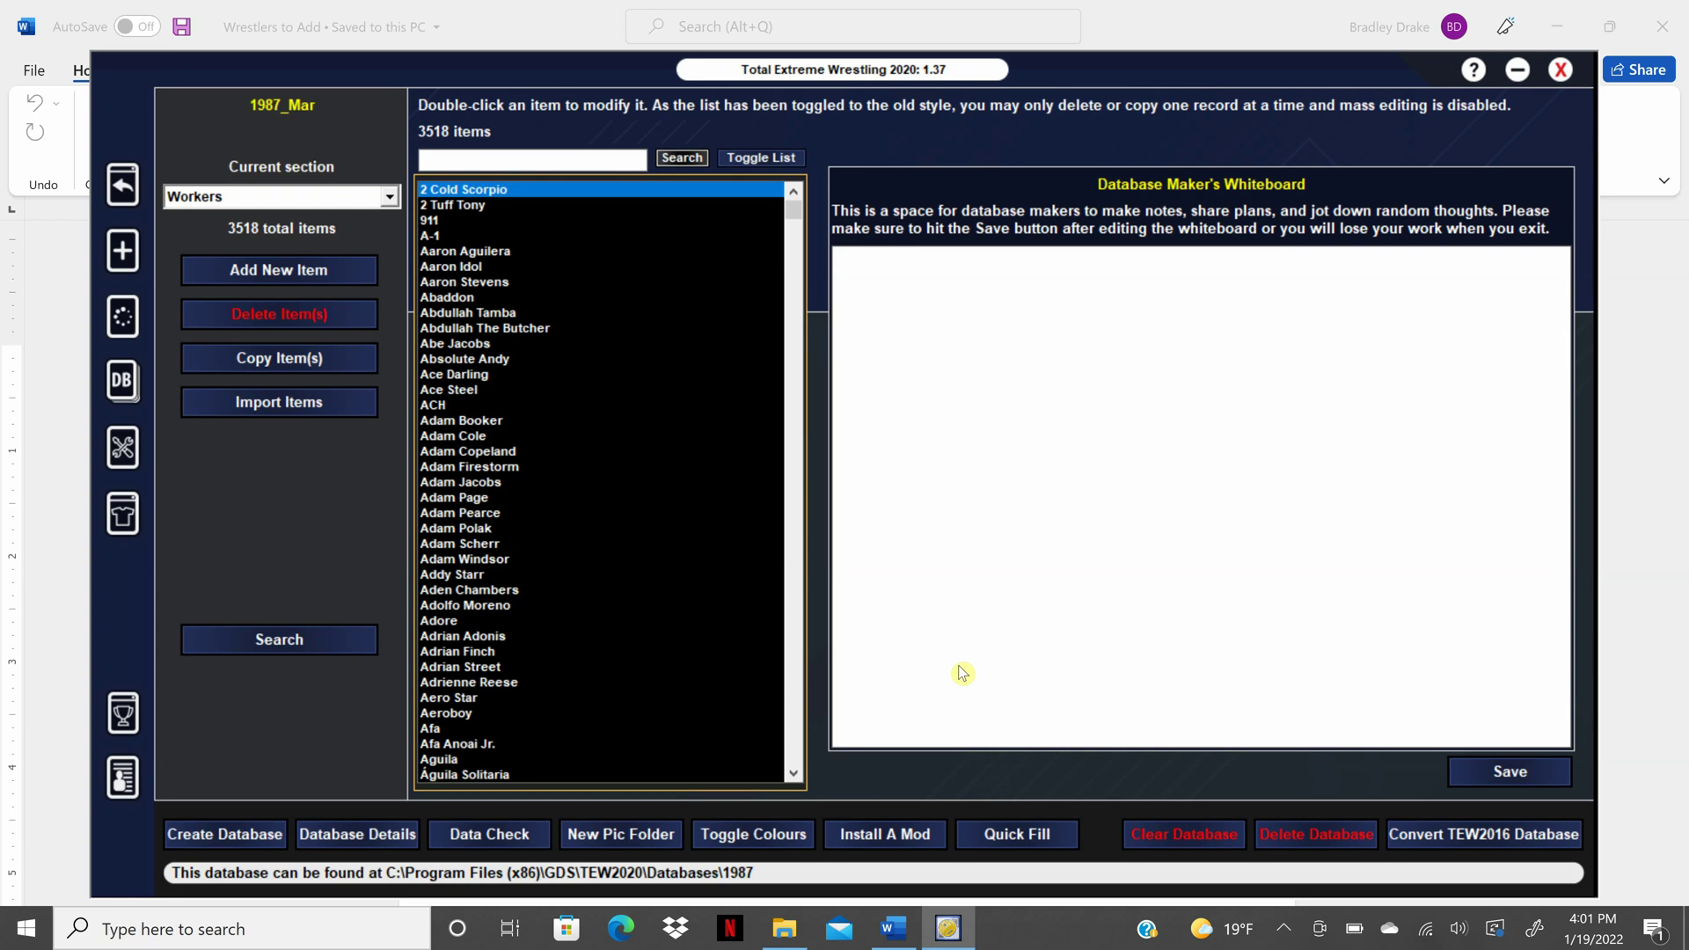
Step: Consult the Wrestlers to Add document in Word, return to Total Extreme Wrestling 2020 and add a new worker
click(890, 940)
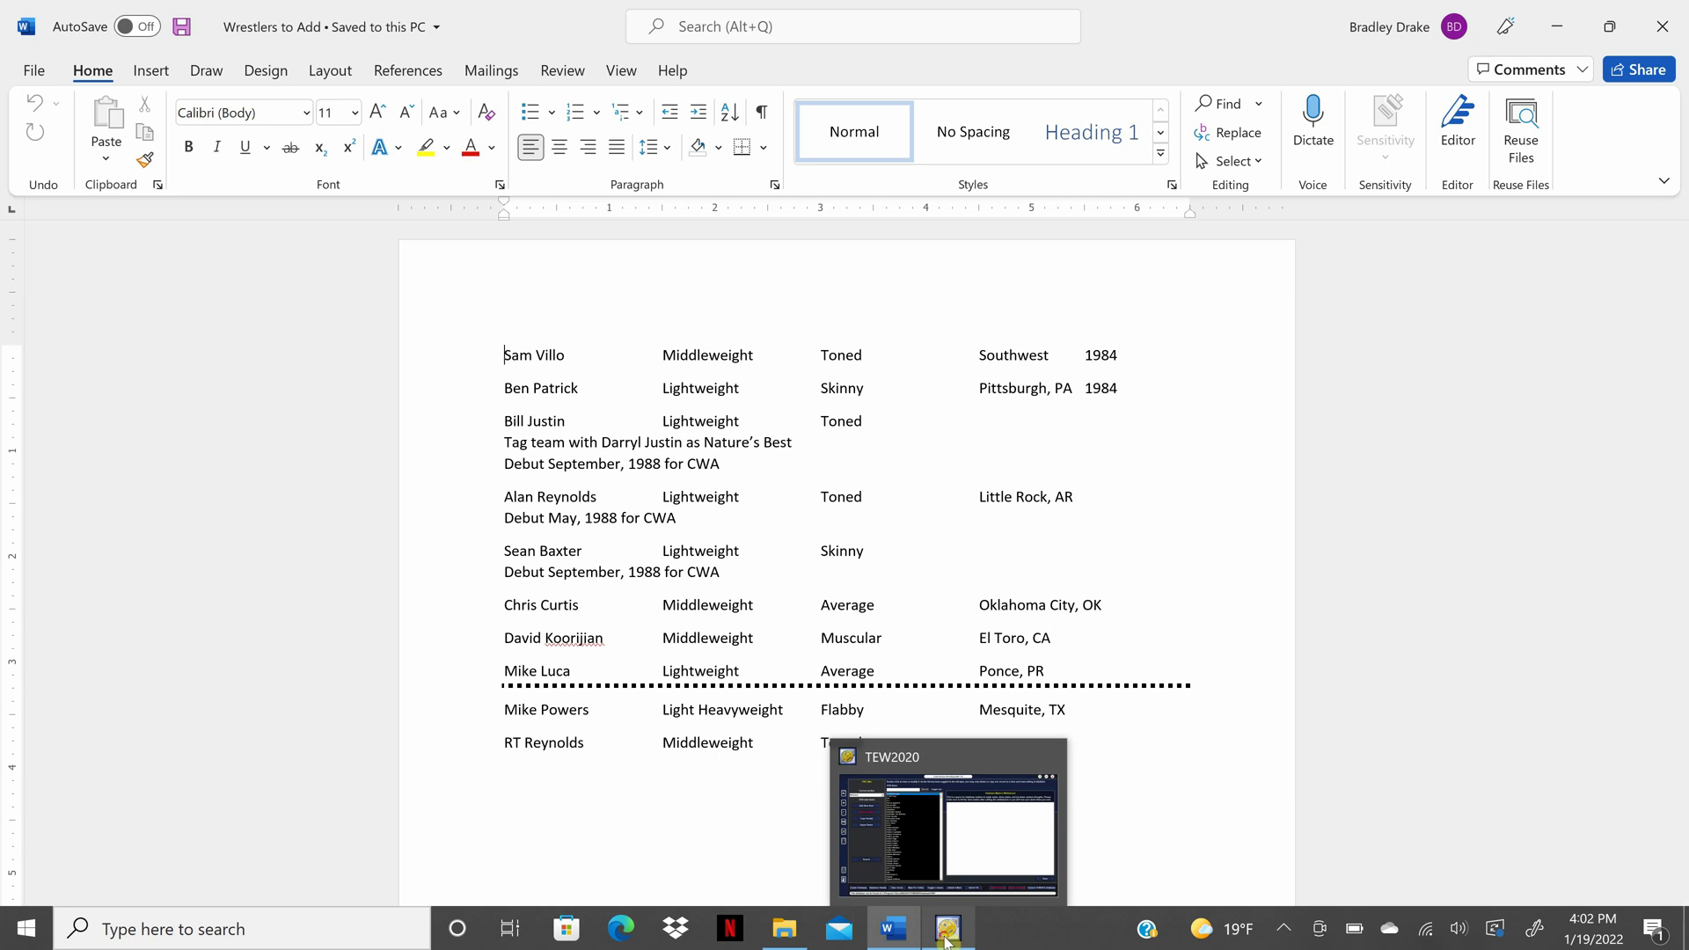
click(948, 939)
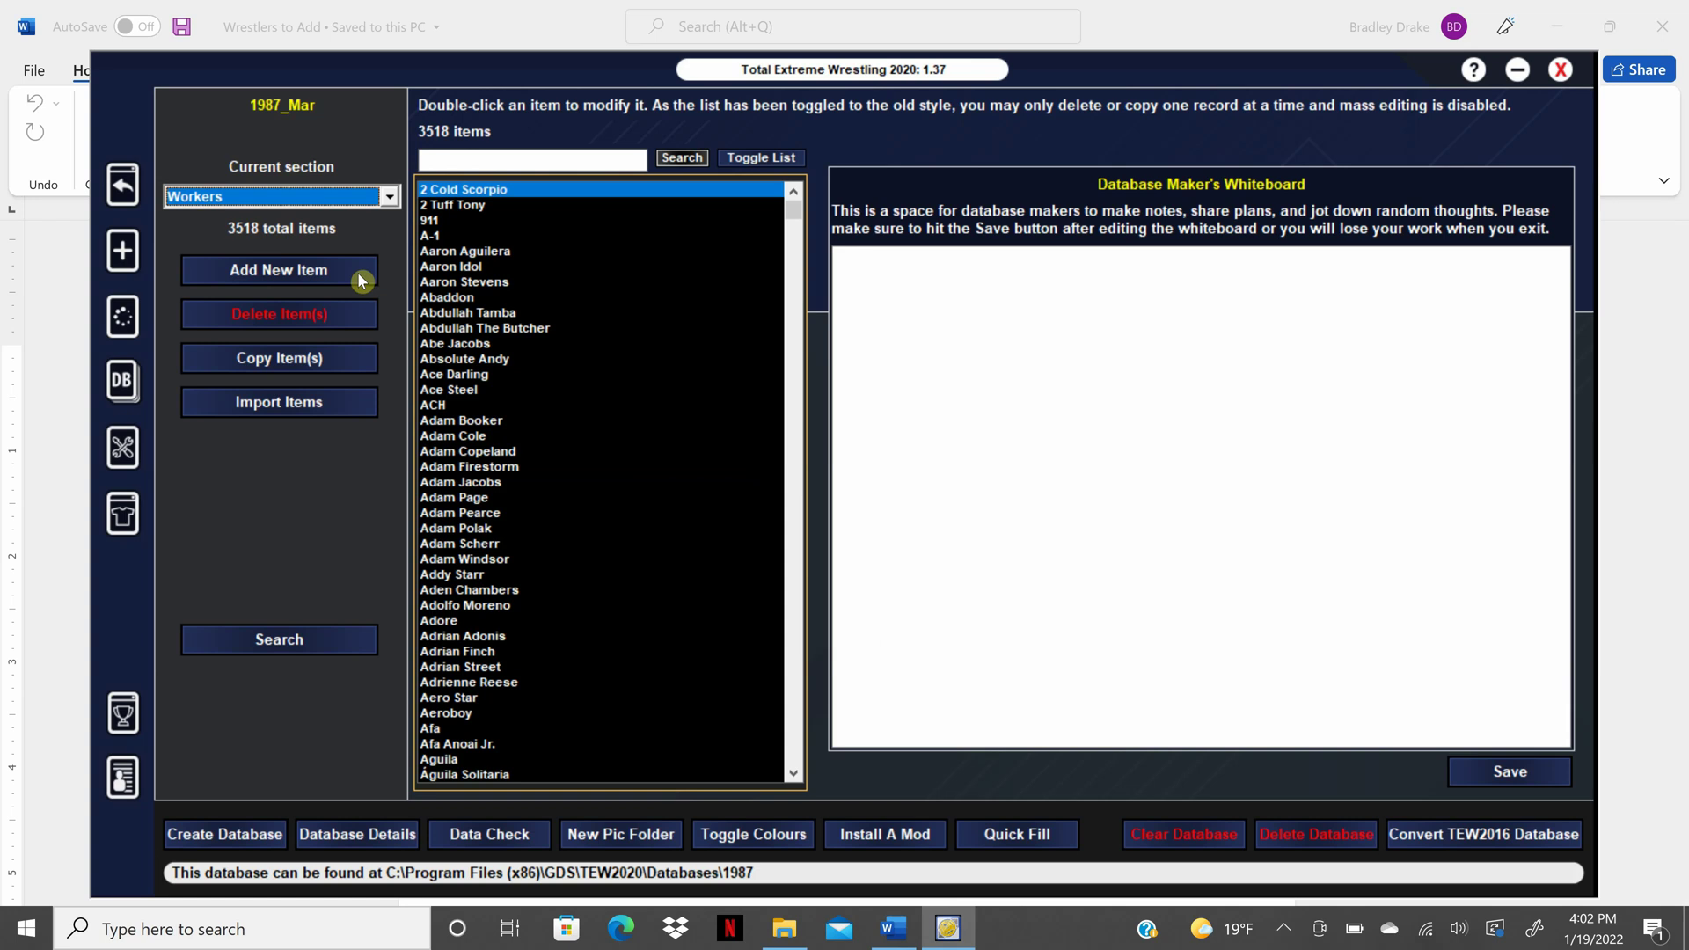
click(360, 281)
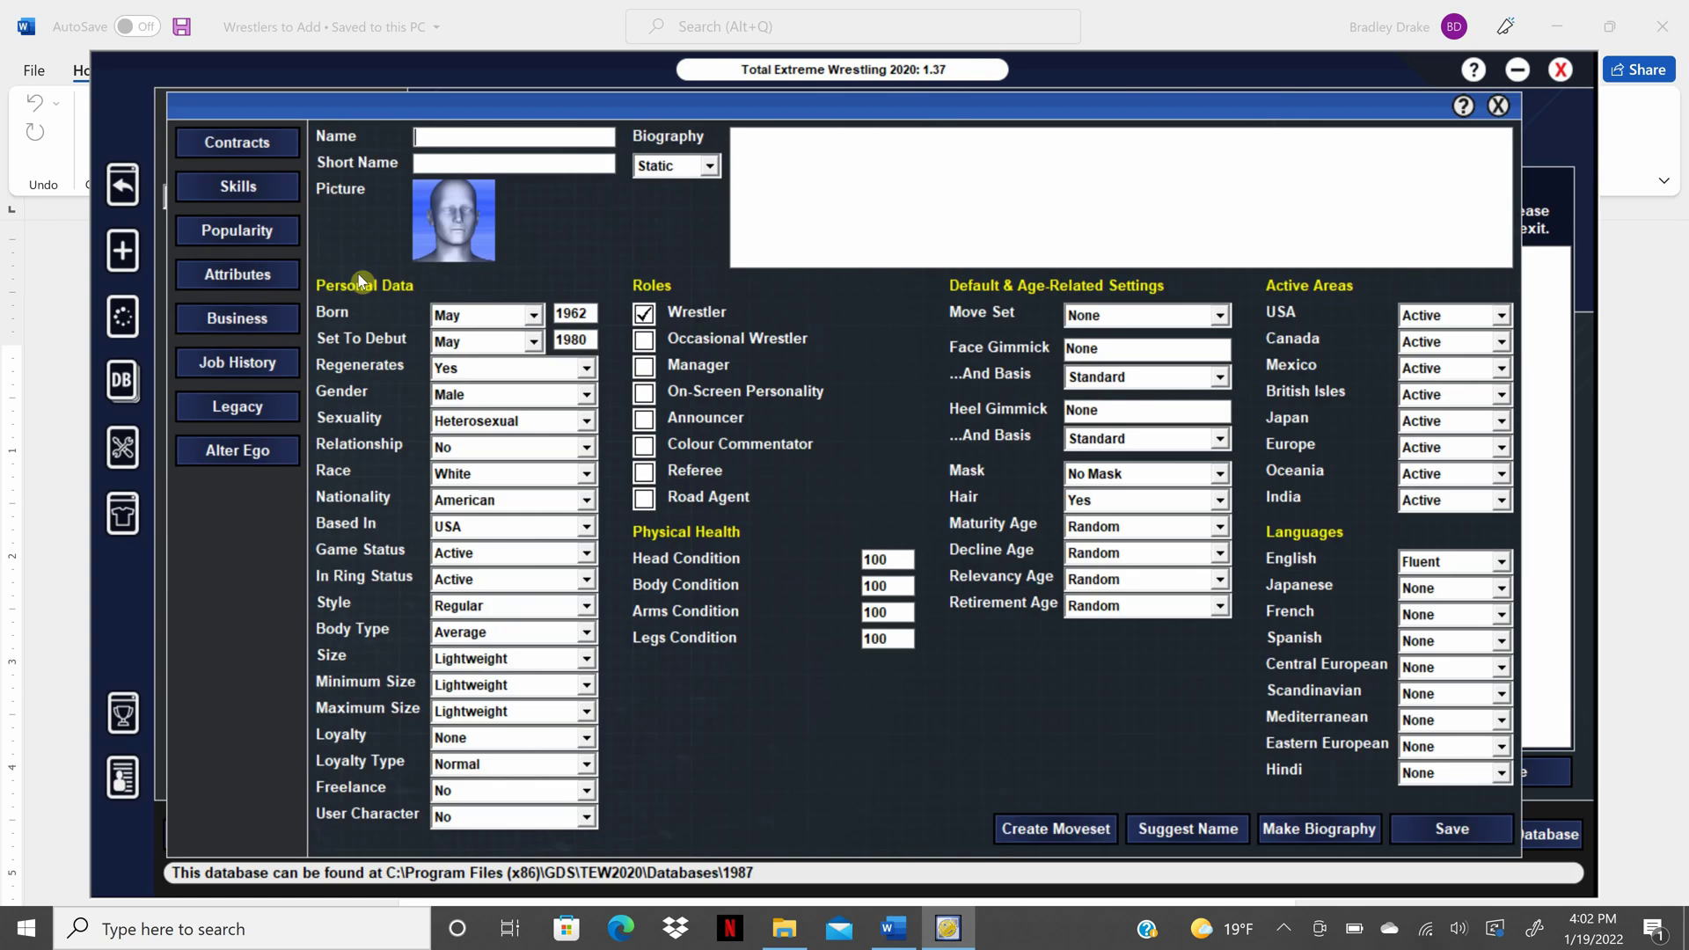
Step: Search the people pictures for the first wrestler on the Word list and use that picture for the new worker
click(452, 213)
text(s)
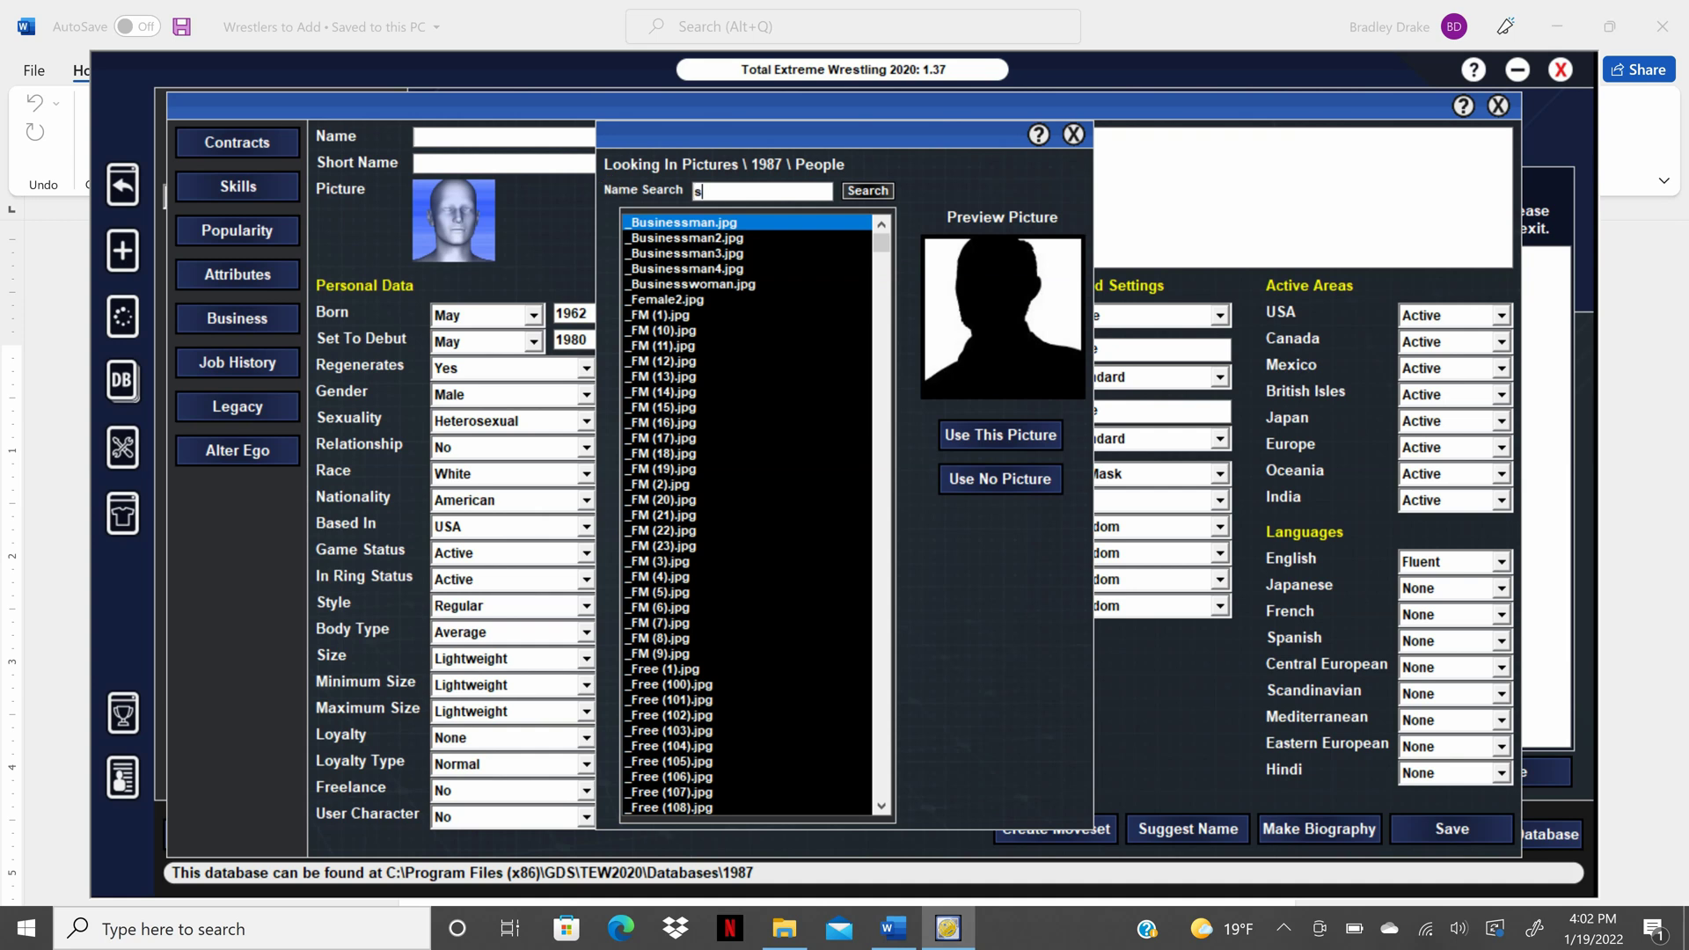
text(am villo)
key(Return)
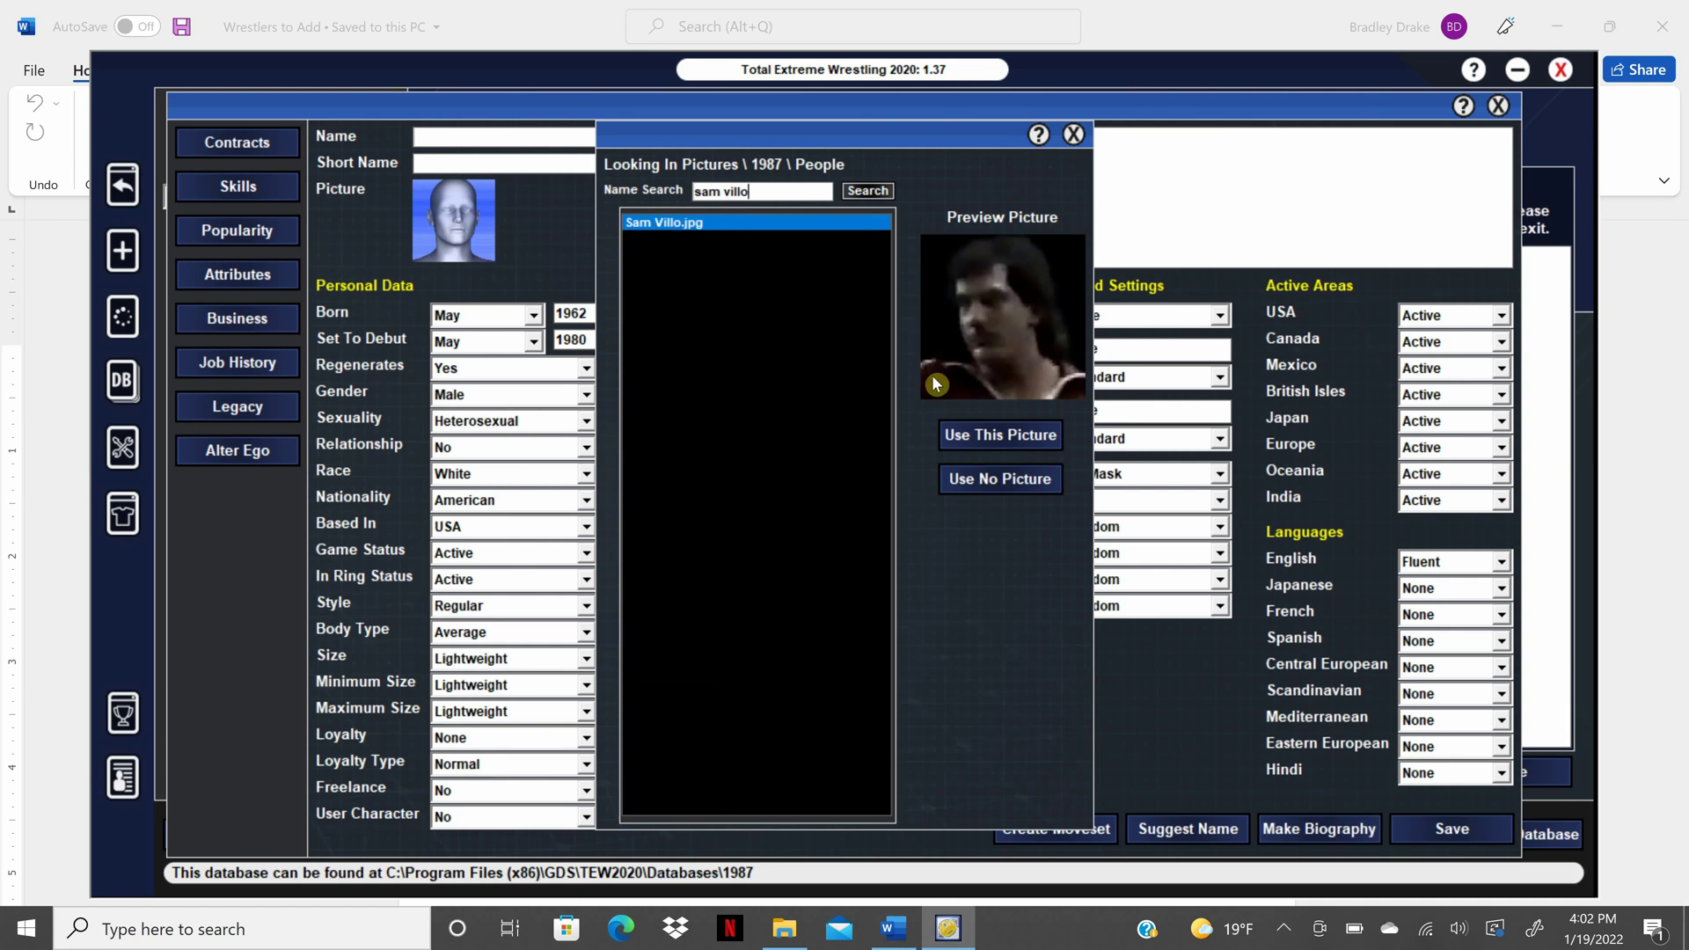
click(990, 432)
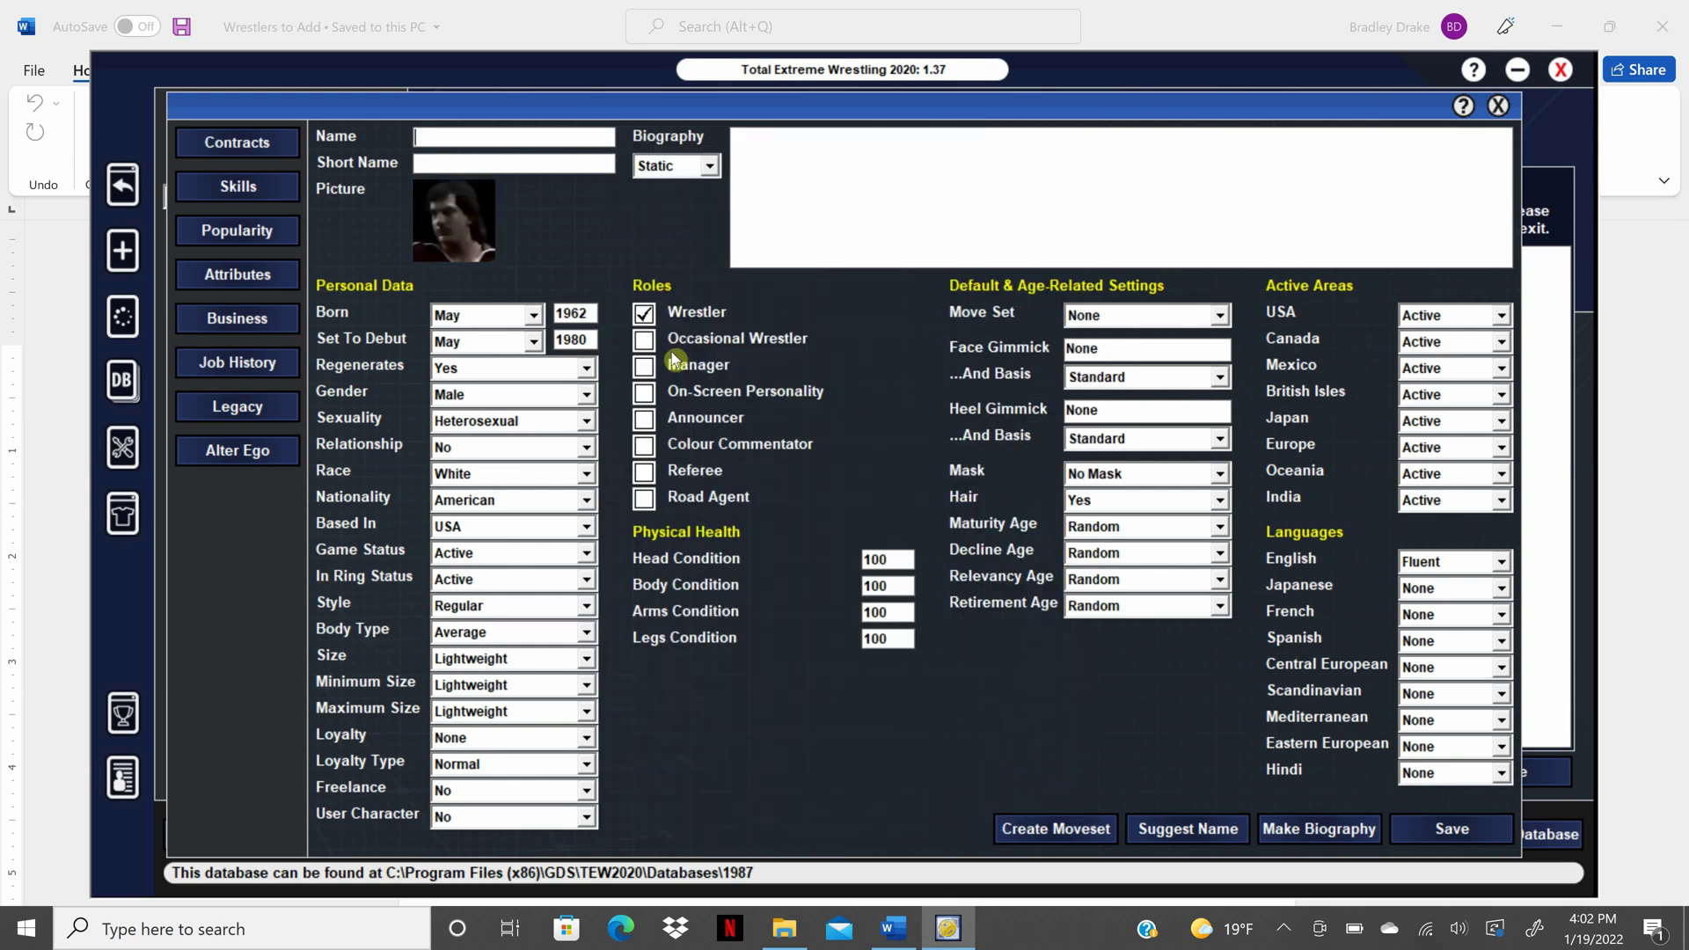
Step: Enter the wrestler's full name as the worker's name and the surname as the short name
click(444, 138)
text(Sam Villo)
key(Tab)
text(Villo)
Step: Check the Word notes and write a one-sentence biography saying the wrestler was used as enhancement talent by the AWA in the 1980s
click(888, 189)
click(894, 929)
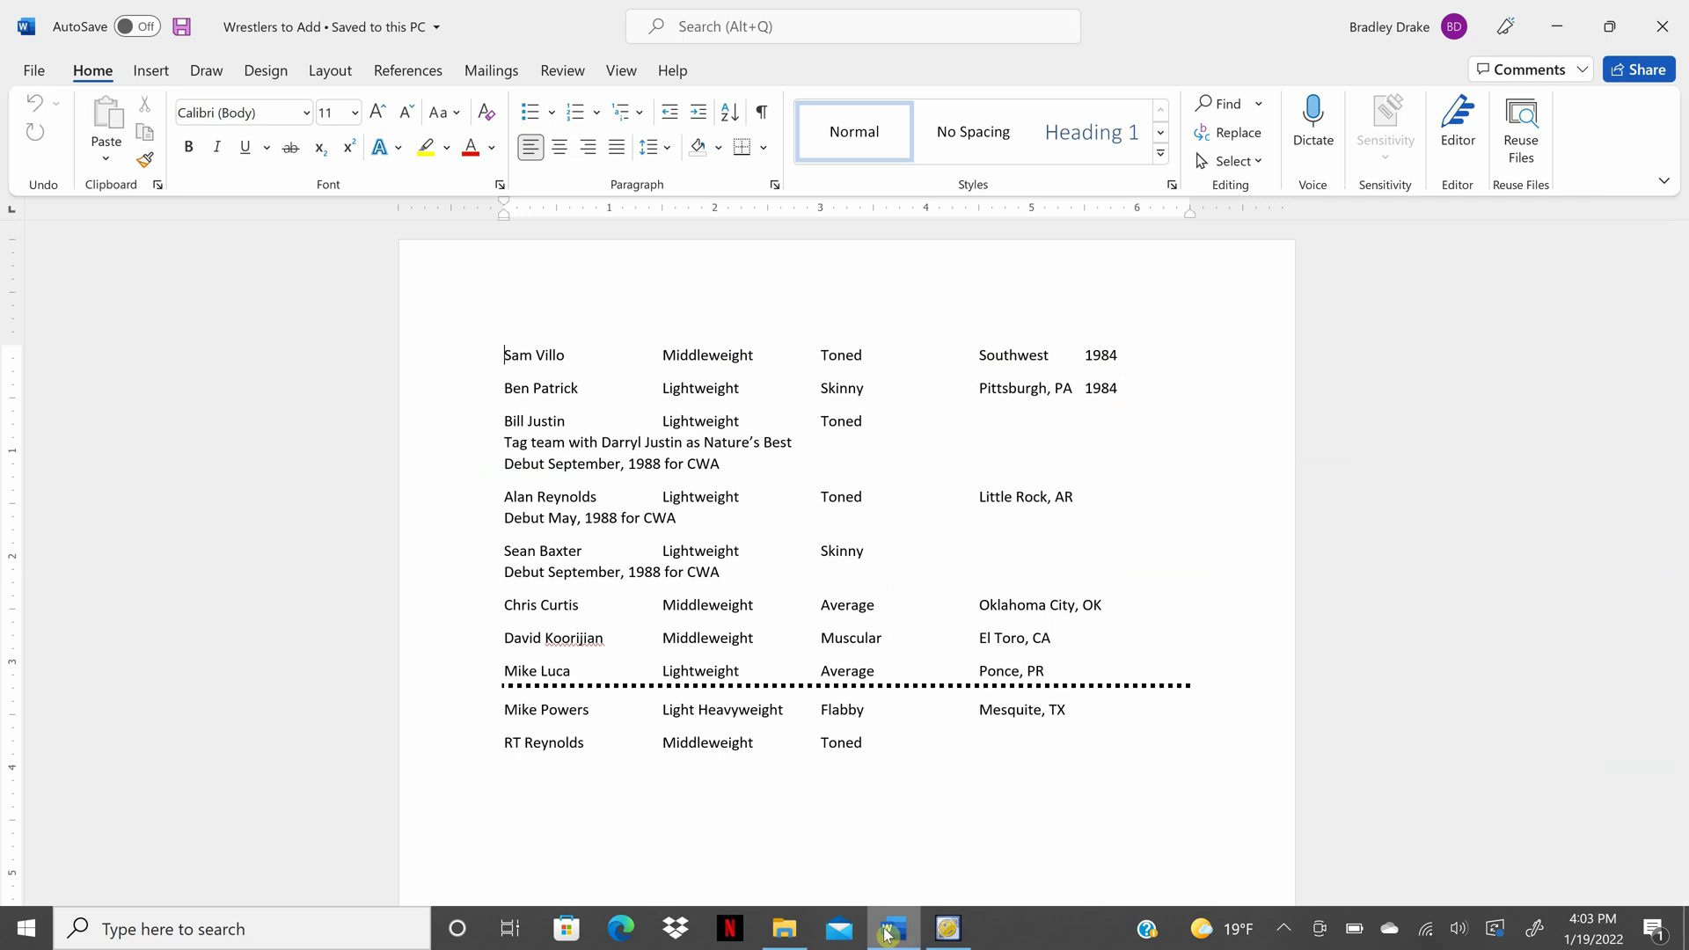
click(949, 934)
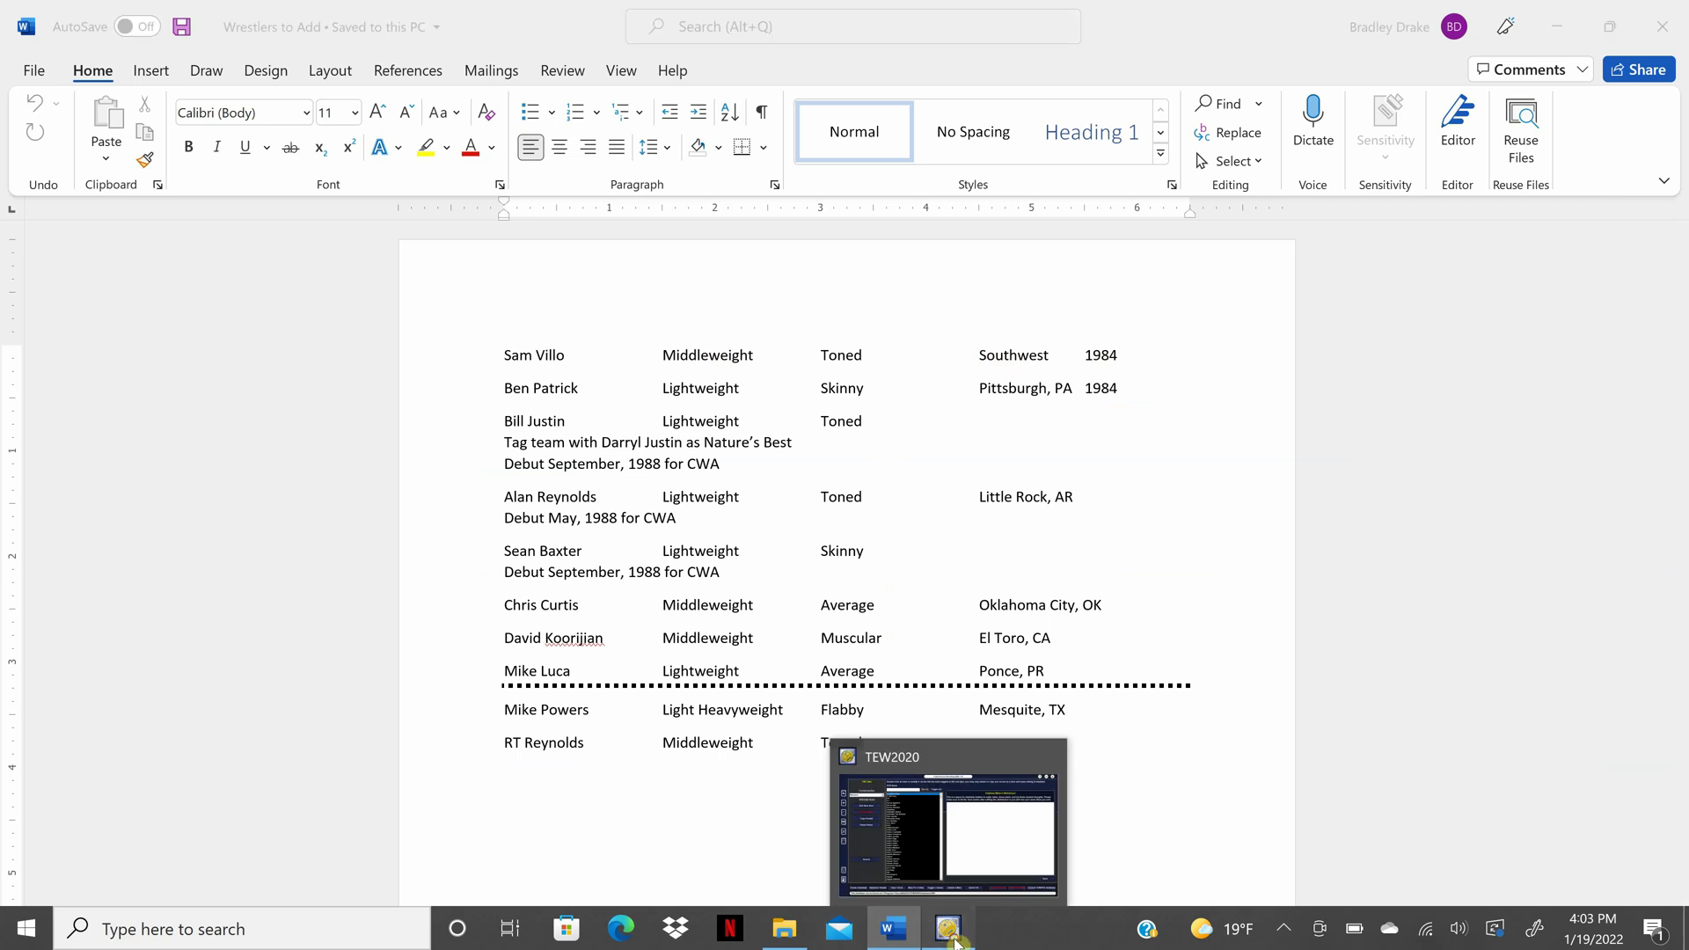
text(Sam)
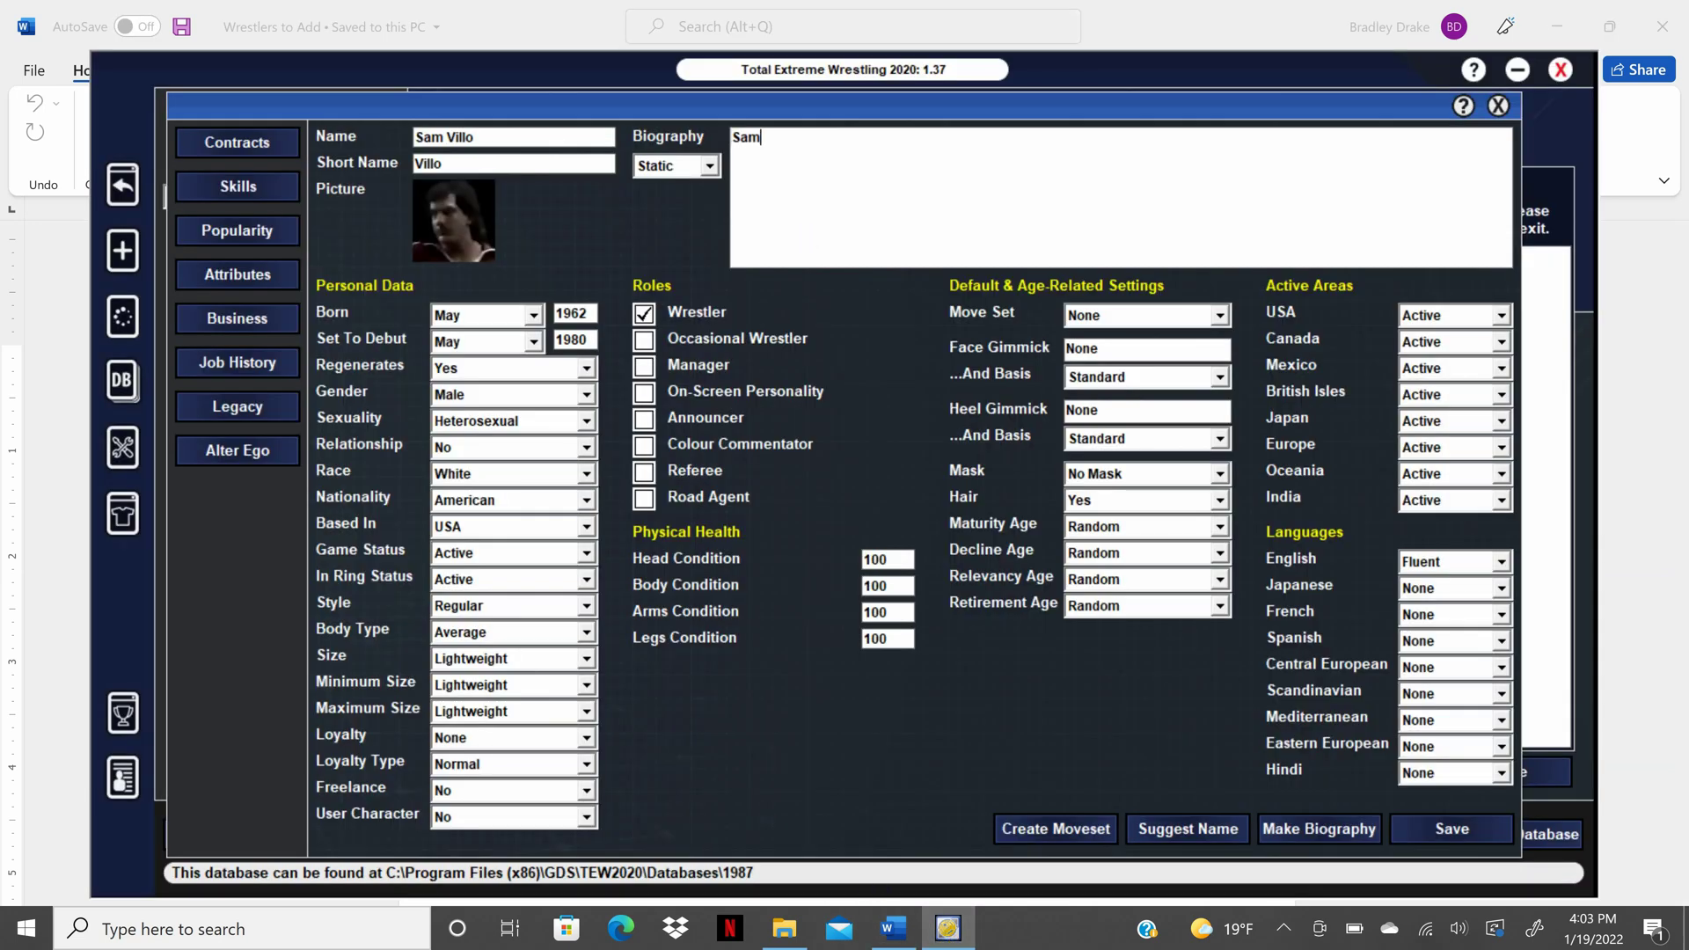
text( Villo was used as enhancme)
key(BackSpace)
key(BackSpace)
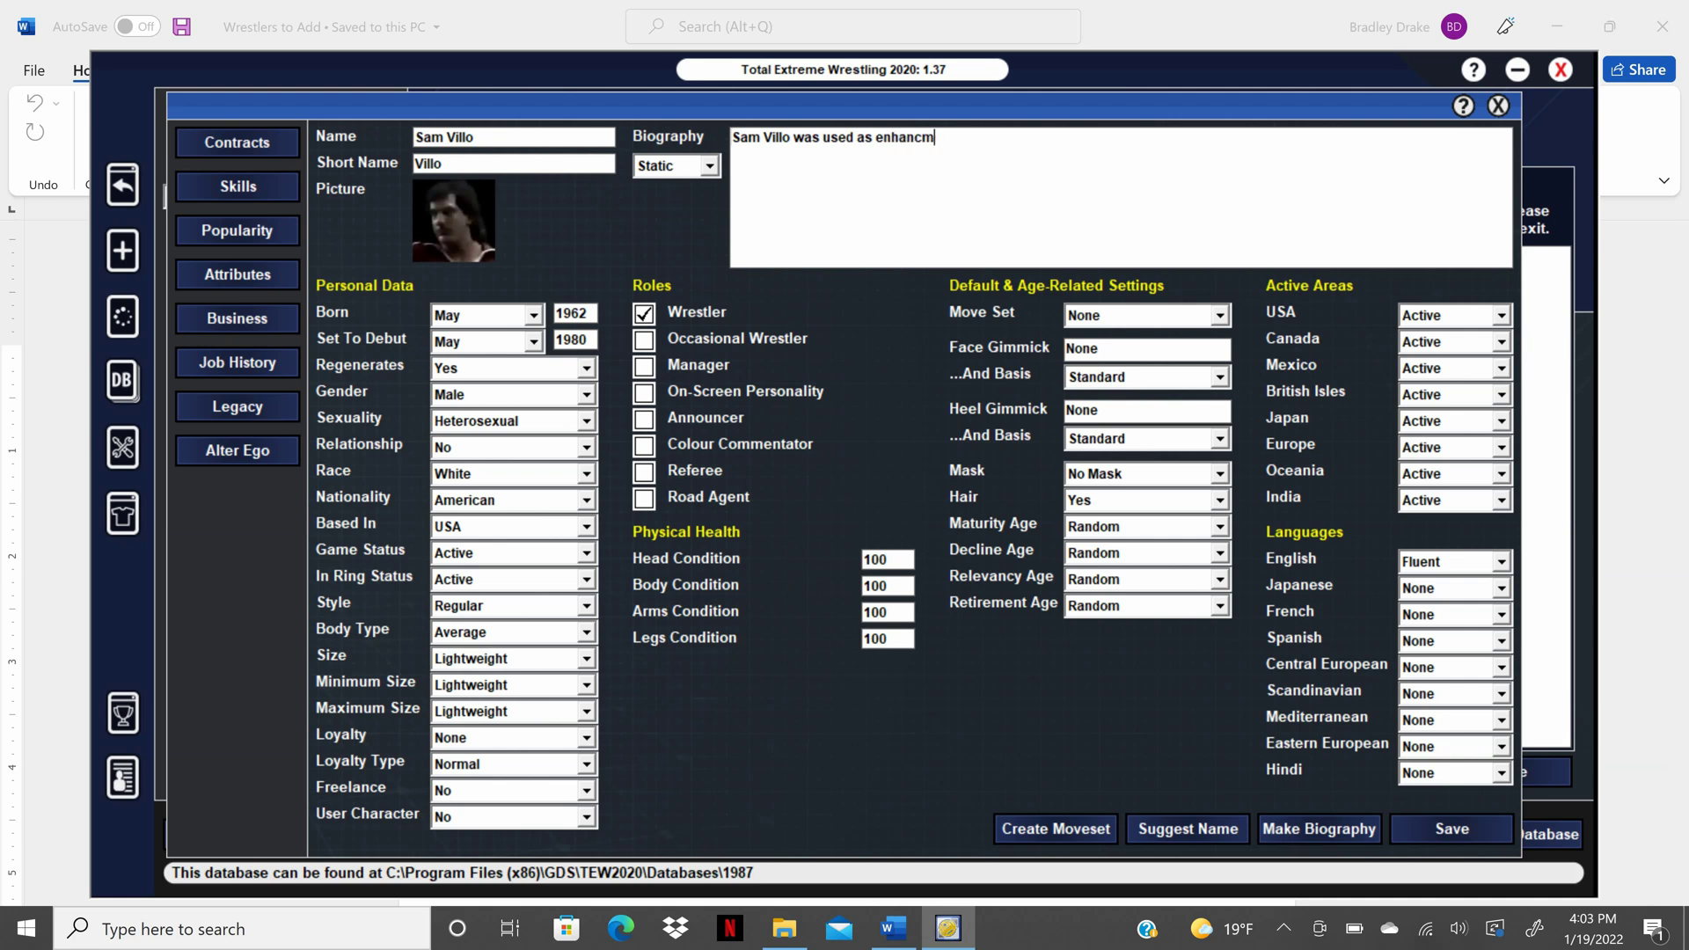
text(ement talent by the WWF)
key(BackSpace)
key(BackSpace)
key(BackSpace)
text(AWA in the 1980s.)
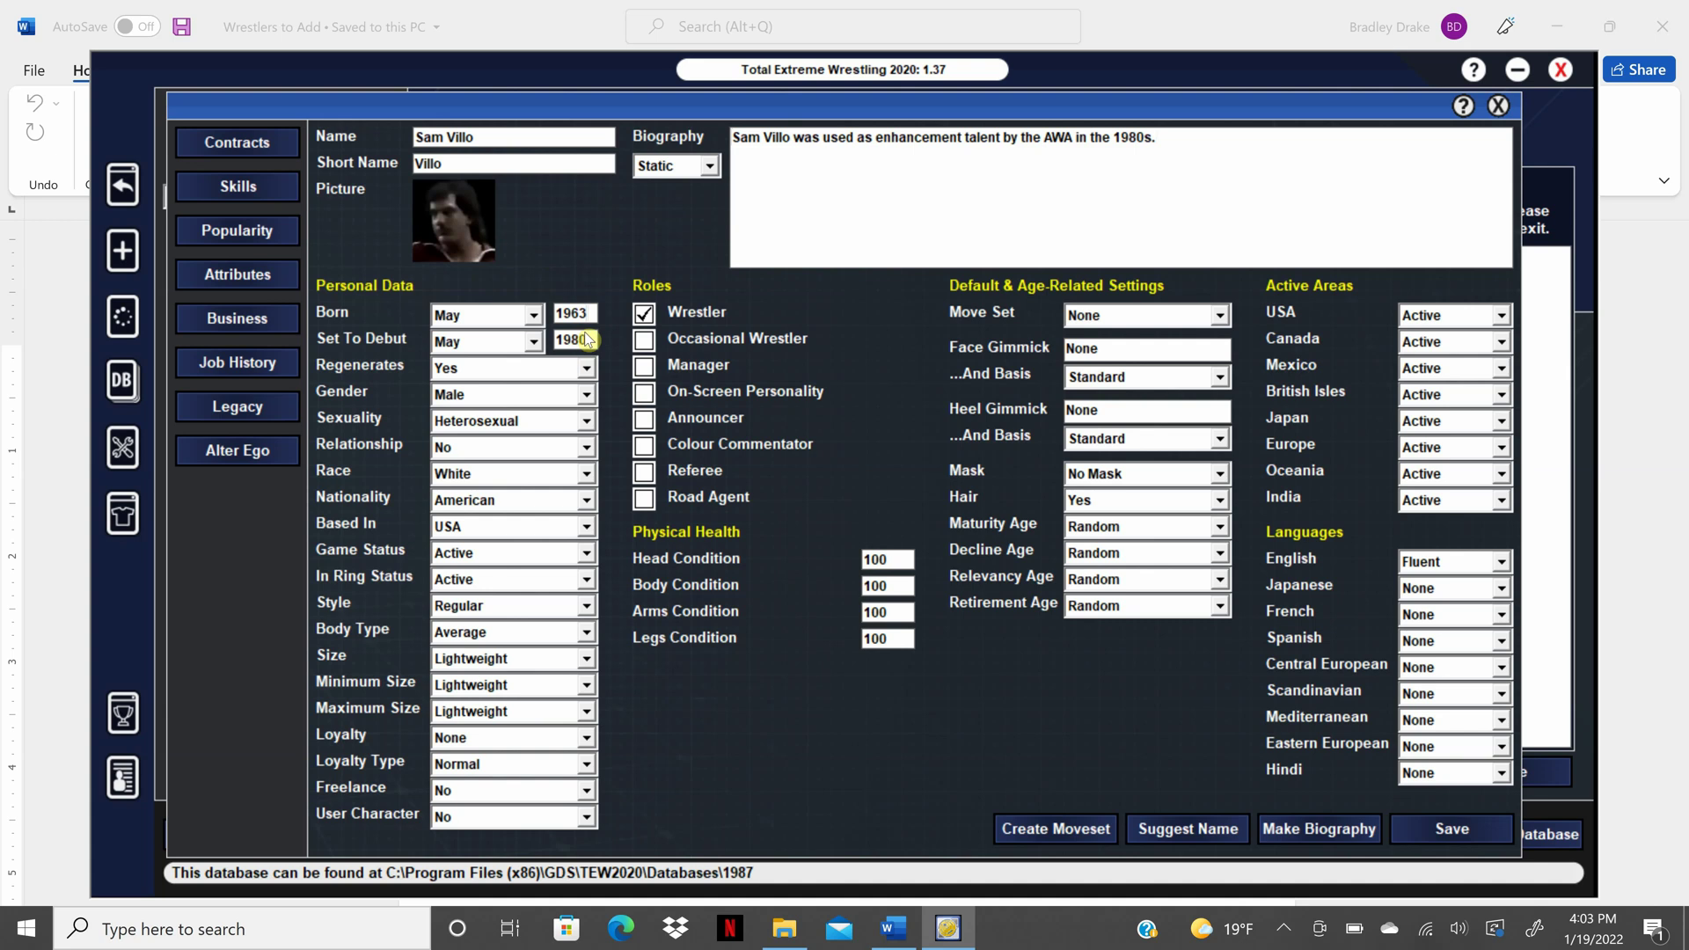
Step: Set the worker's debut year to 1983 and Regenerates to No
click(587, 339)
key(BackSpace)
text(3)
click(589, 370)
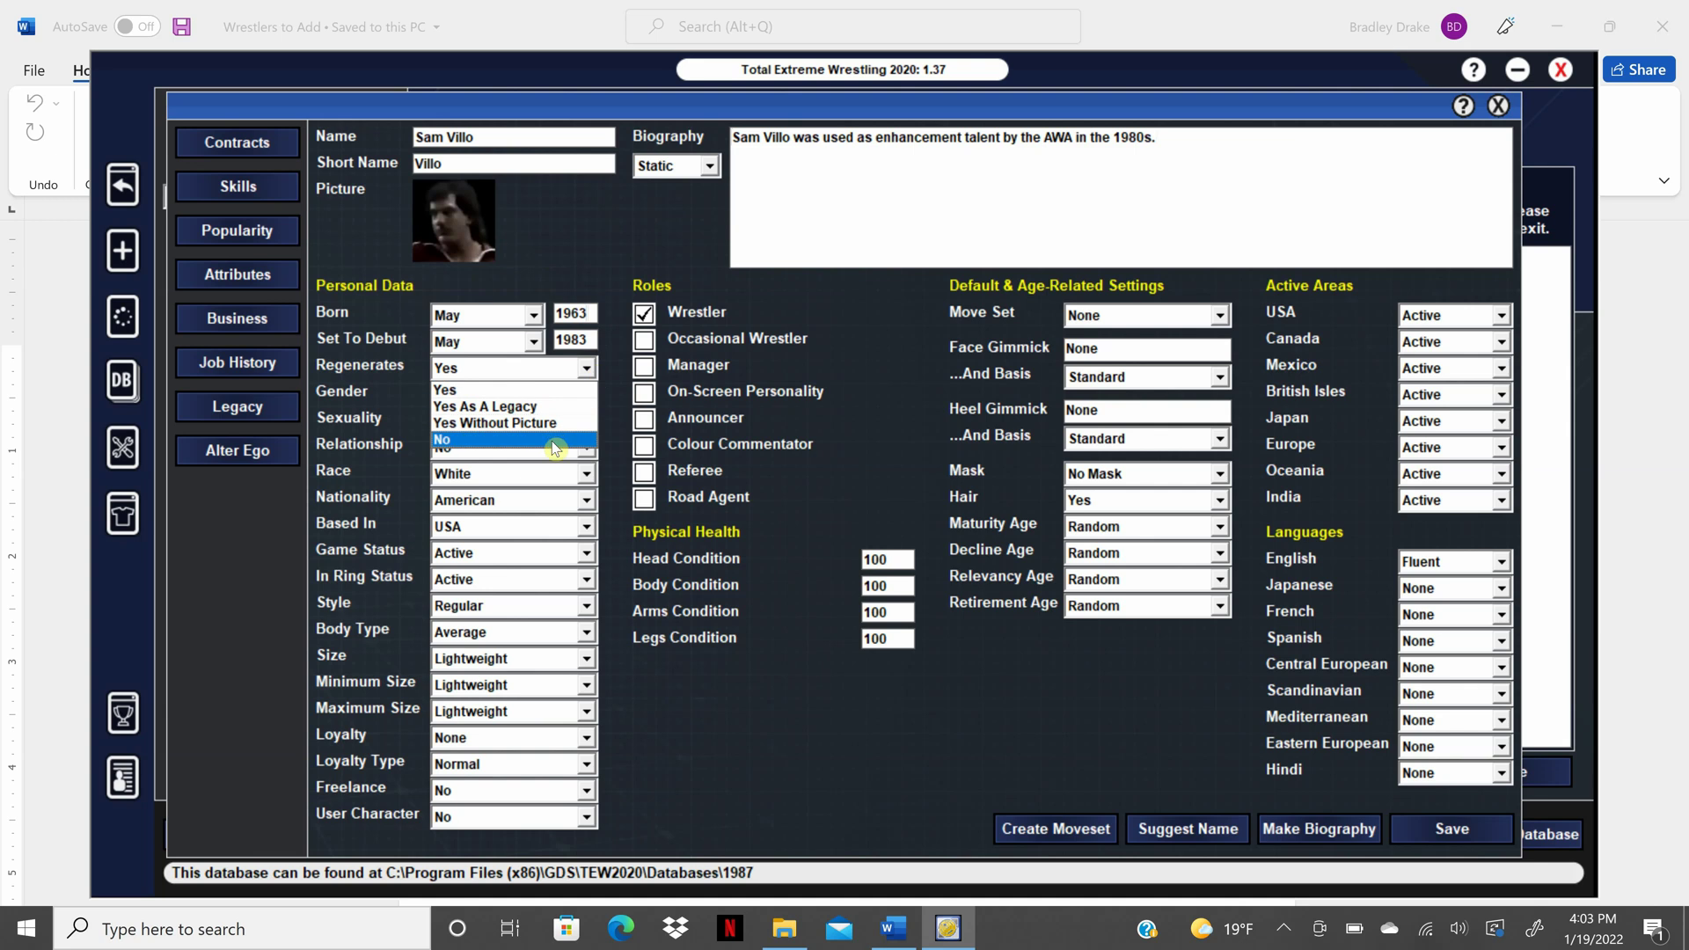
click(556, 448)
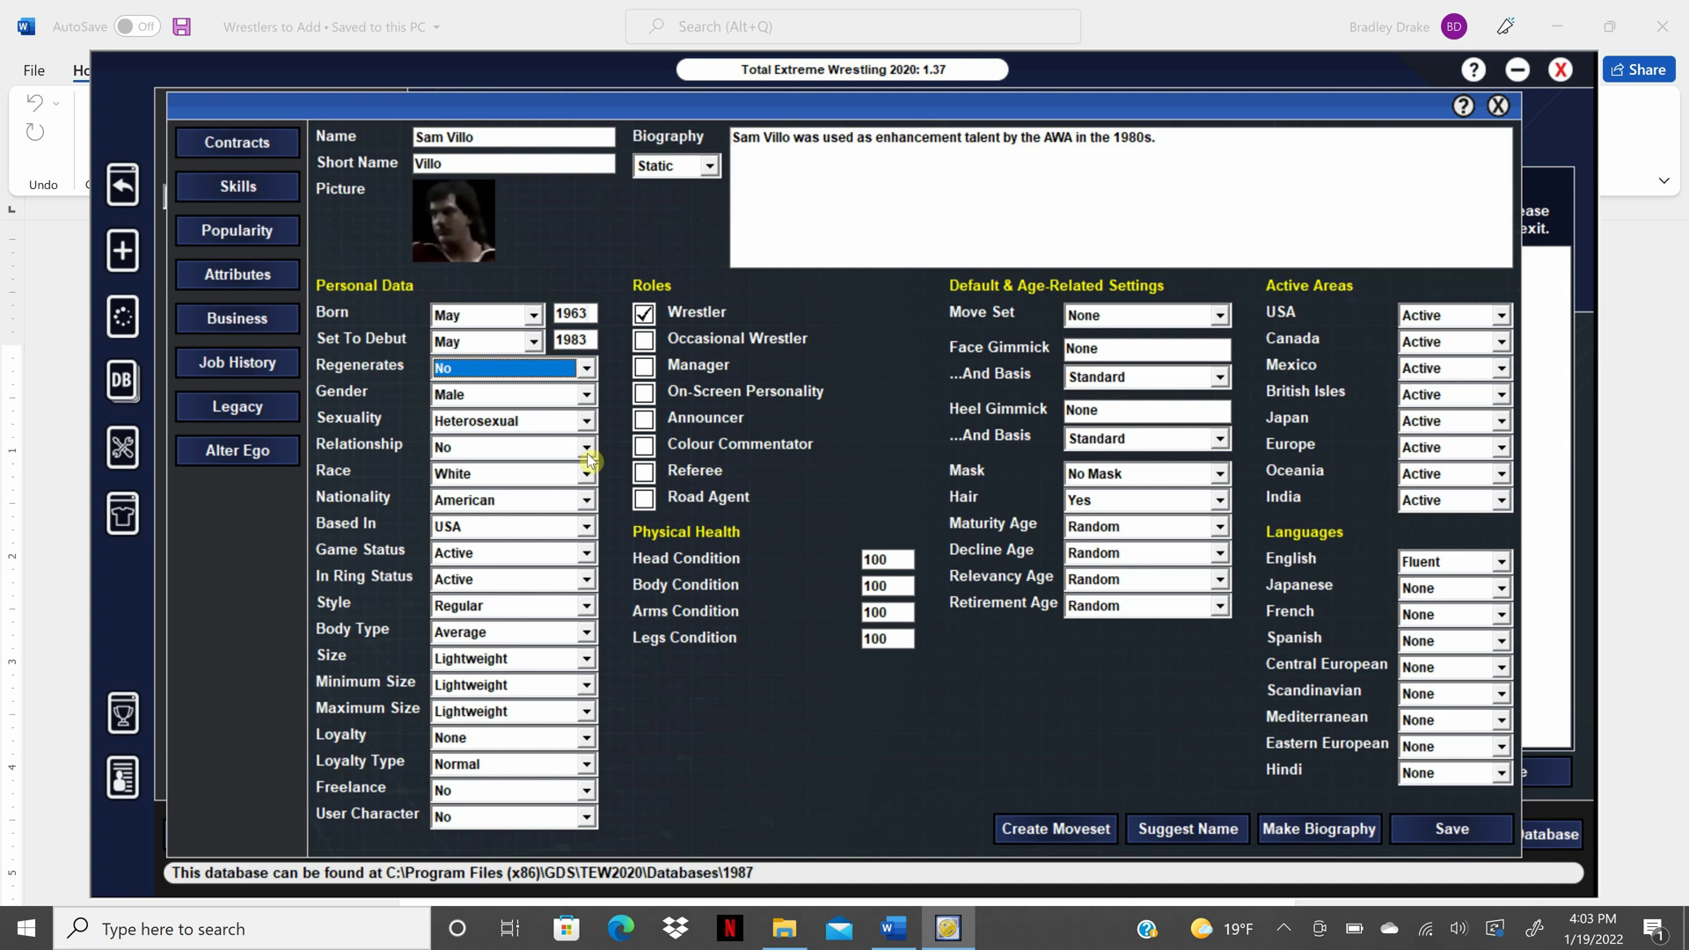
Step: Set the worker's Relationship to Married and Based In to Mid West
click(587, 451)
click(588, 518)
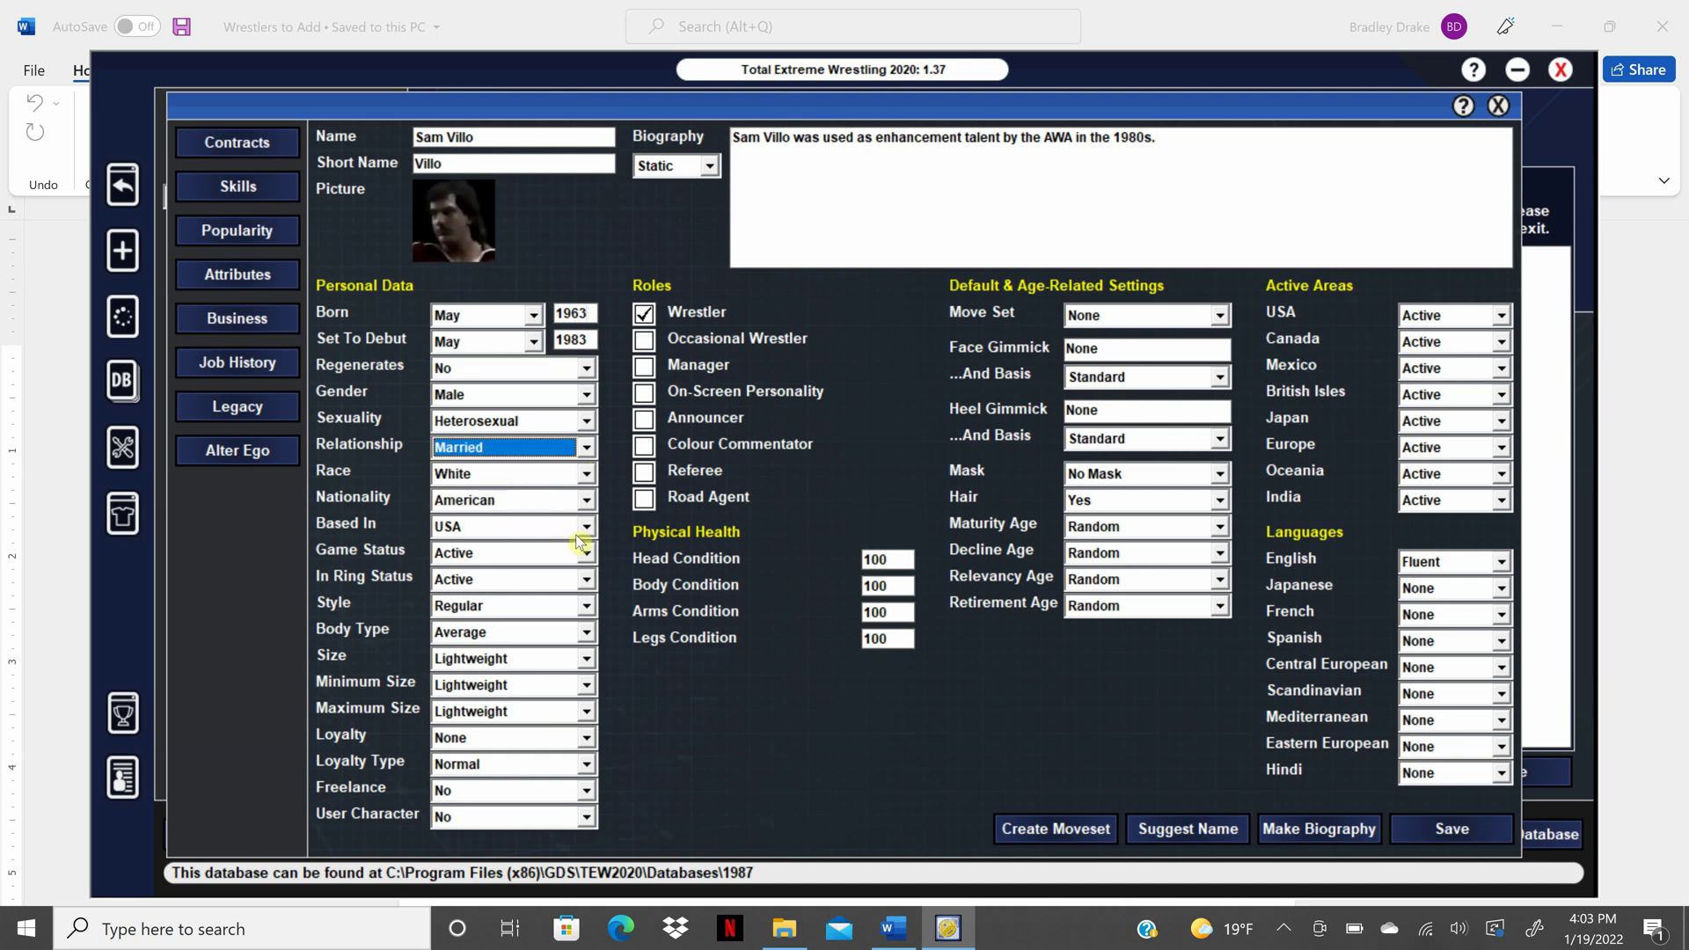
click(588, 528)
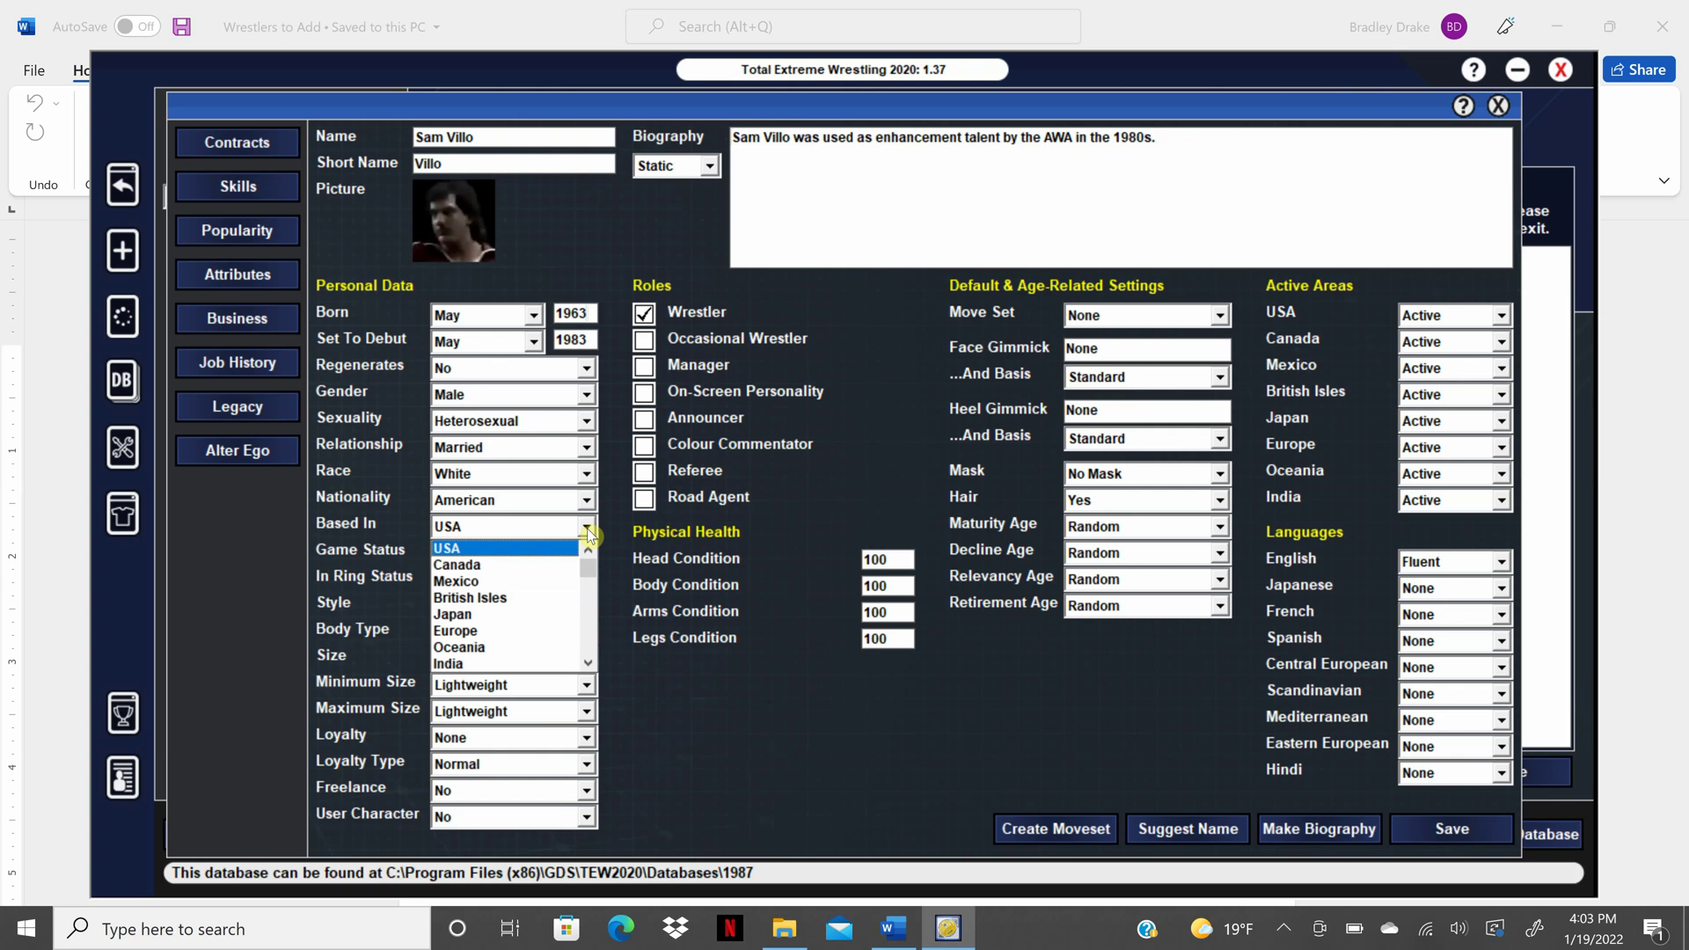
drag(588, 572, 588, 587)
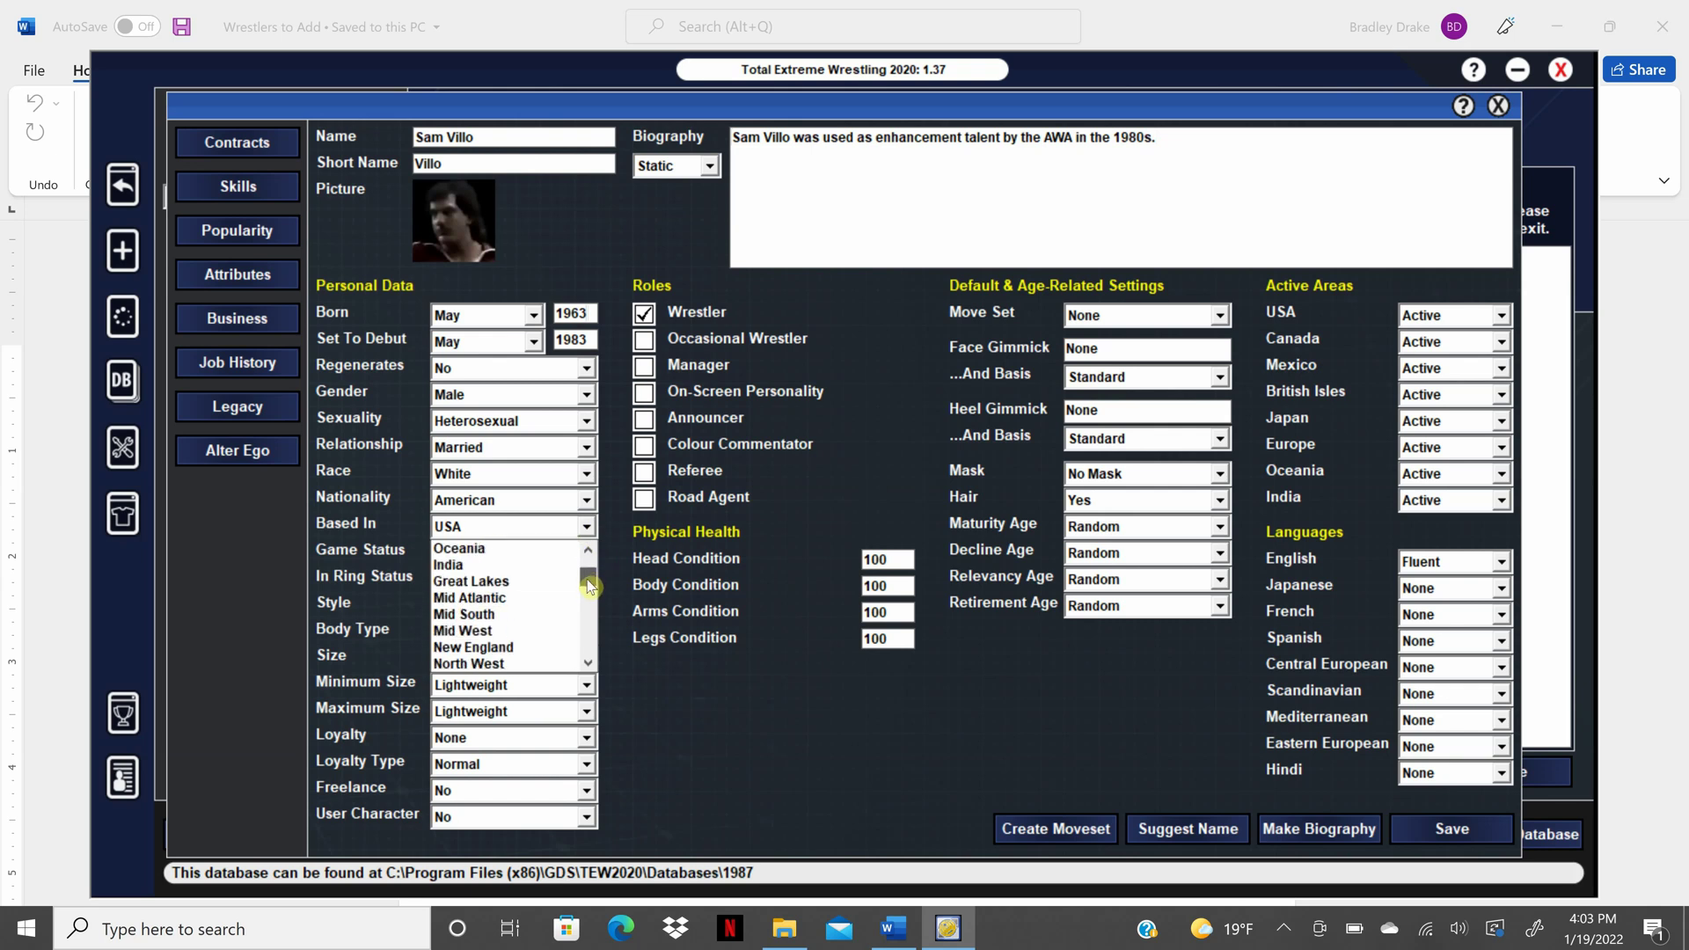
click(563, 630)
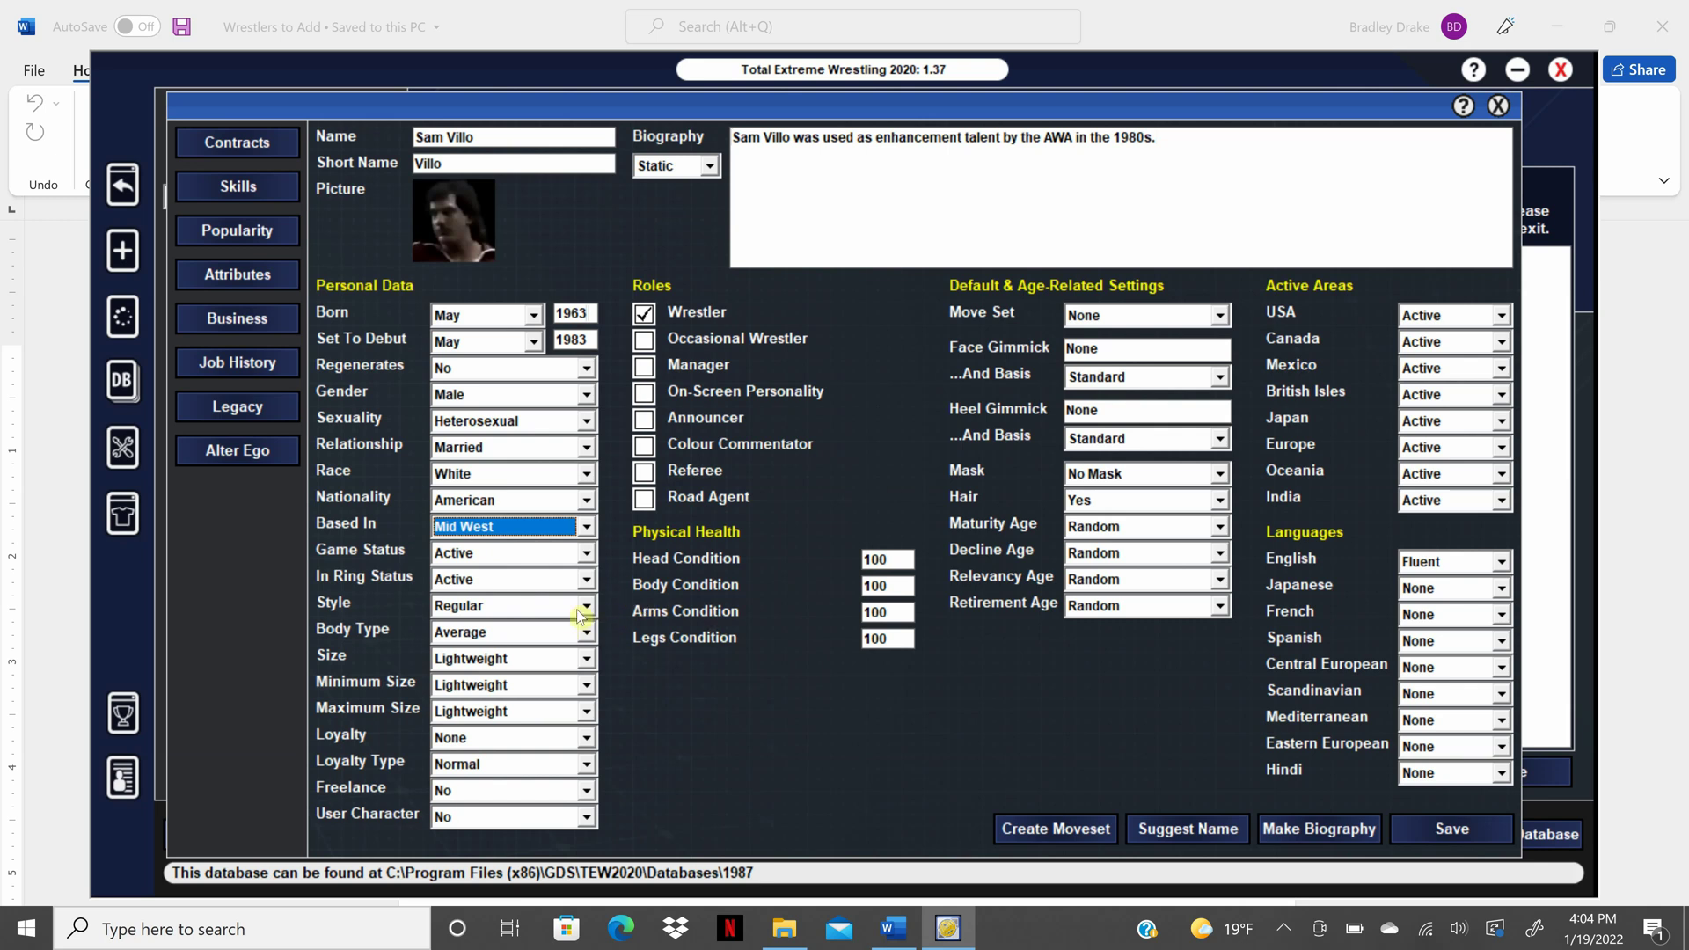
Step: Check the wrestler's physique in the Word notes and set the worker's Body Type to Muscular
click(895, 931)
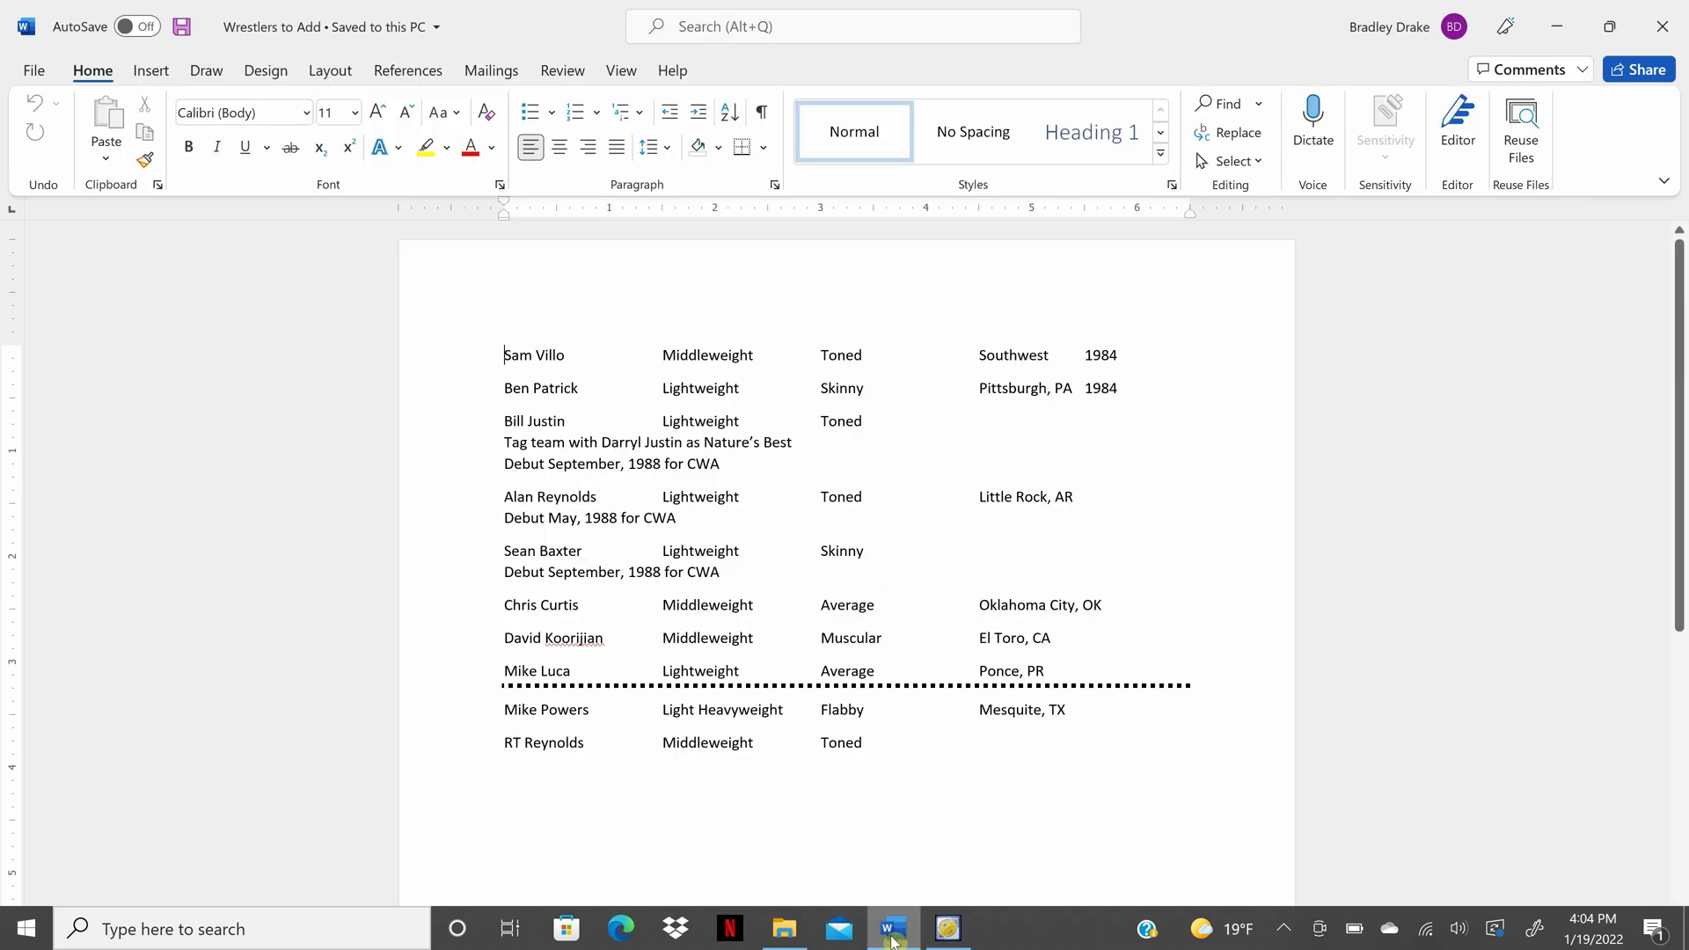
click(948, 930)
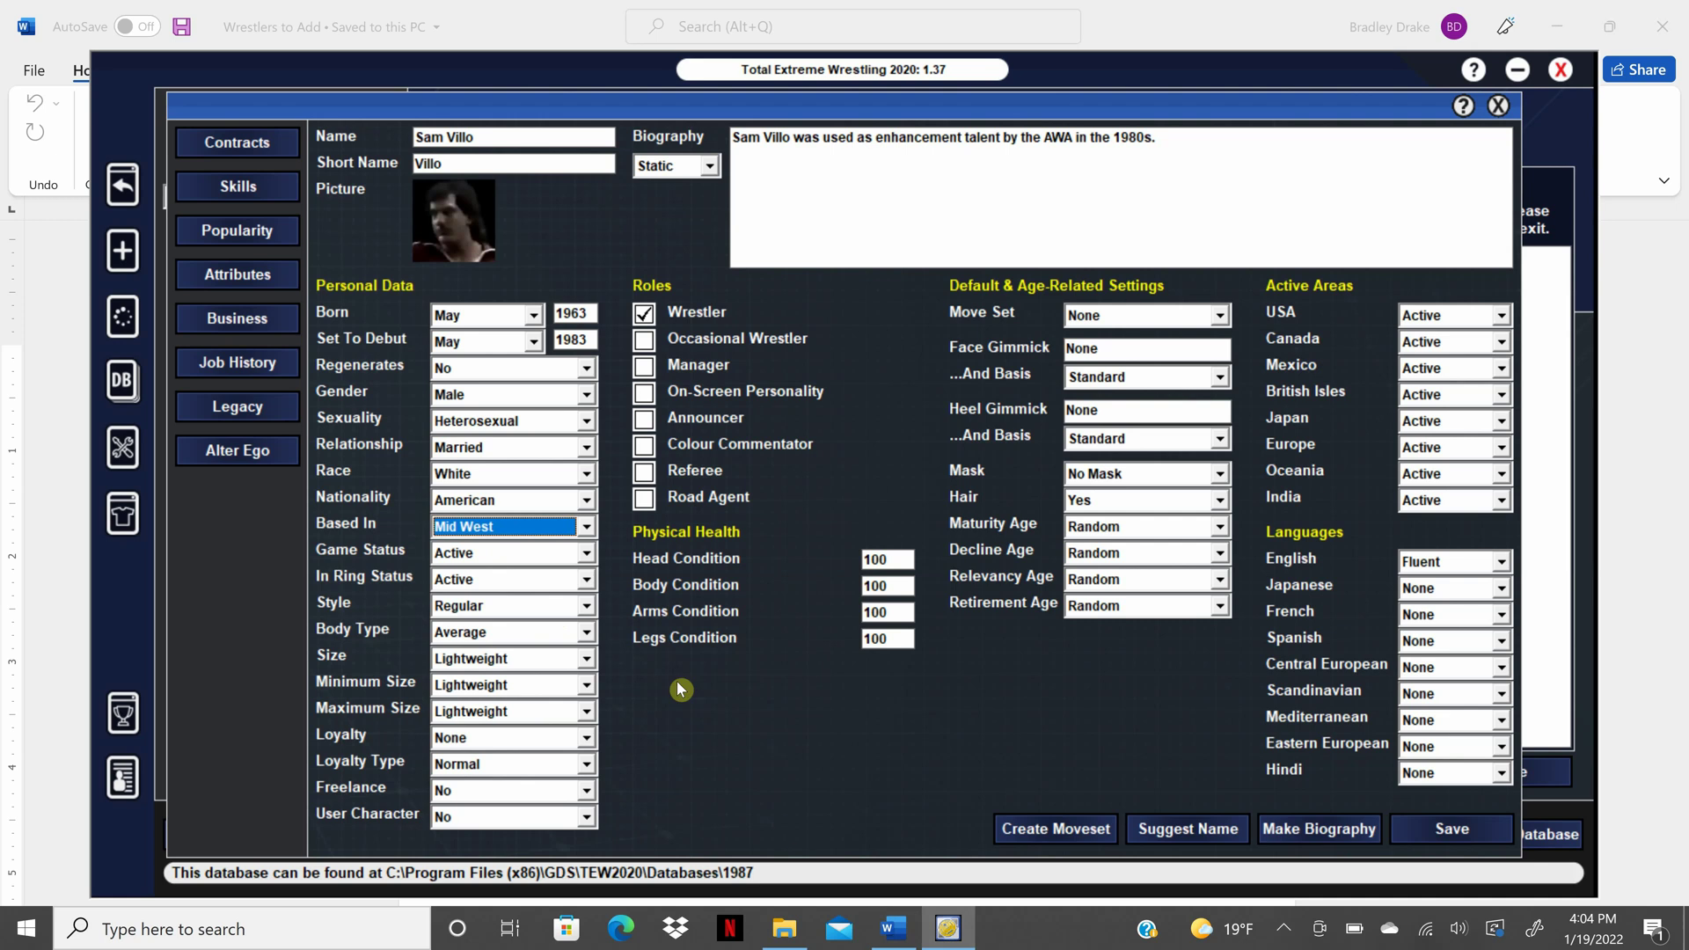
click(586, 633)
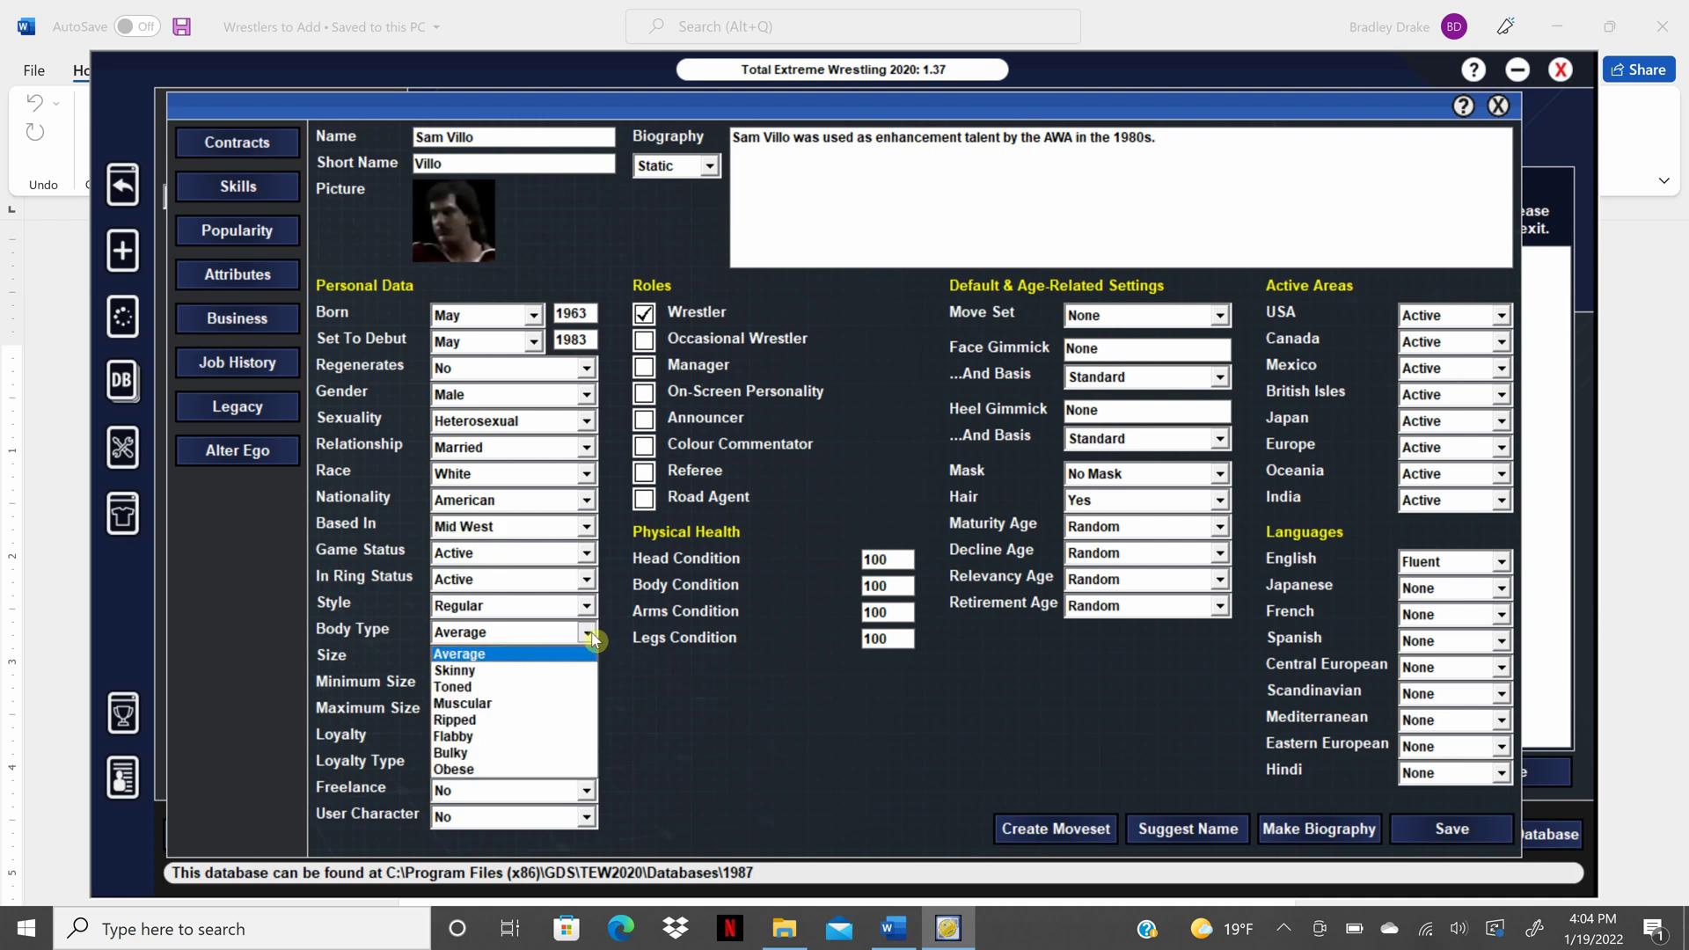
click(545, 701)
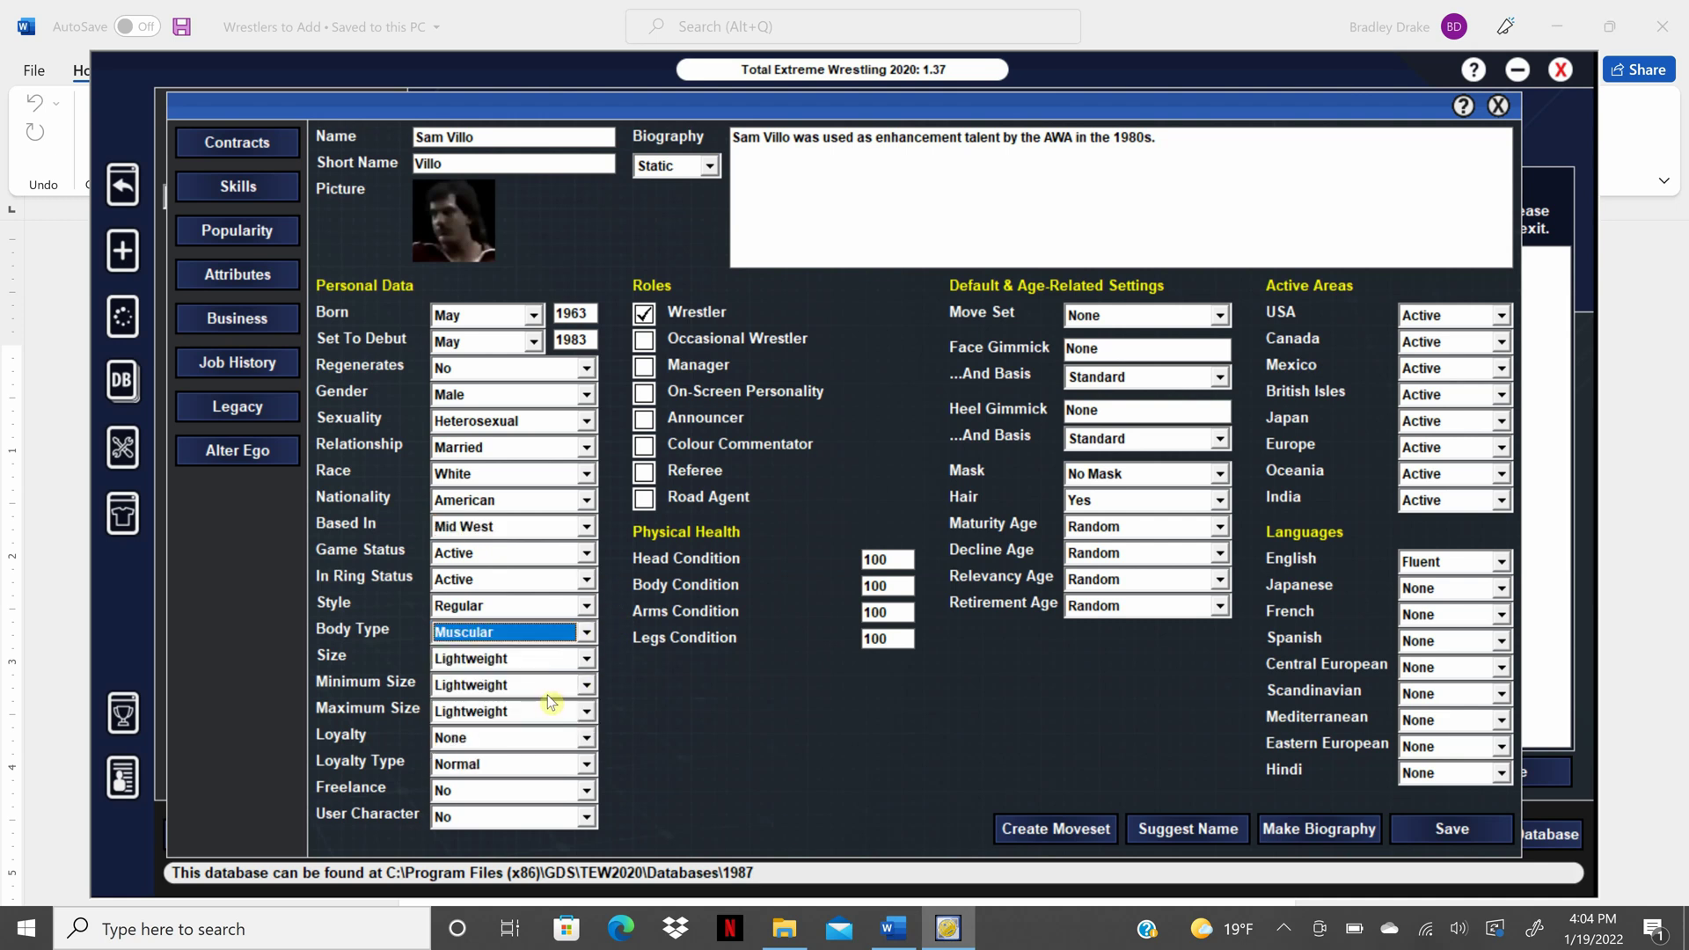
Step: Set the worker's Size, Minimum Size and Maximum Size to Middleweight
click(586, 658)
click(568, 713)
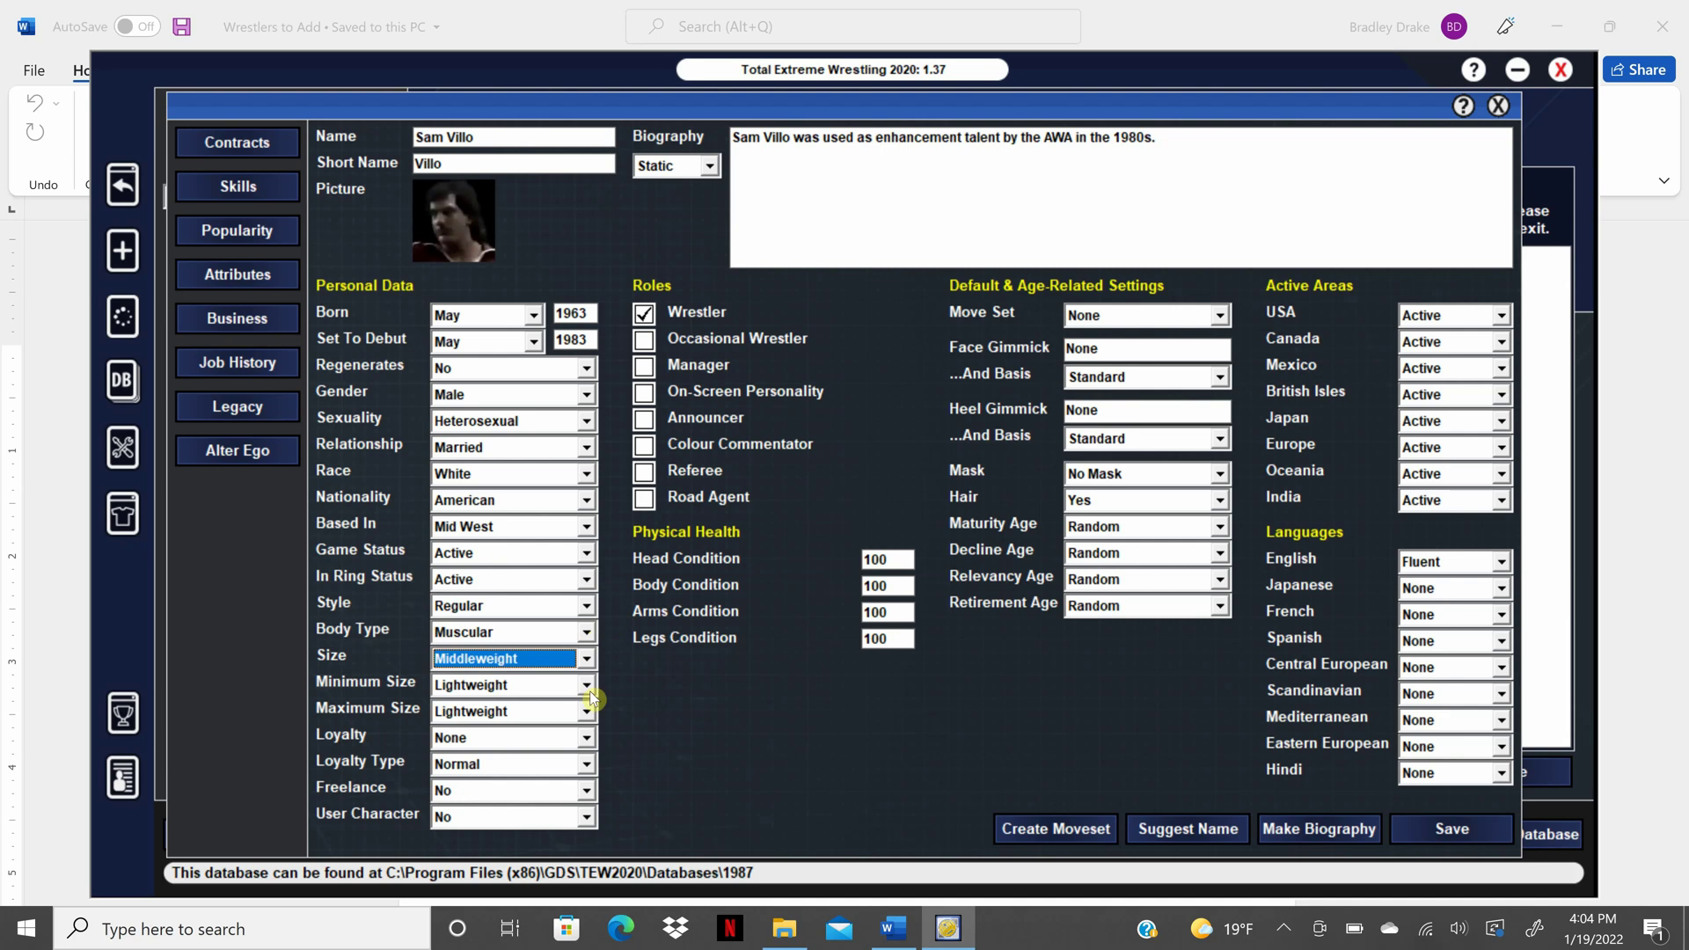
click(587, 685)
click(585, 711)
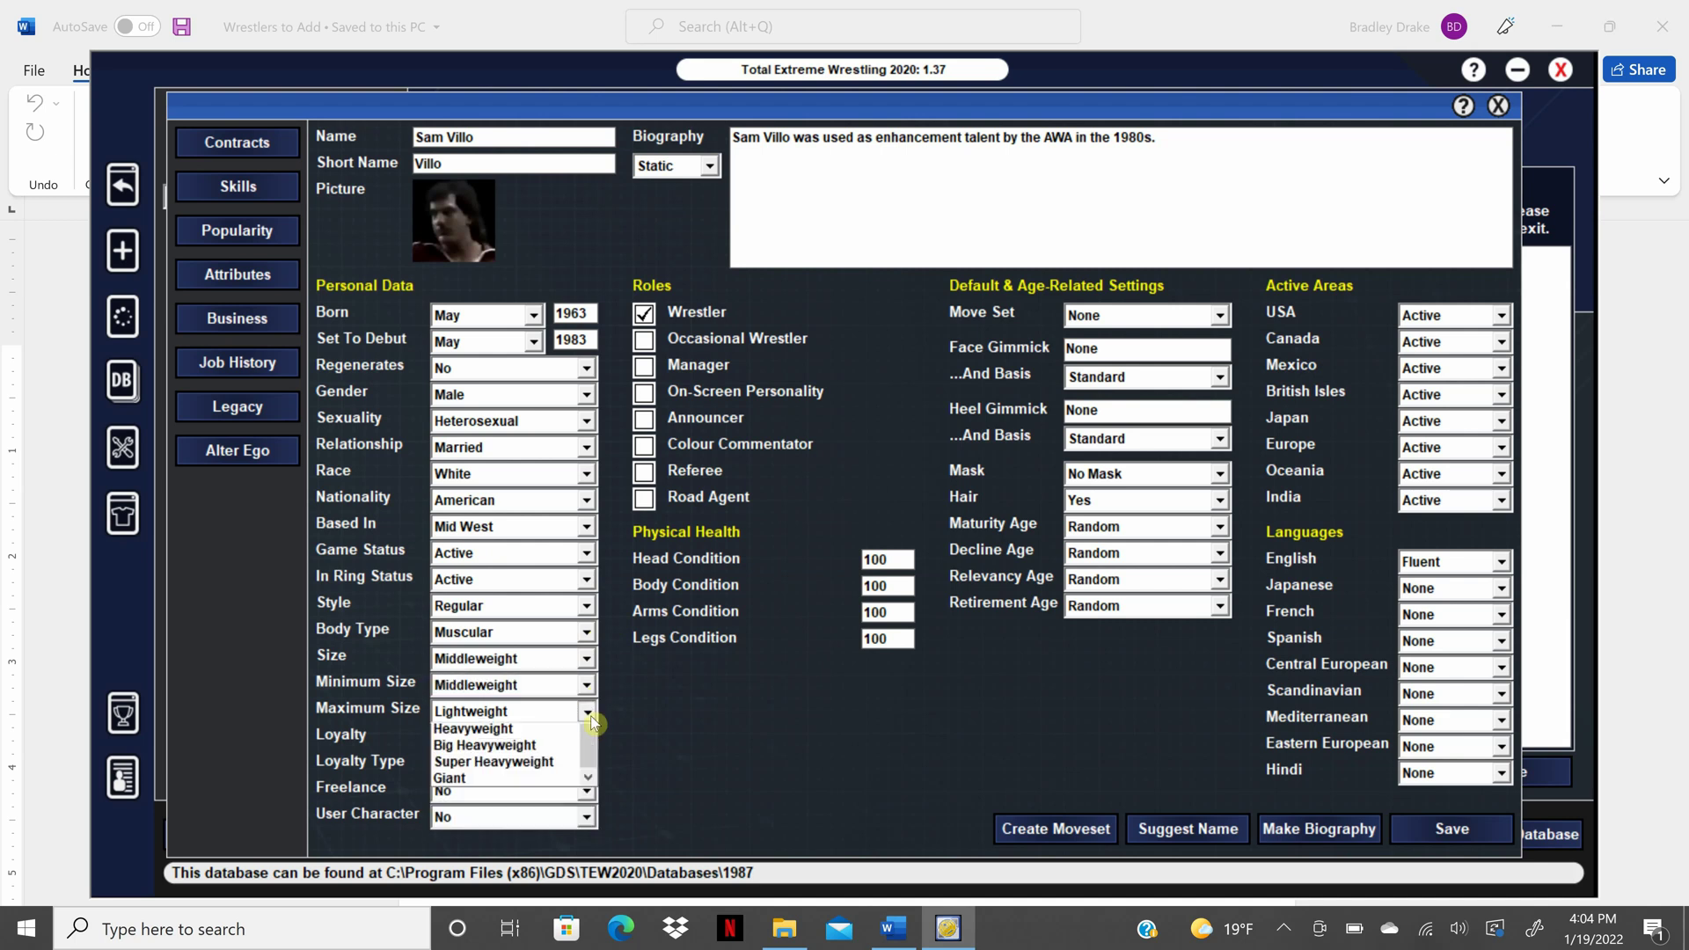
click(557, 765)
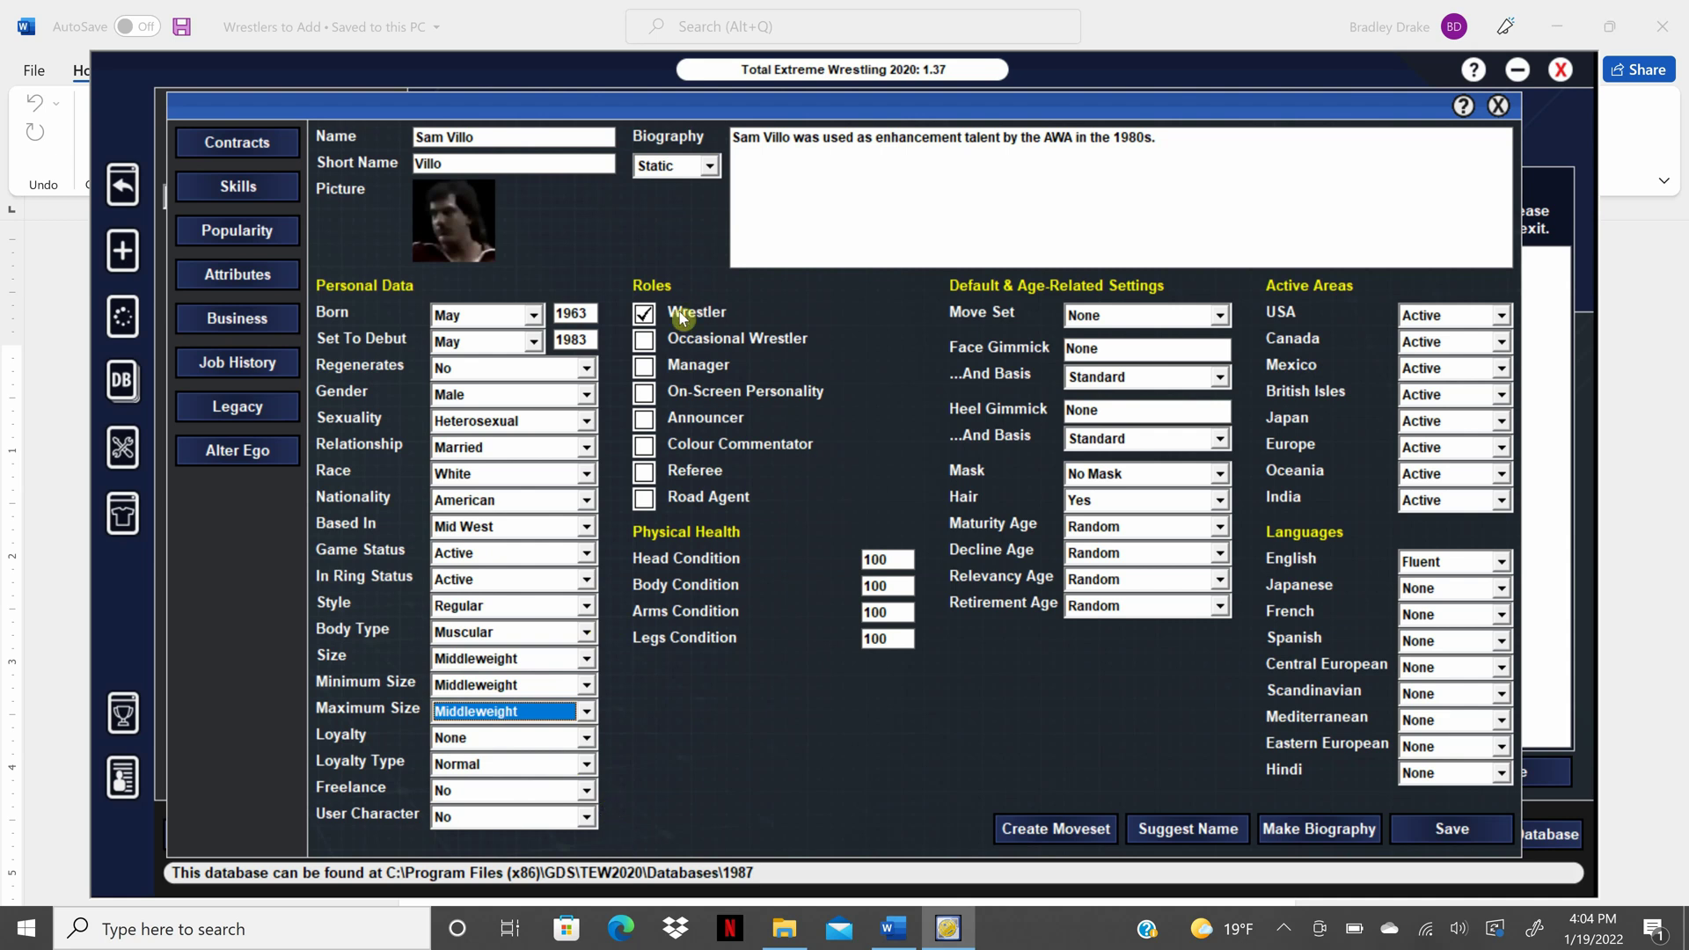
Step: Assign the Generic Jobber move set to the worker
click(1219, 315)
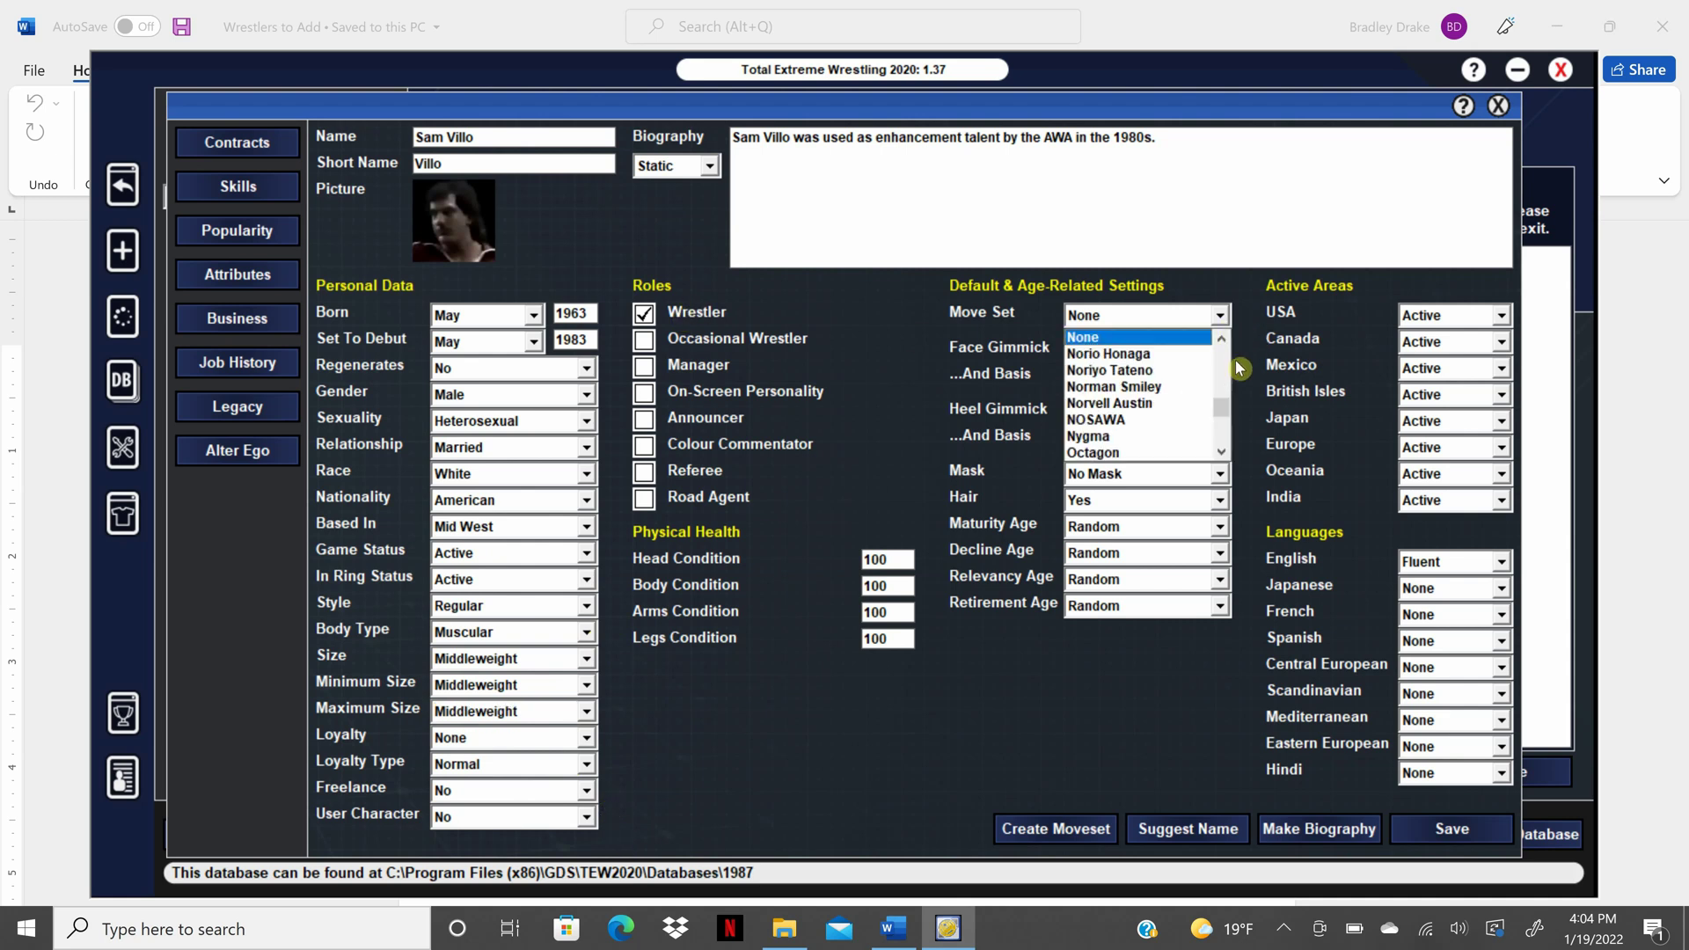
click(1220, 406)
drag(1219, 402, 1226, 382)
click(1224, 340)
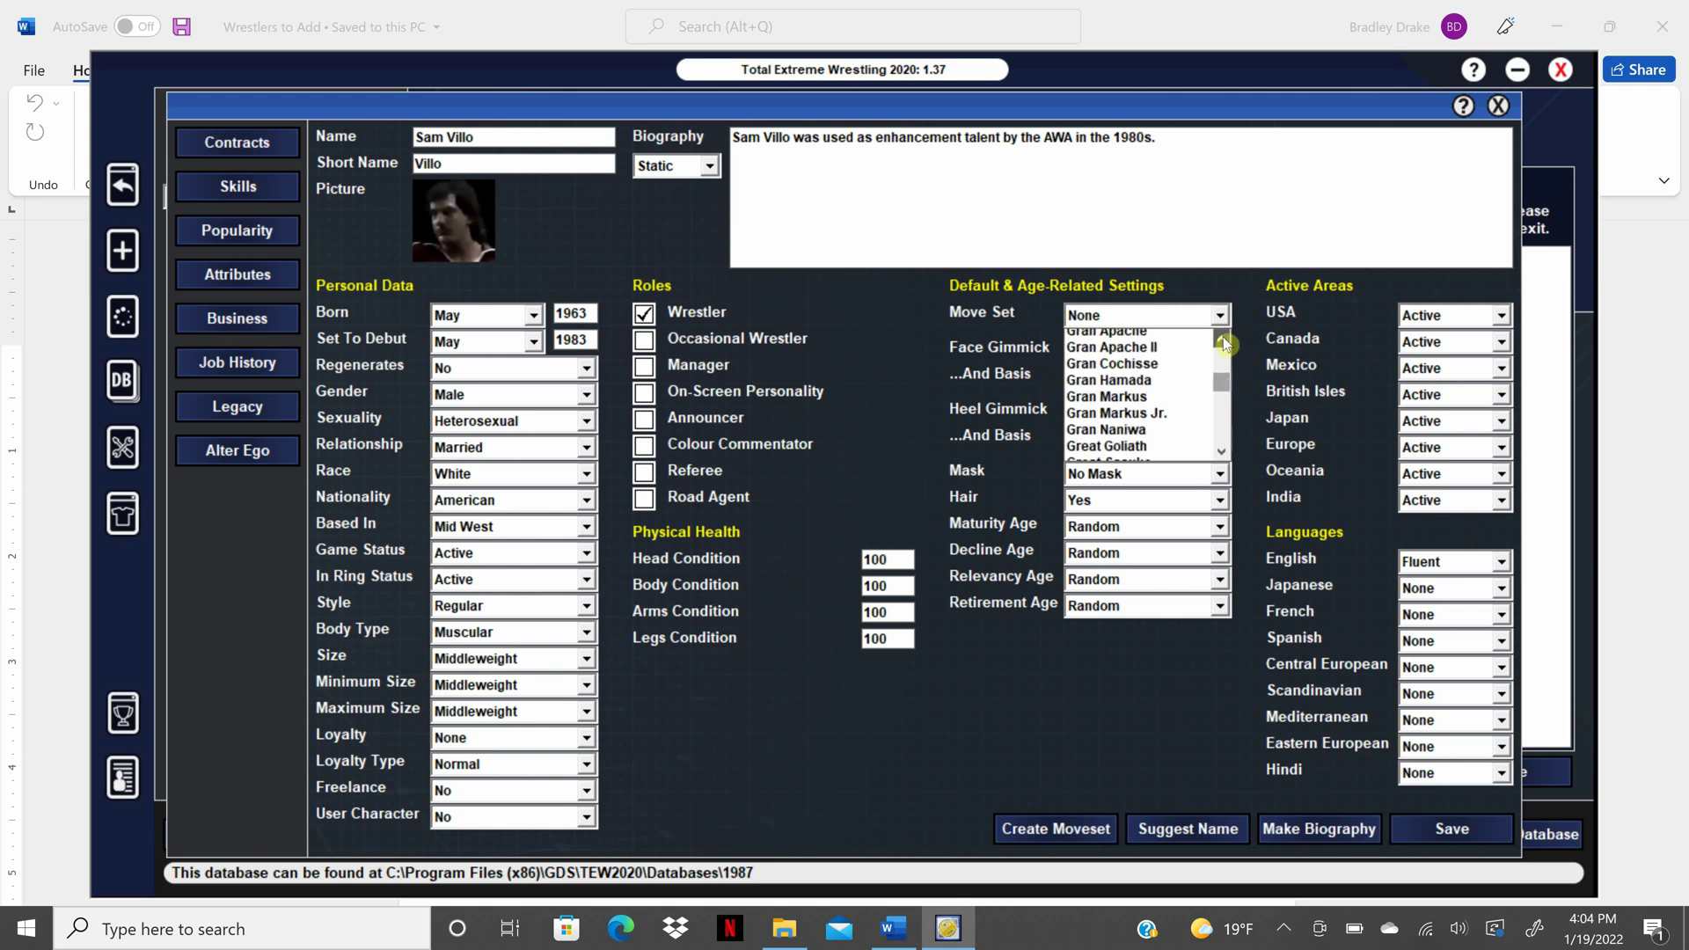
drag(1225, 343, 1027, 359)
click(1191, 346)
Step: Set both the Face Gimmick and the Heel Gimmick to Enhancement Talent
click(1127, 344)
text(Enhancement Talent)
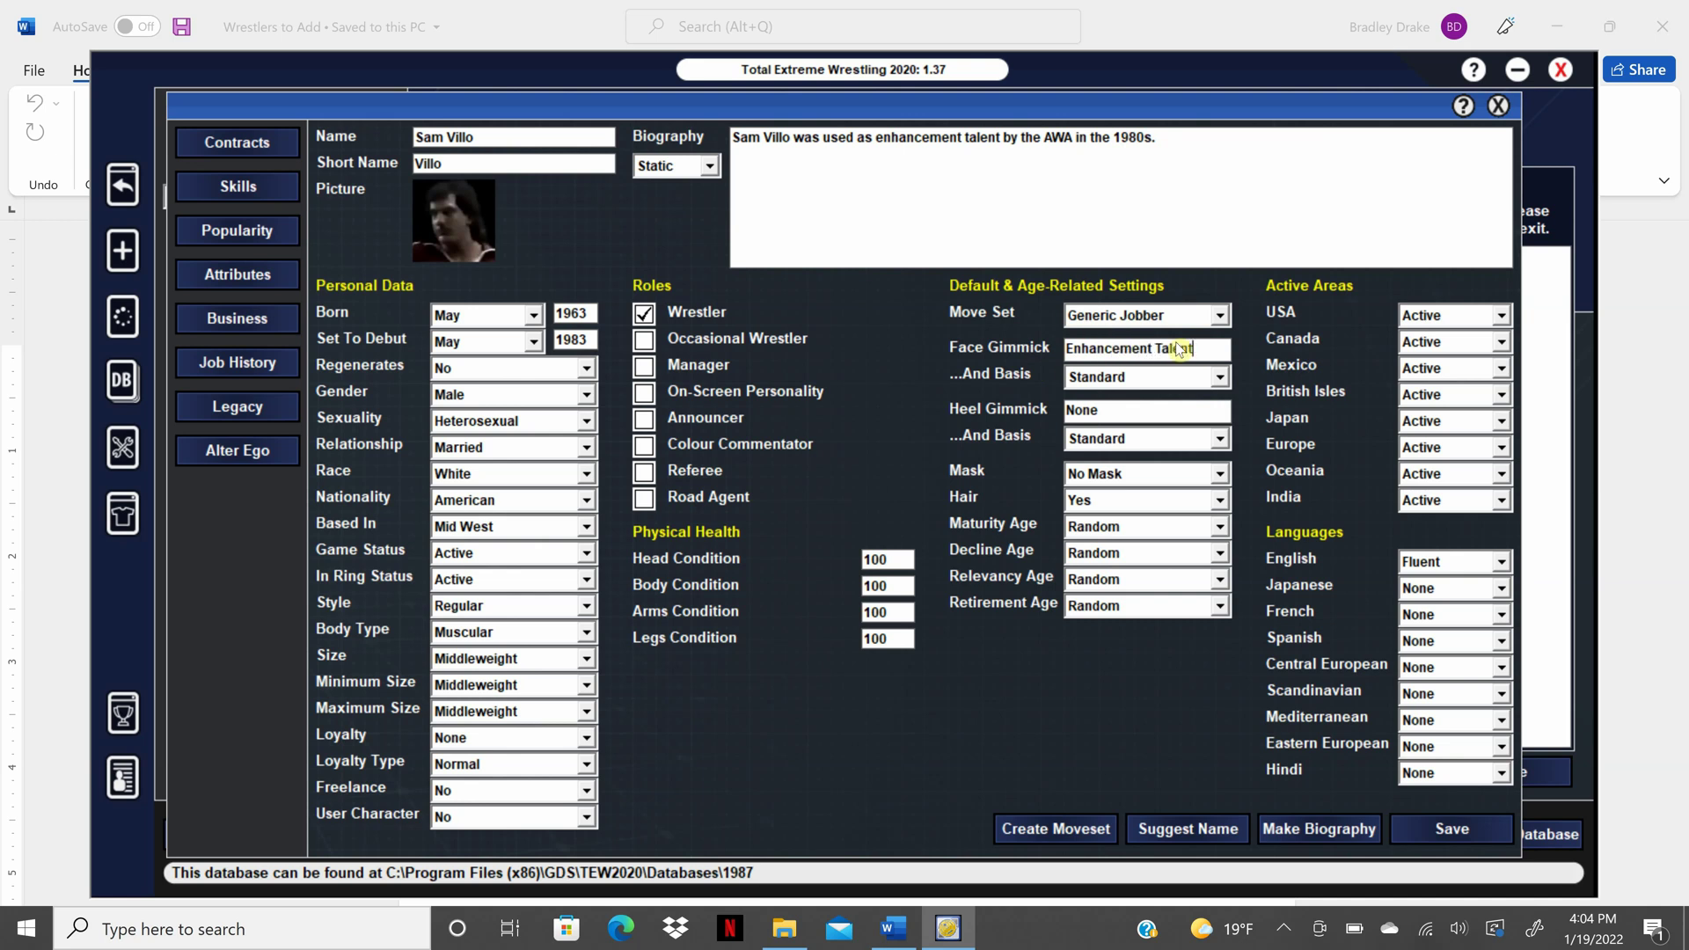
drag(1183, 347, 977, 361)
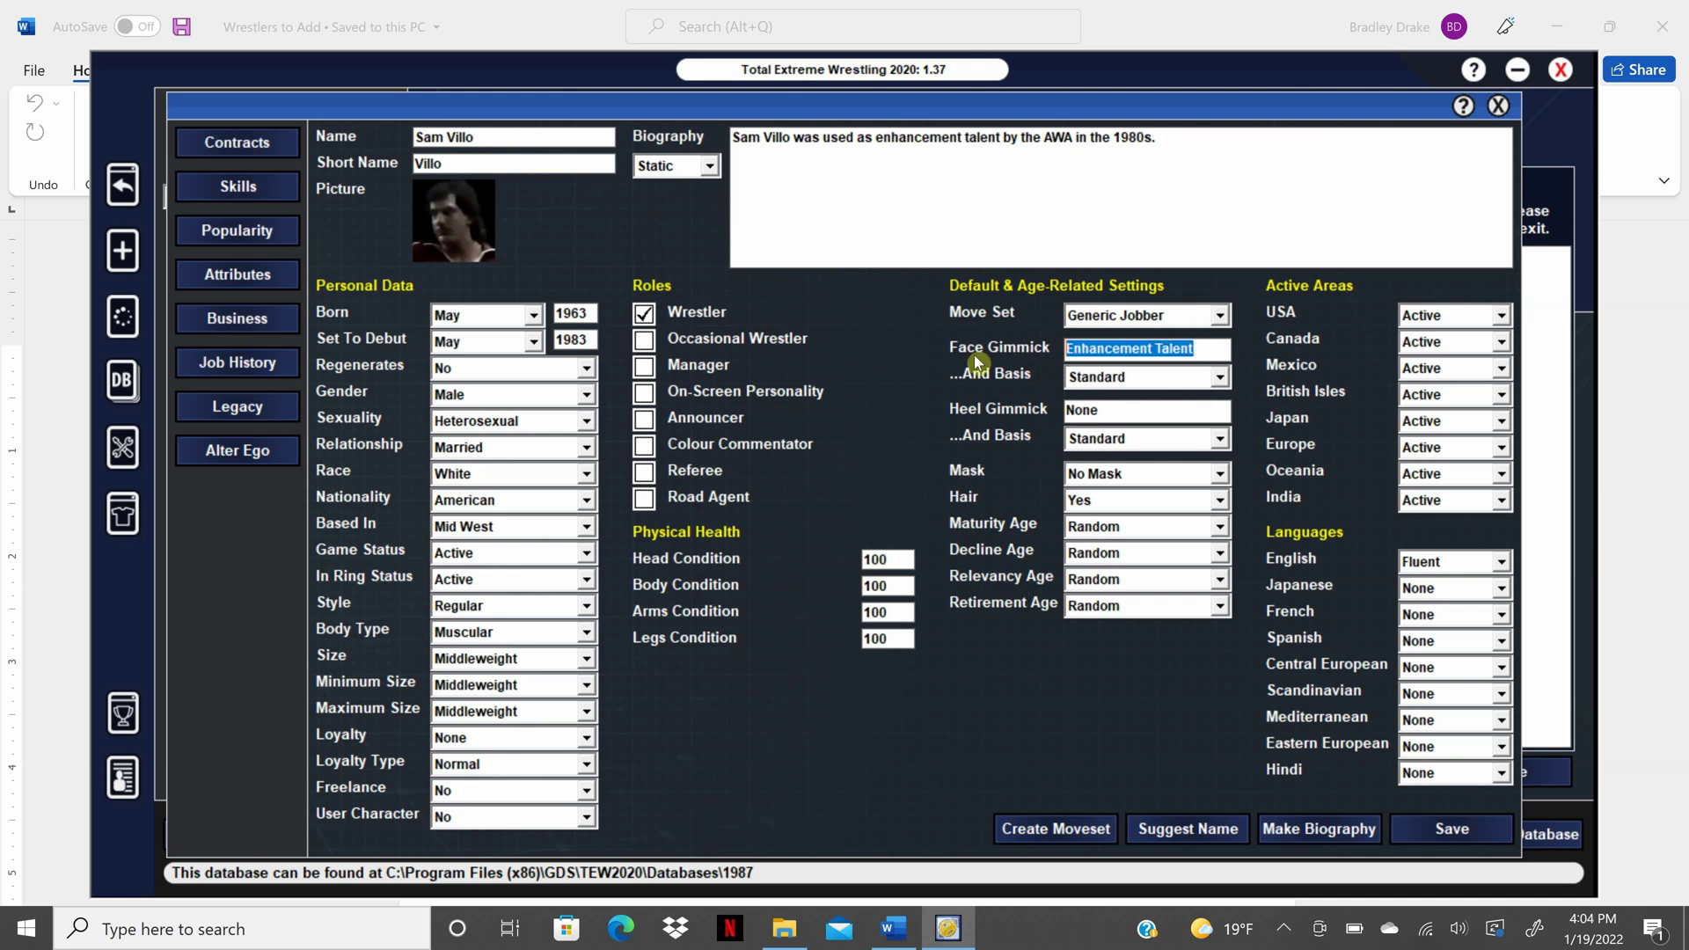
key(ctrl+c)
double_click(1122, 410)
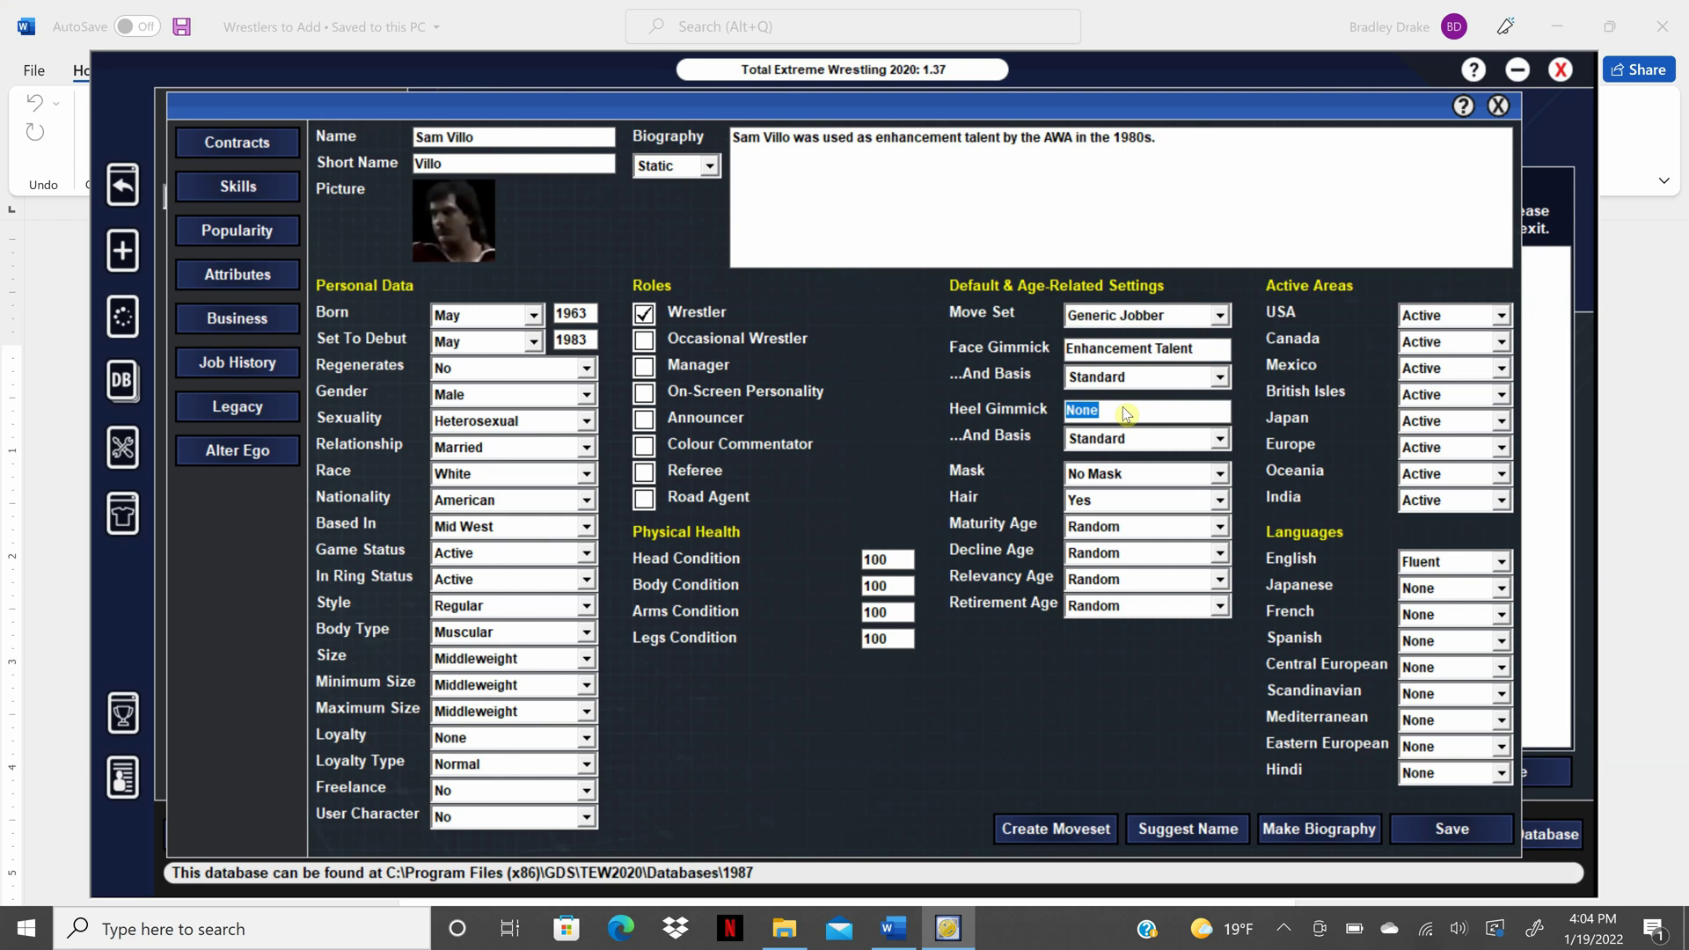
key(ctrl+v)
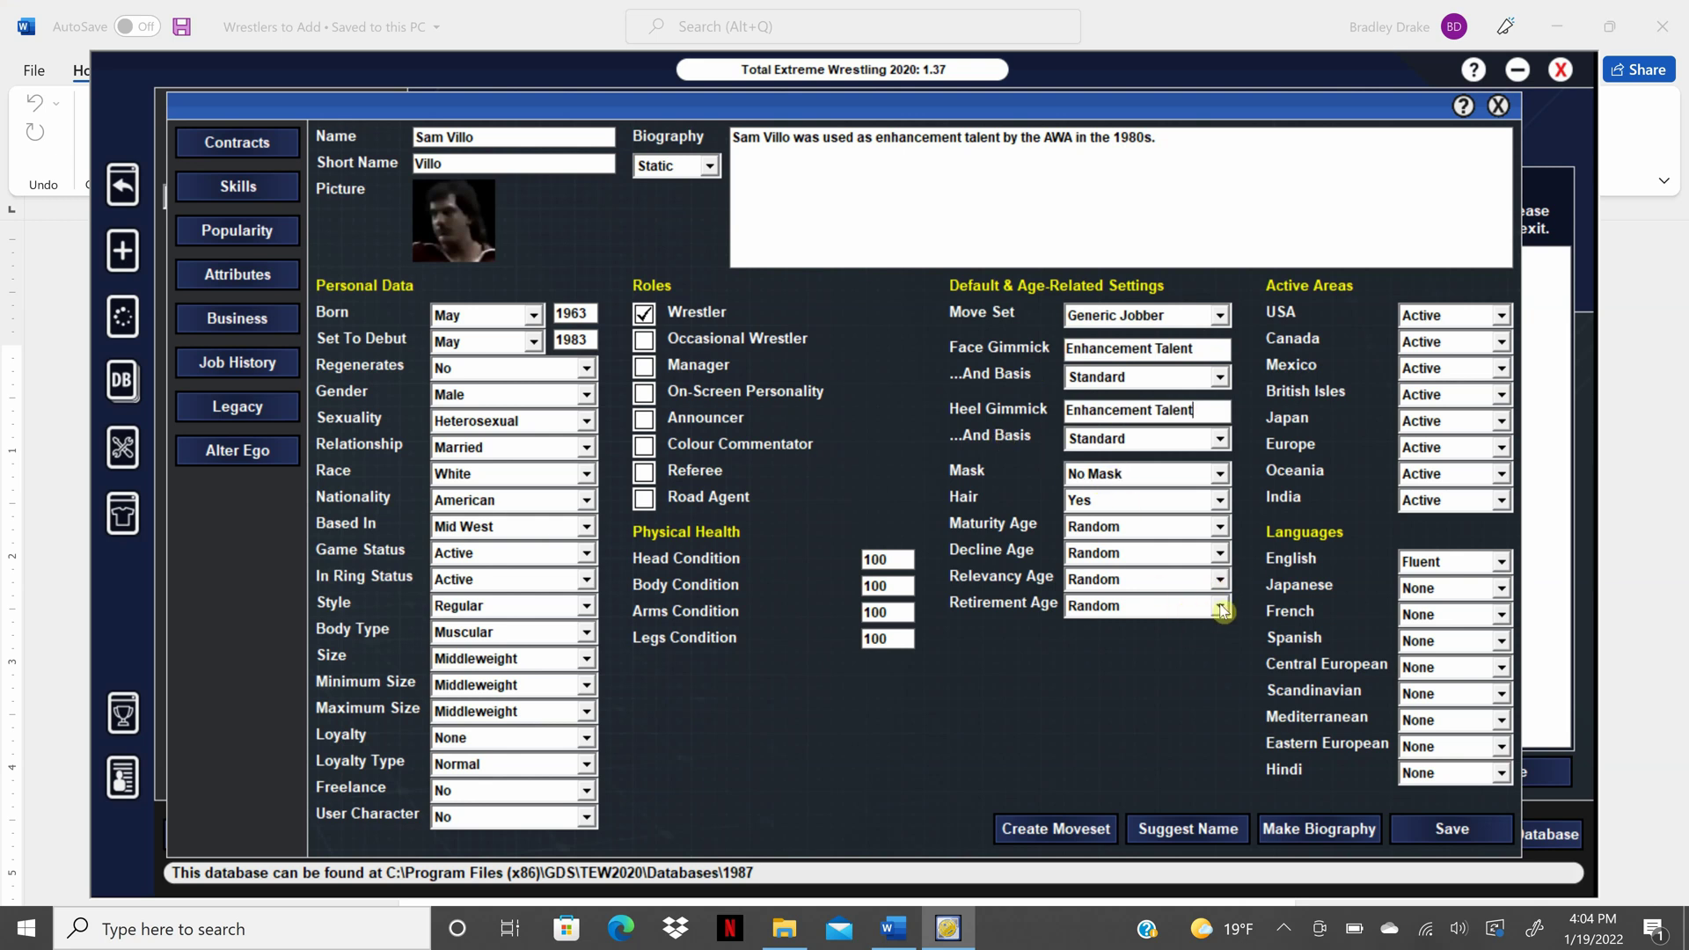
Step: Set the worker's Decline Age to 40 and Retirement Age to 45
click(1221, 553)
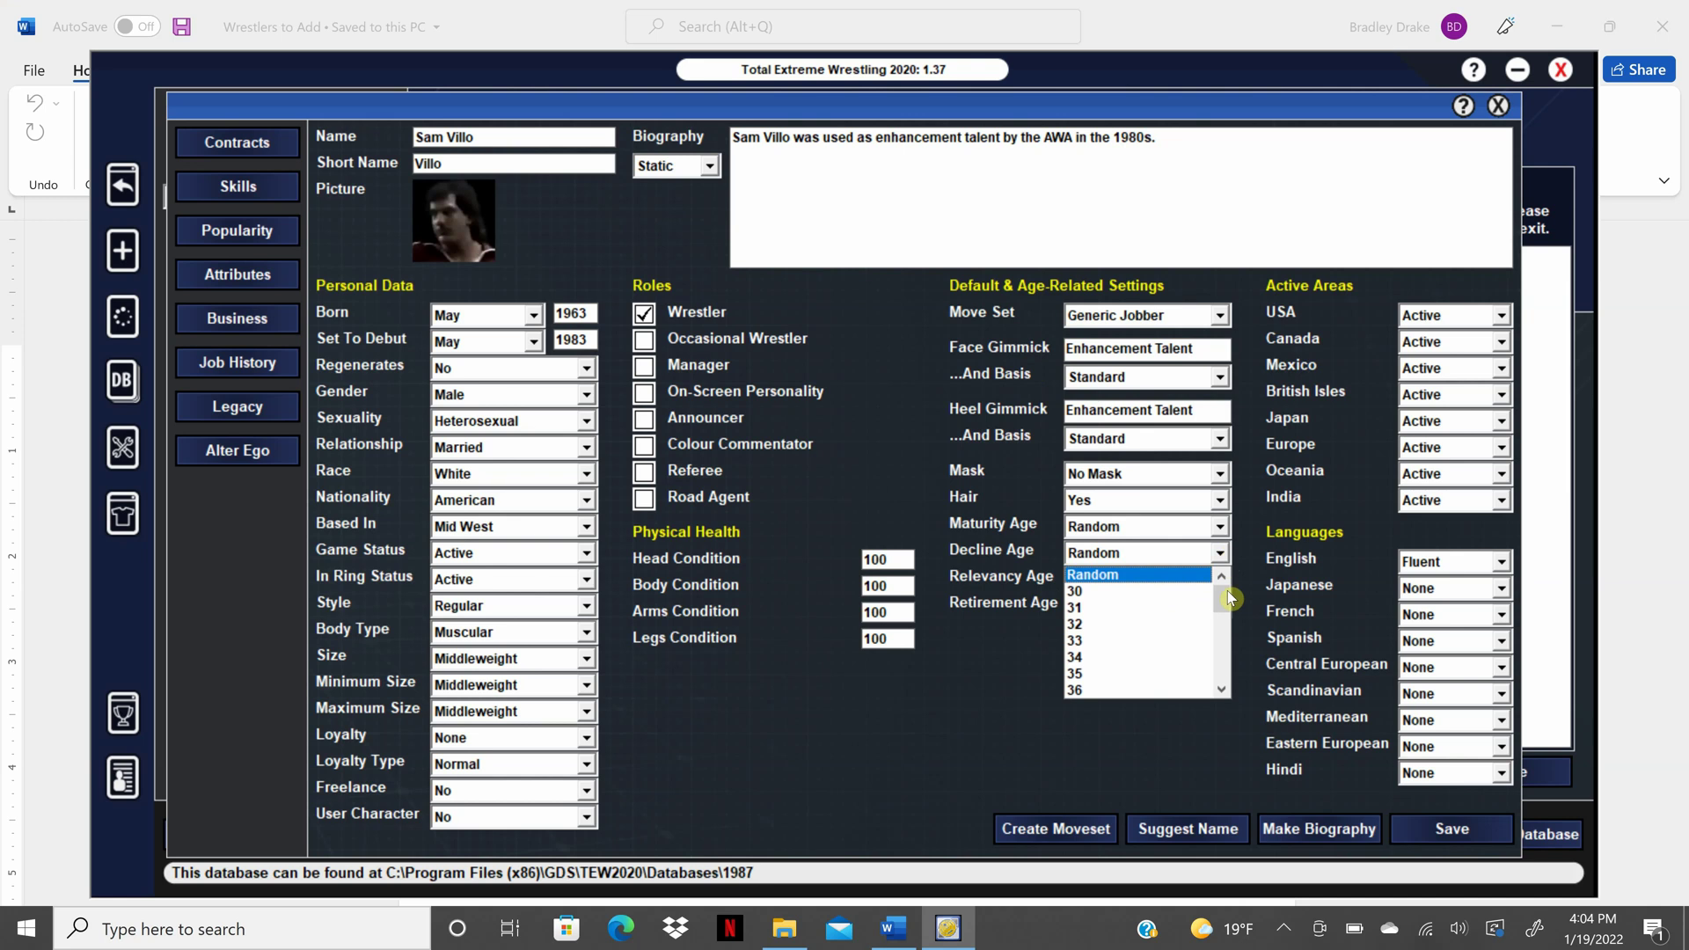
drag(1227, 603, 1226, 624)
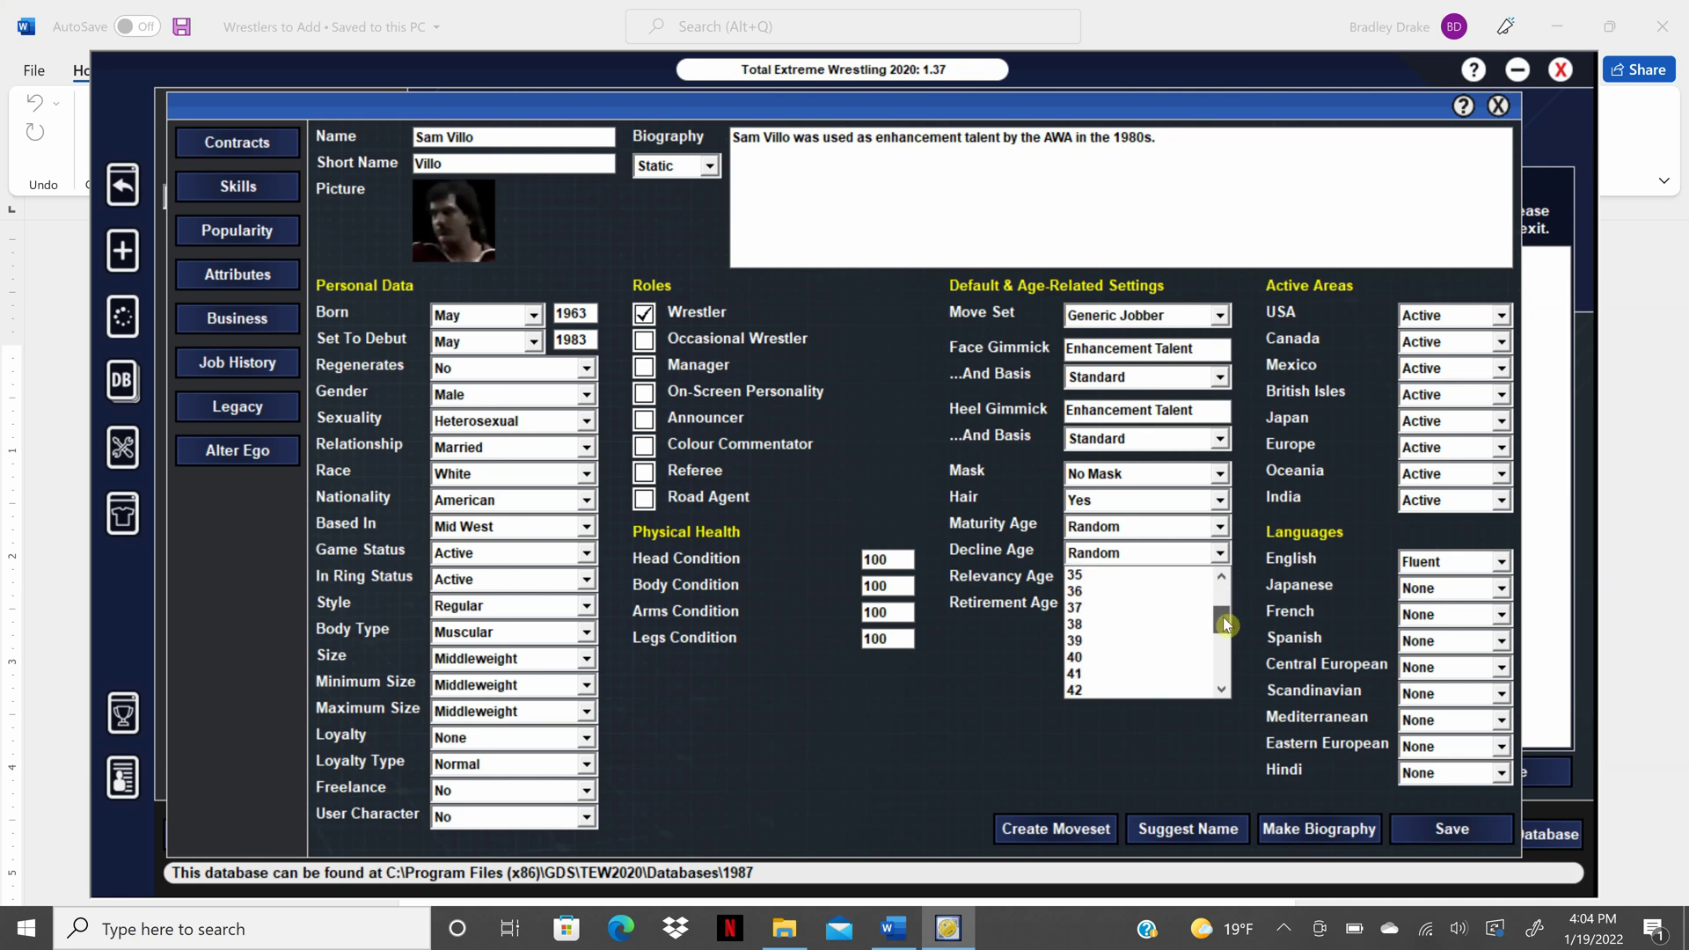
click(1188, 657)
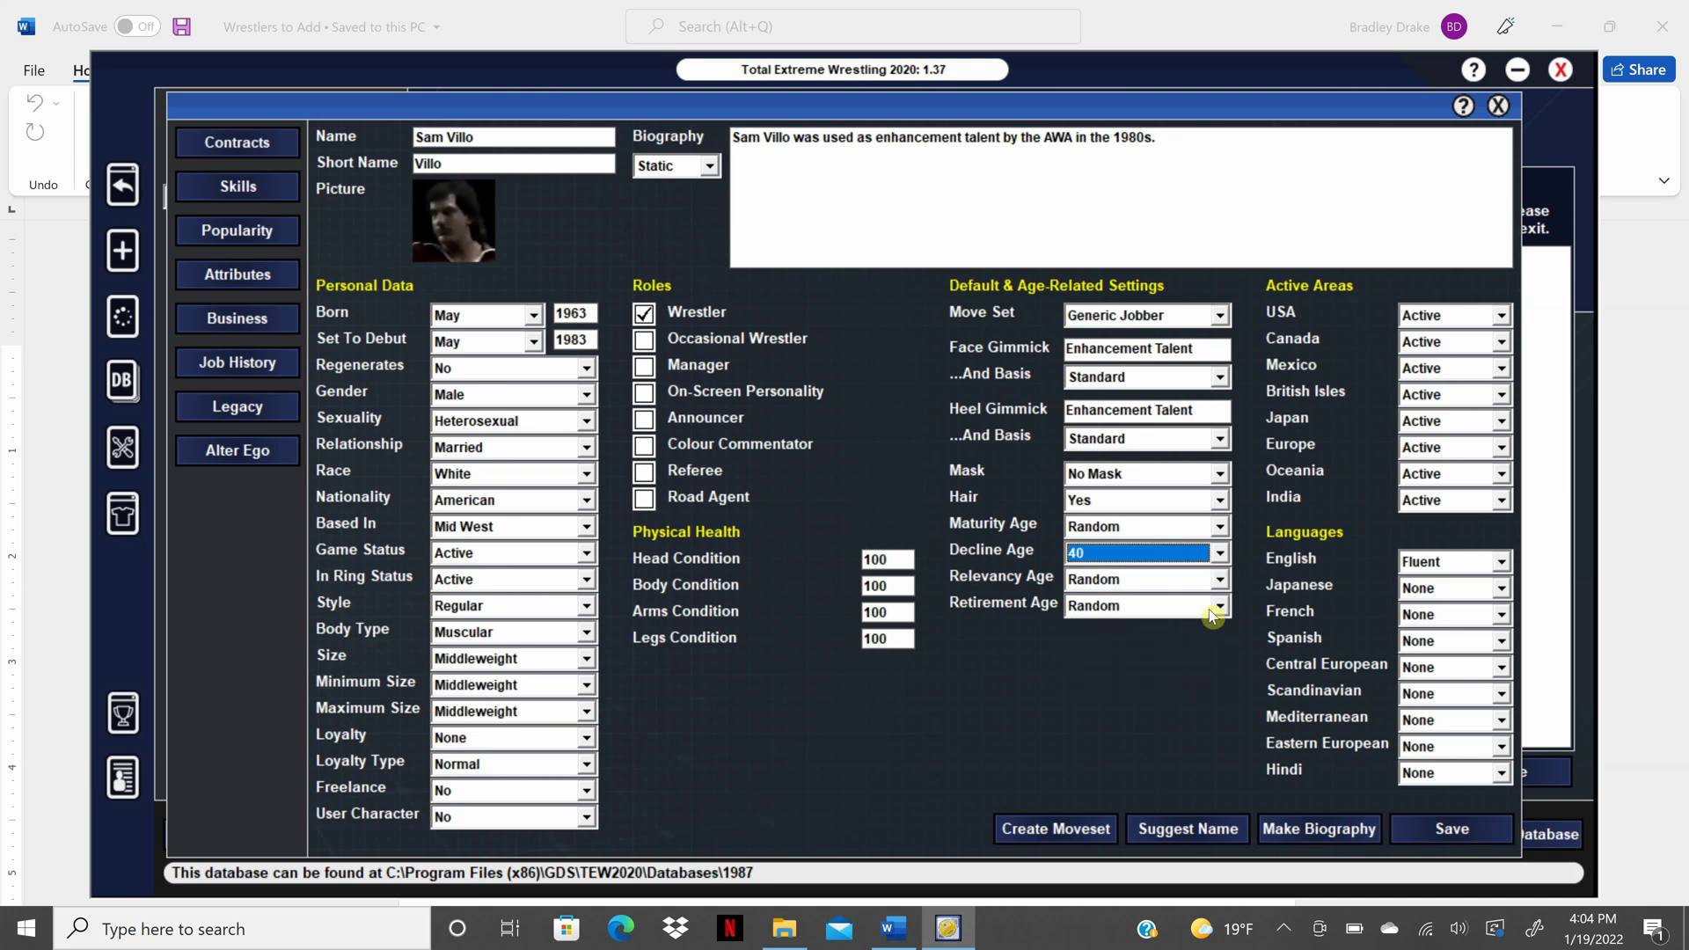
click(1221, 605)
drag(1226, 648, 1219, 693)
click(1161, 726)
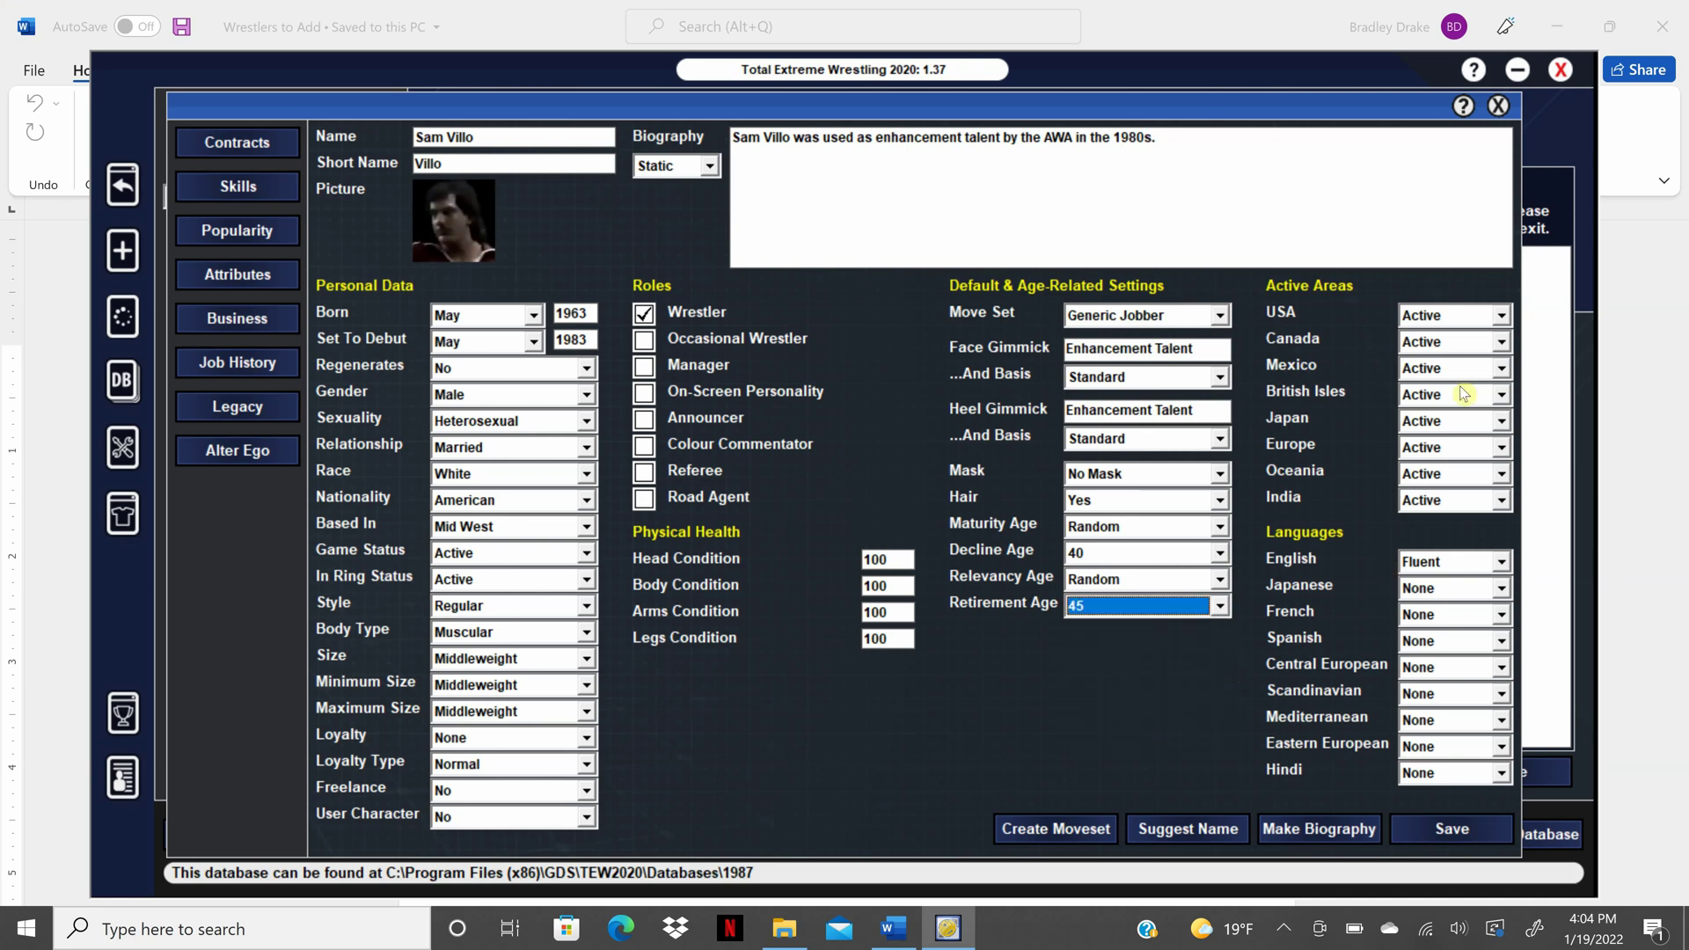
Step: Set the worker to Inactive in Canada, Mexico, British Isles, Japan, Europe, Oceania and India
click(1491, 342)
click(1460, 355)
click(1474, 395)
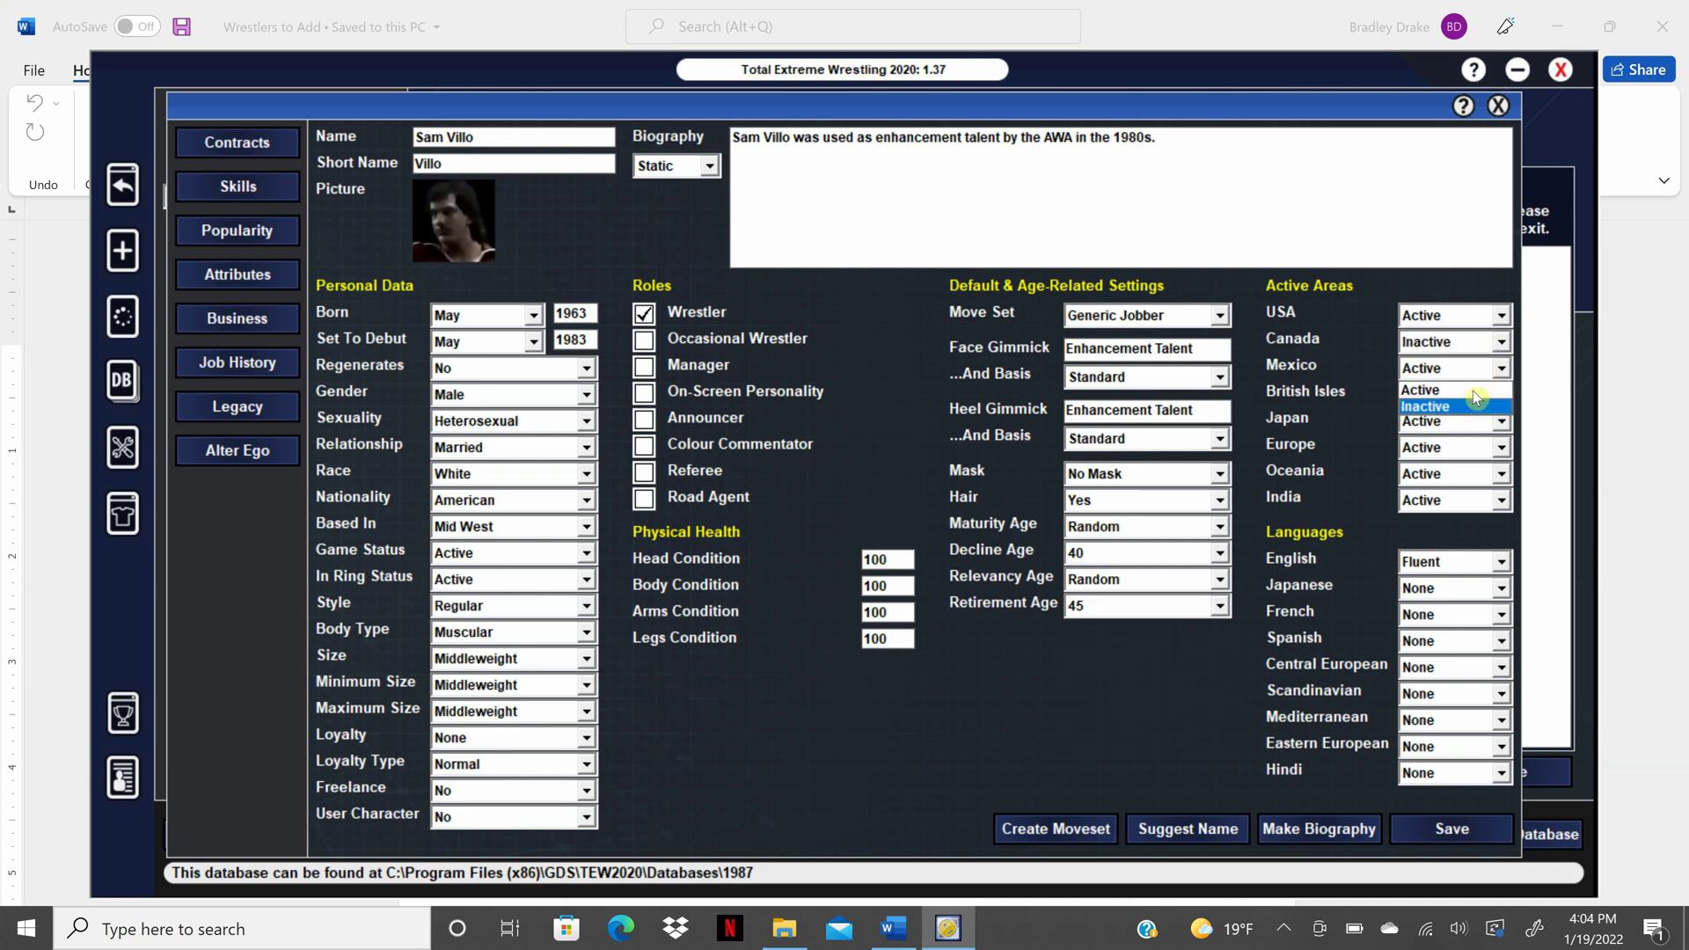
click(1474, 404)
click(1471, 395)
click(1470, 426)
click(1469, 427)
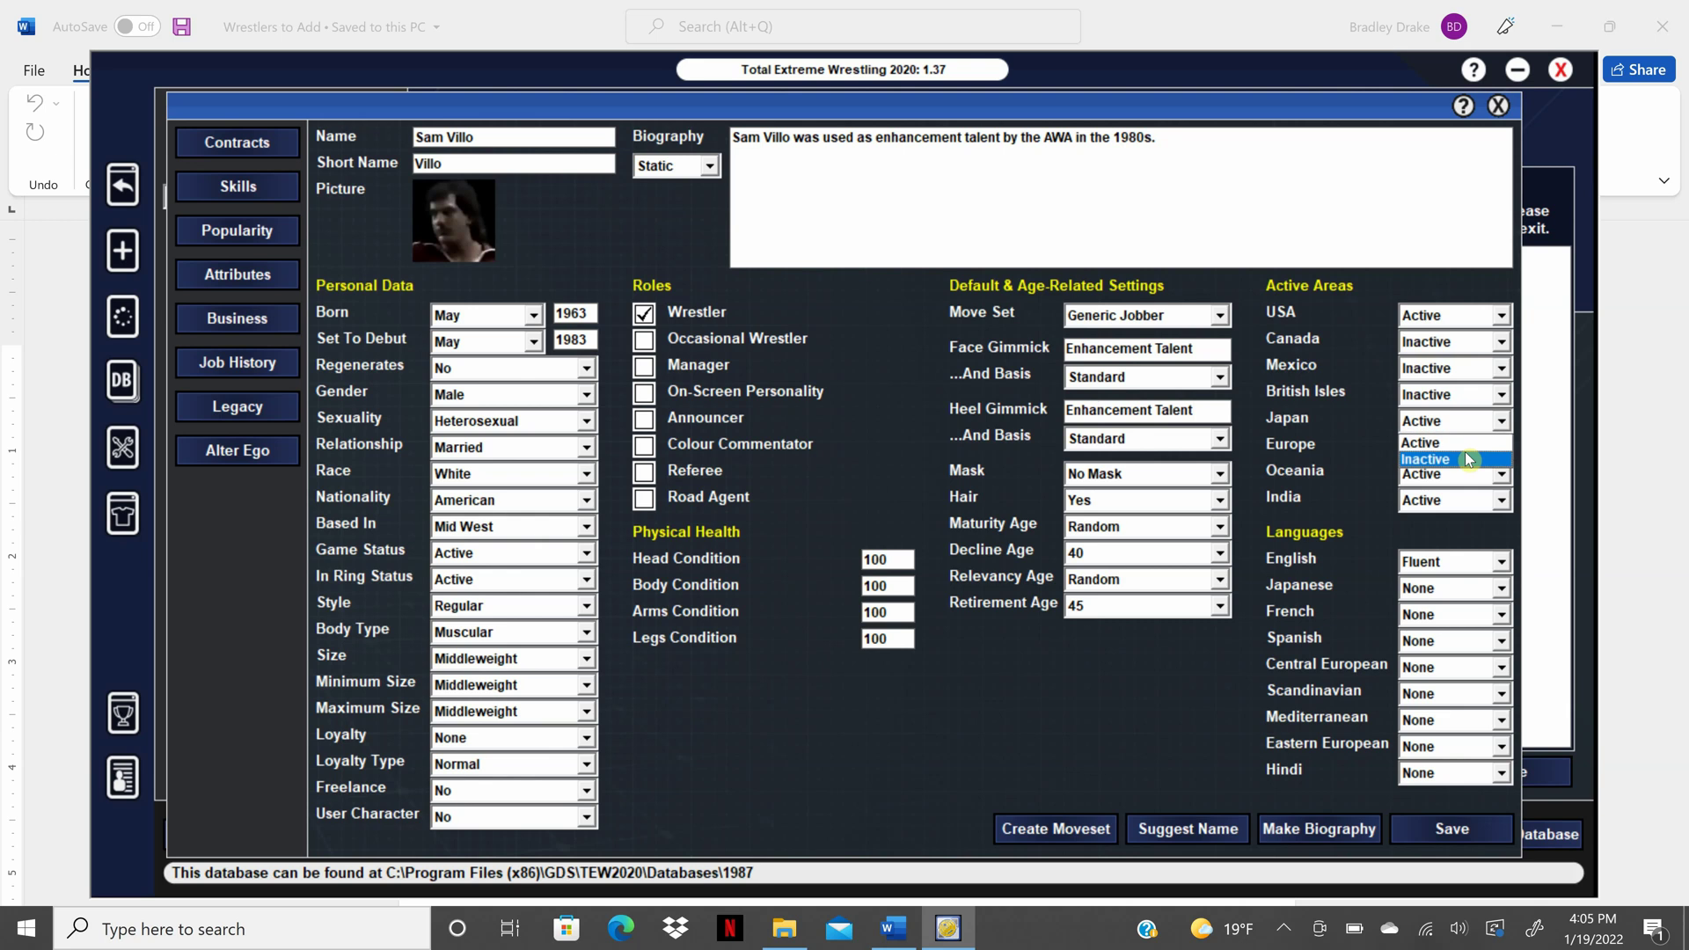
click(1465, 459)
click(1469, 447)
click(1471, 486)
click(1475, 500)
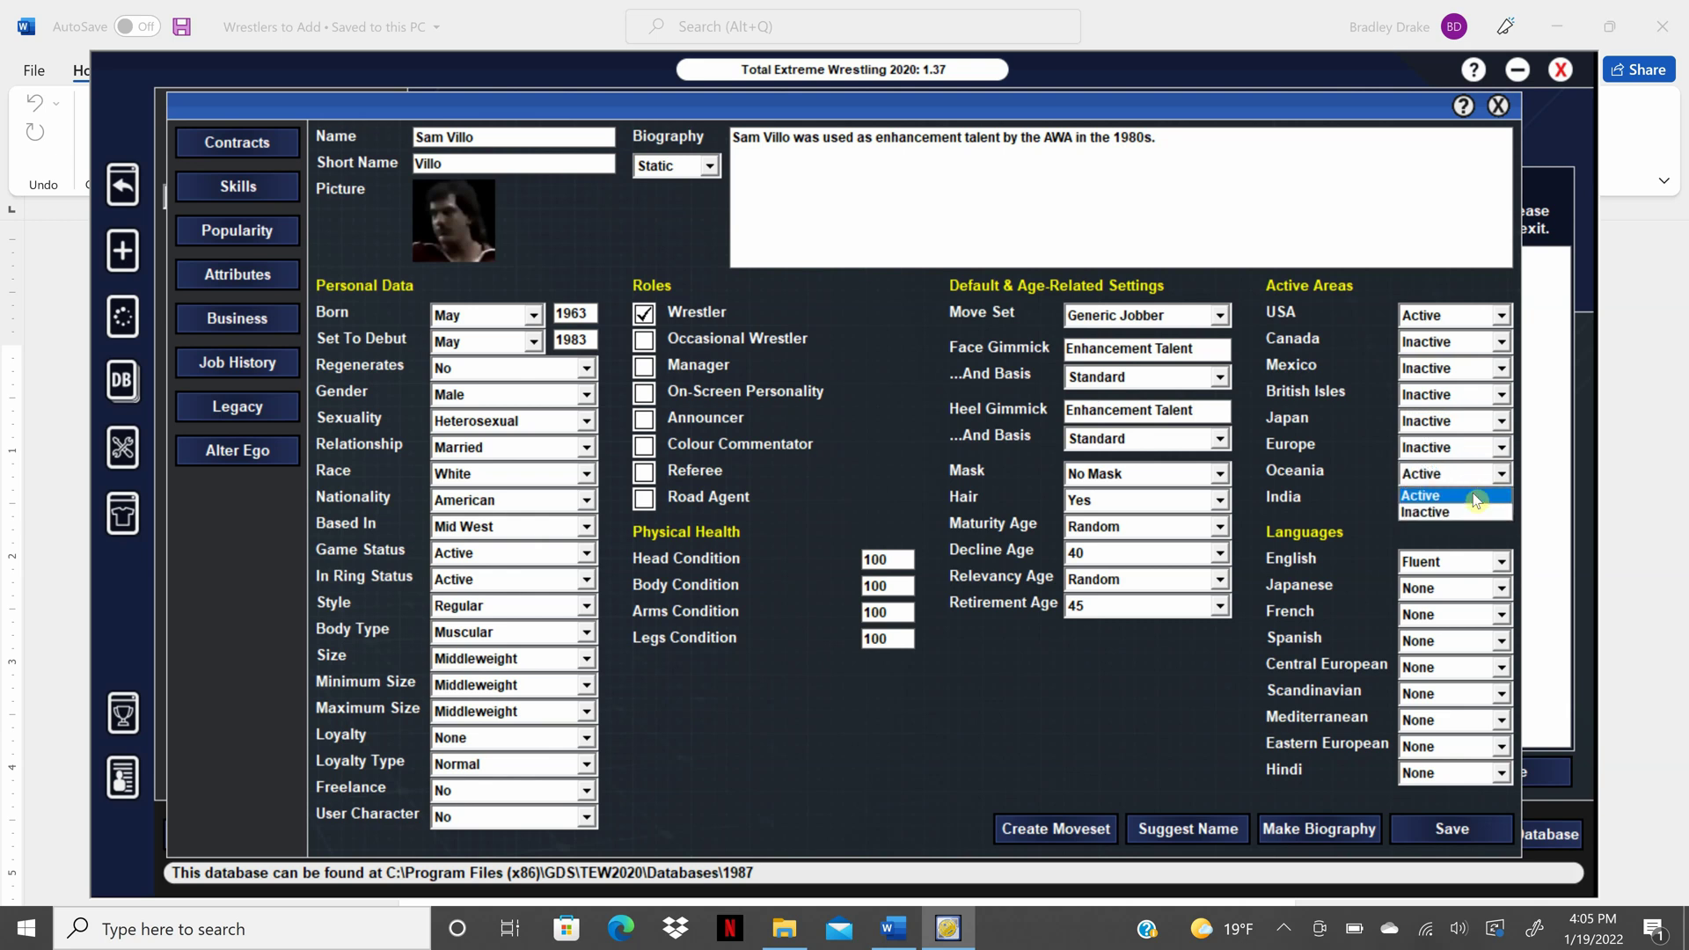
click(1460, 512)
click(1471, 499)
click(1478, 538)
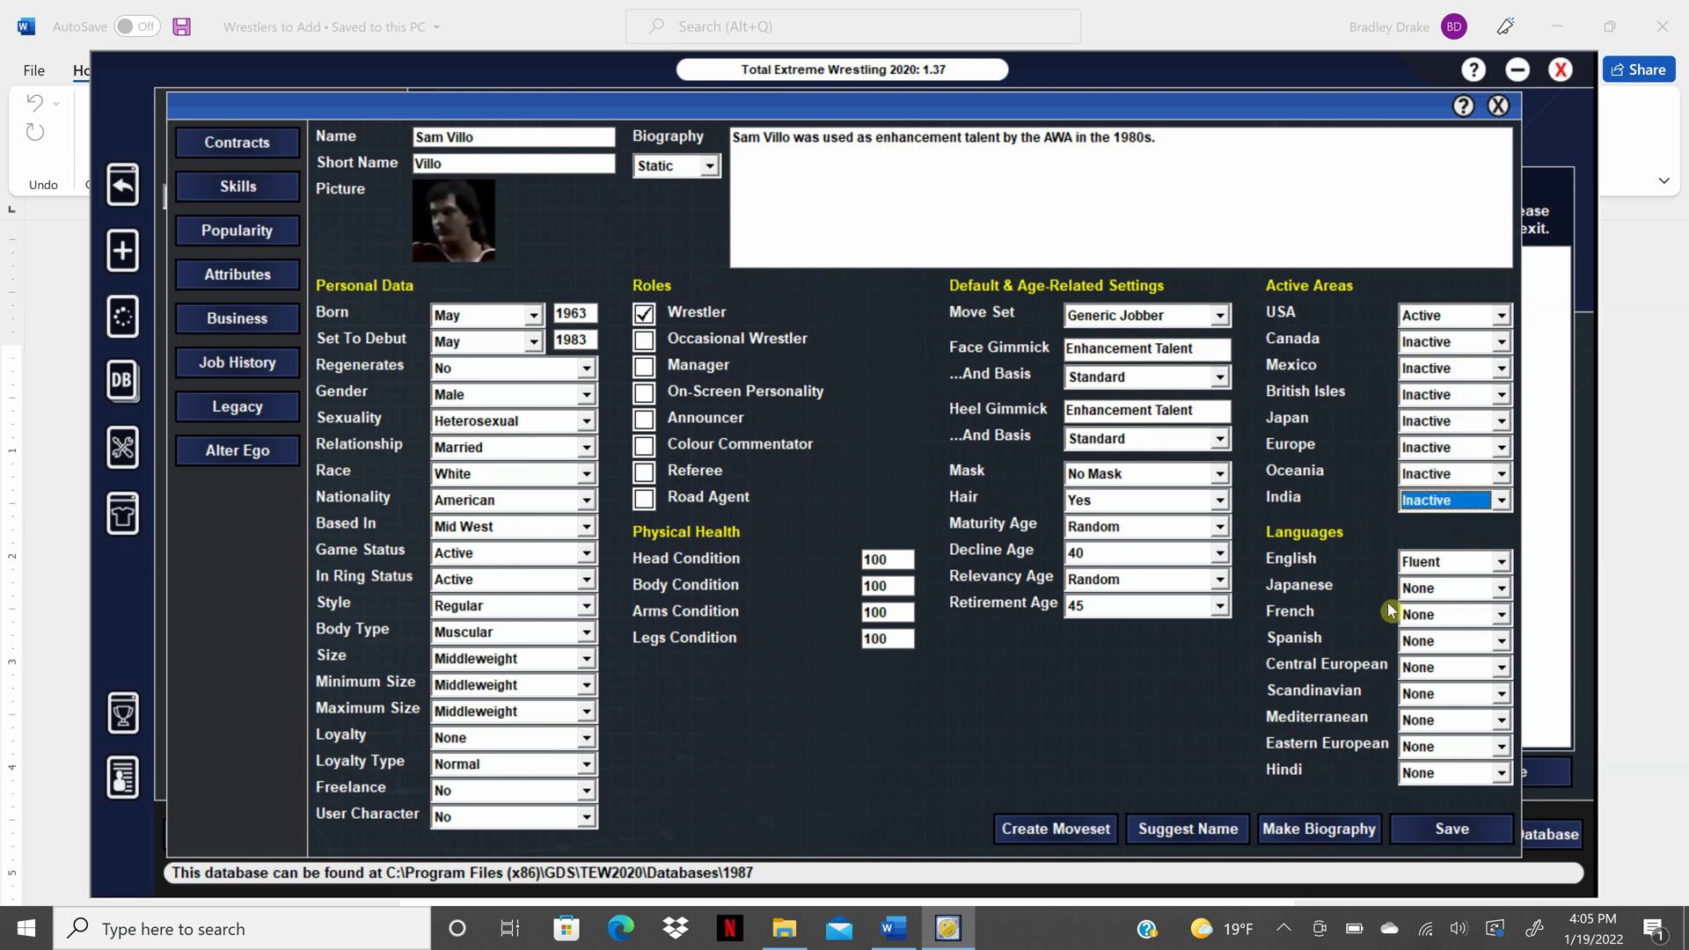
Step: Set the worker's Quick Skill Creation to a Young All-round wrestler whose skills are below average
click(261, 188)
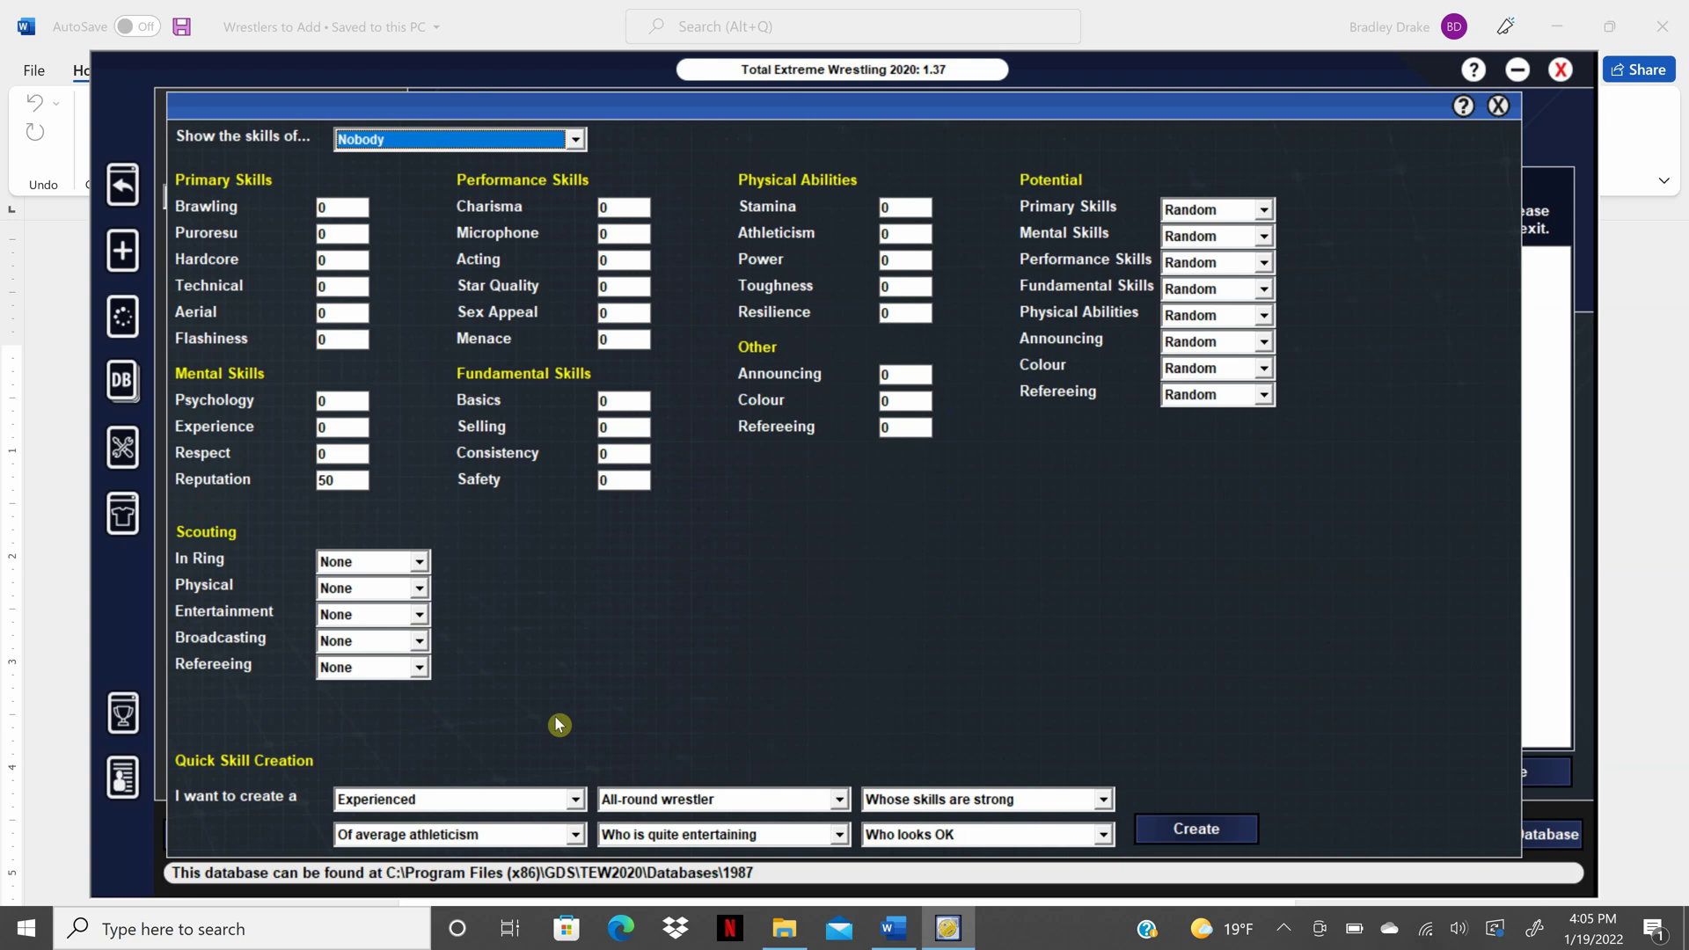
click(576, 800)
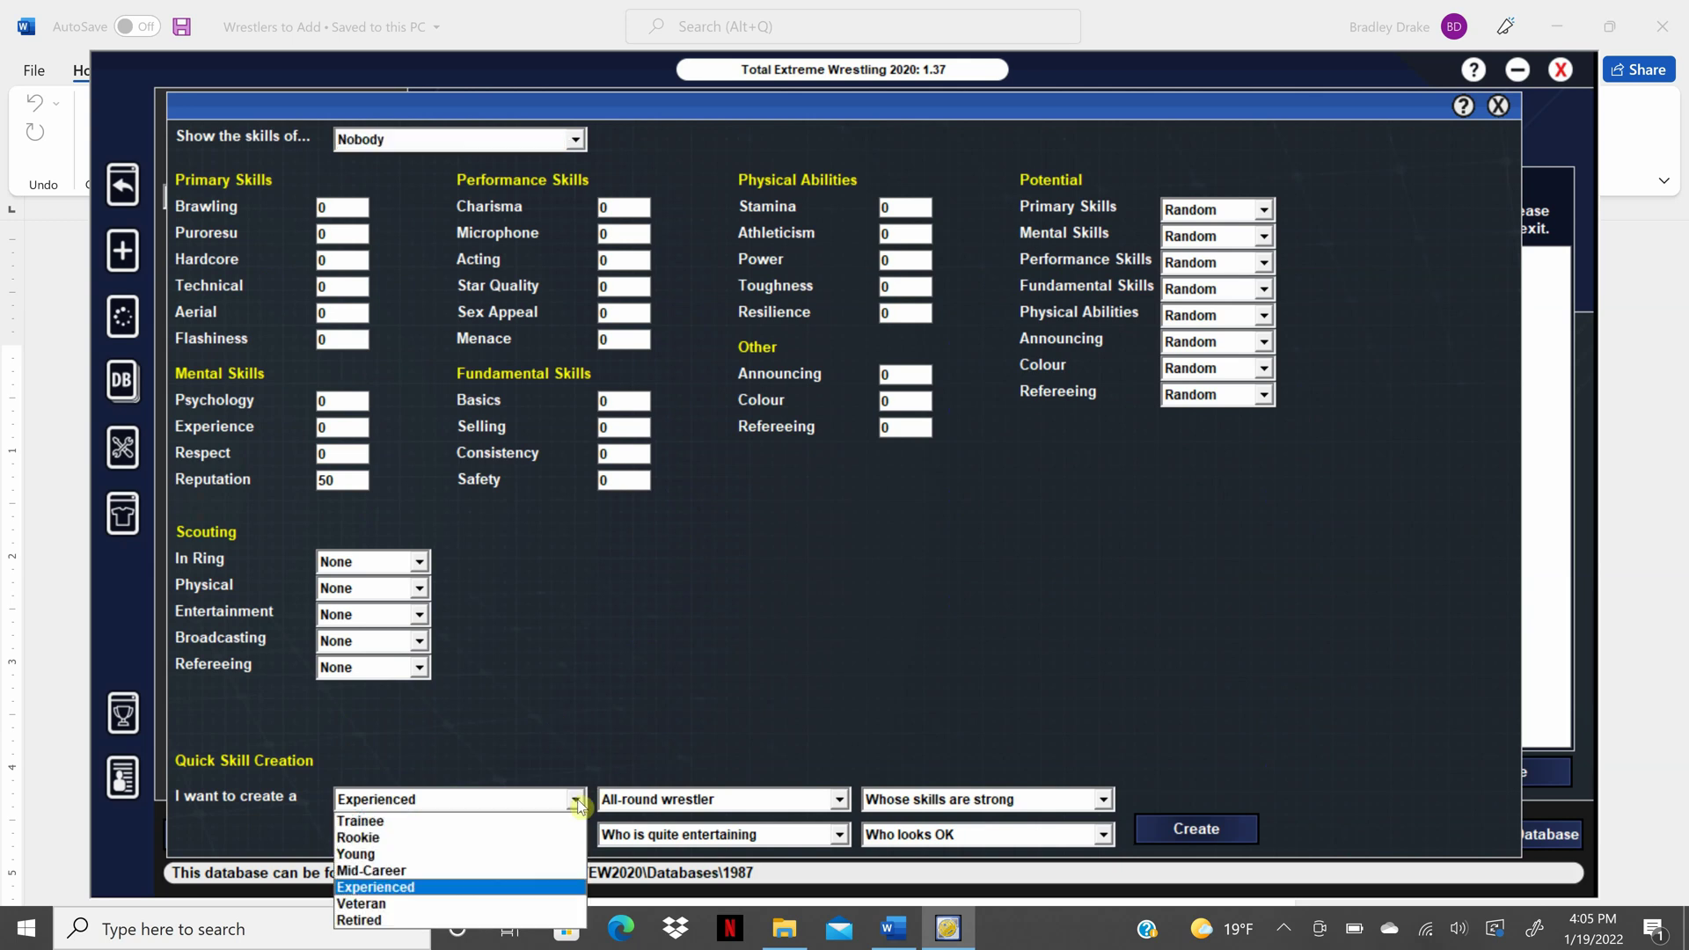
click(548, 853)
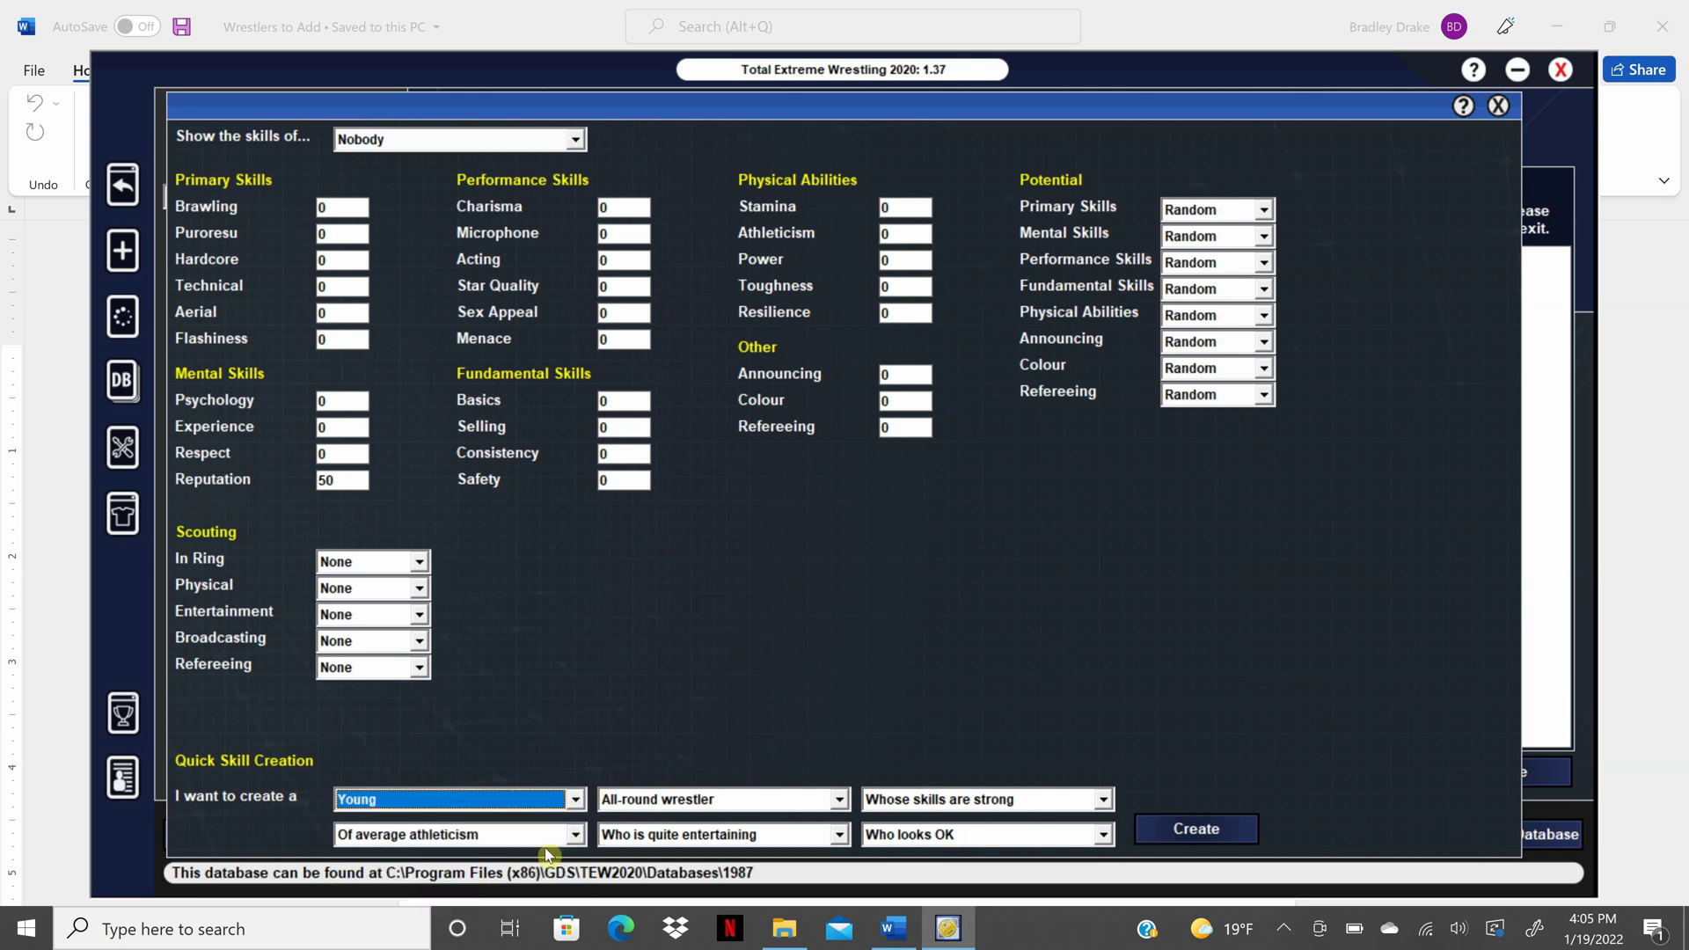
click(839, 800)
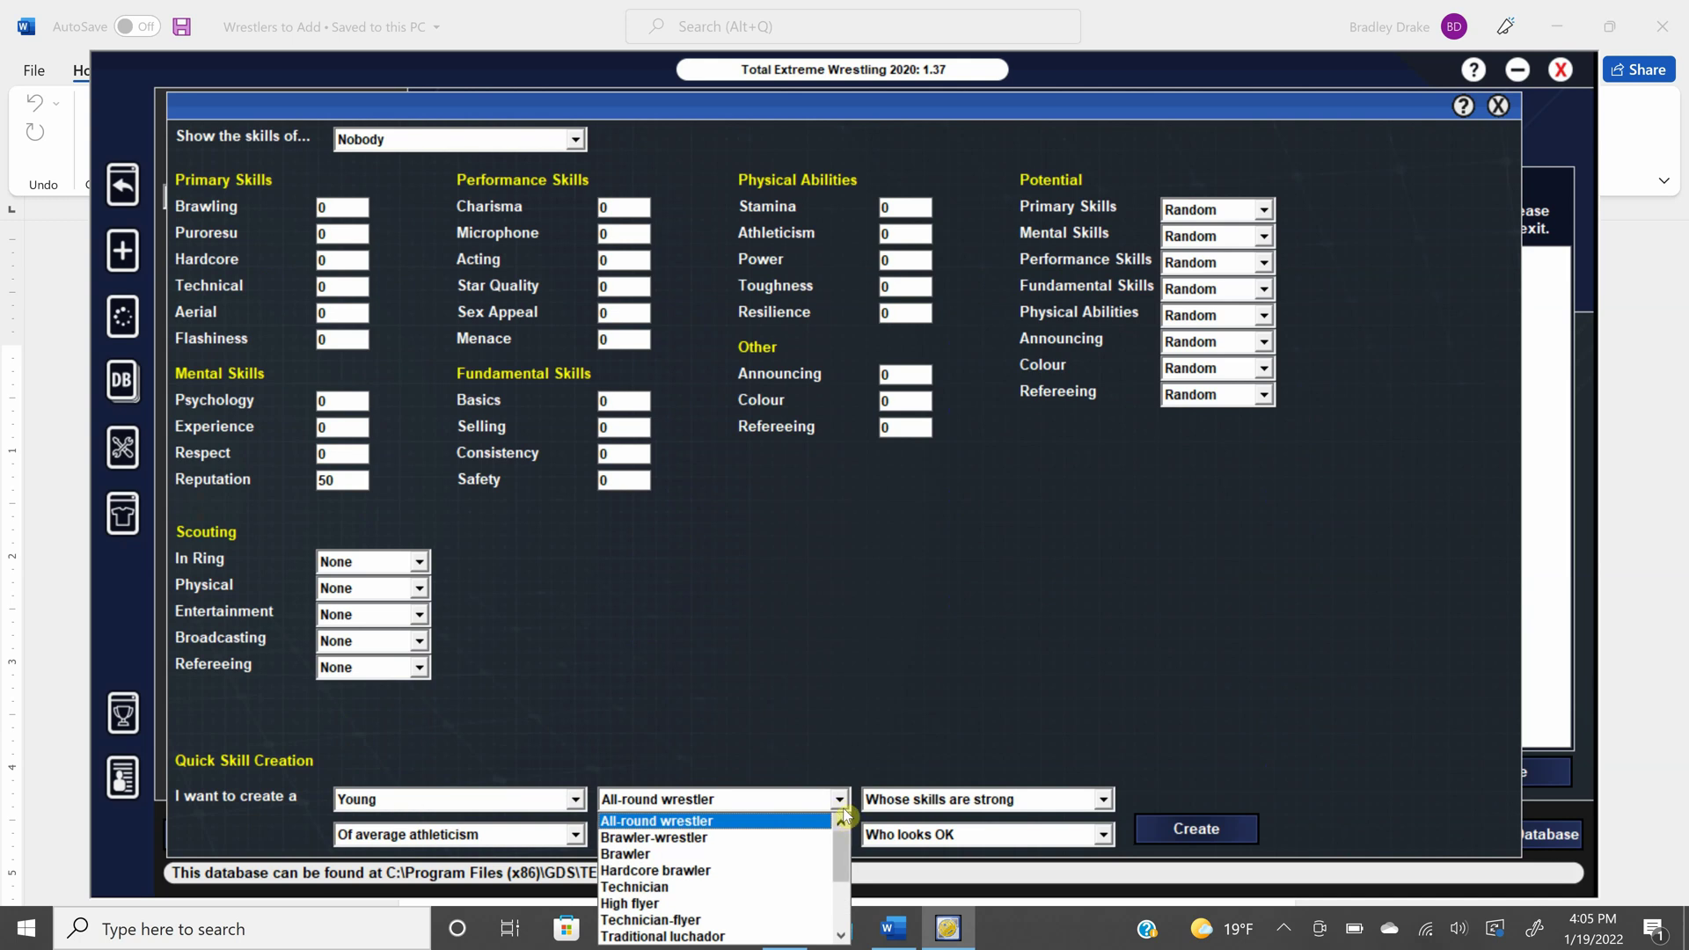
click(840, 812)
click(842, 807)
mouse_move(842, 840)
mouse_down()
mouse_move(849, 917)
mouse_move(848, 827)
mouse_up()
click(920, 716)
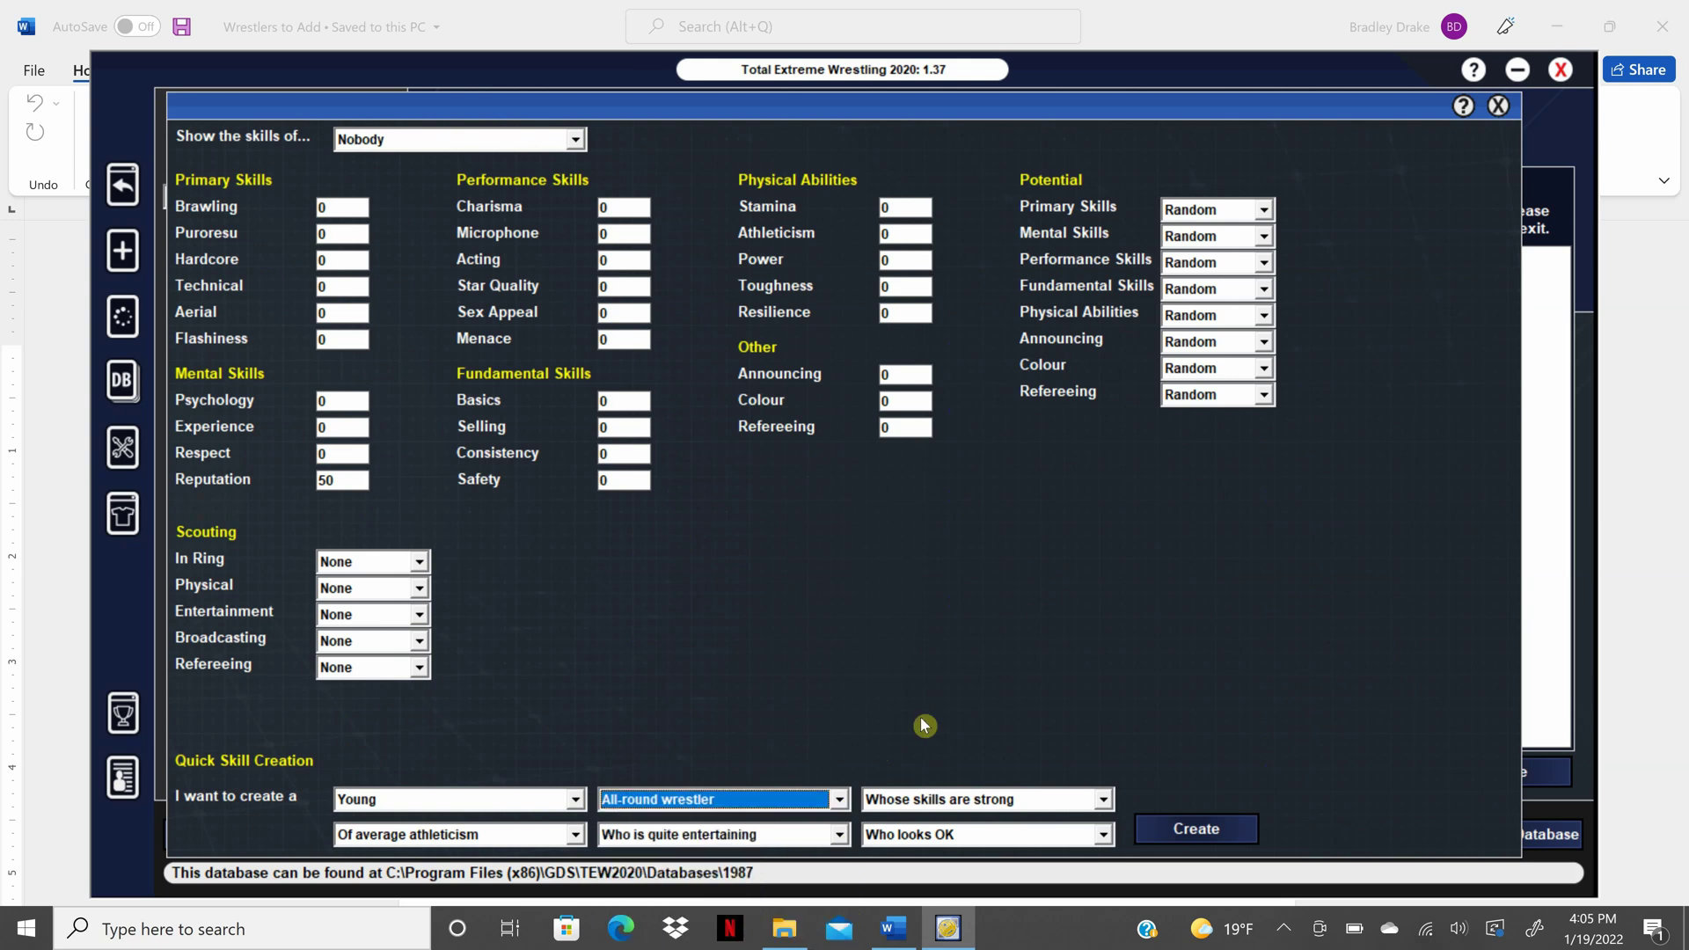
click(1102, 798)
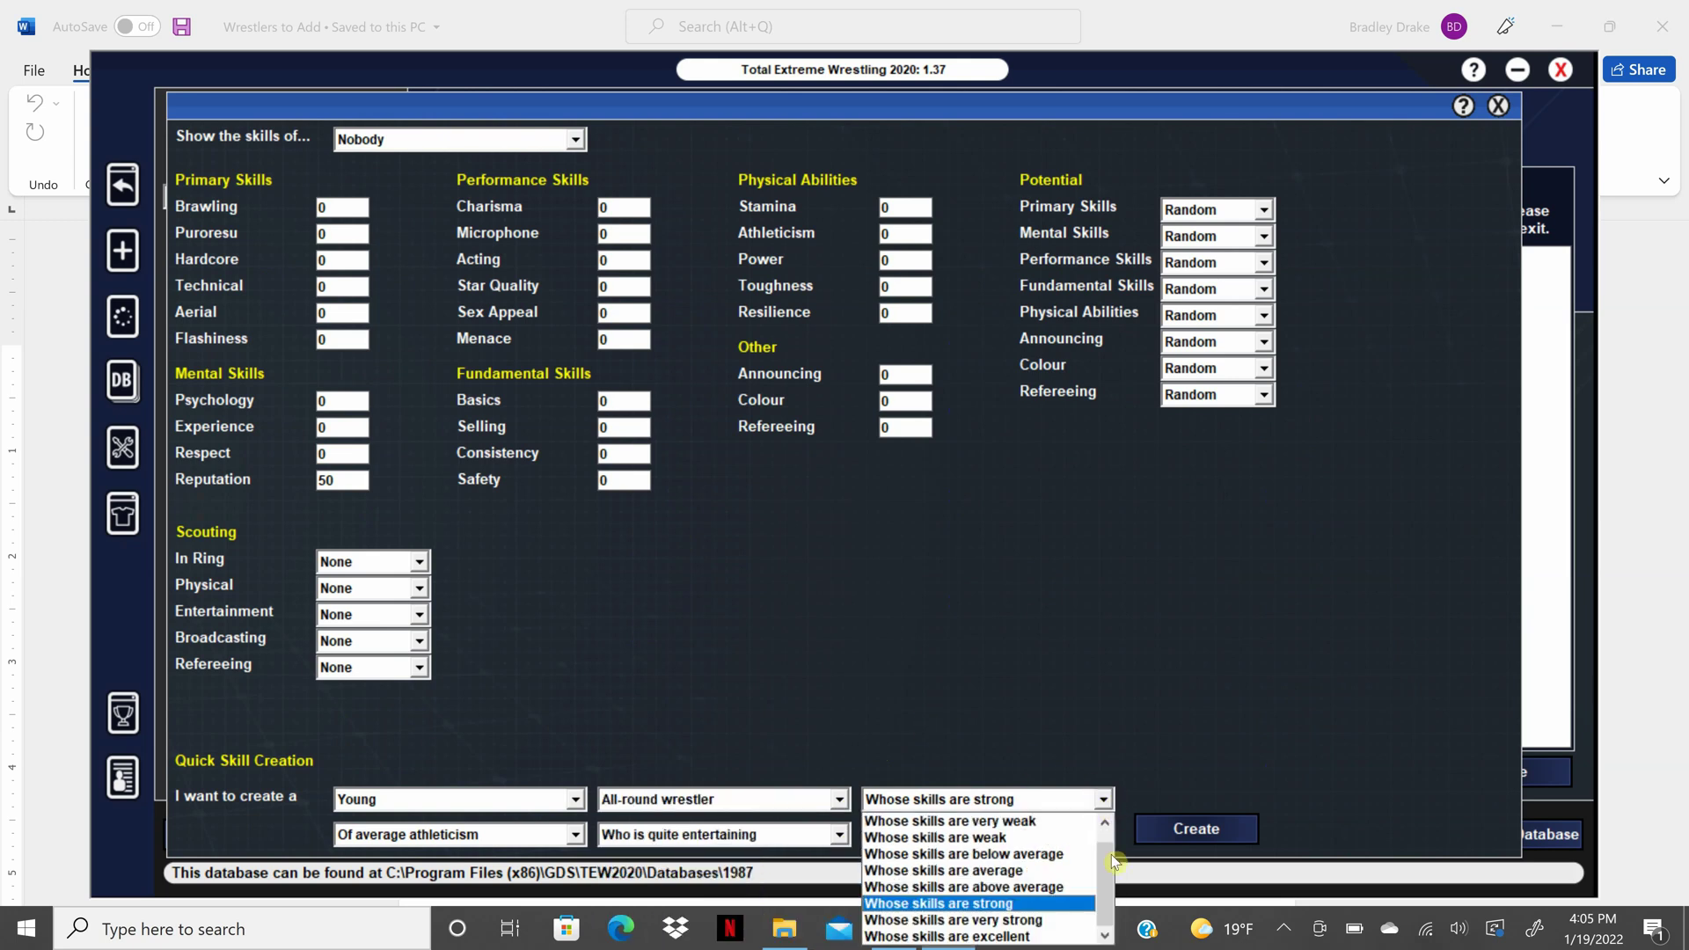
click(1063, 854)
Step: Set the quick skill profile to not athletically gifted, not very entertaining and a non-descript look, and generate the skills
click(575, 834)
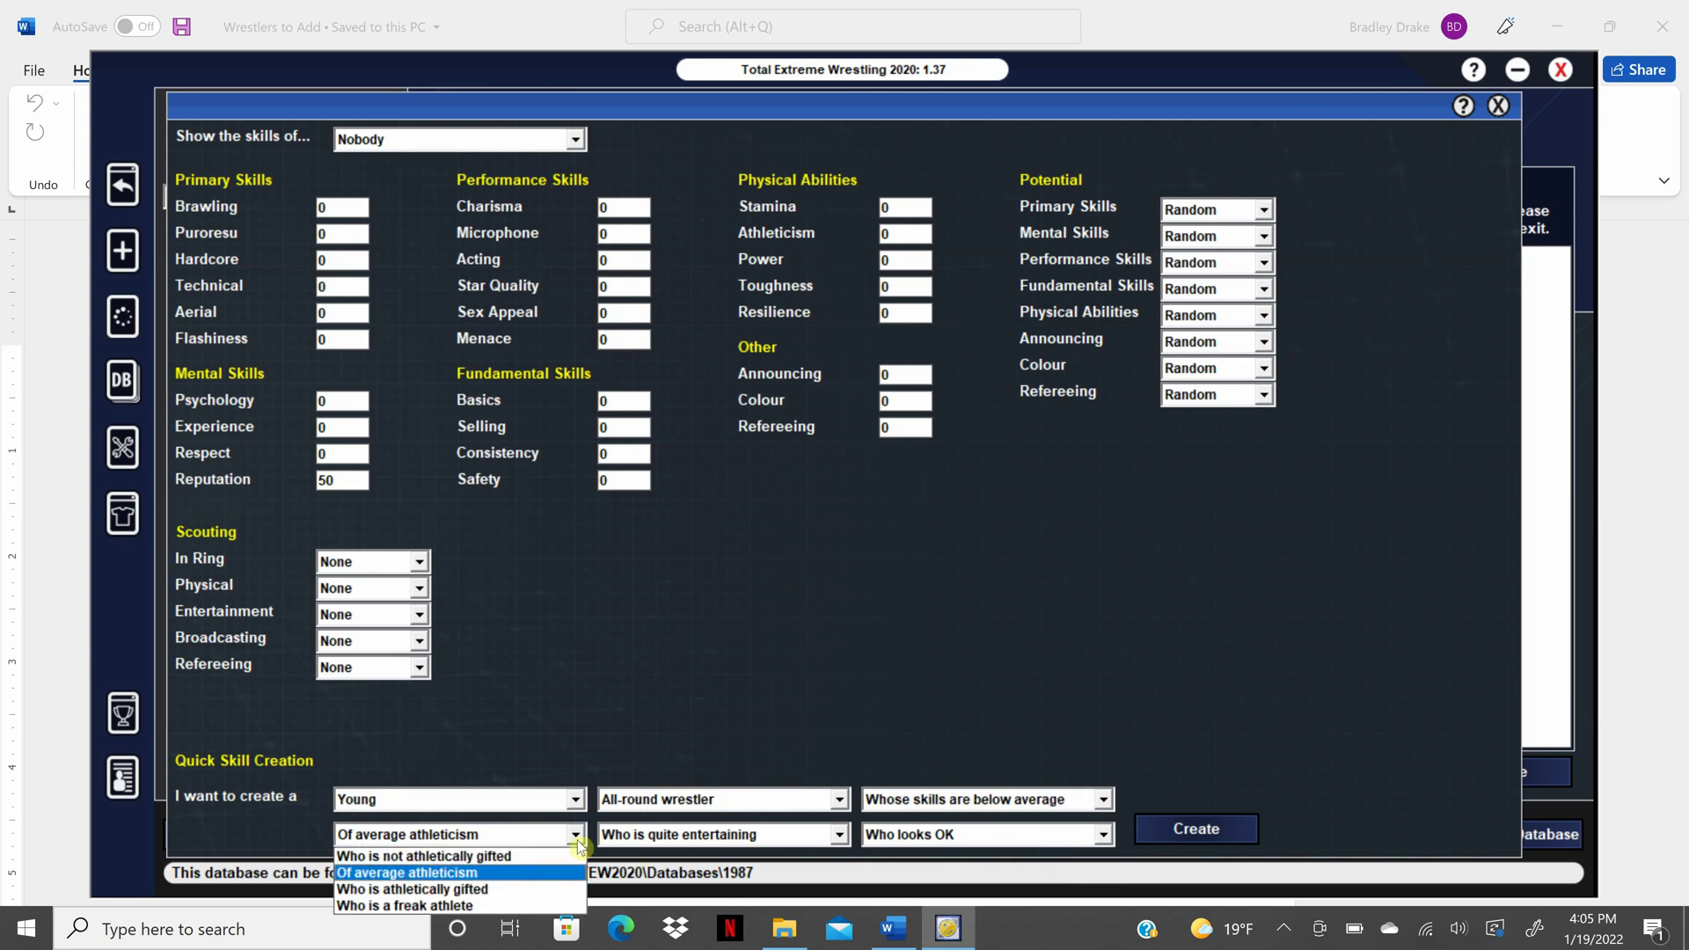
click(567, 864)
click(839, 834)
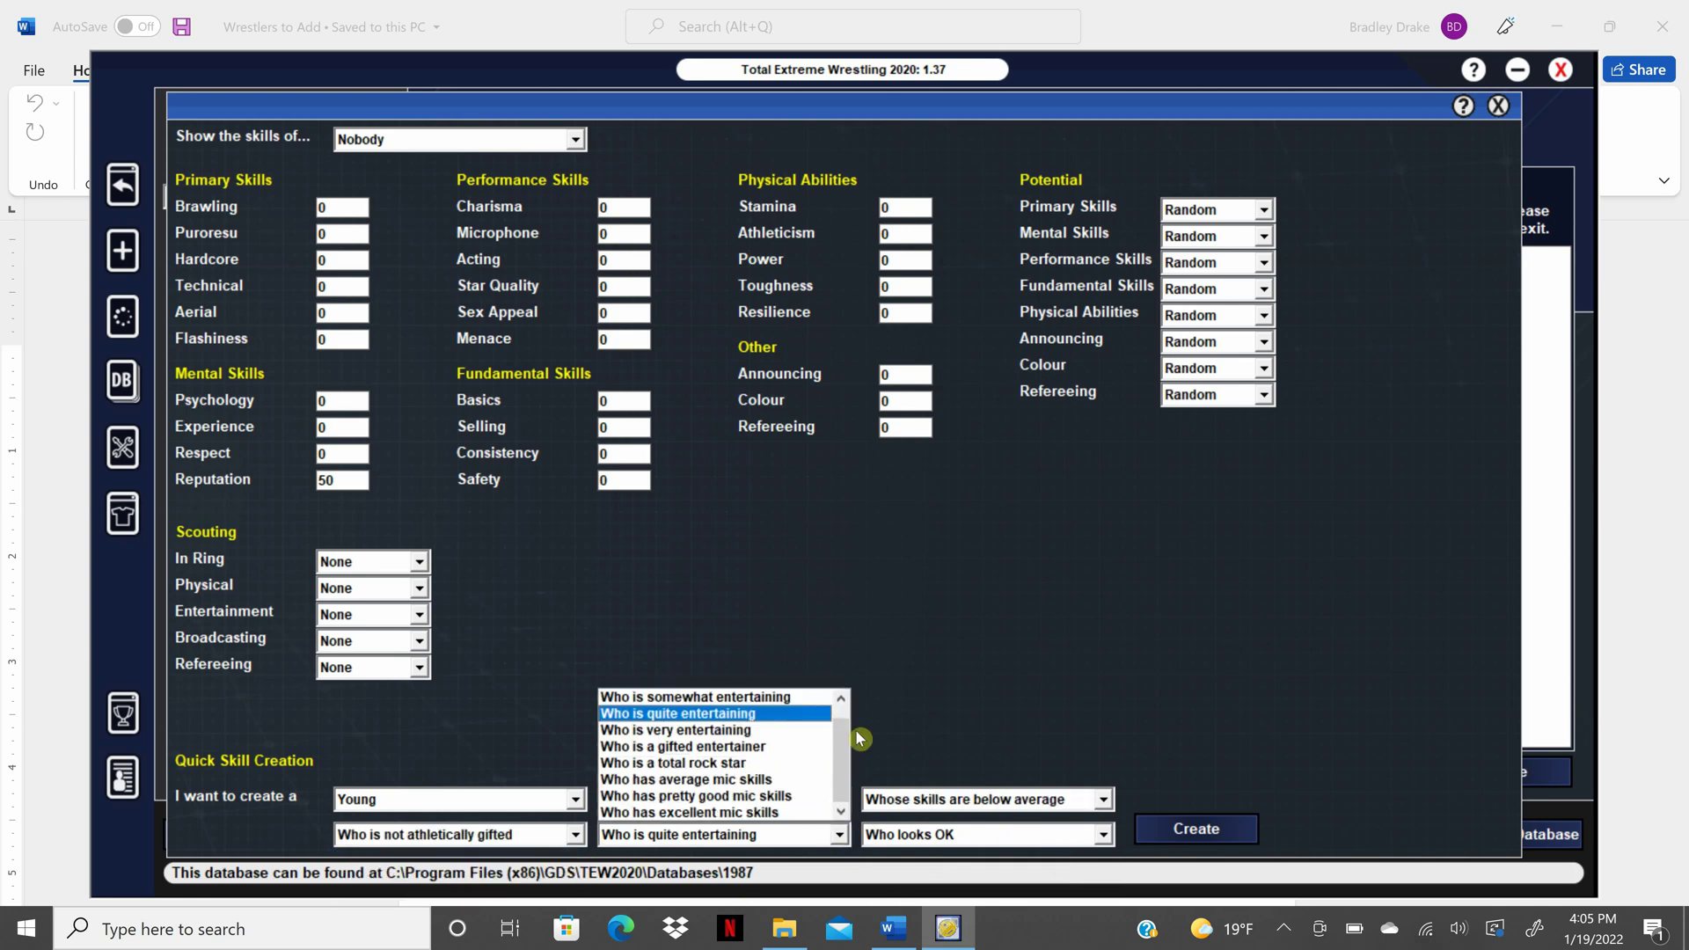
click(841, 700)
click(819, 699)
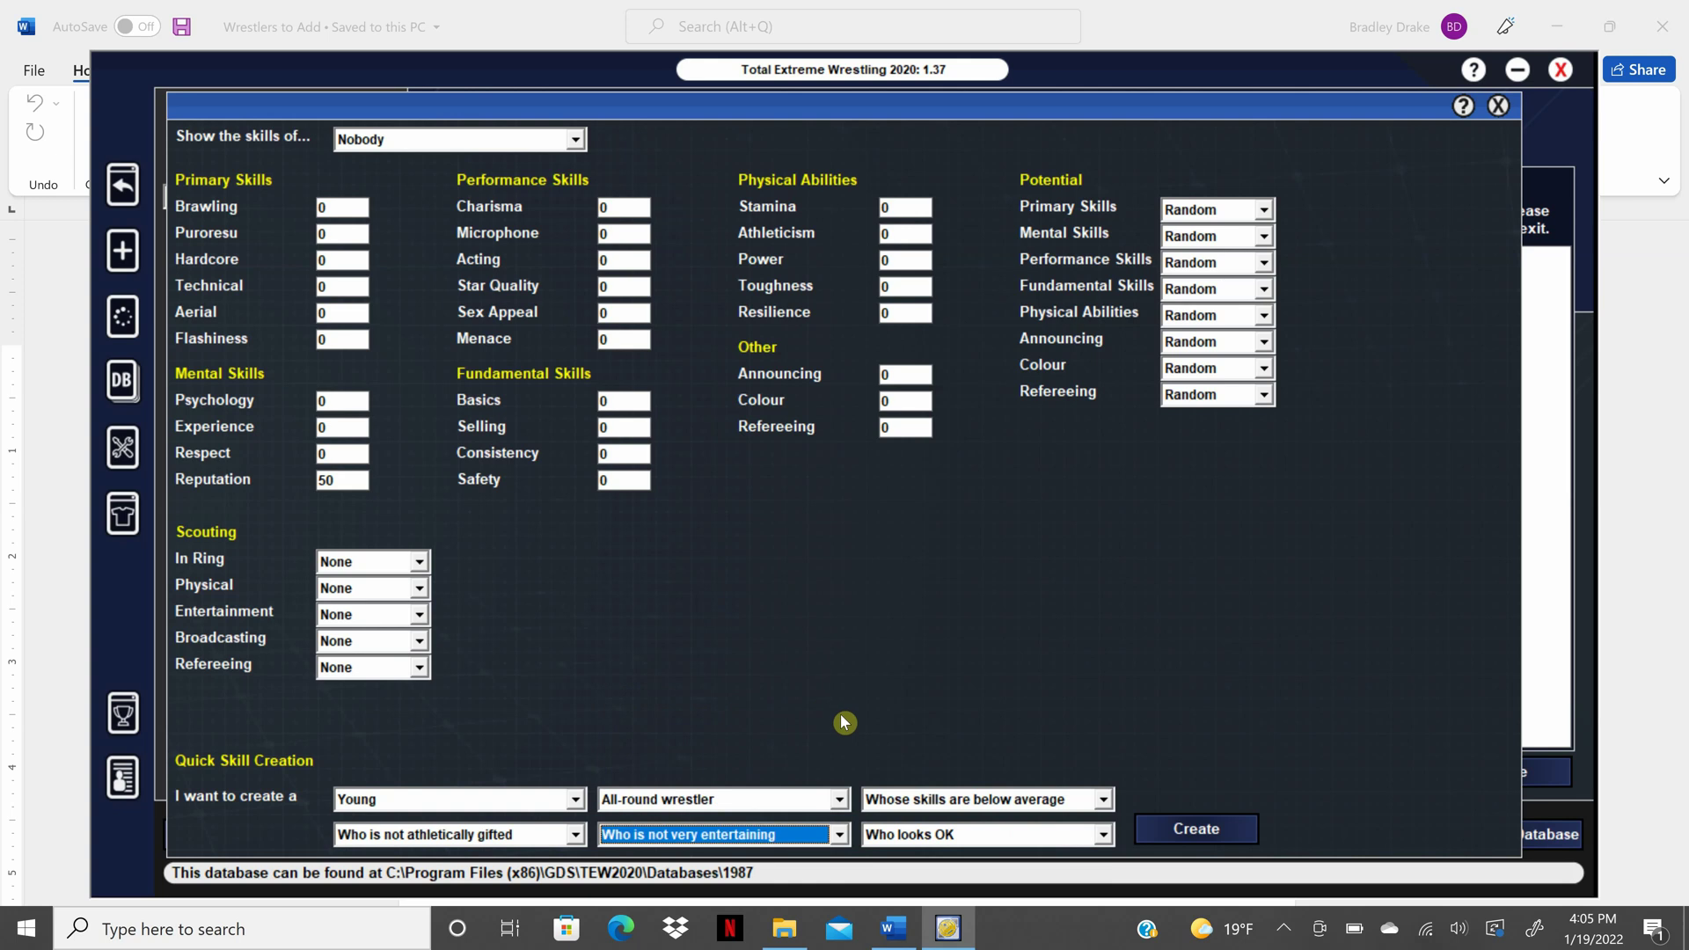
click(1103, 835)
click(1105, 697)
click(1081, 713)
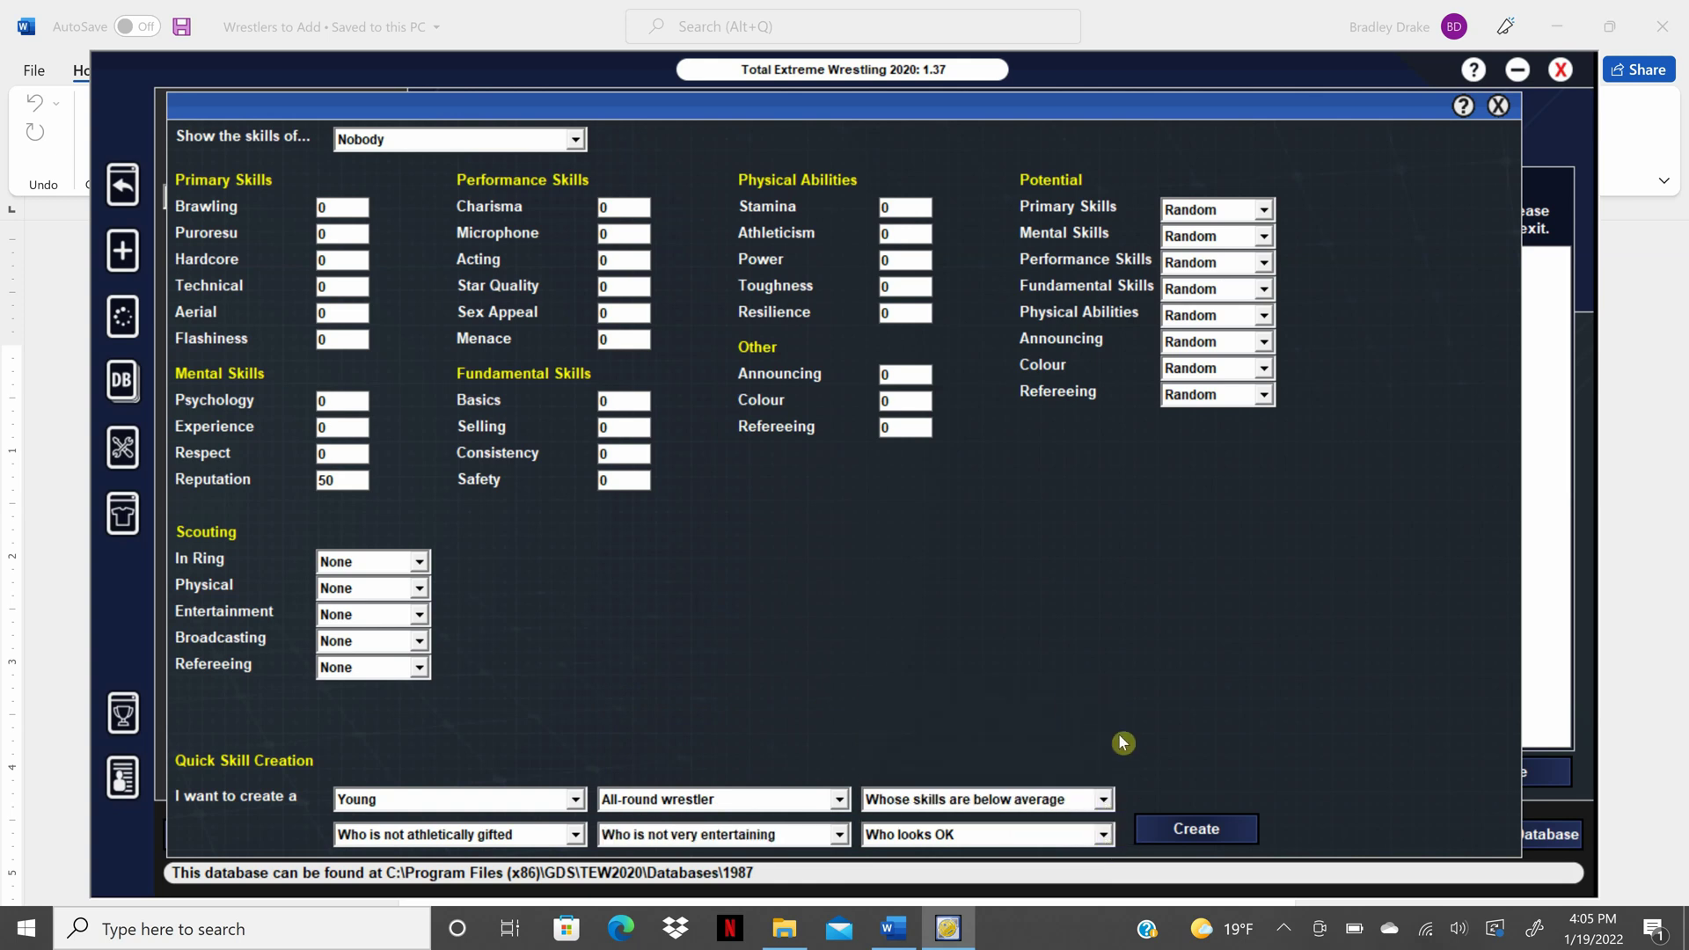
click(1210, 832)
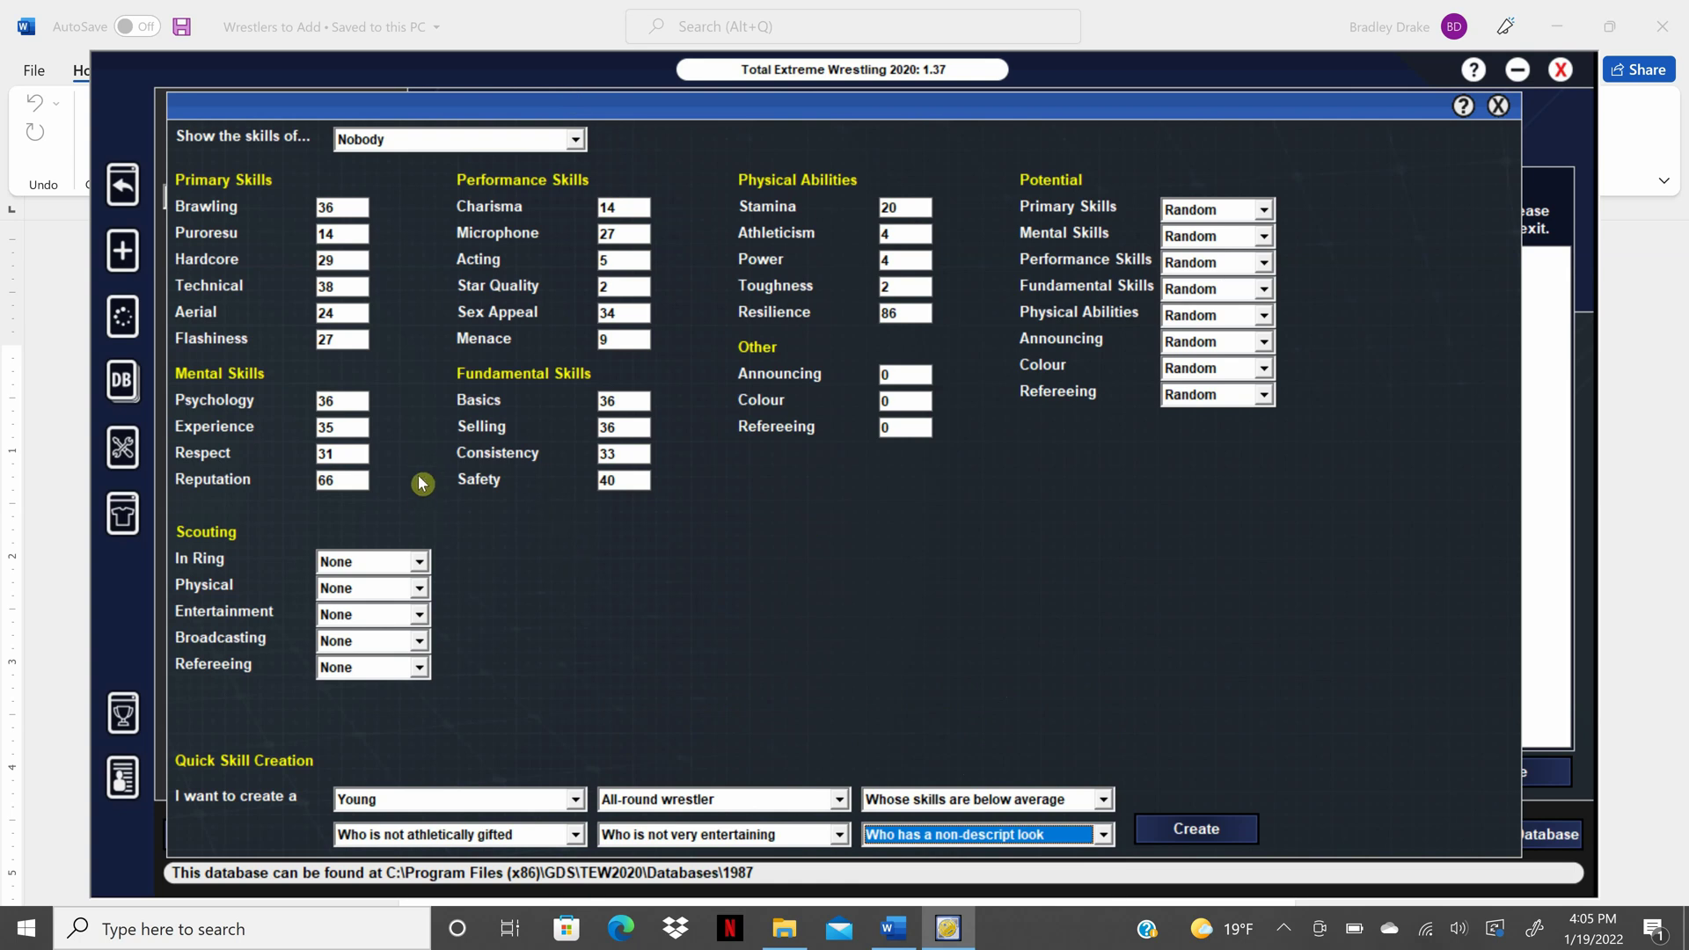
Step: Set the worker's Stamina to 60 and Selling to 60, and return to the main profile
right_click(890, 209)
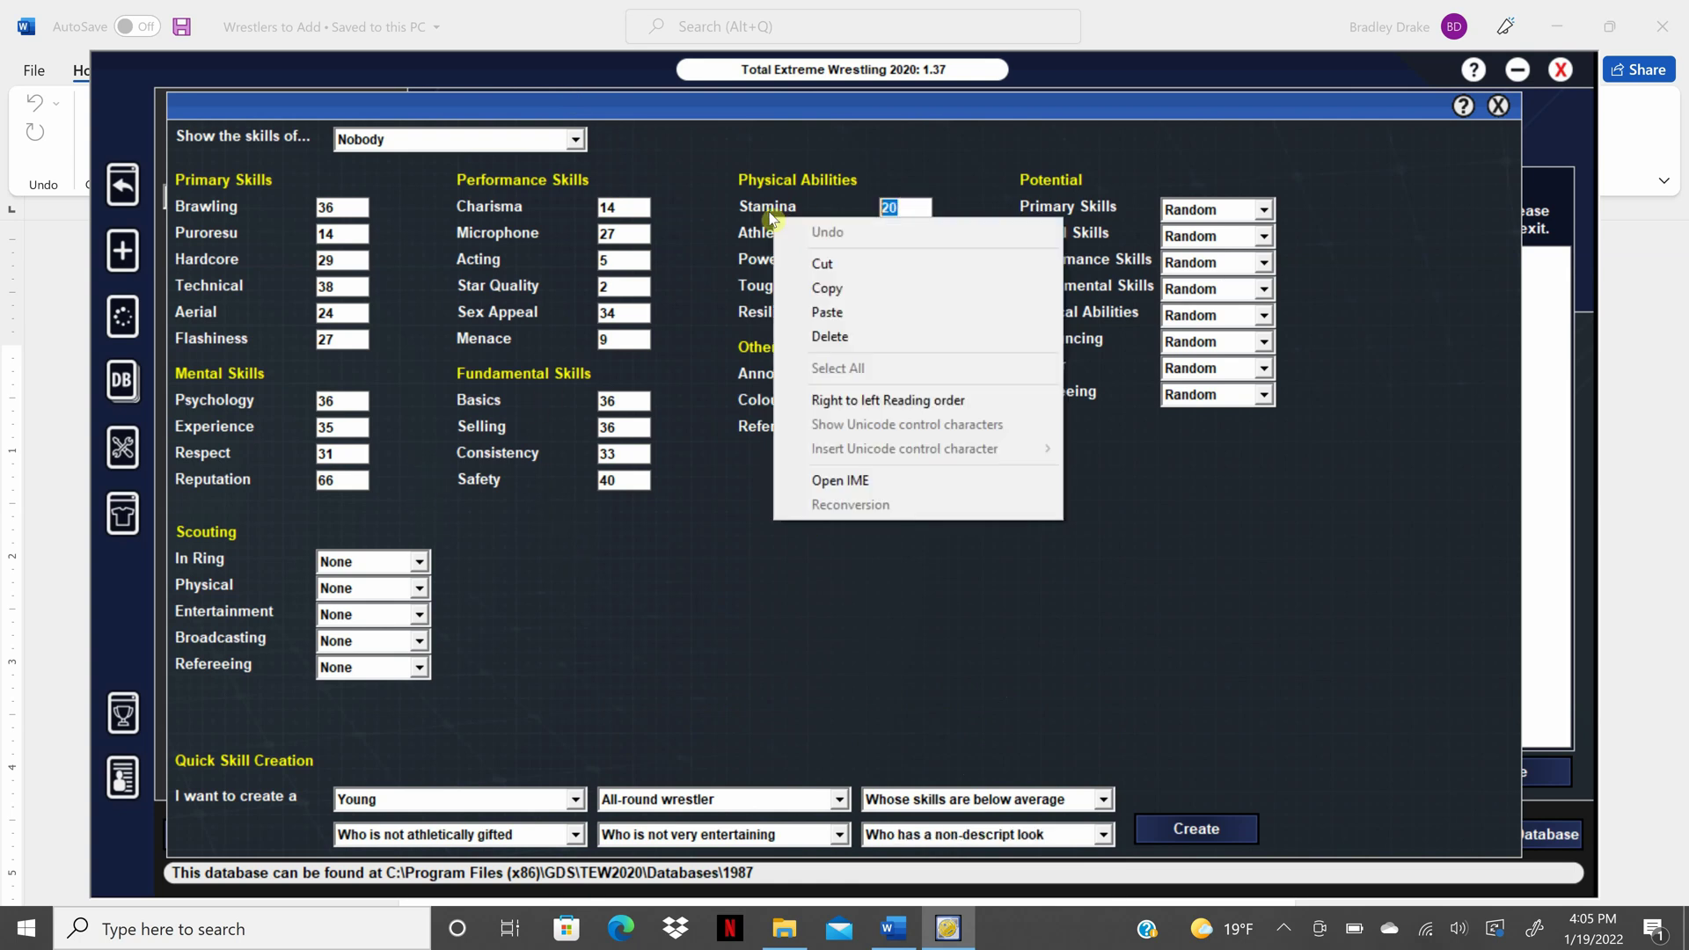
click(874, 172)
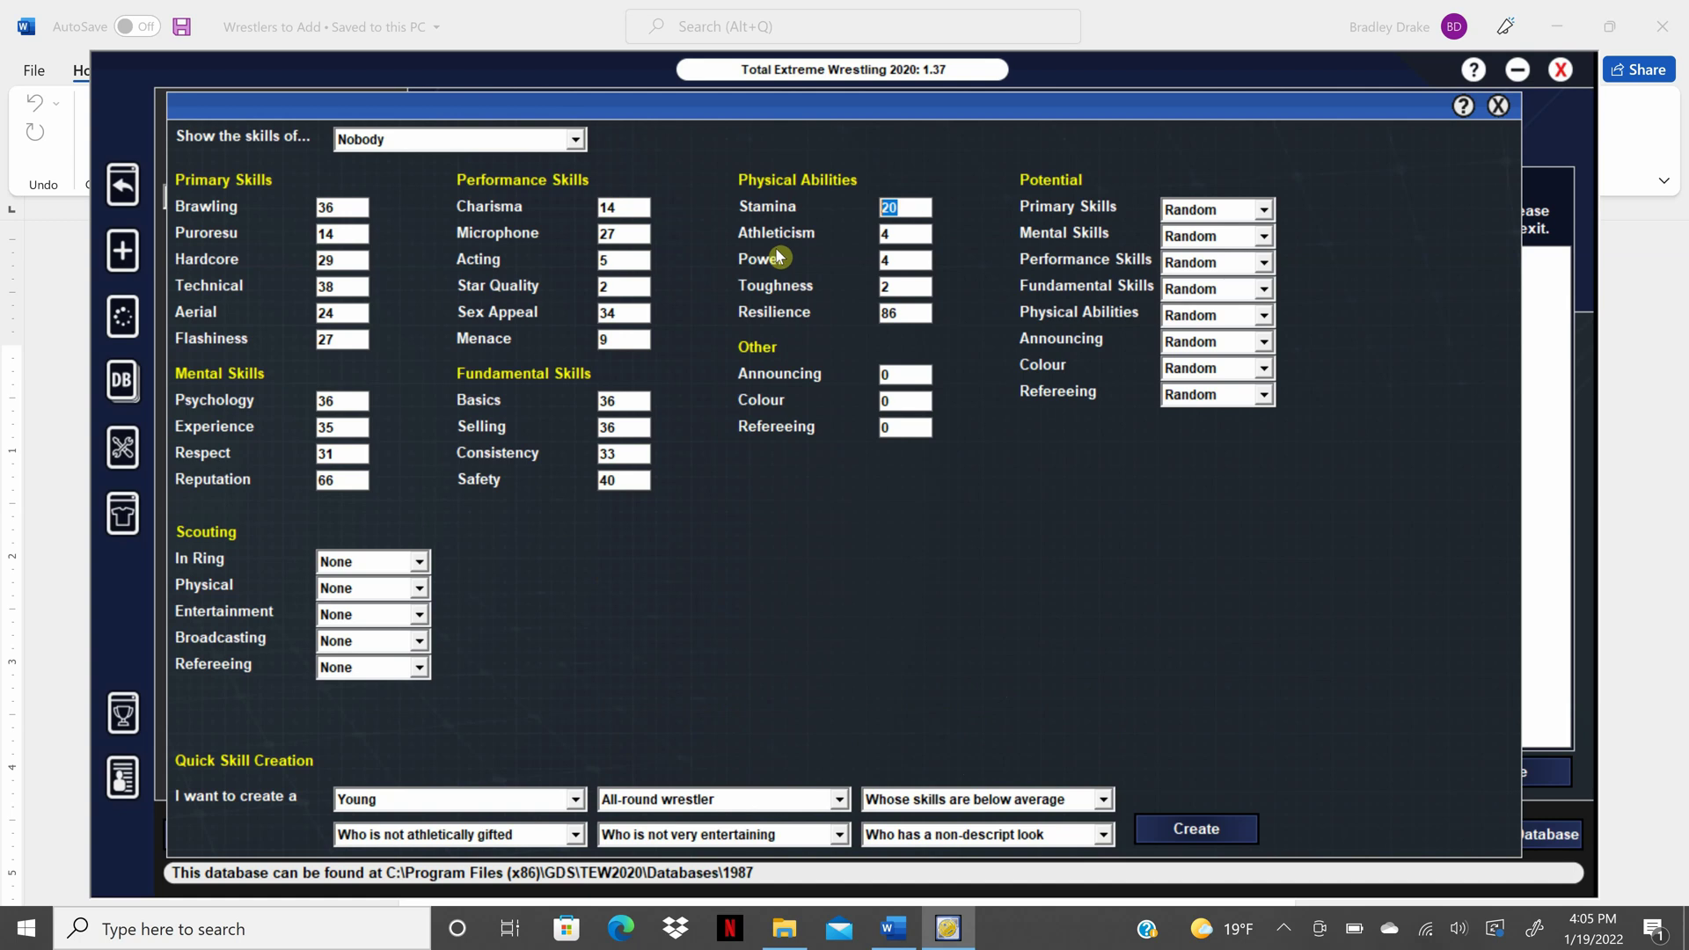
text(60)
click(609, 427)
text(60)
click(1498, 106)
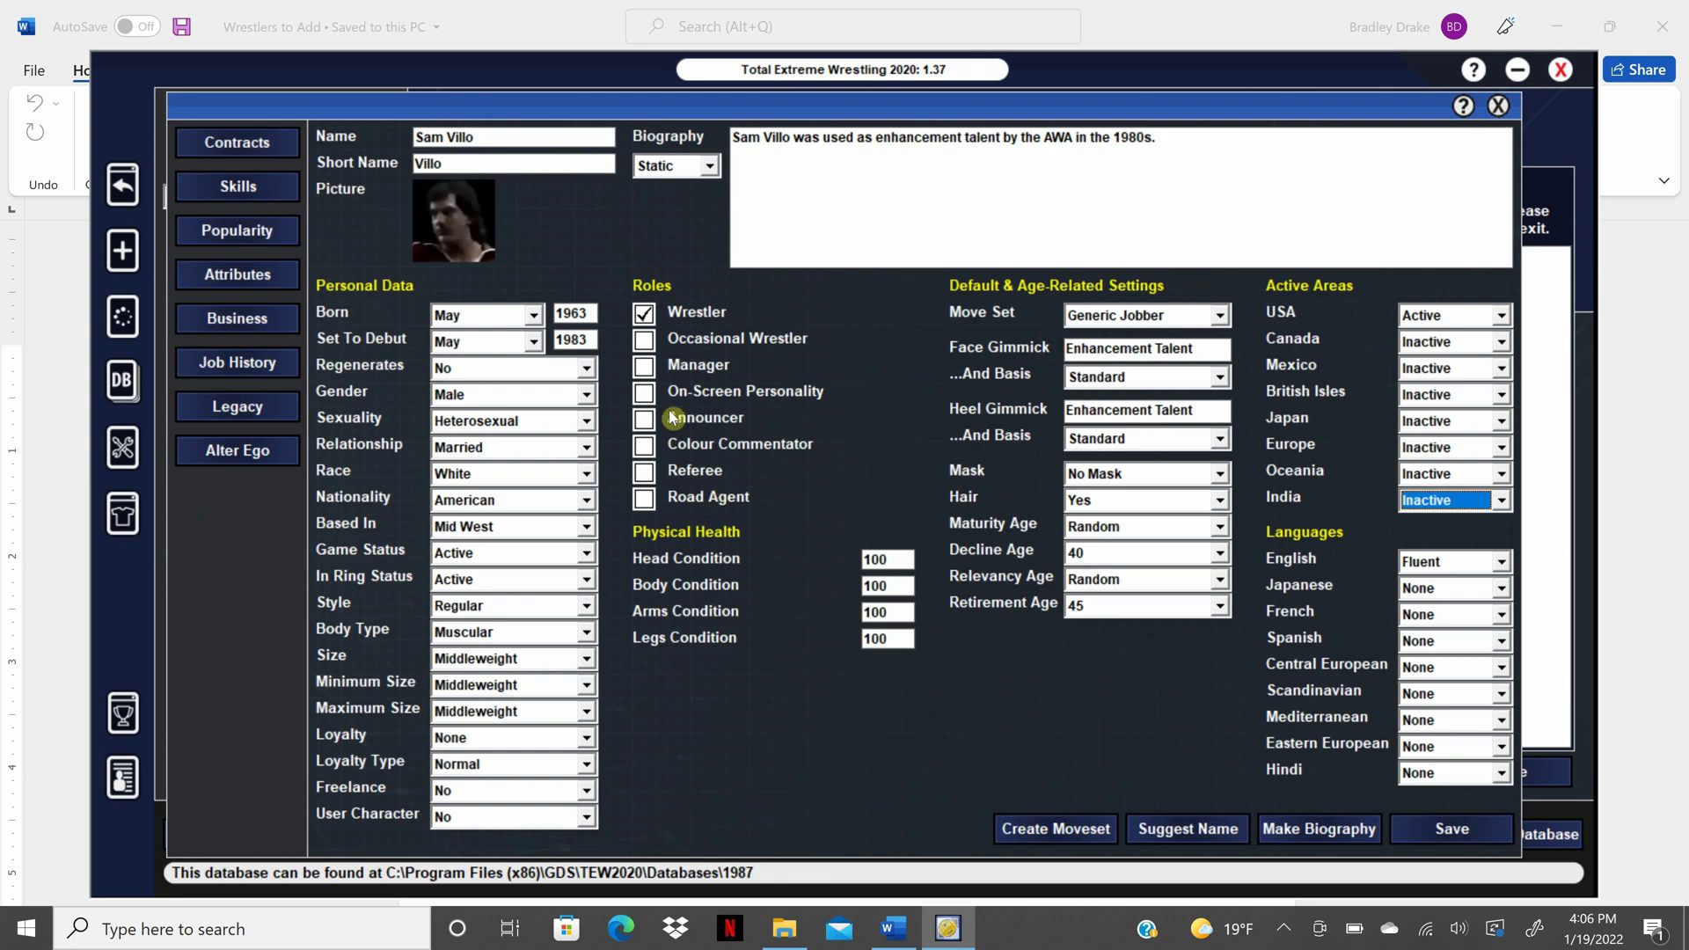
Step: Set the worker's popularity to 5 in both Mid West and Great Lakes
click(260, 235)
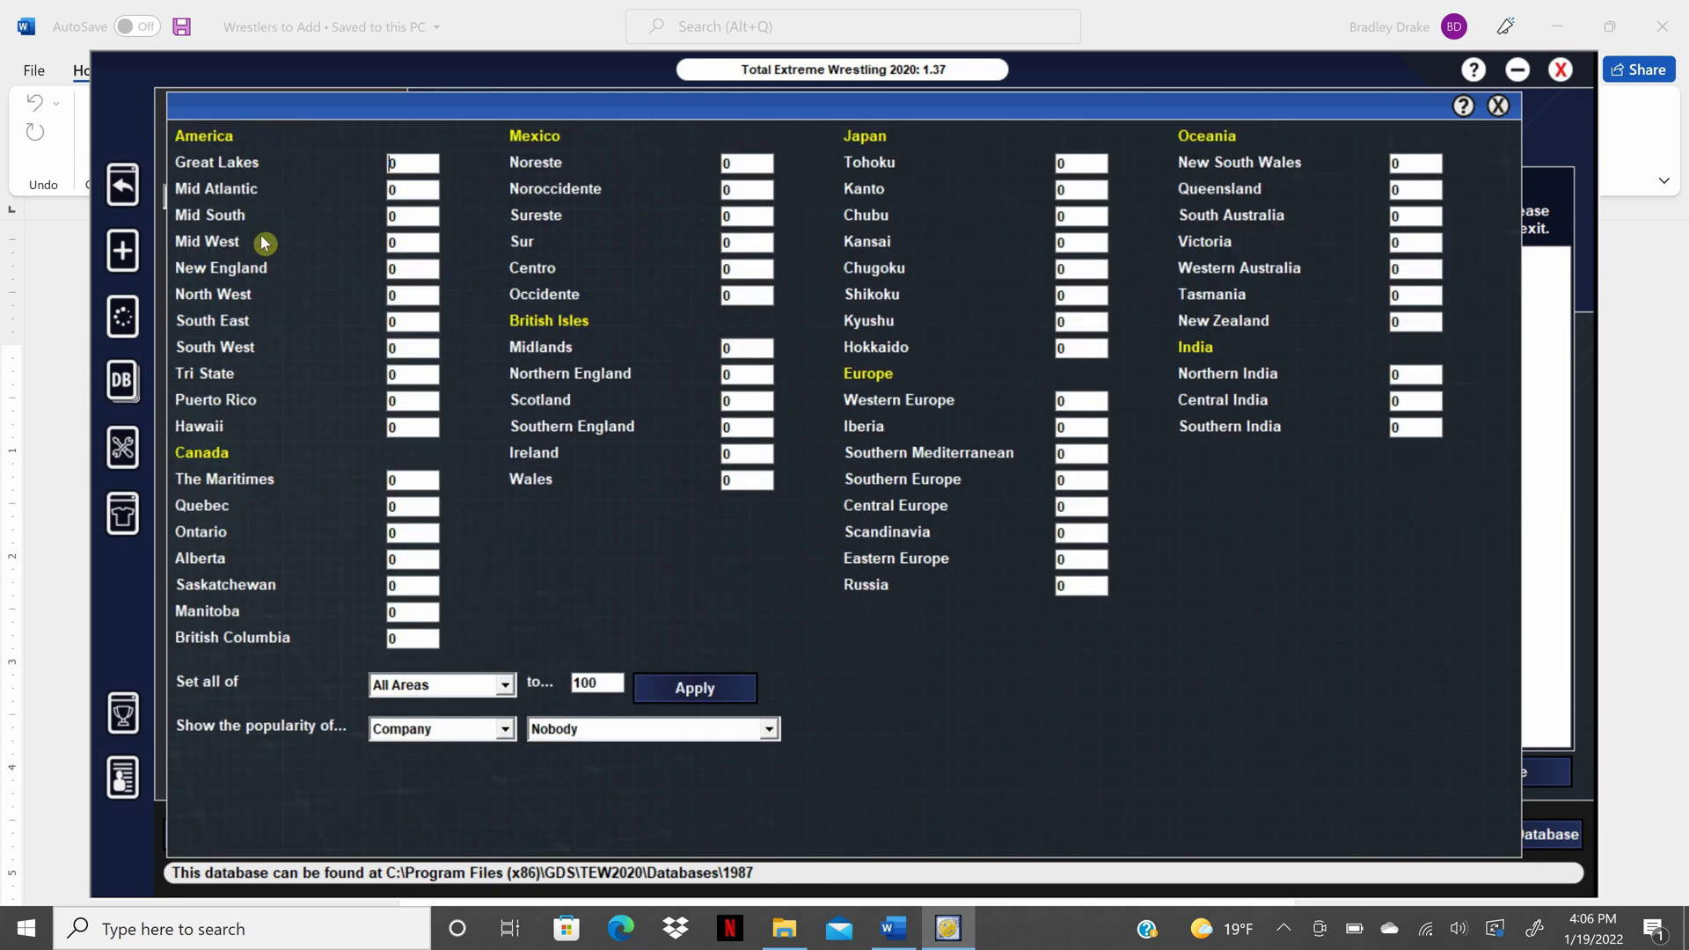
double_click(397, 241)
text(5)
double_click(408, 163)
text(5)
click(1499, 105)
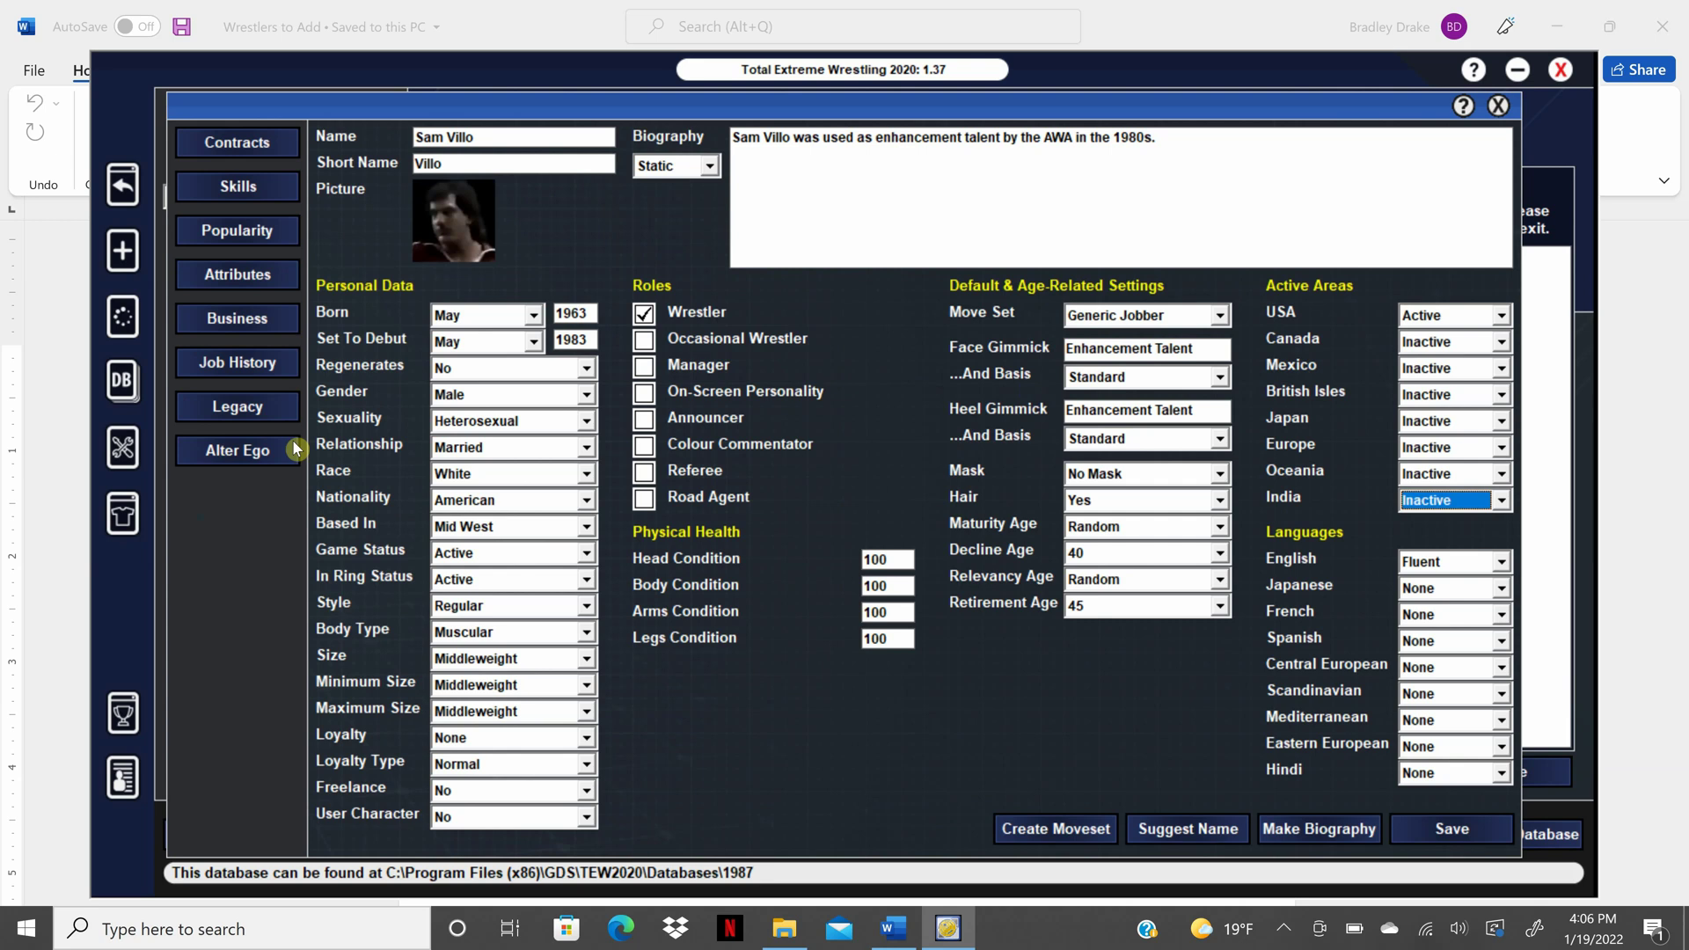
Step: Add the personality attributes Professional and It's Who You Know to the worker, and save the profile
click(260, 280)
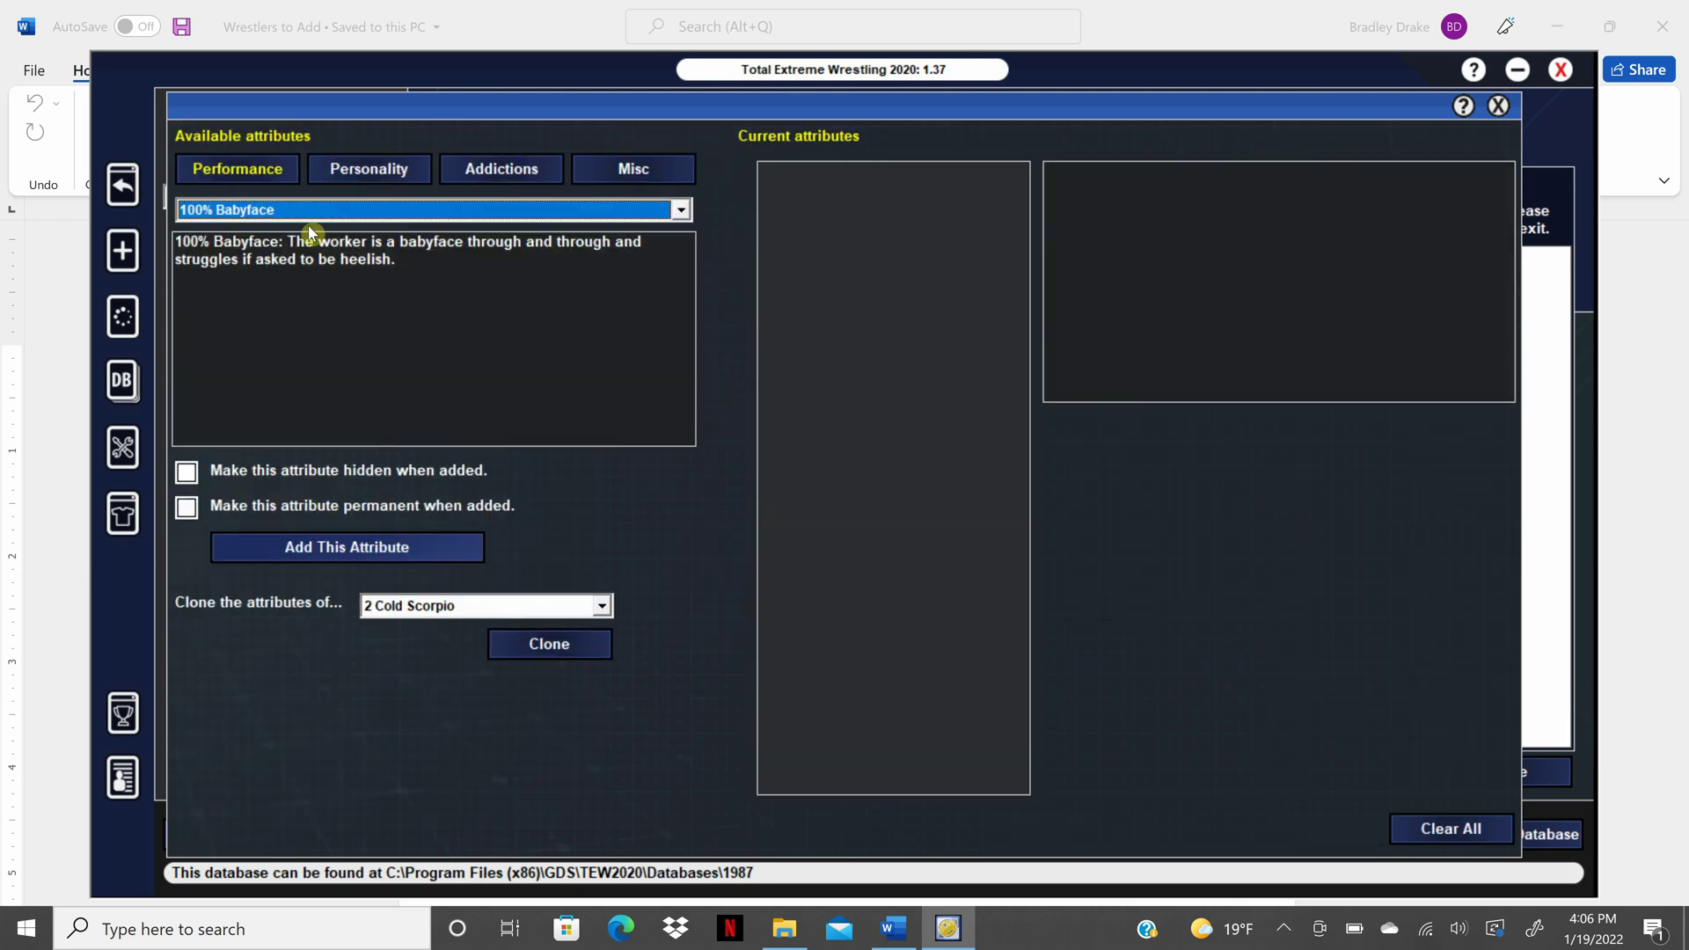
click(366, 168)
click(346, 546)
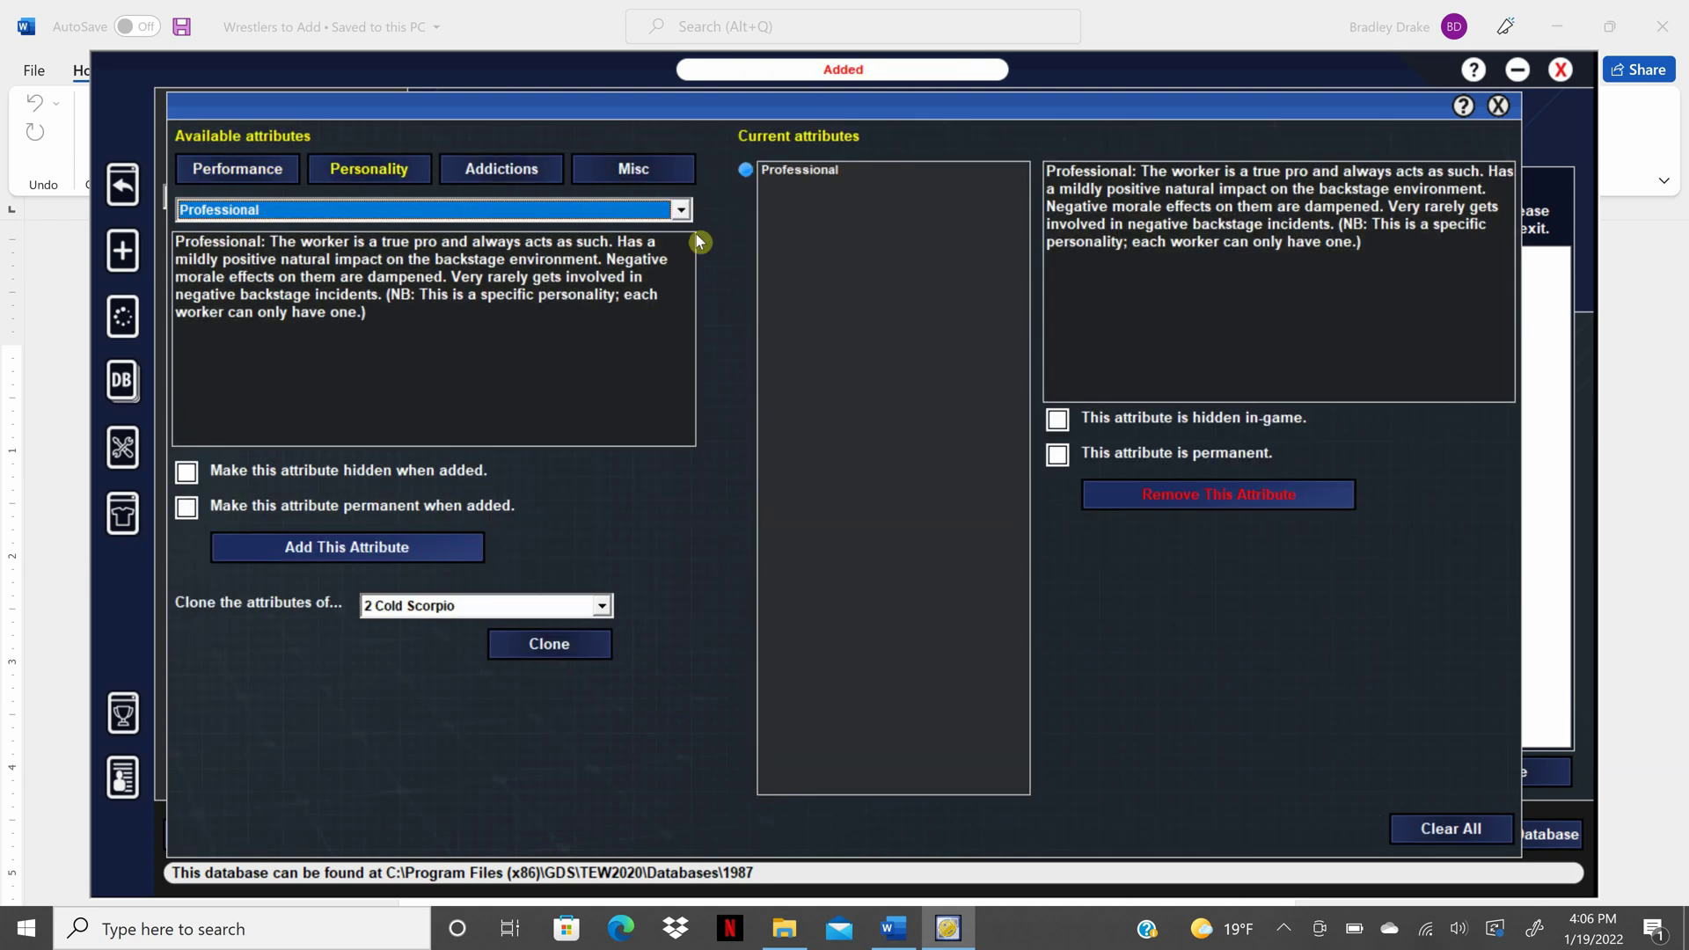
click(681, 210)
drag(684, 244, 684, 325)
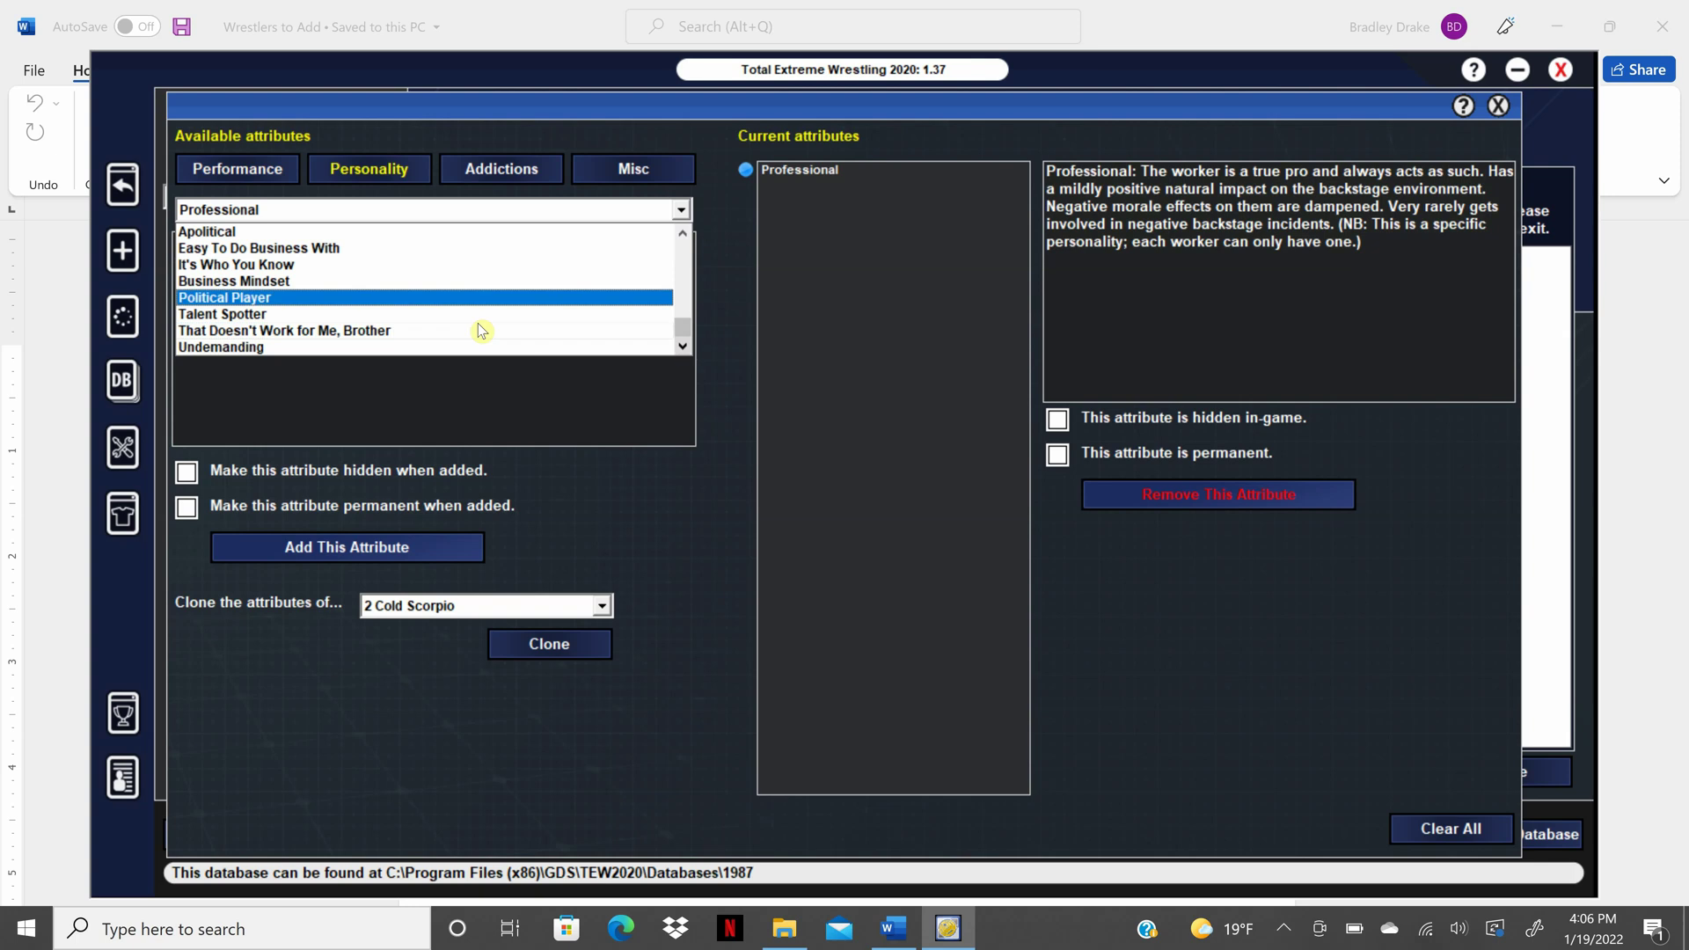
click(444, 264)
click(445, 554)
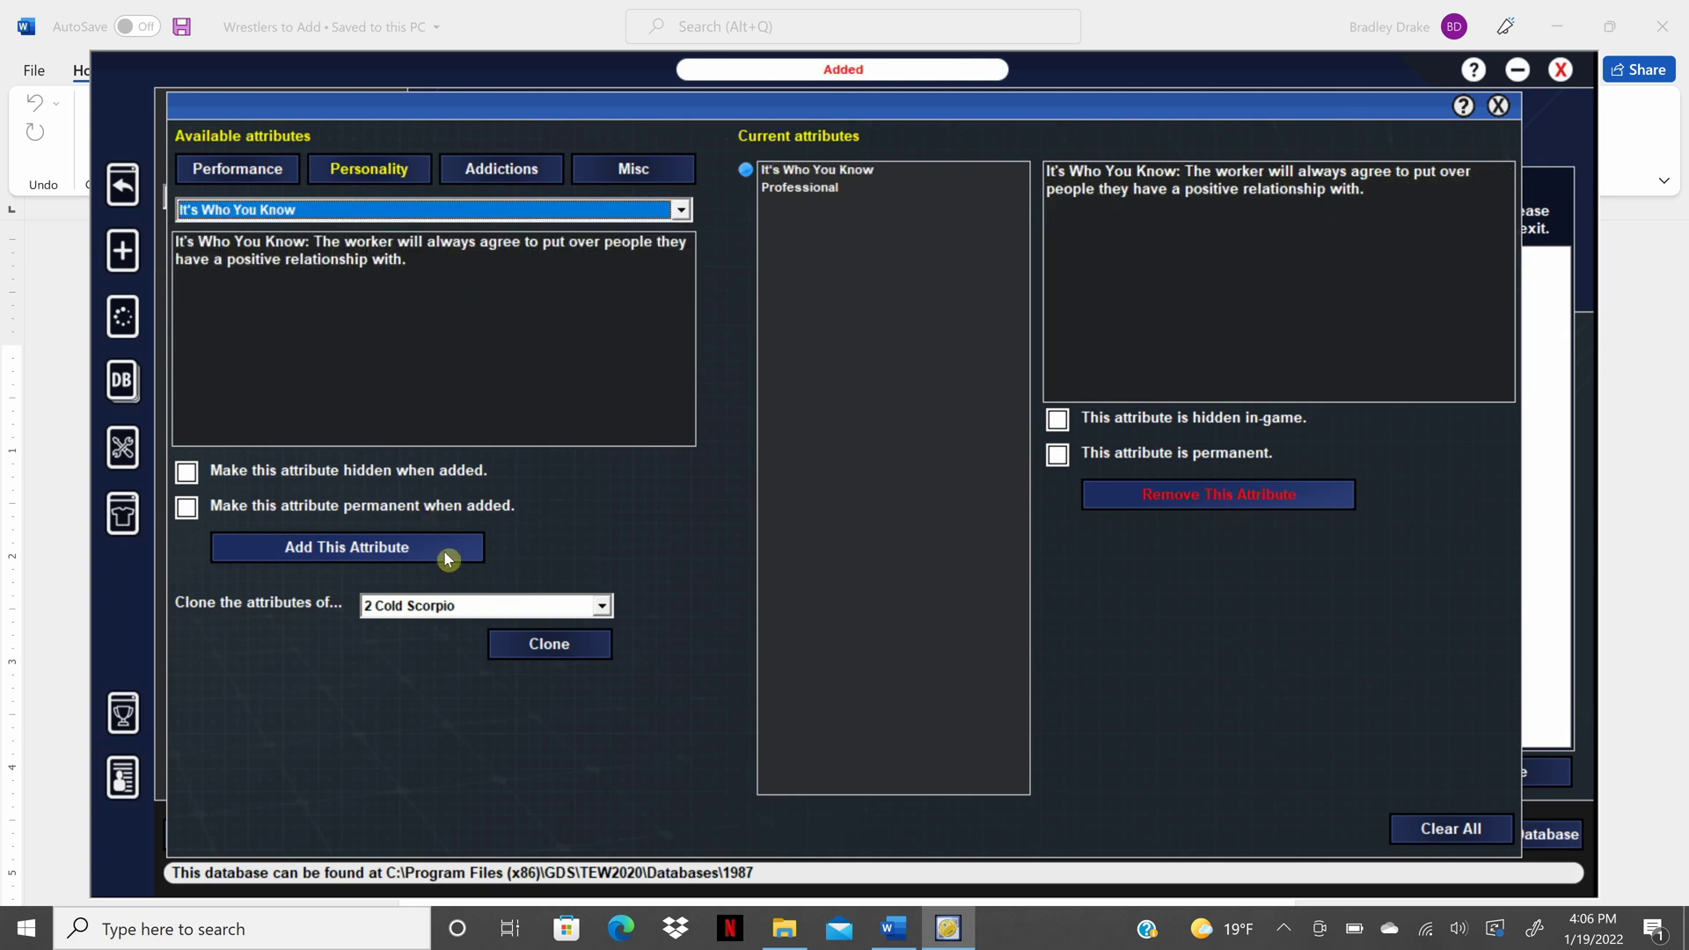
click(1501, 107)
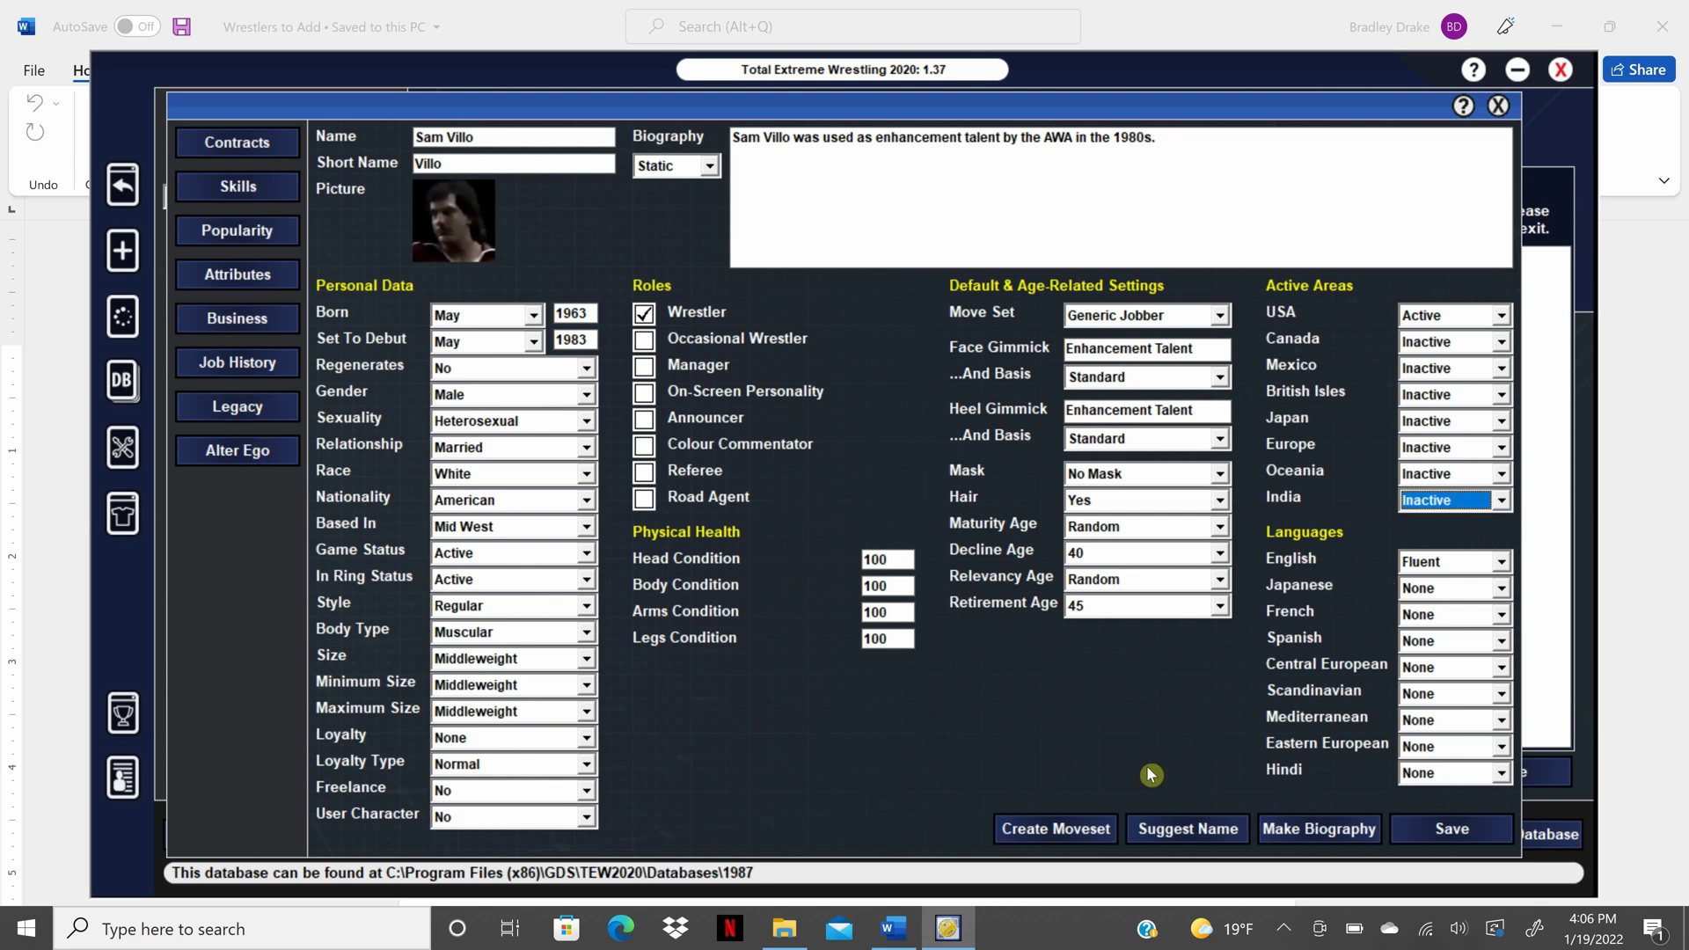
click(1466, 832)
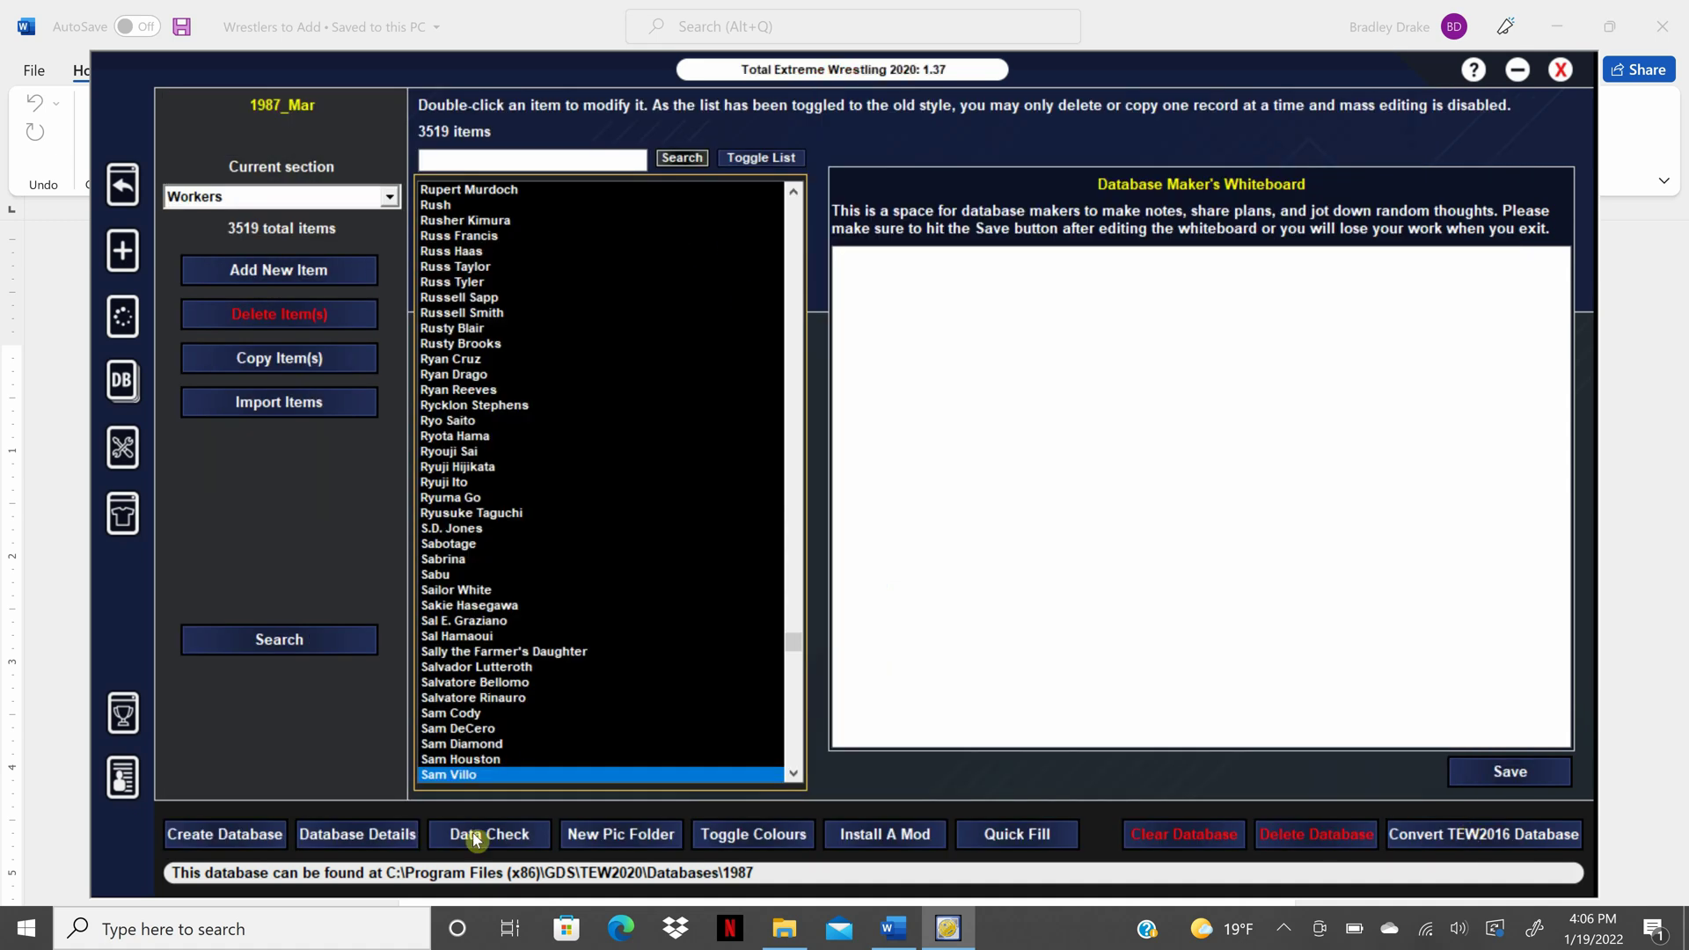
Step: Reopen the saved worker's profile and add a contract with AWA as the employer
double_click(481, 777)
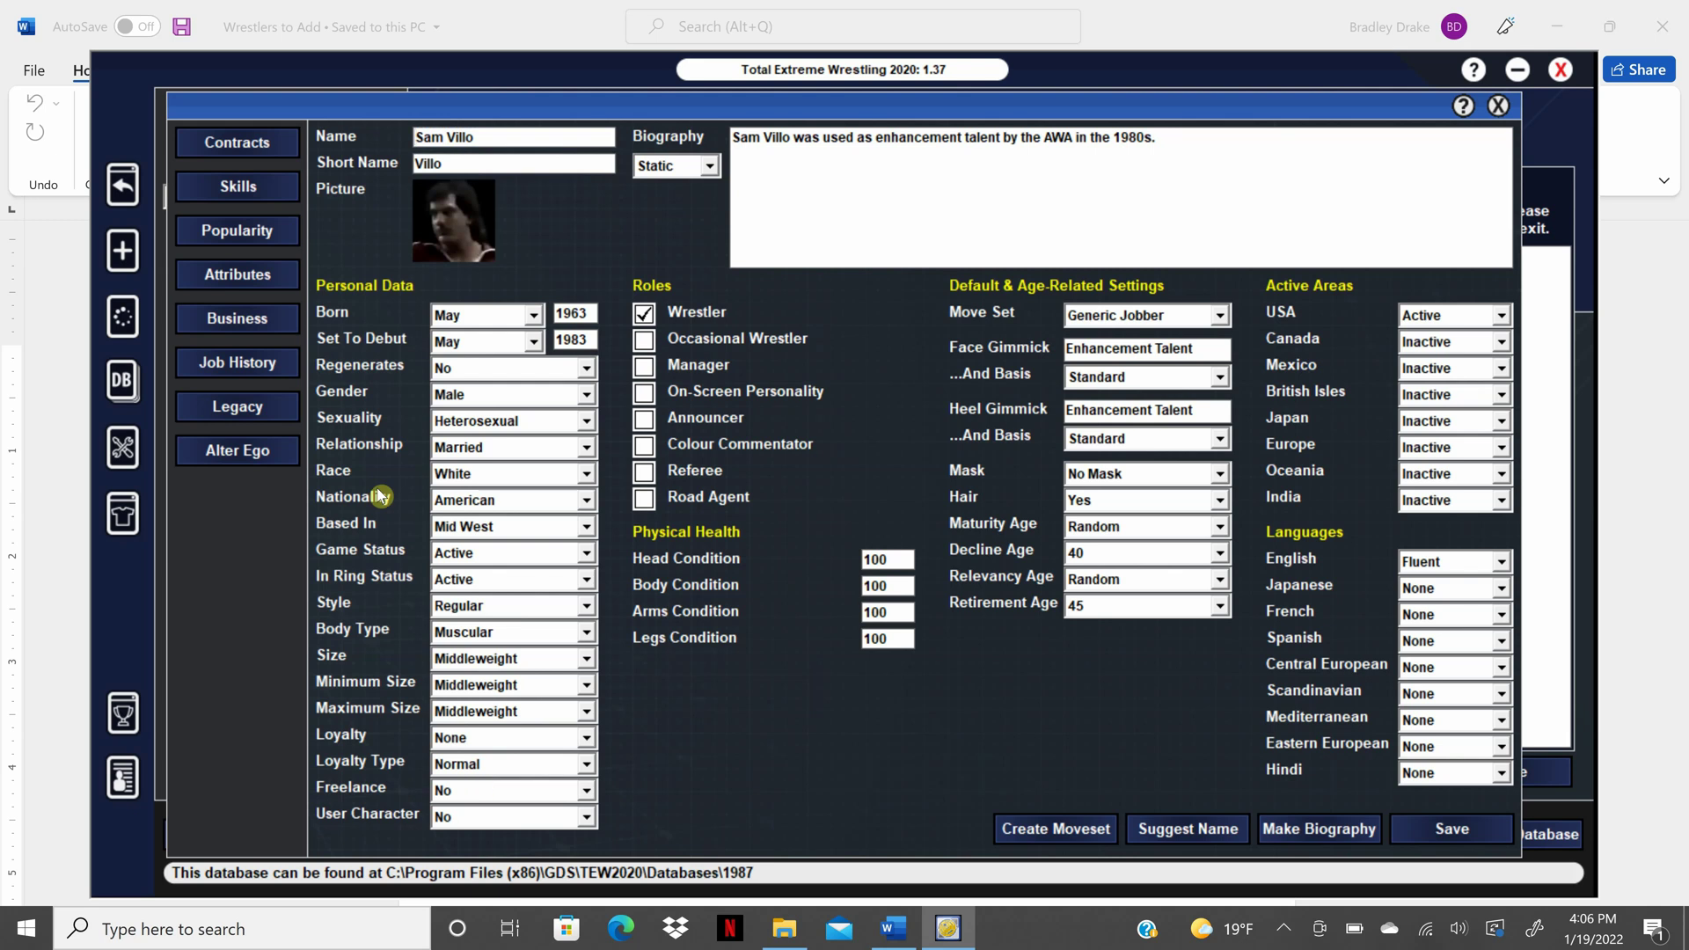
click(276, 146)
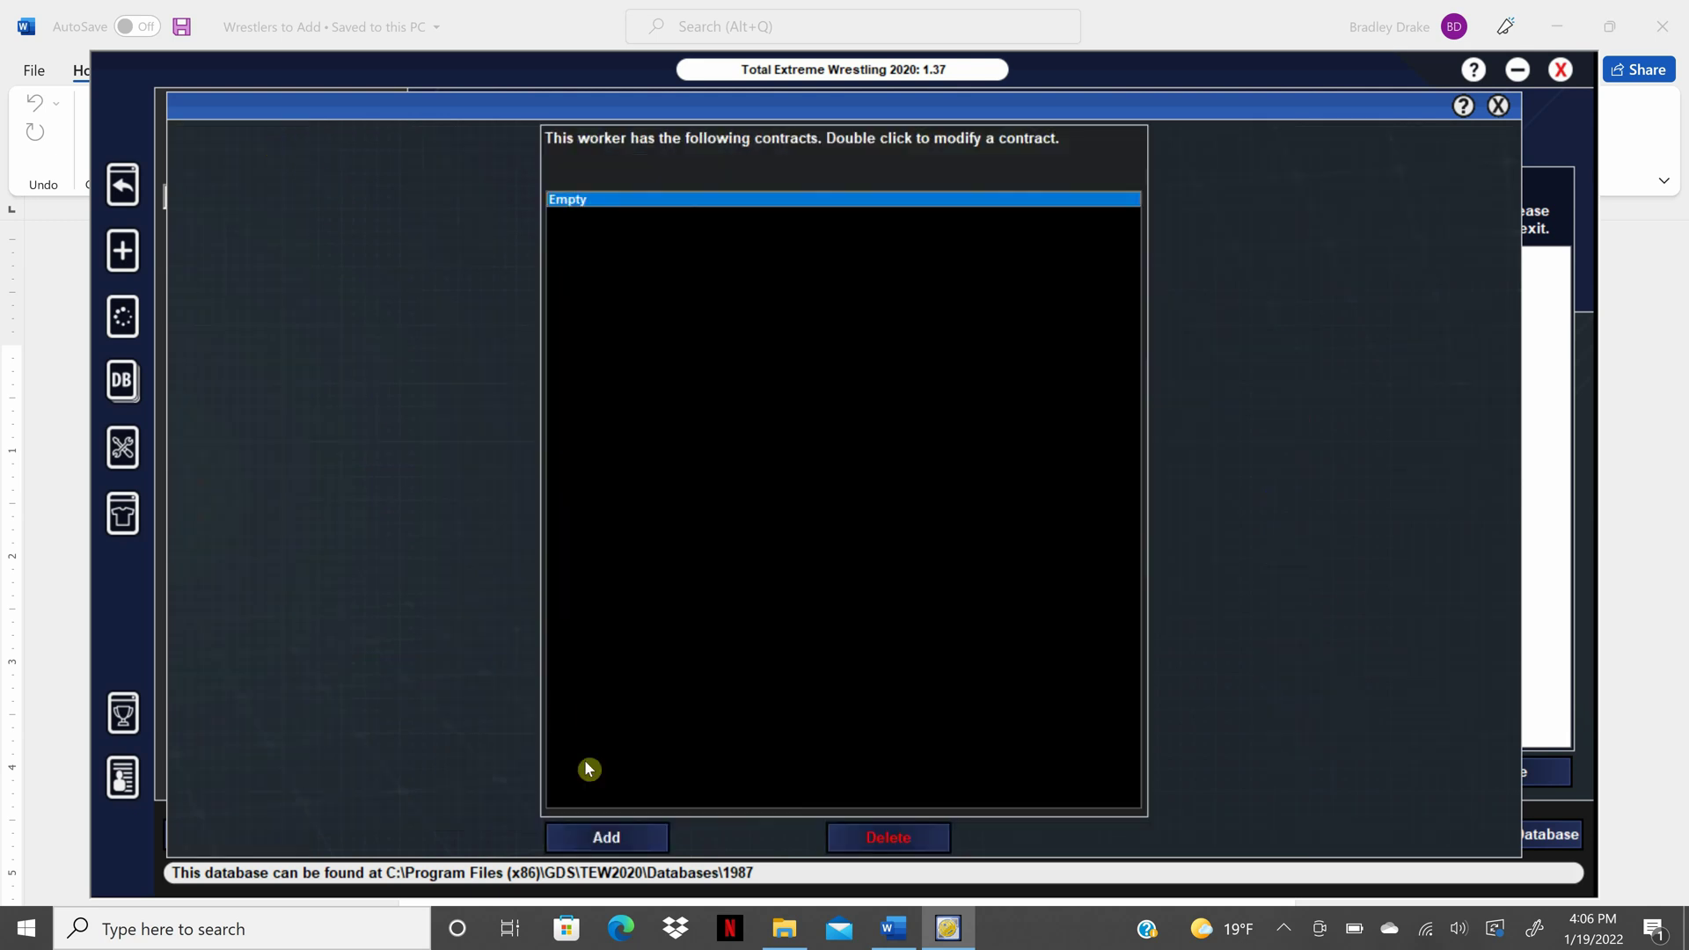
click(633, 843)
click(779, 139)
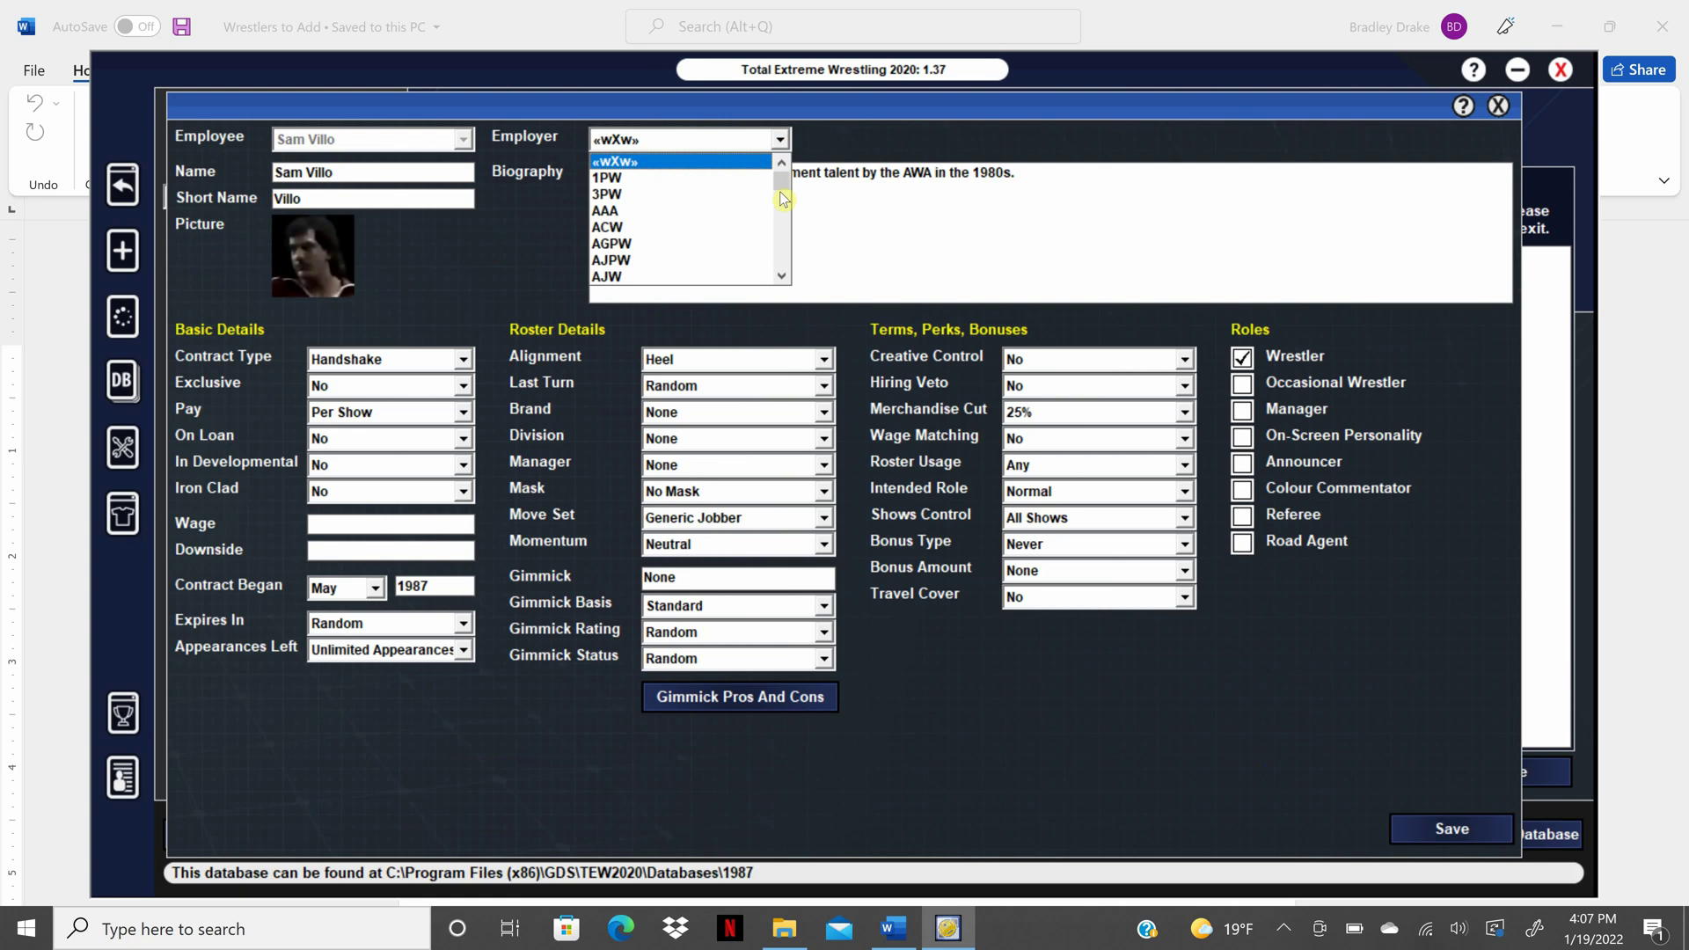
scroll(784, 176, down, 3)
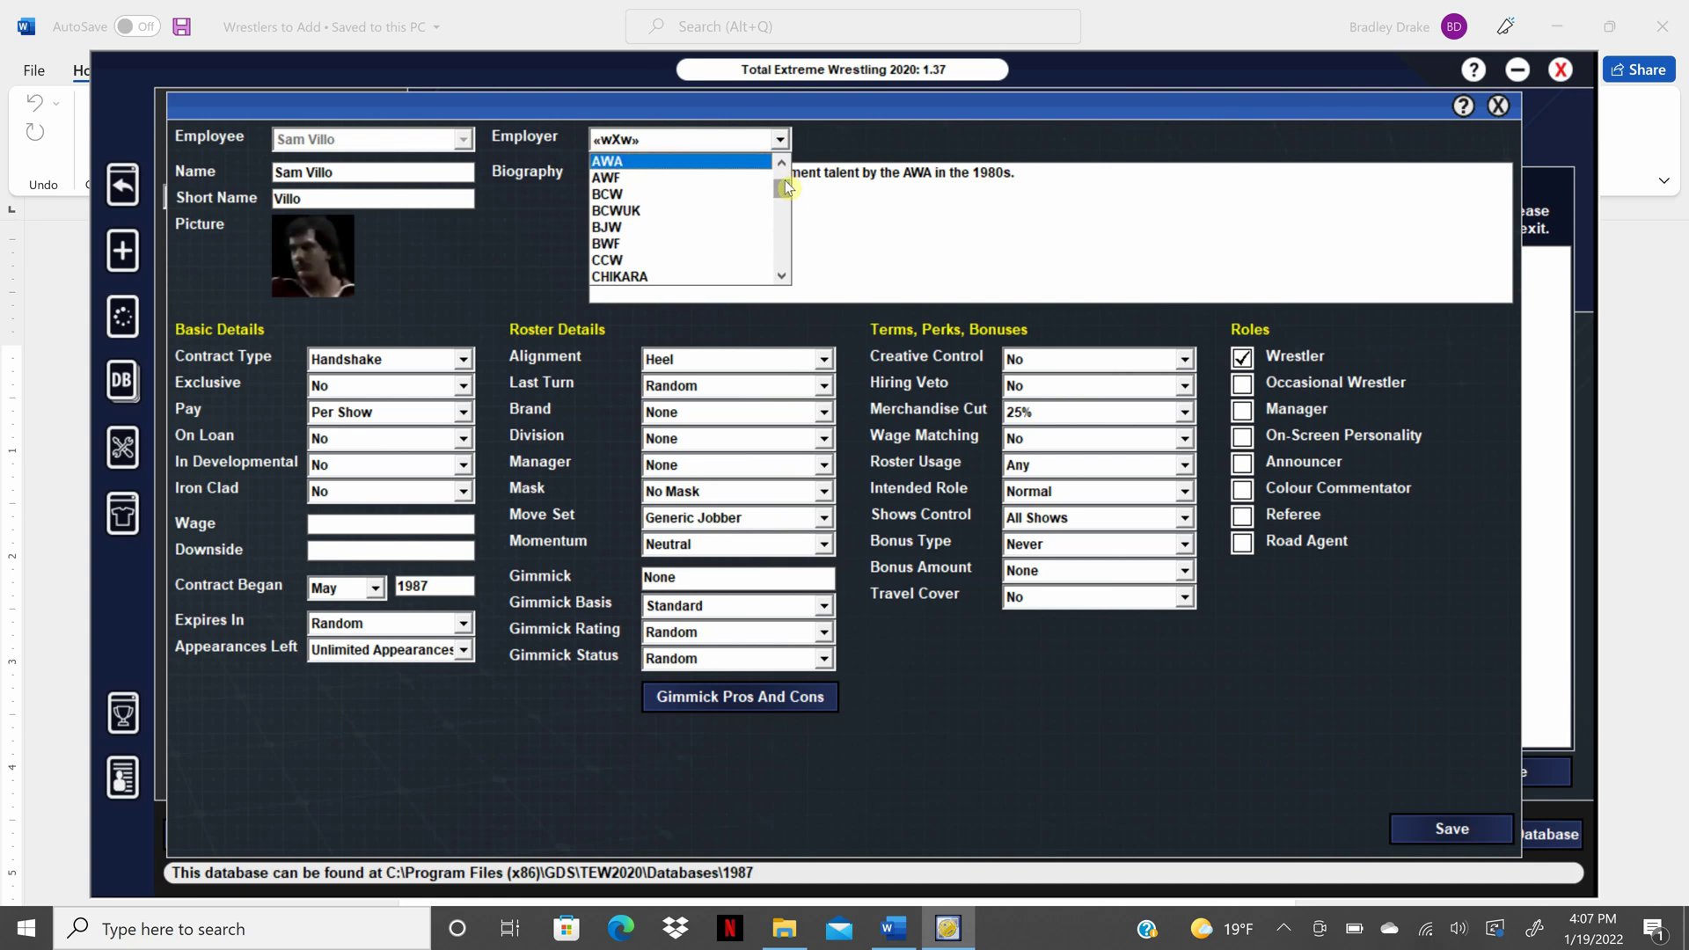
click(615, 161)
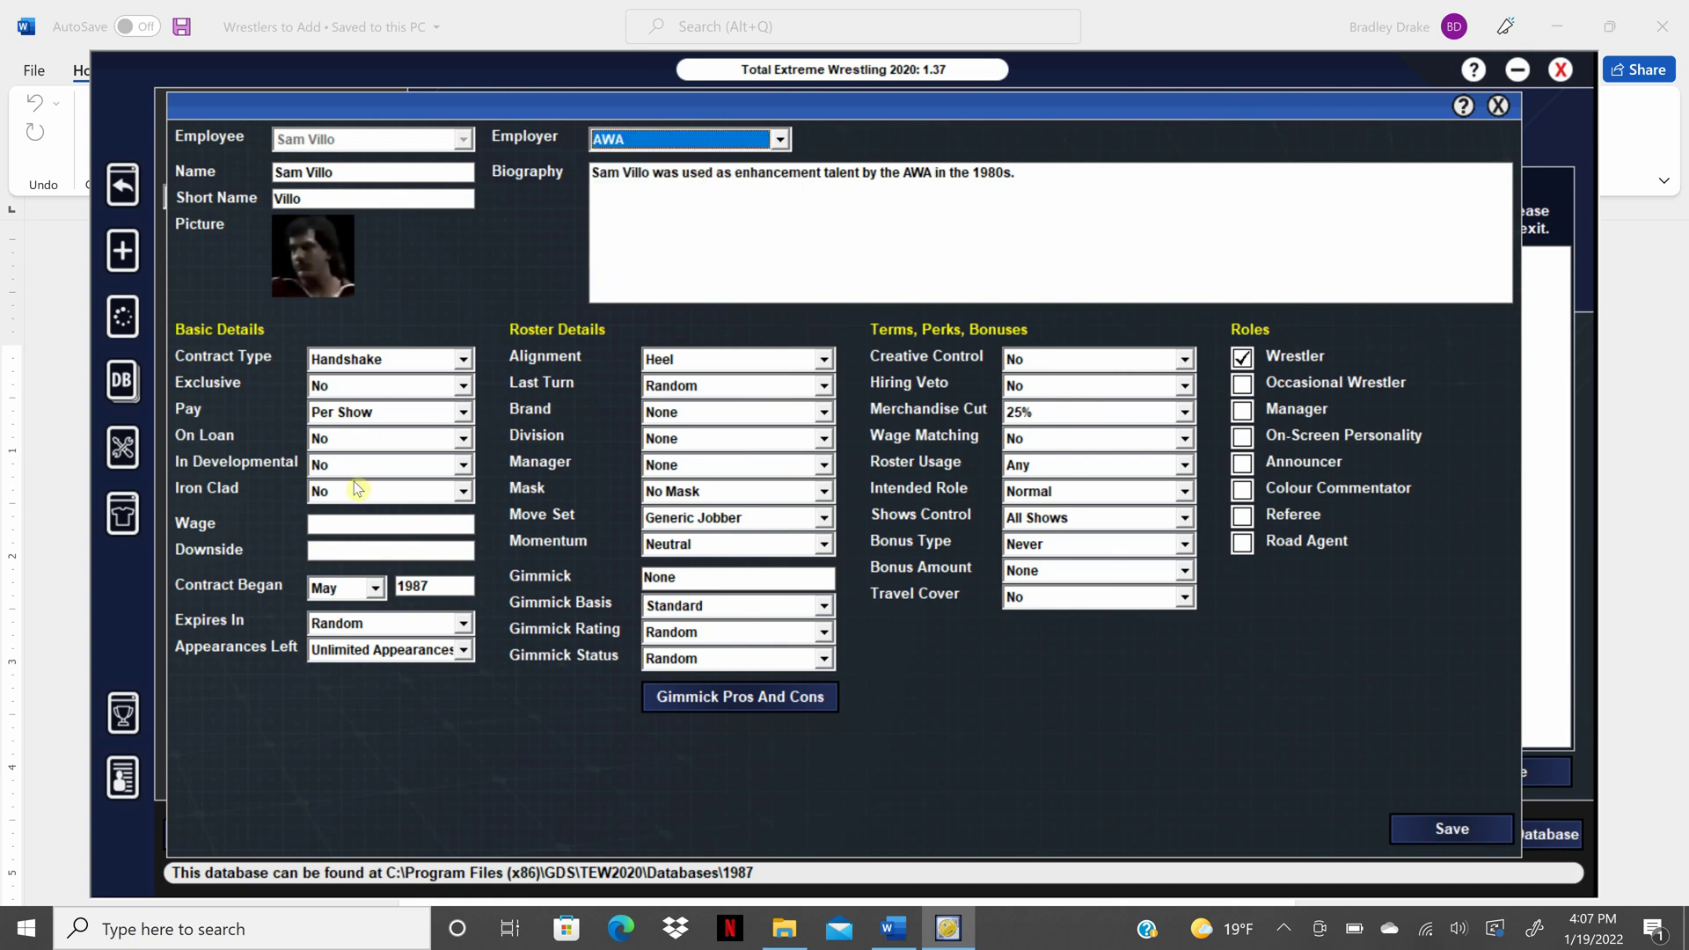
Step: Set the contract's Wage to 20, Downside to 0 and start date to October 1984
click(352, 519)
text(2)
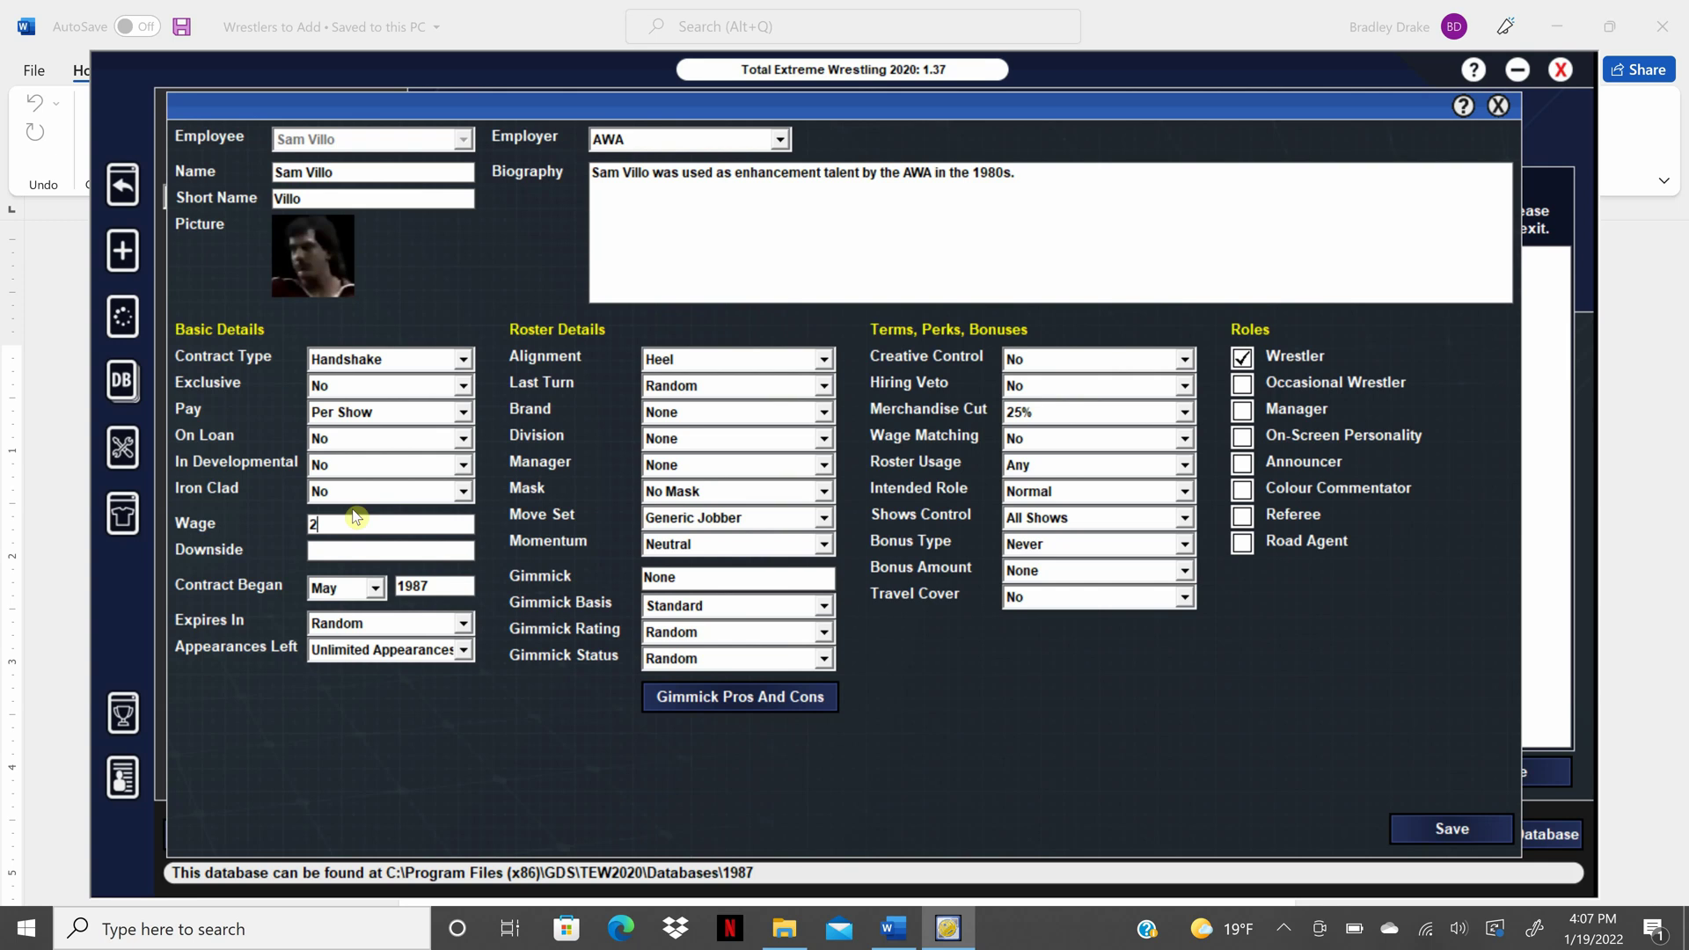
text(00)
click(378, 588)
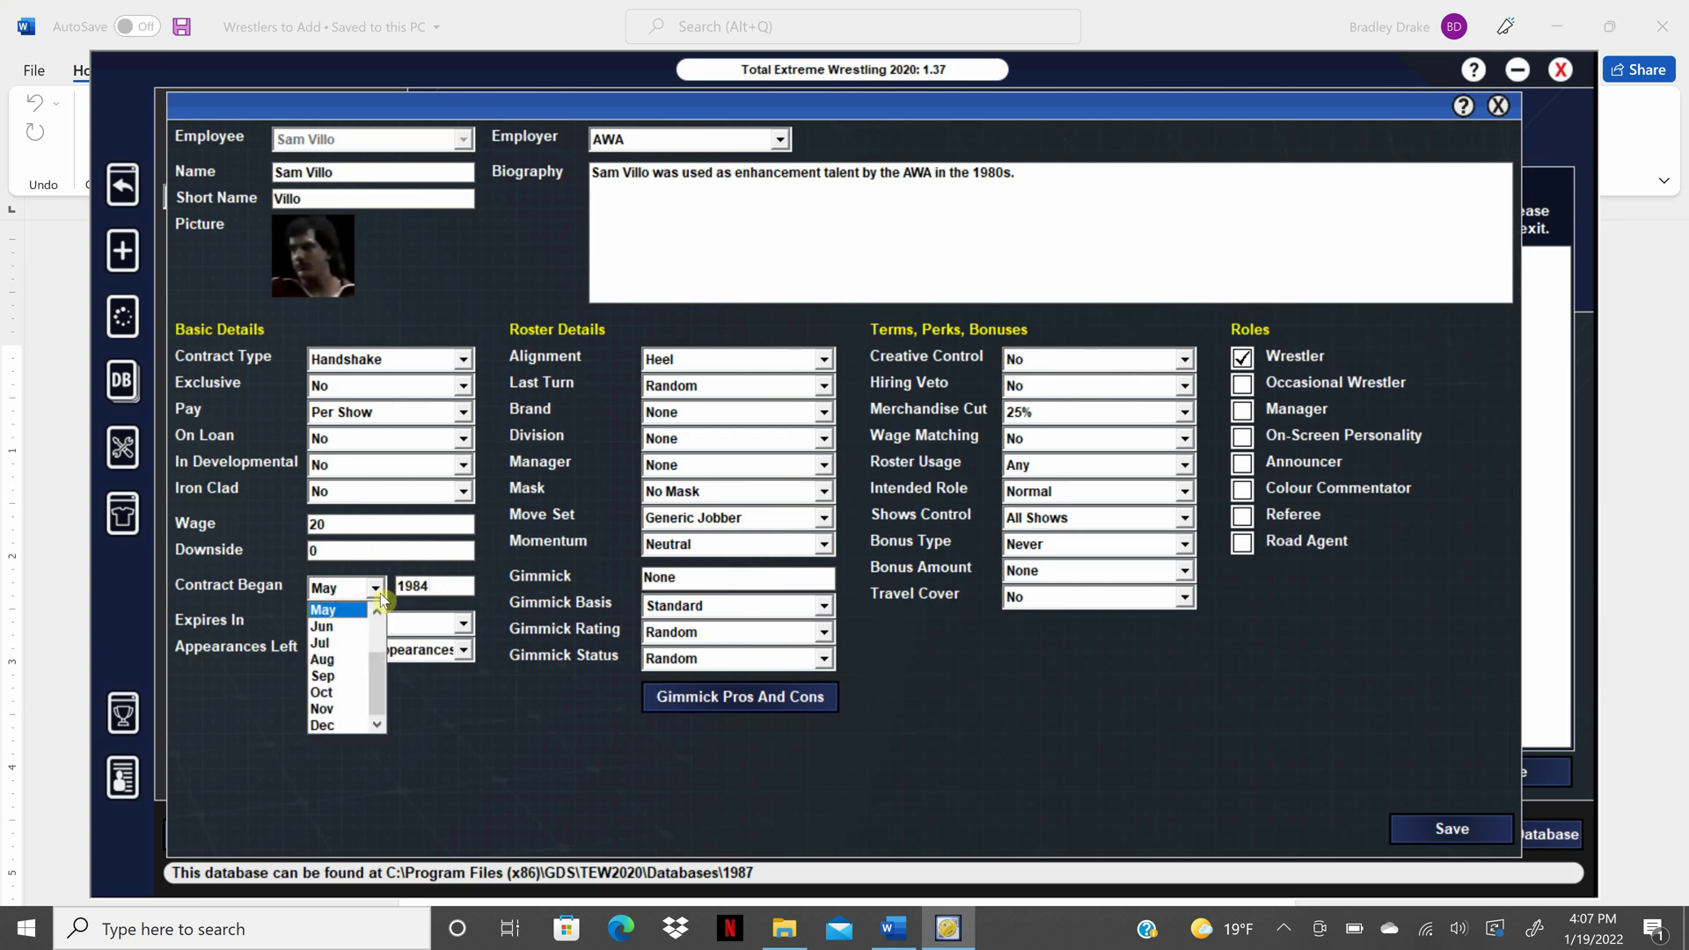
click(343, 695)
Step: Set the contract's expiry to Ongoing
click(467, 631)
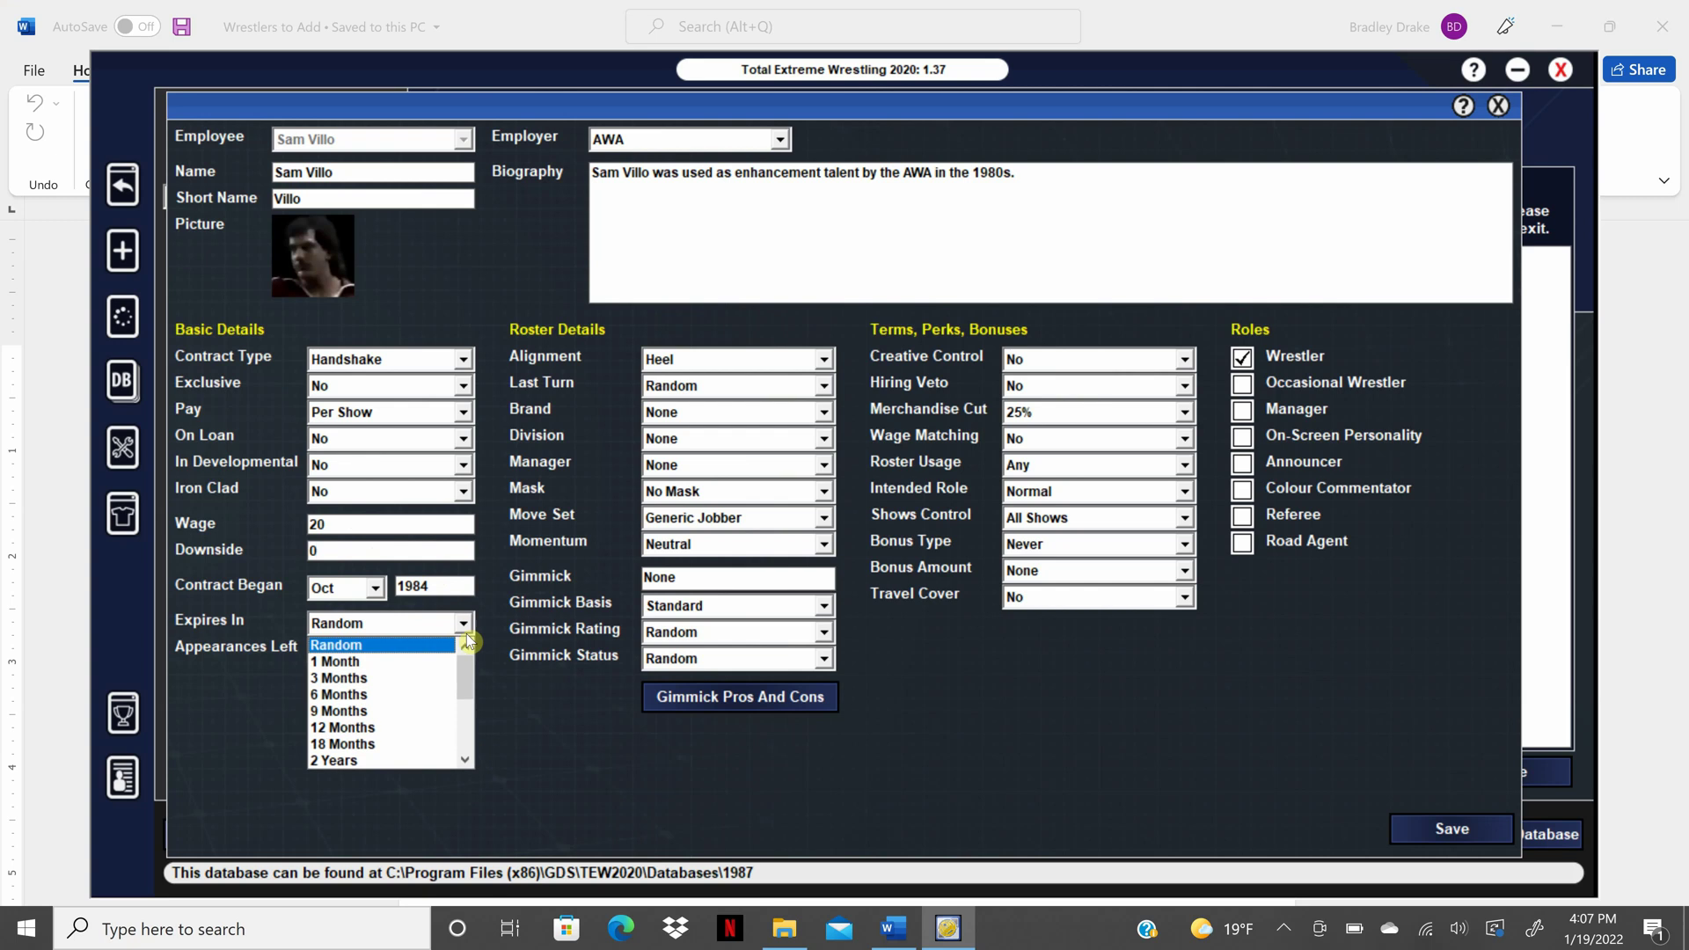
drag(468, 691, 478, 744)
click(434, 762)
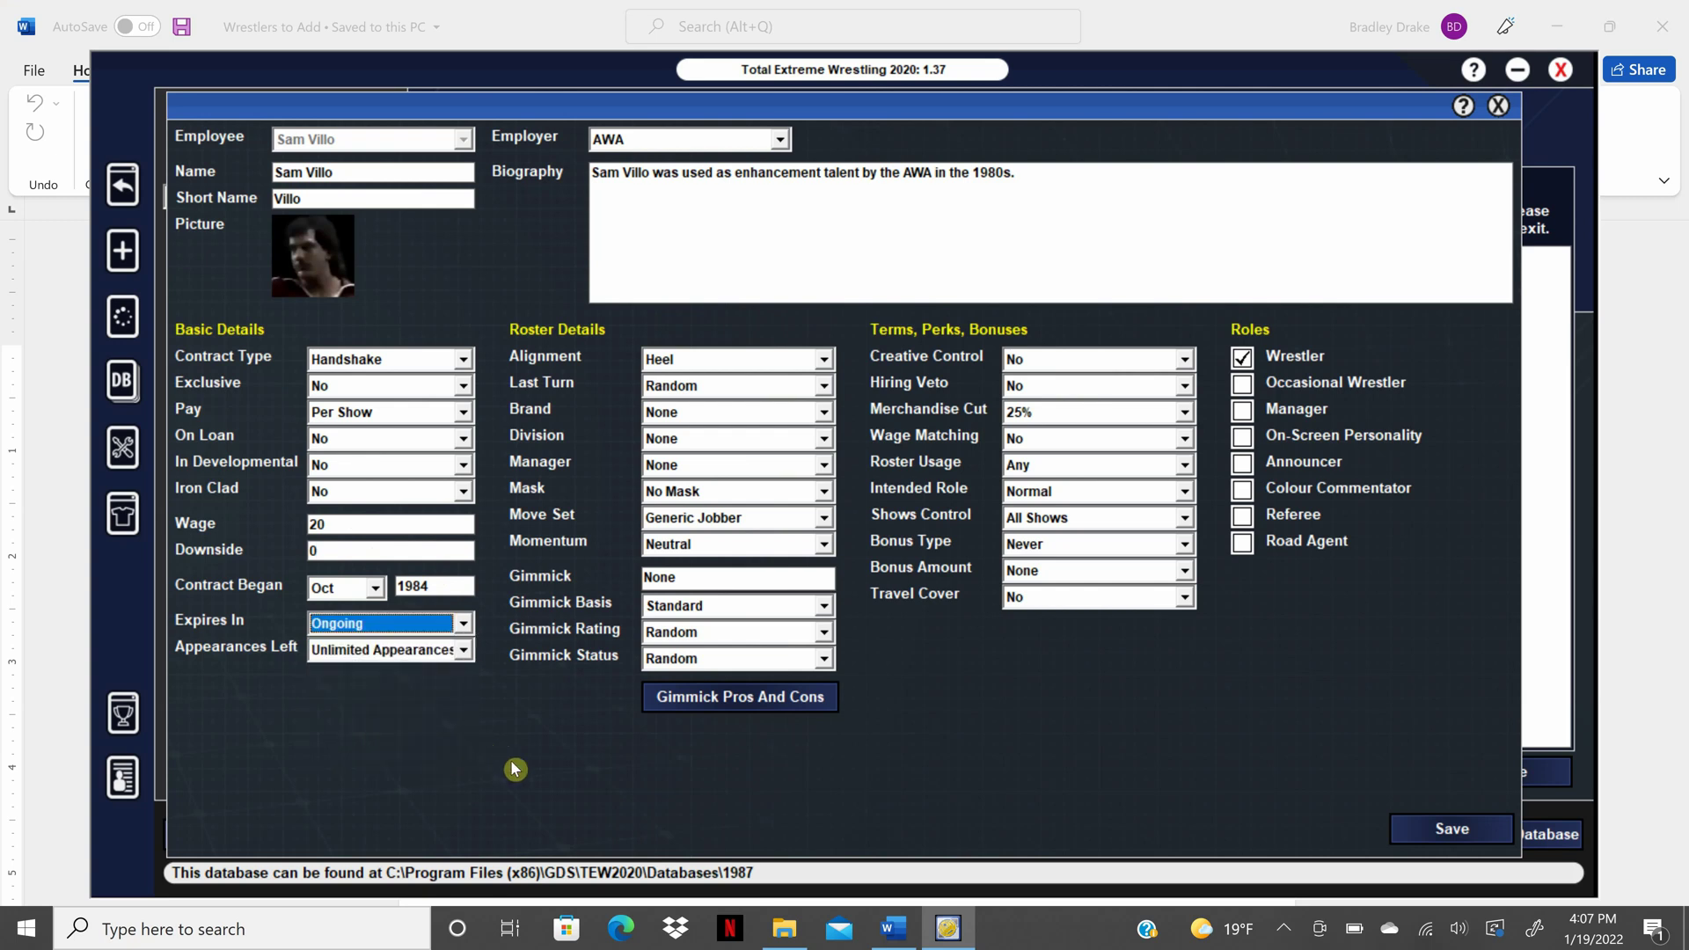
Step: Set the AWA contract's Alignment to Babyface and its Gimmick to Enhancement Talent
click(824, 359)
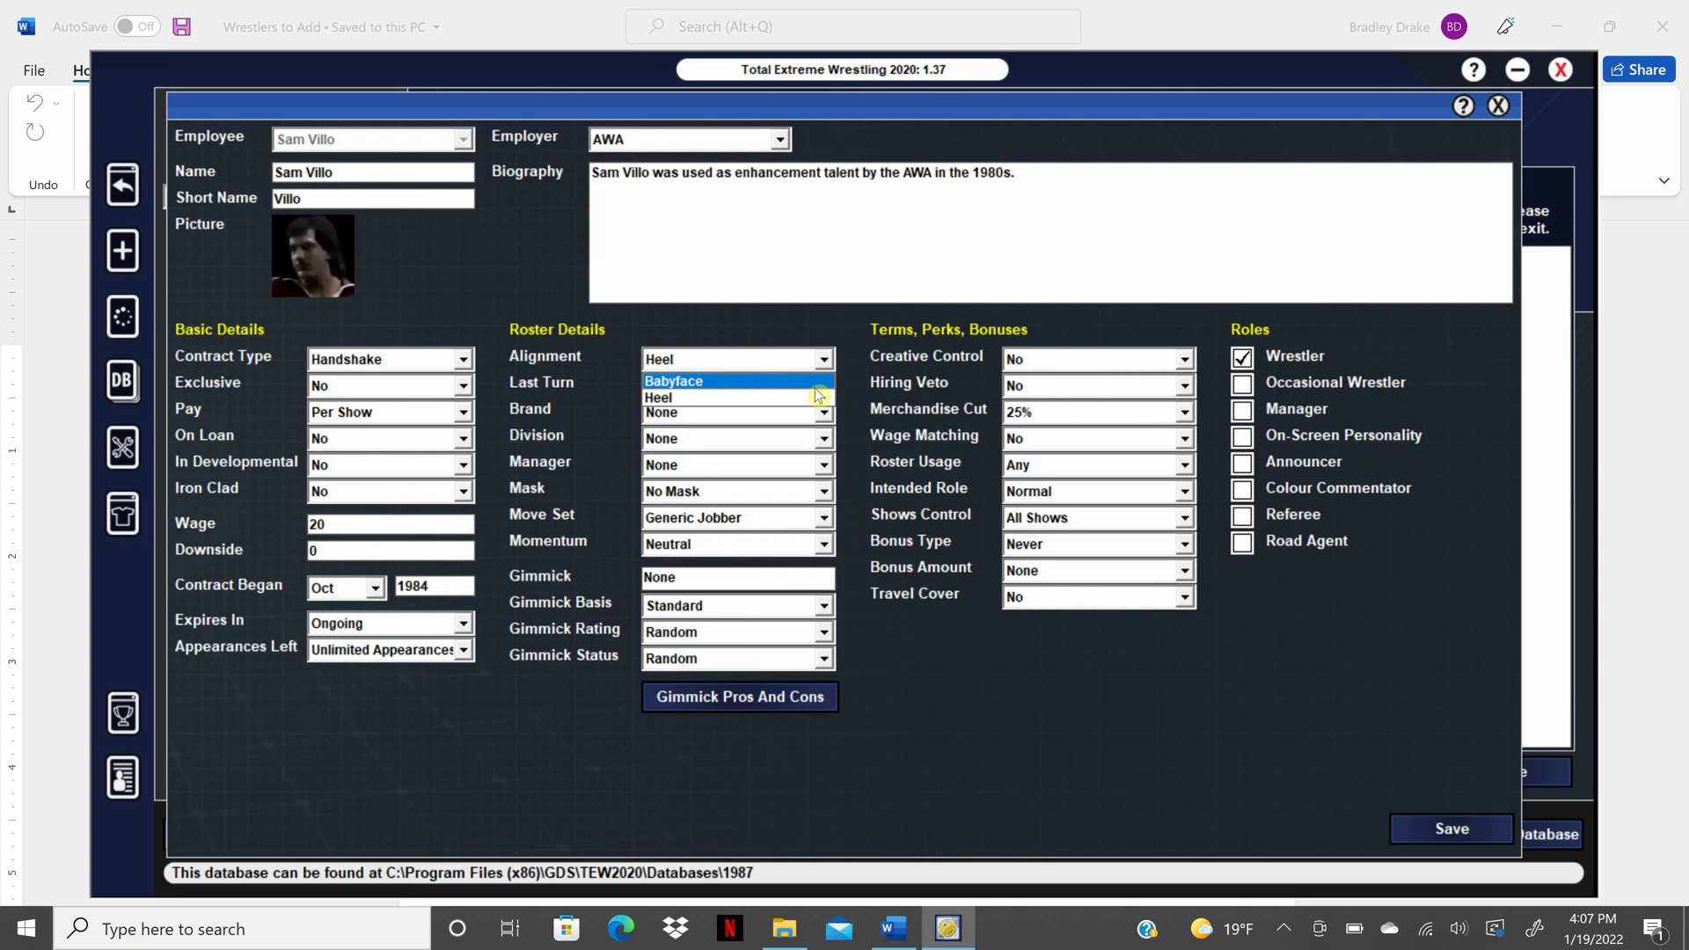
click(815, 376)
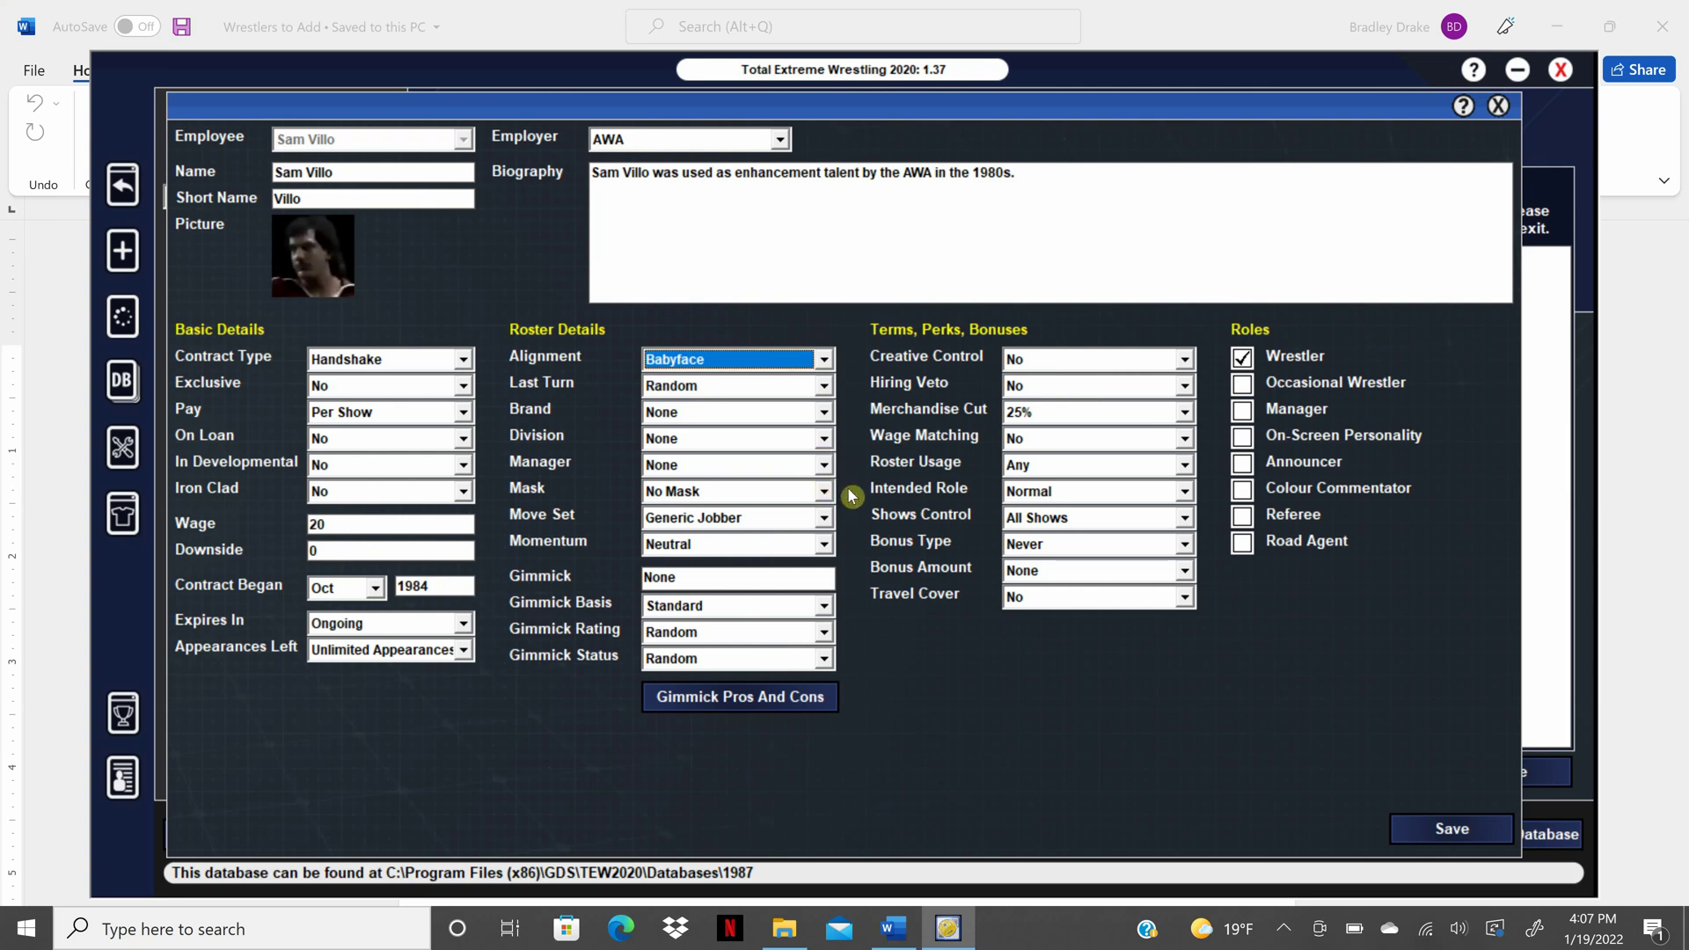
double_click(747, 577)
text(Enhancement Talent)
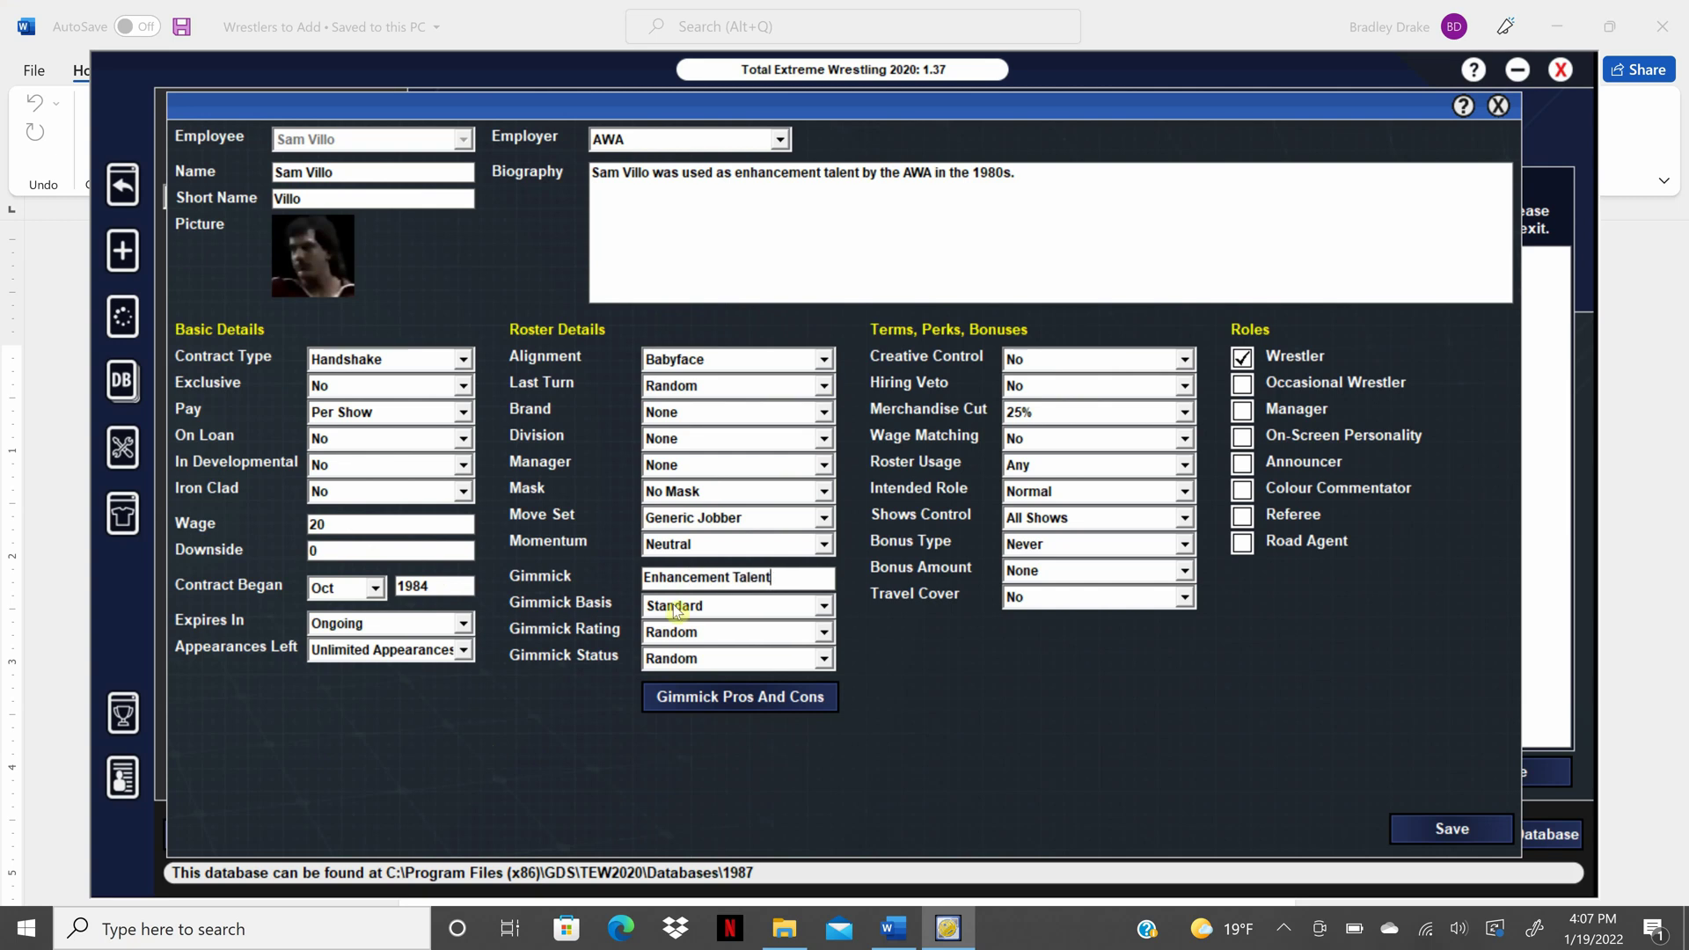
Step: Set the contract's Gimmick Rating to Adequate
click(825, 631)
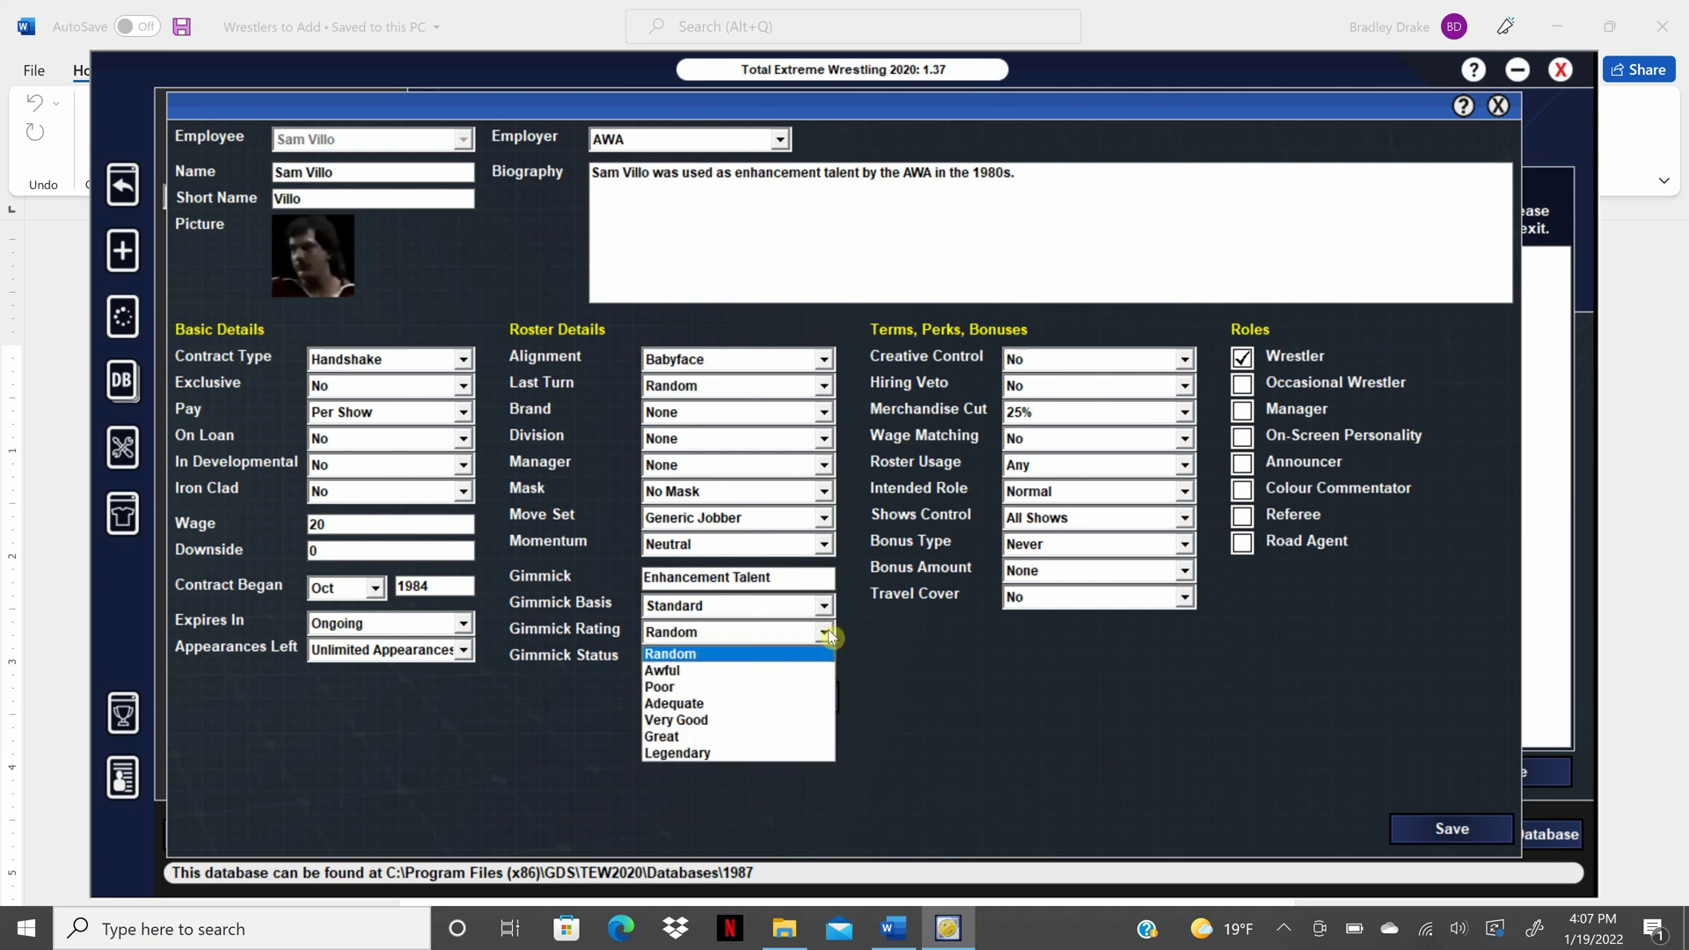
click(792, 719)
click(790, 710)
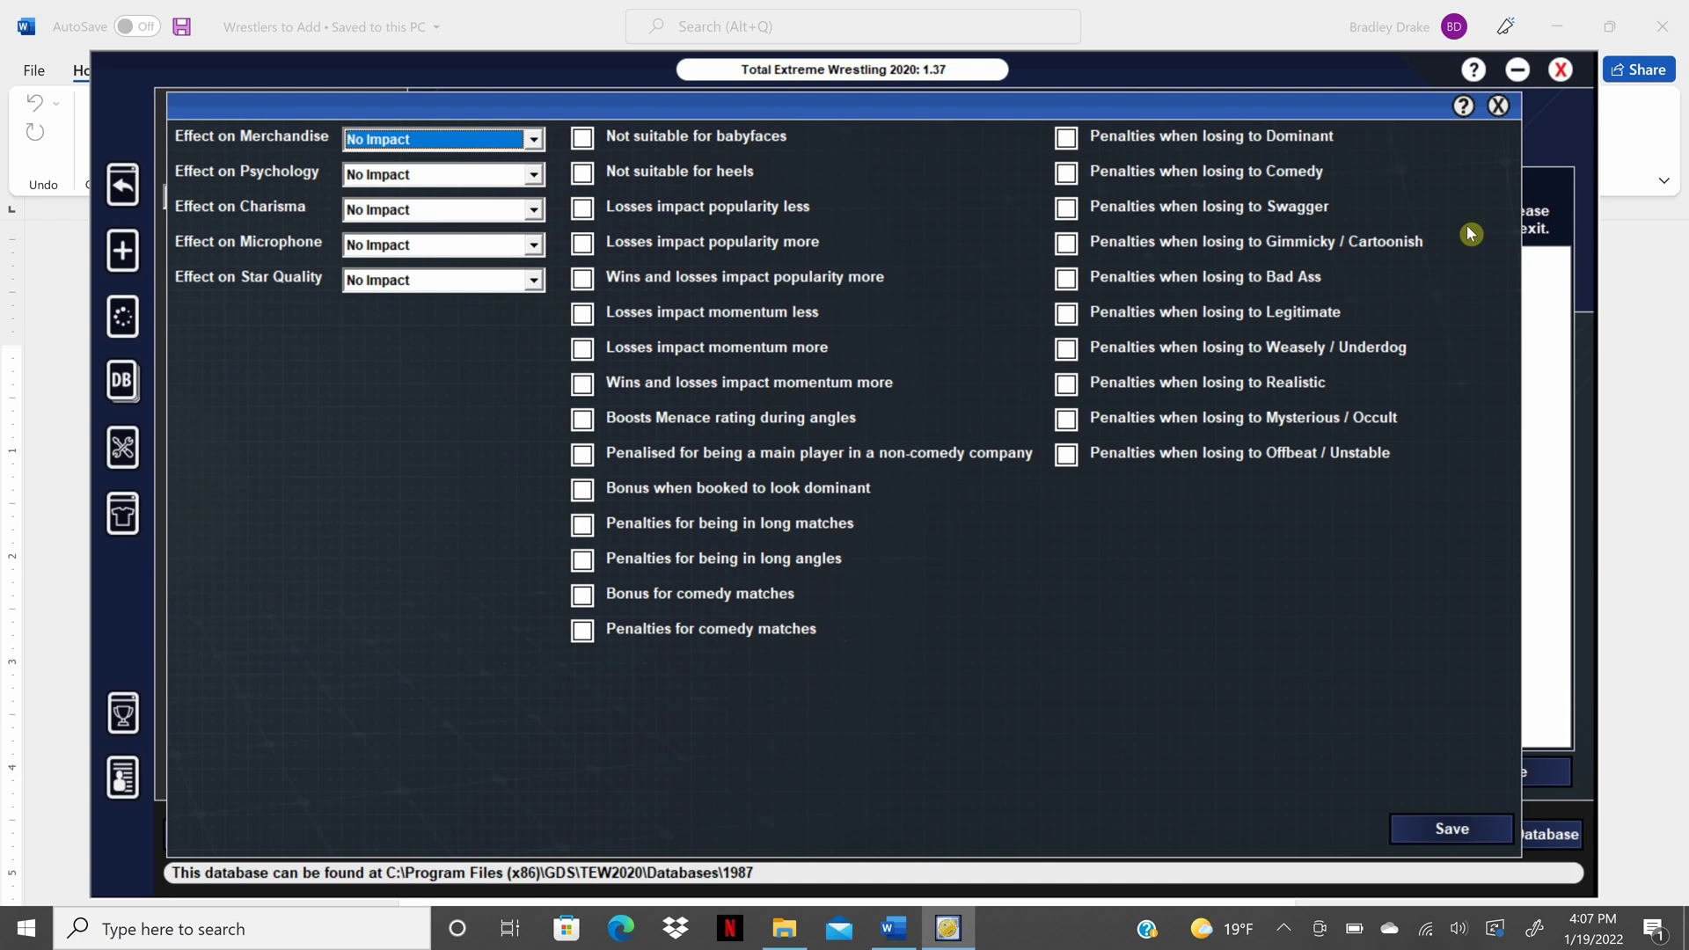
click(1498, 106)
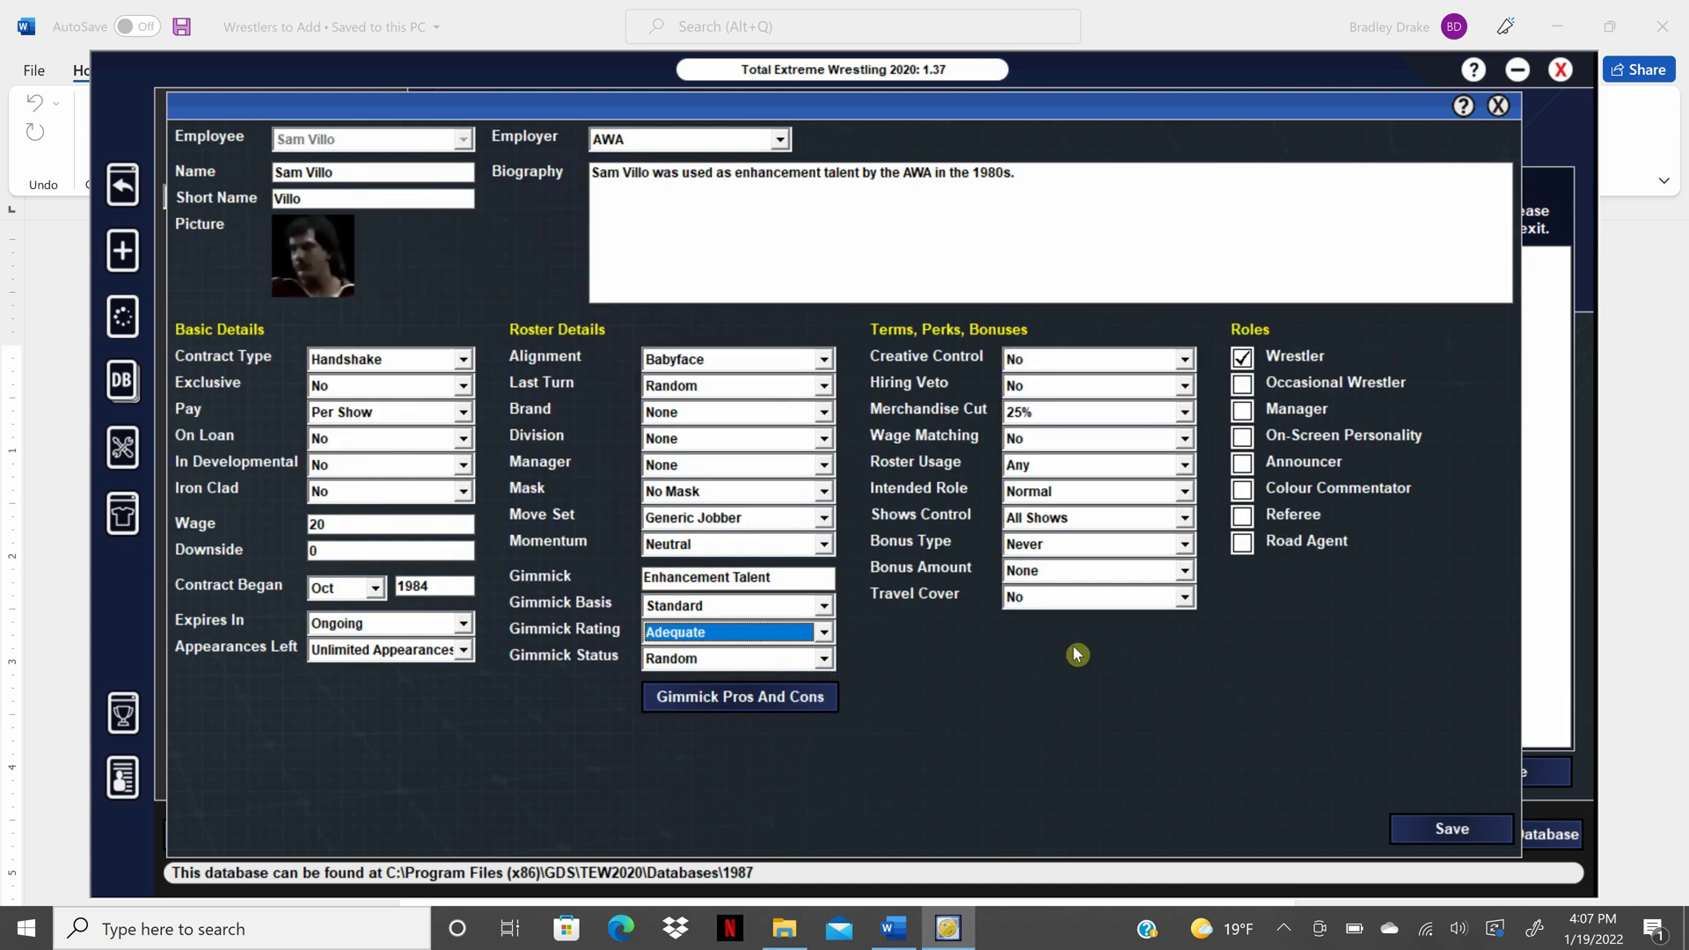
Step: Set the contract's Merchandise Cut to 0% and Roster Usage to In-Ring
click(1184, 411)
scroll(1190, 464, up, 1)
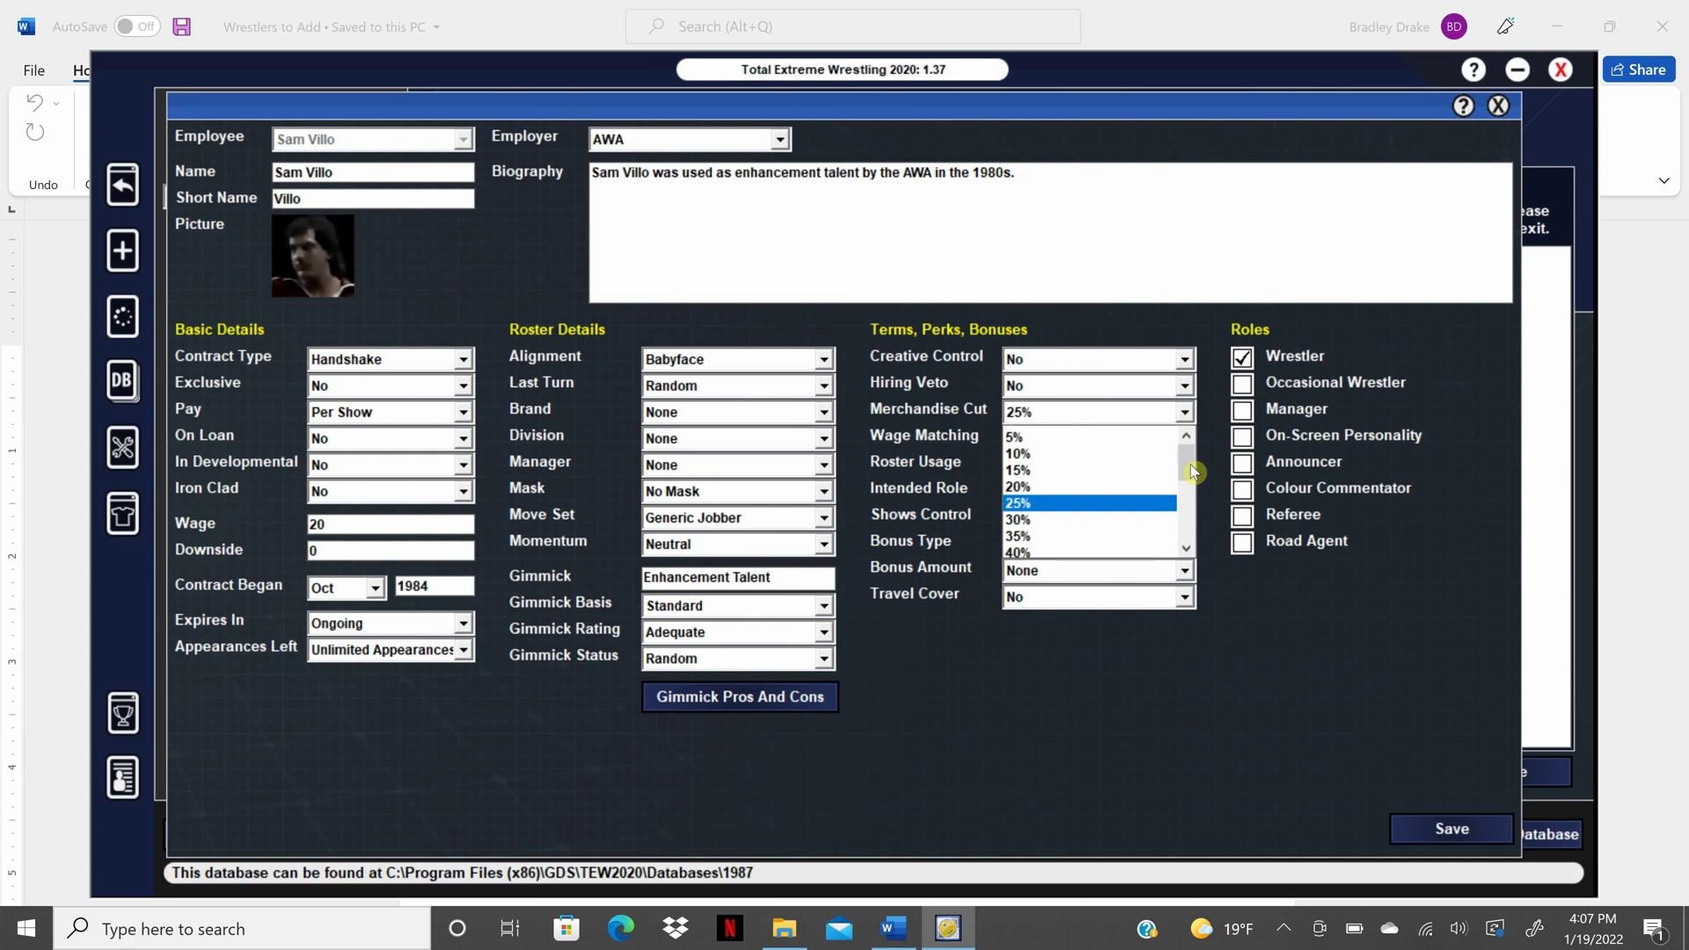
scroll(1191, 465, up, 1)
click(1144, 437)
click(1184, 464)
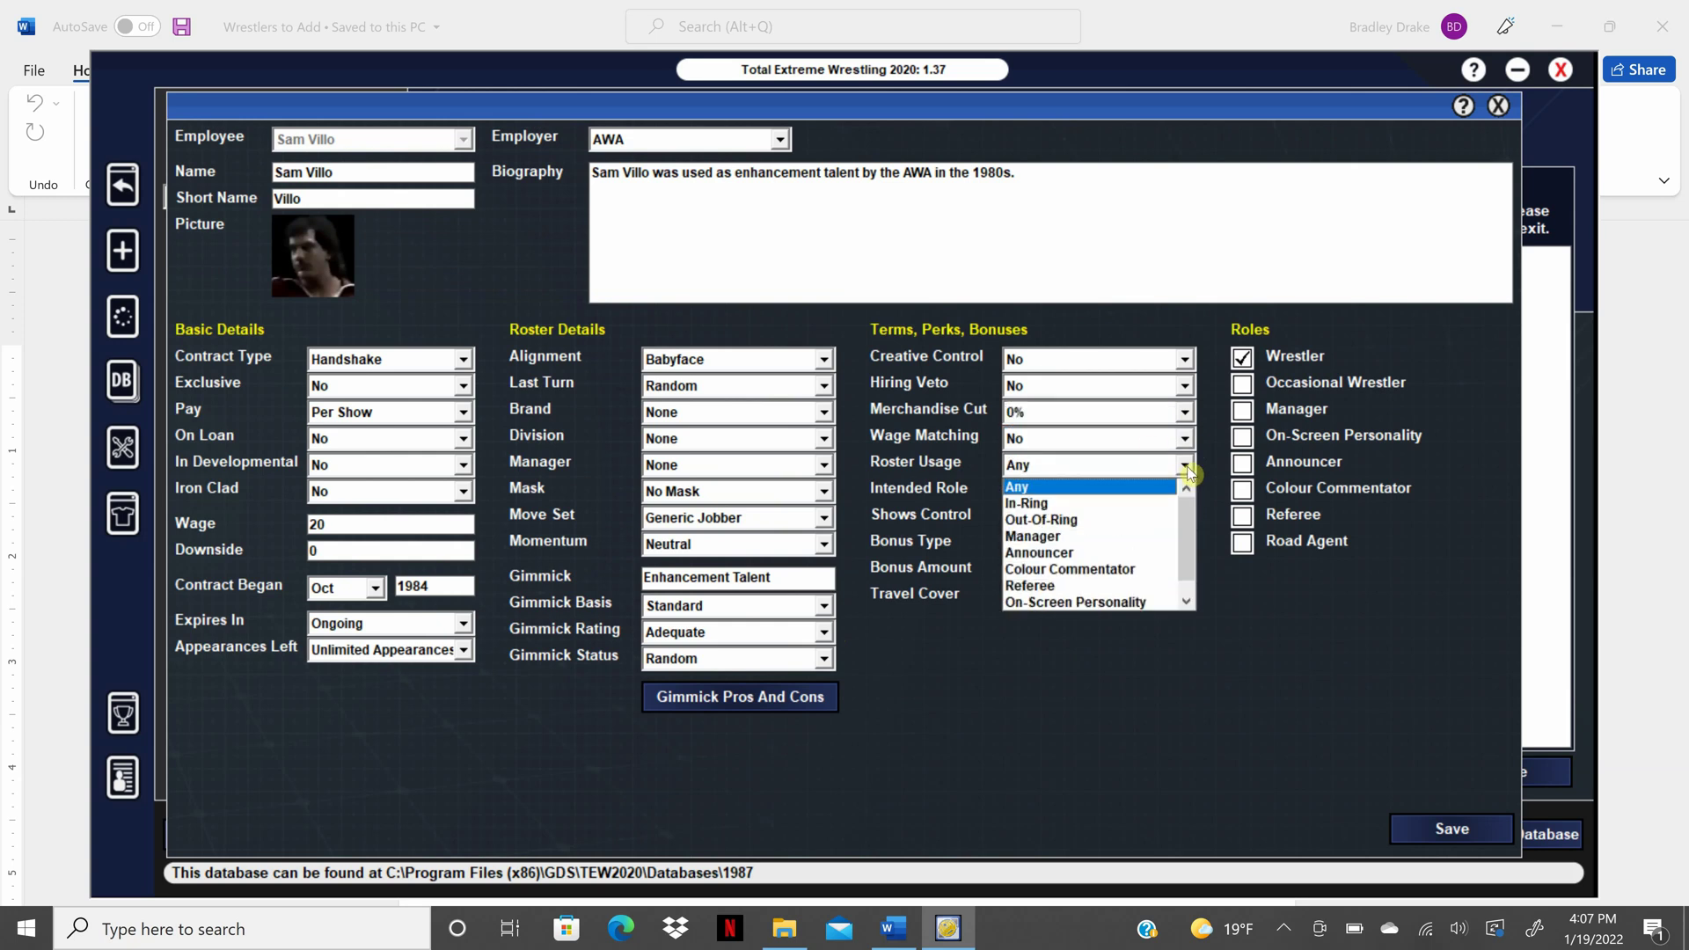
click(1162, 504)
Step: Set the contract's Intended Role to Gatekeeper, and save both the contract and the worker's profile
click(1185, 491)
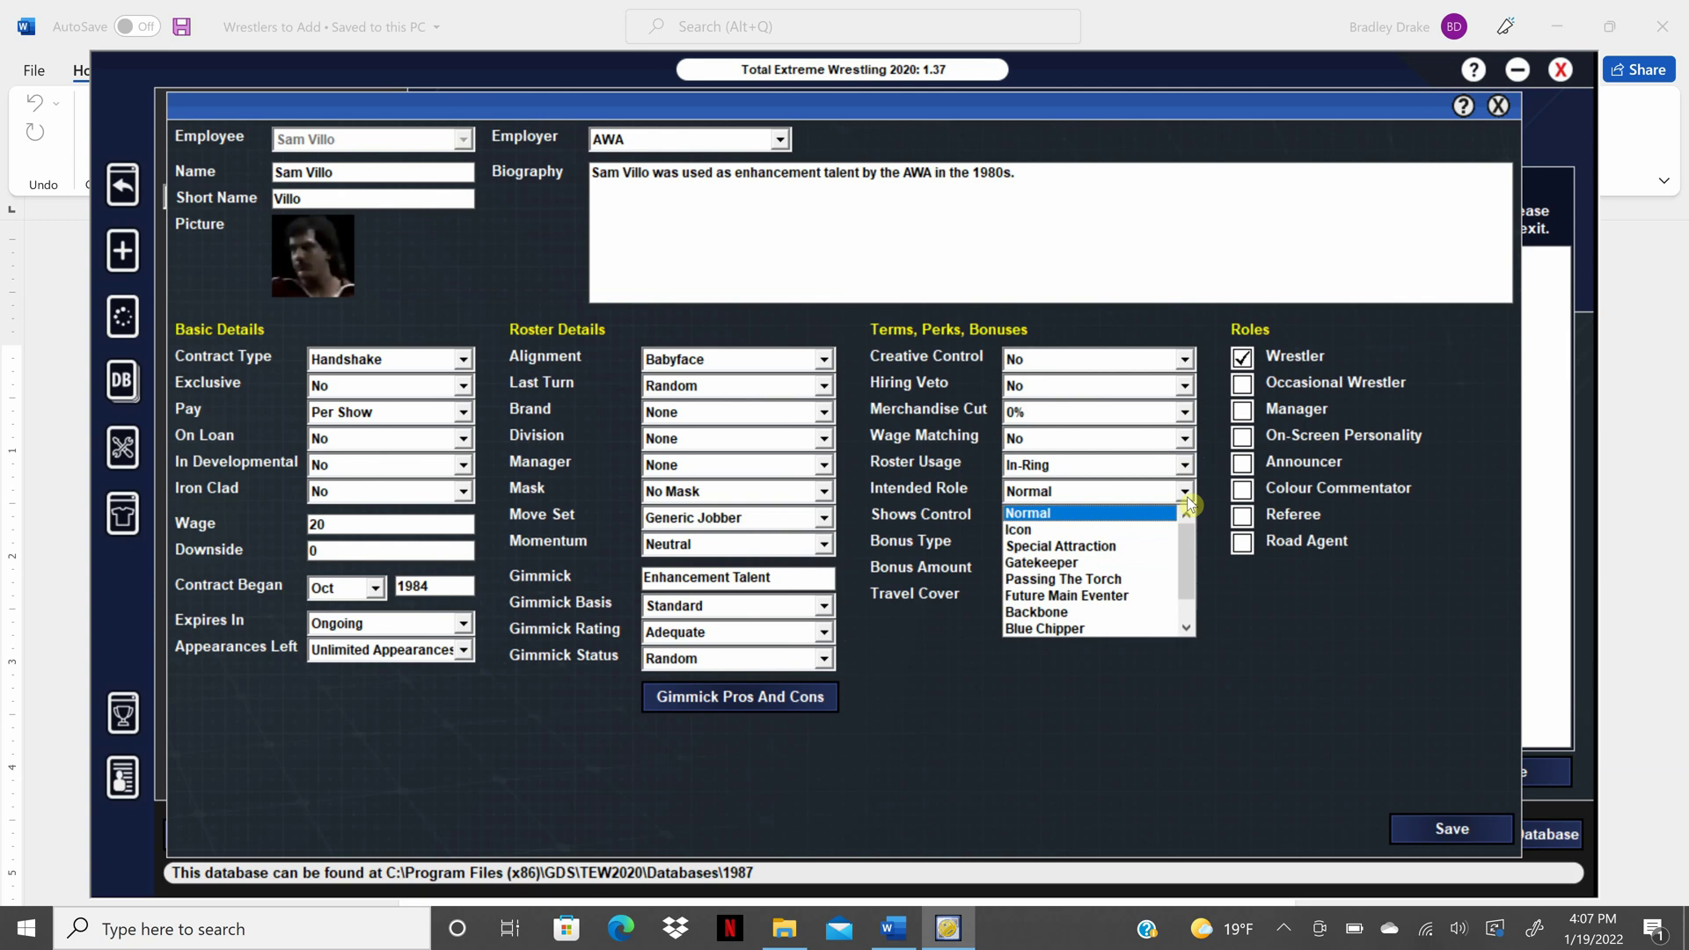
scroll(1195, 572, down, 1)
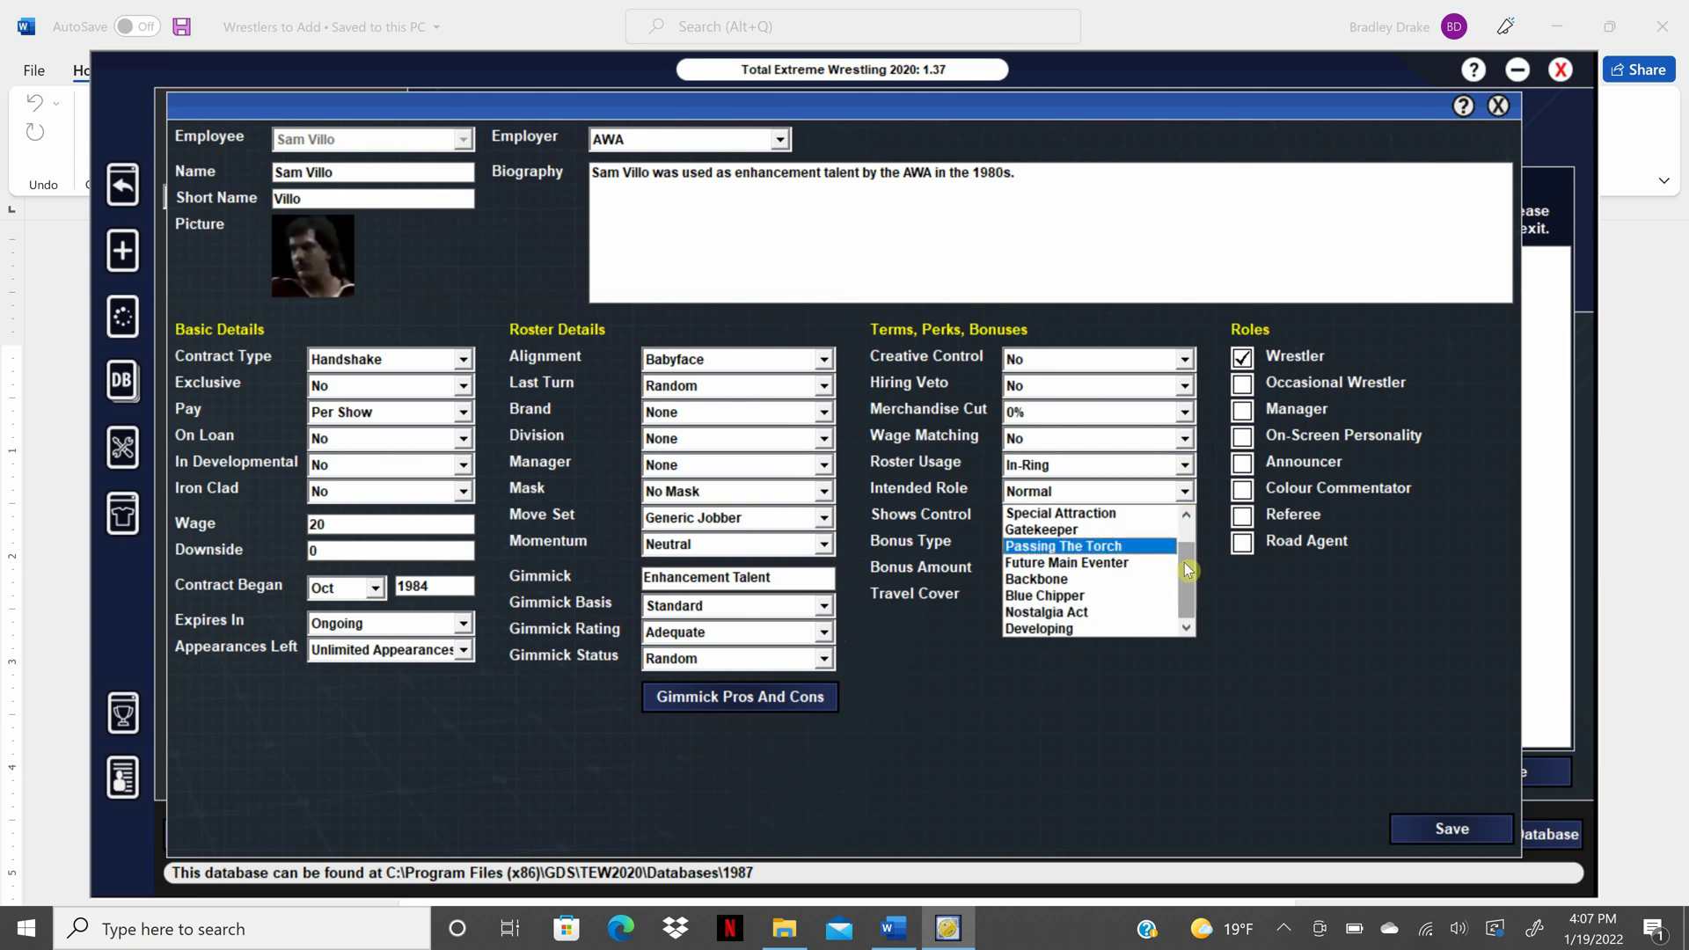
click(1157, 531)
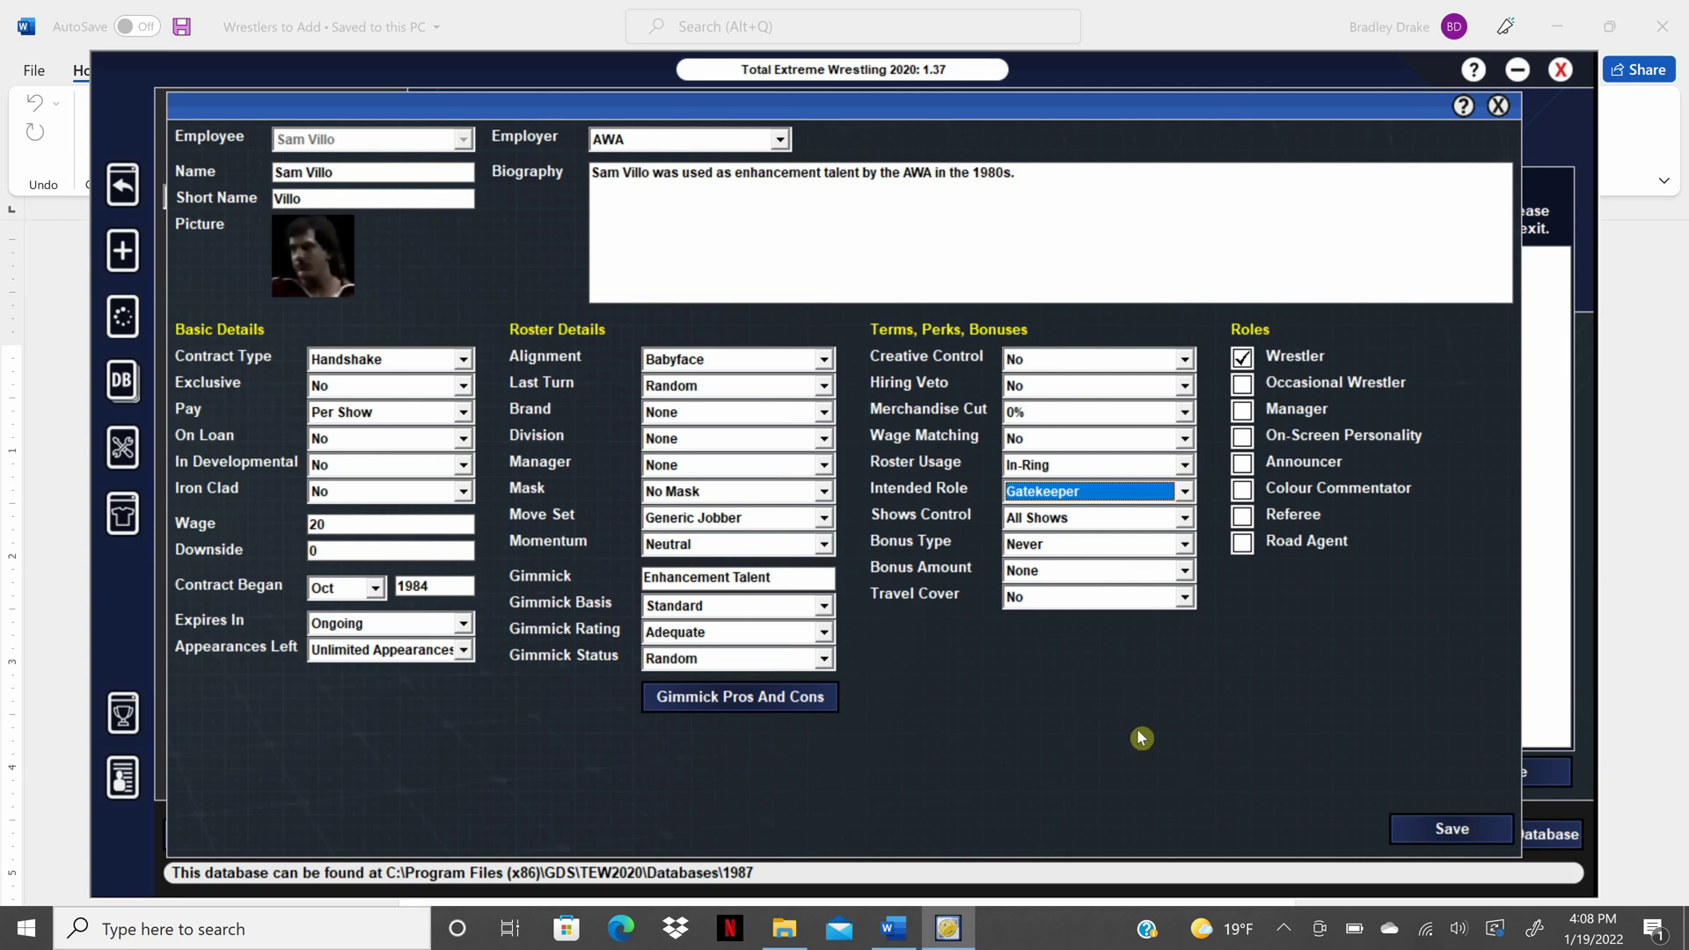
click(1437, 831)
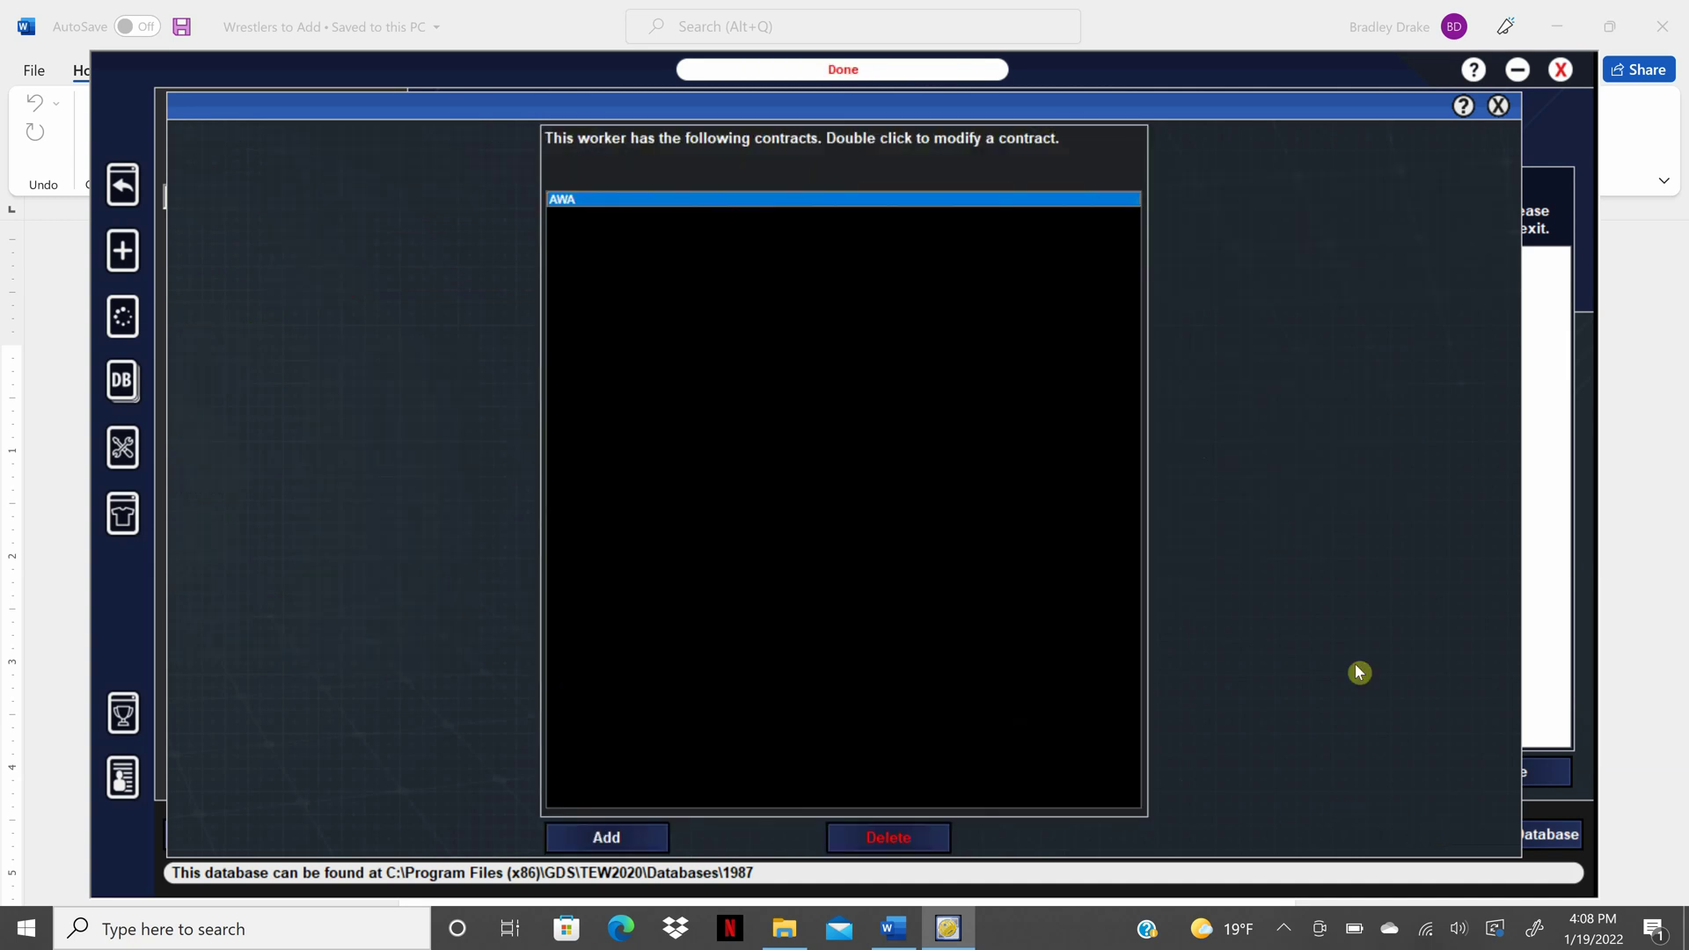
click(1500, 106)
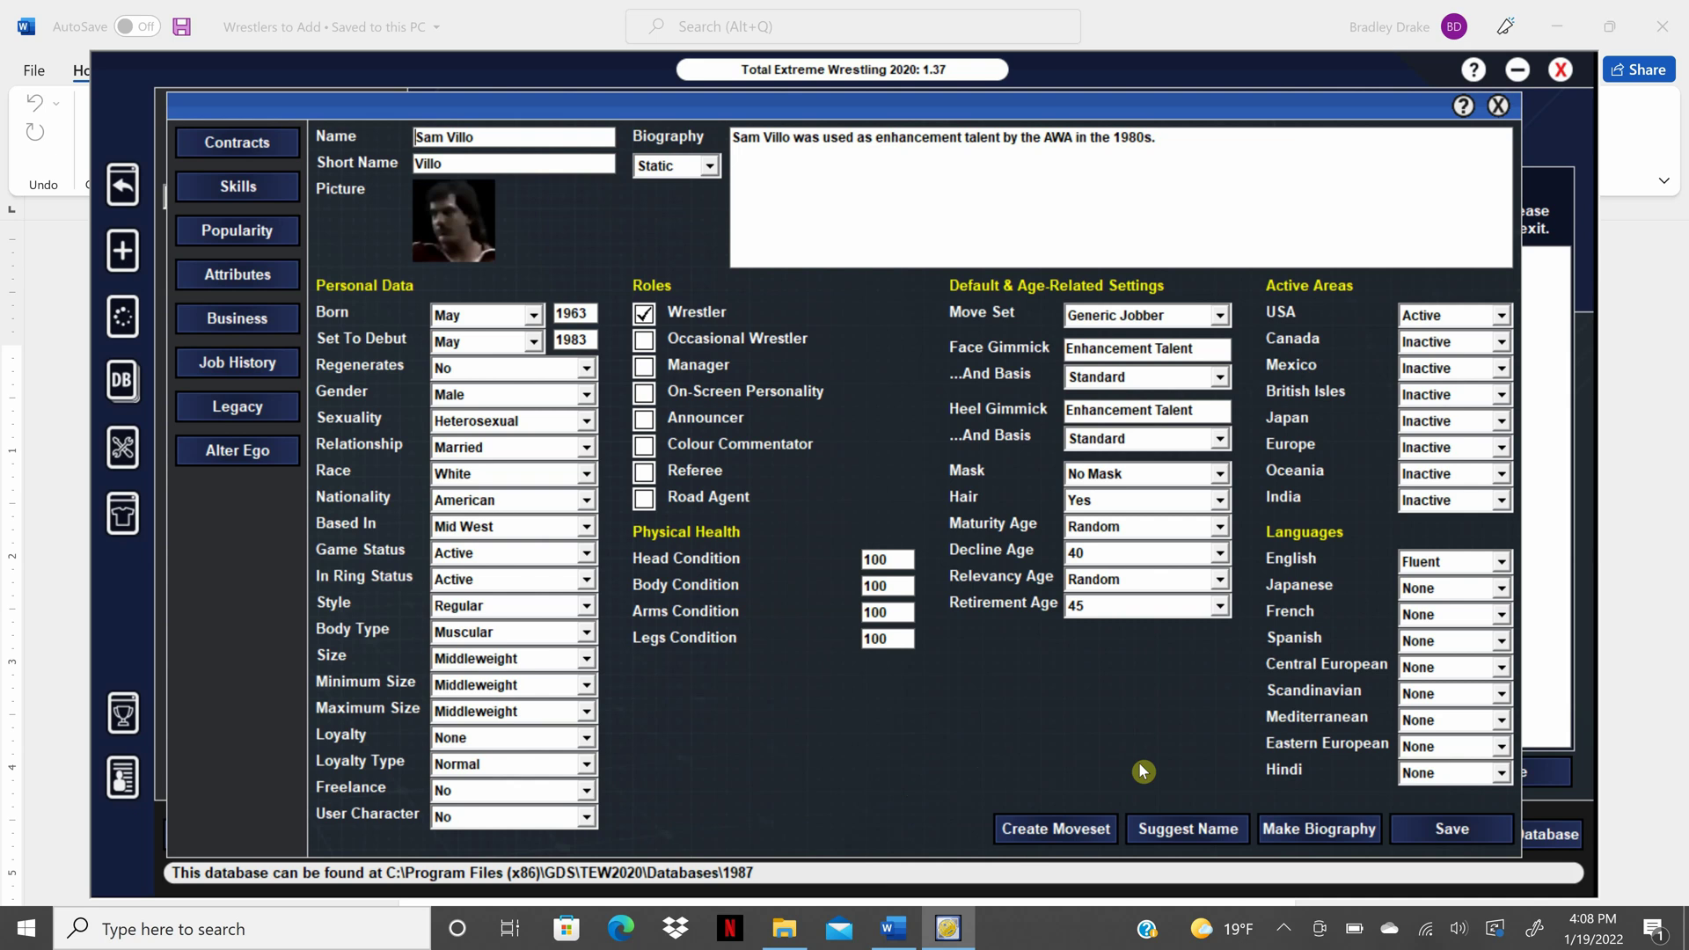
click(1475, 829)
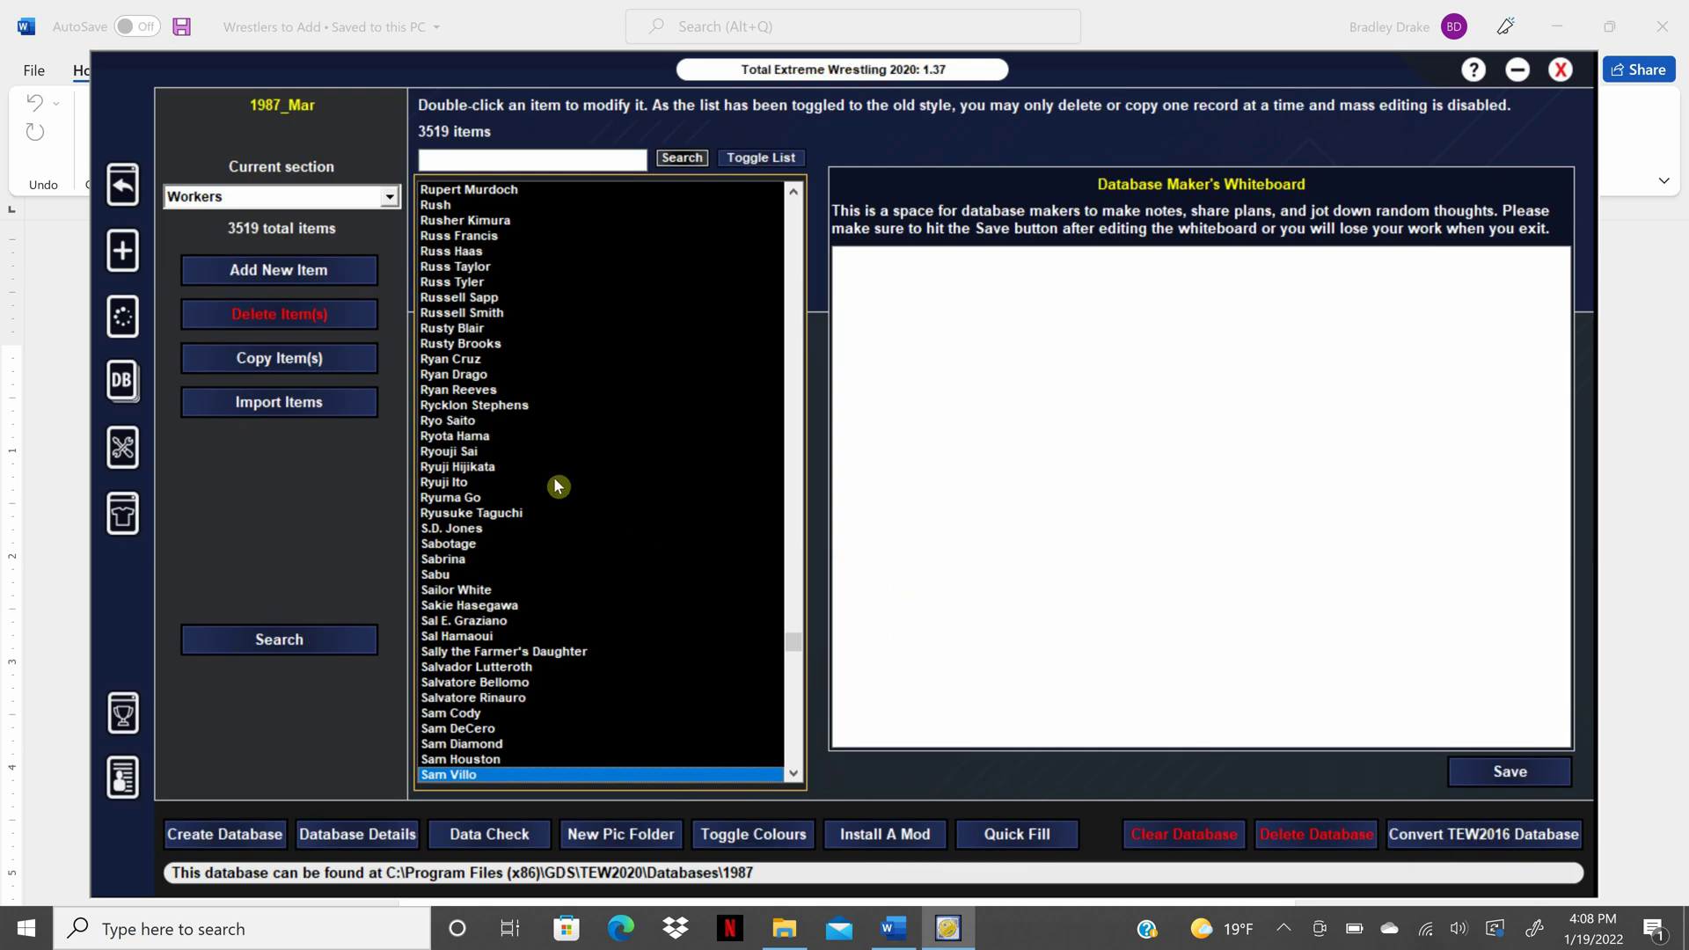
Step: Add a new worker for the second wrestler in the Word list, using the picture that matches the wrestler's name
click(355, 280)
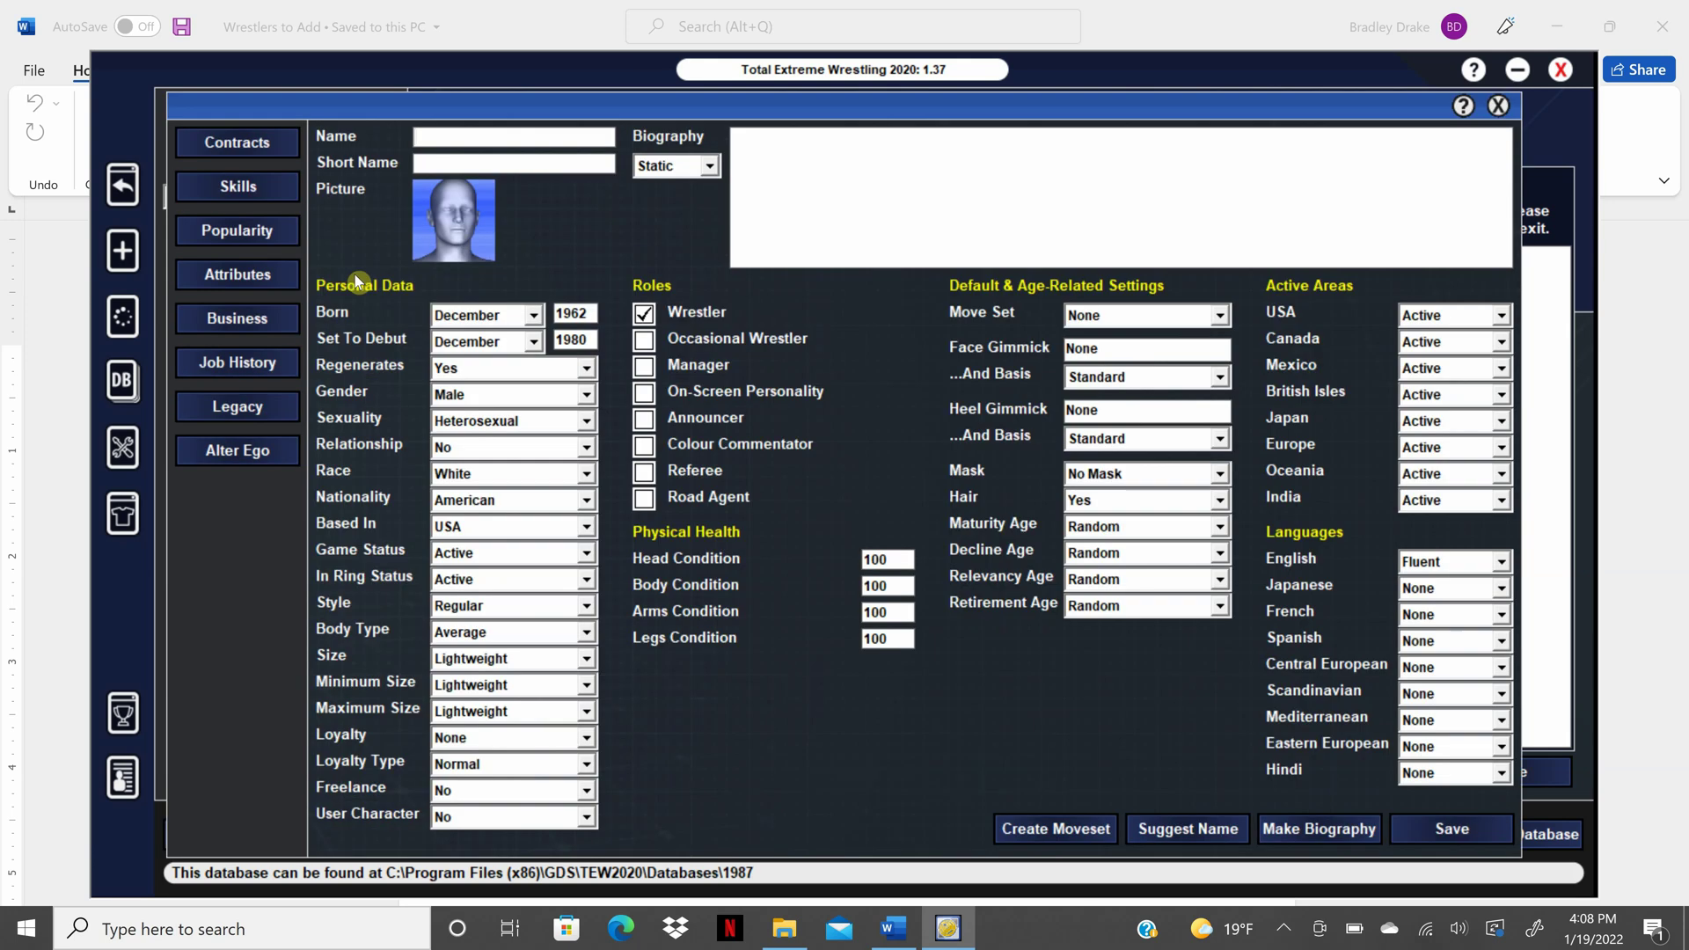
click(904, 928)
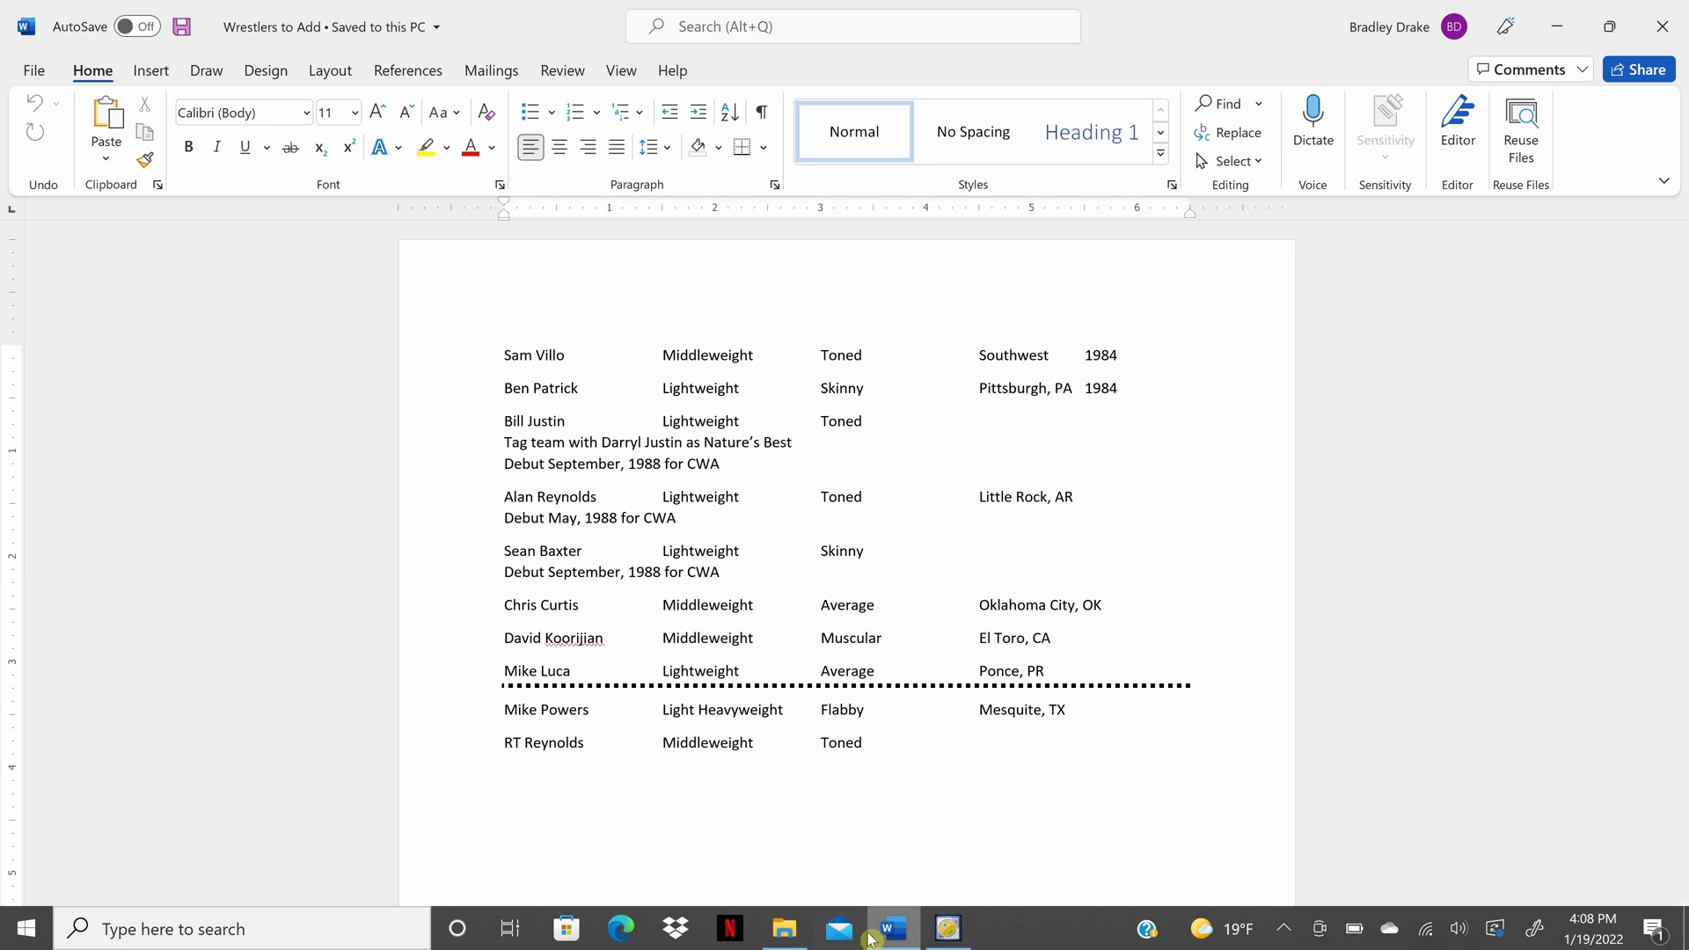
click(948, 928)
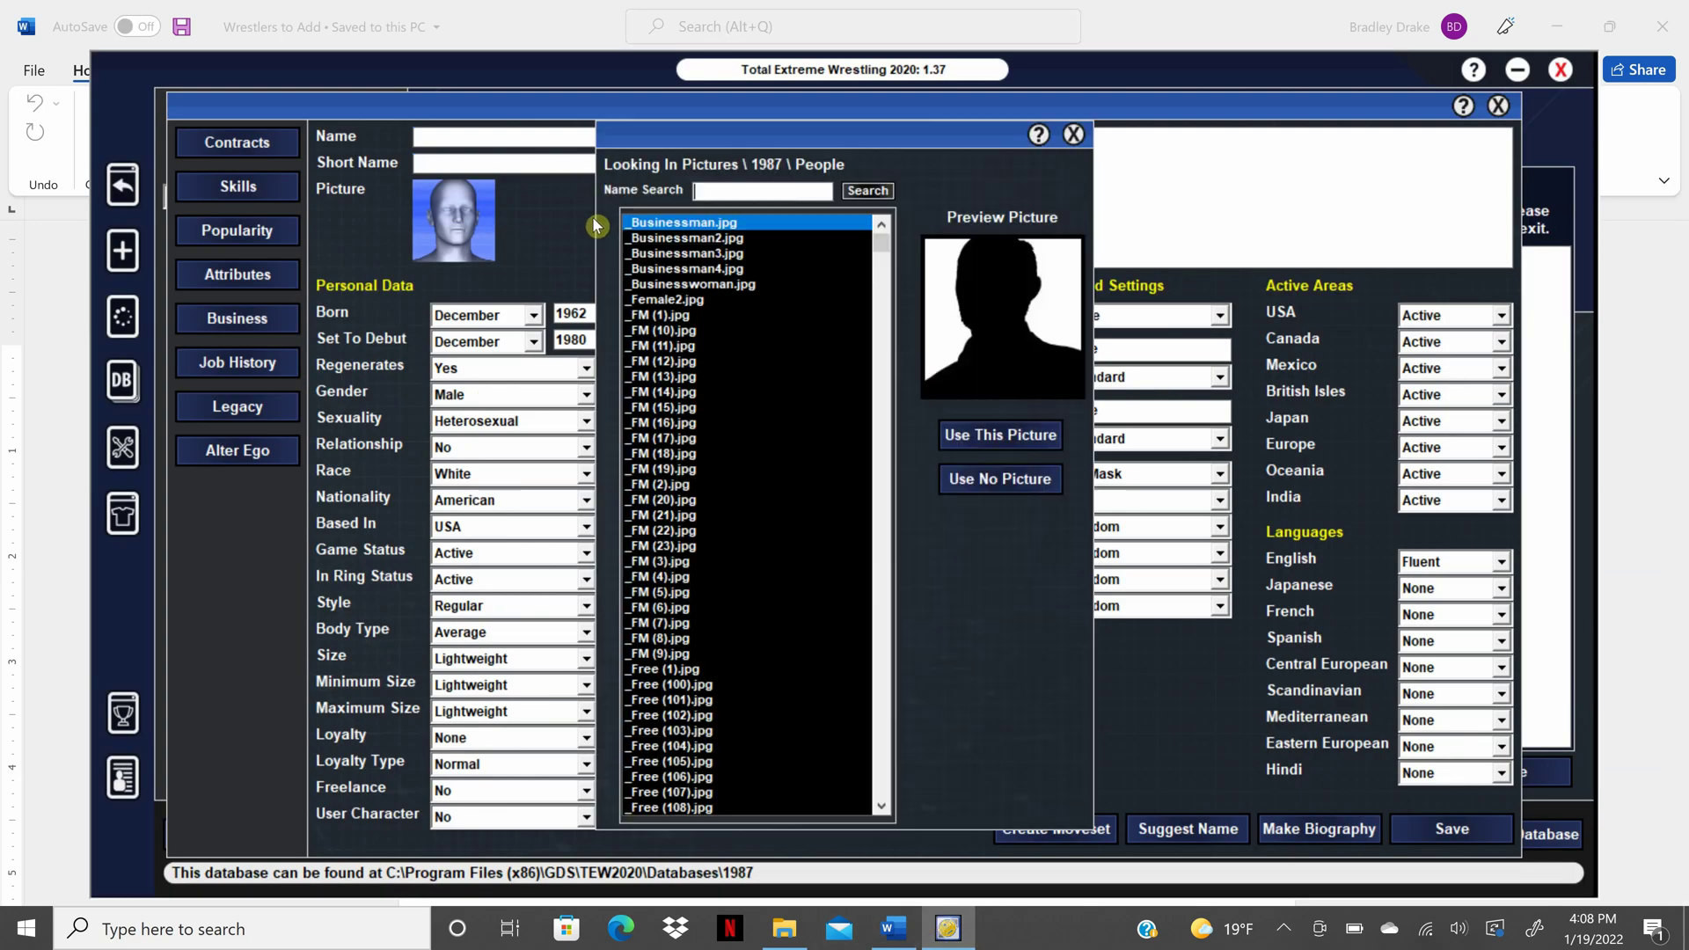
click(717, 190)
text(Ben Patrick)
key(Return)
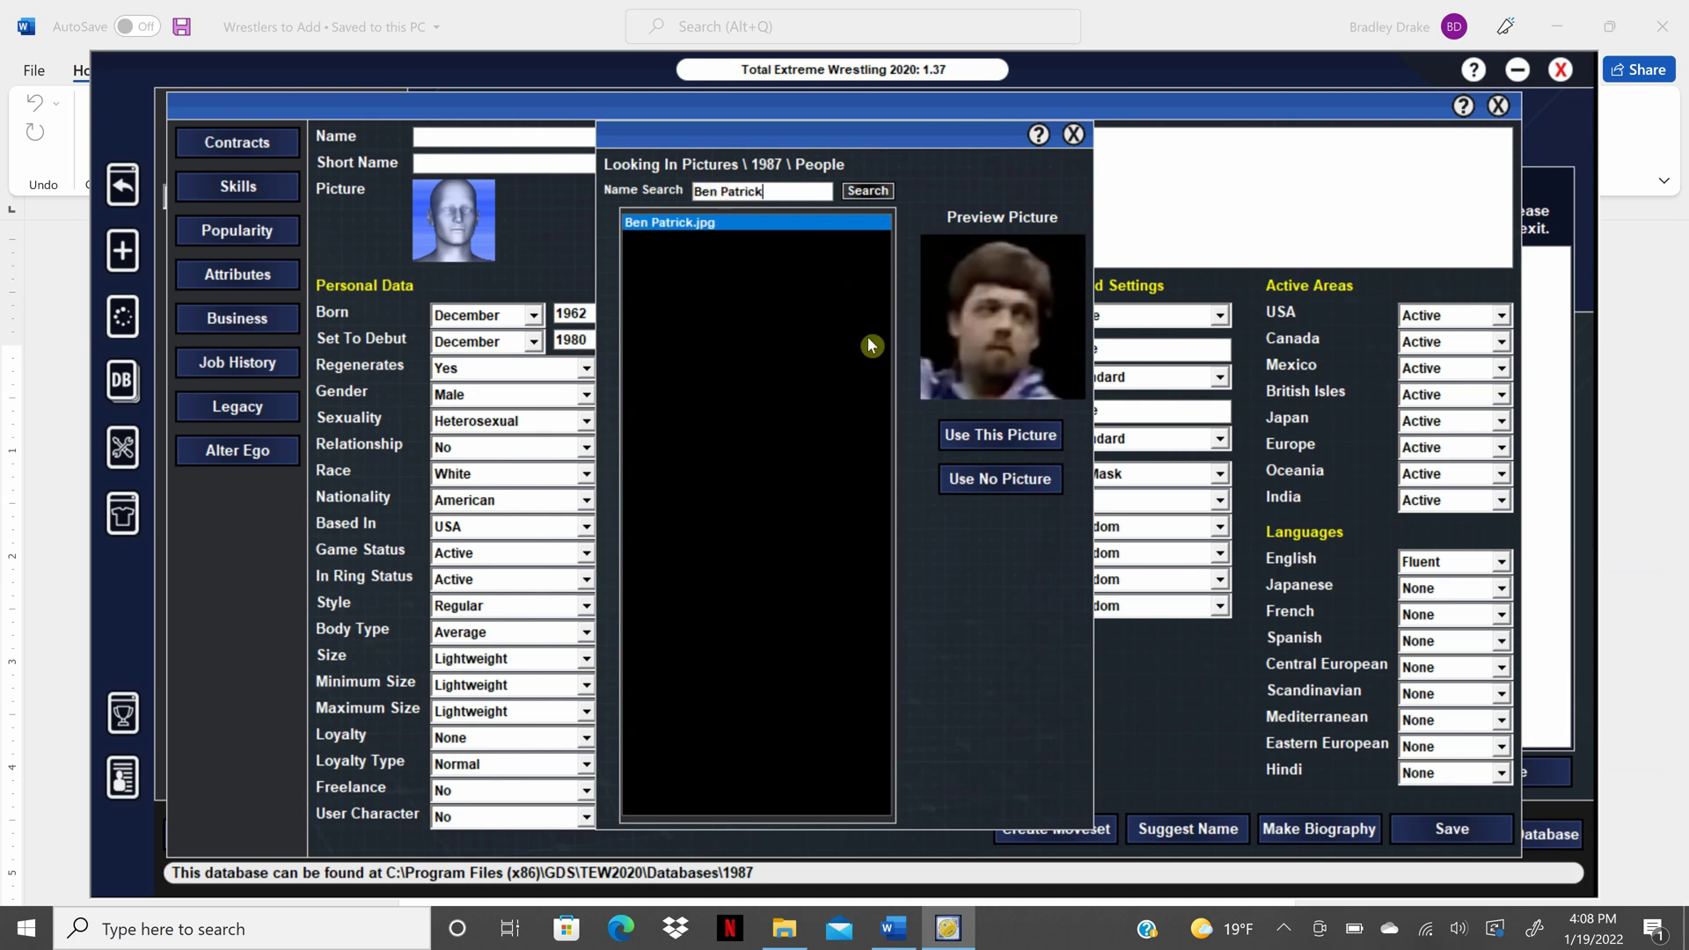
click(1006, 434)
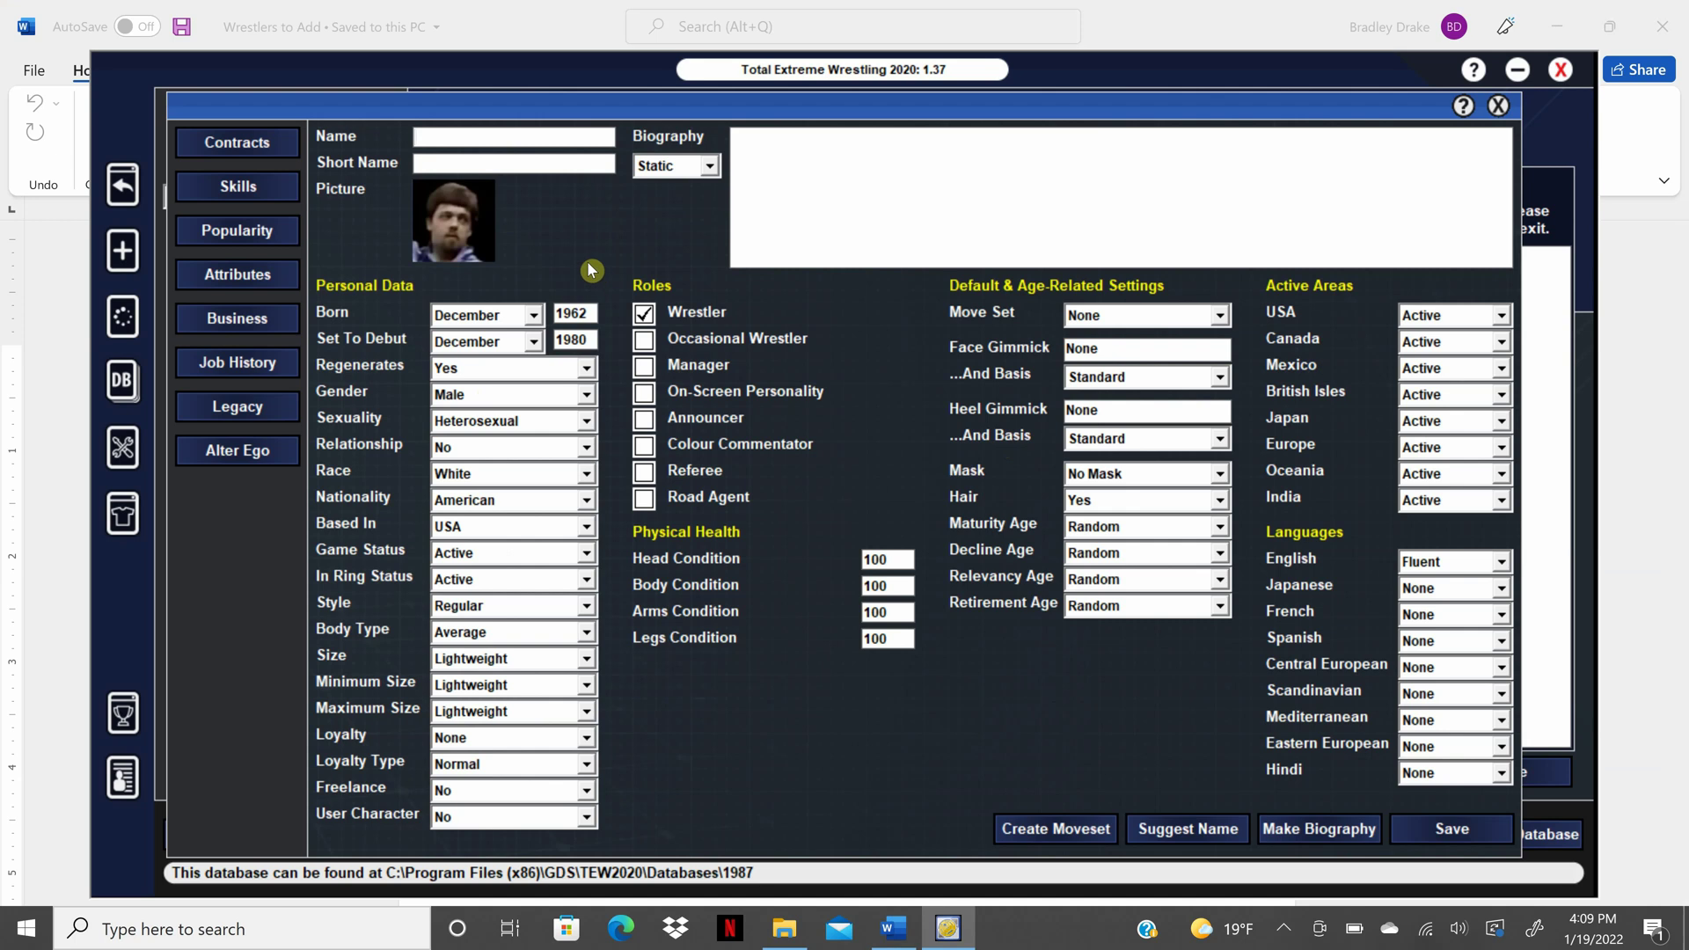
Step: Enter the second wrestler's full name as the Name and the surname as the Short Name
click(439, 138)
text(Ben Patrick)
key(Tab)
text(Patrick)
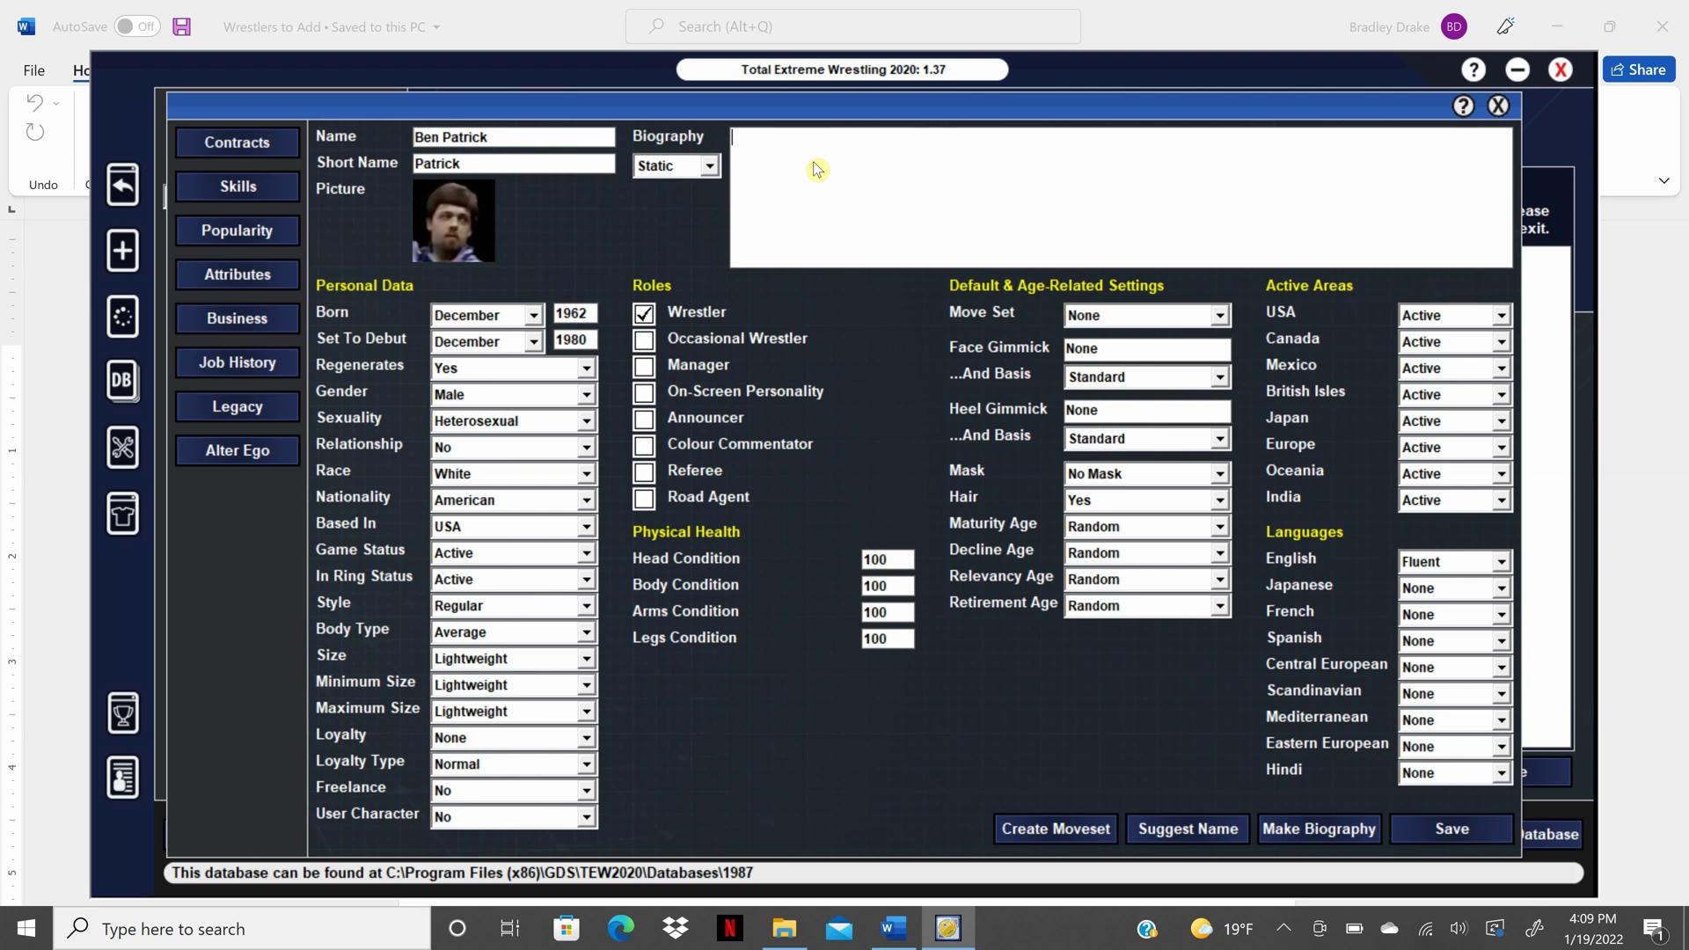
Step: Write a biography stating that the wrestler is from Pittsburgh, Pennsylvania and has worked as enhancement talent for the AWA
click(893, 929)
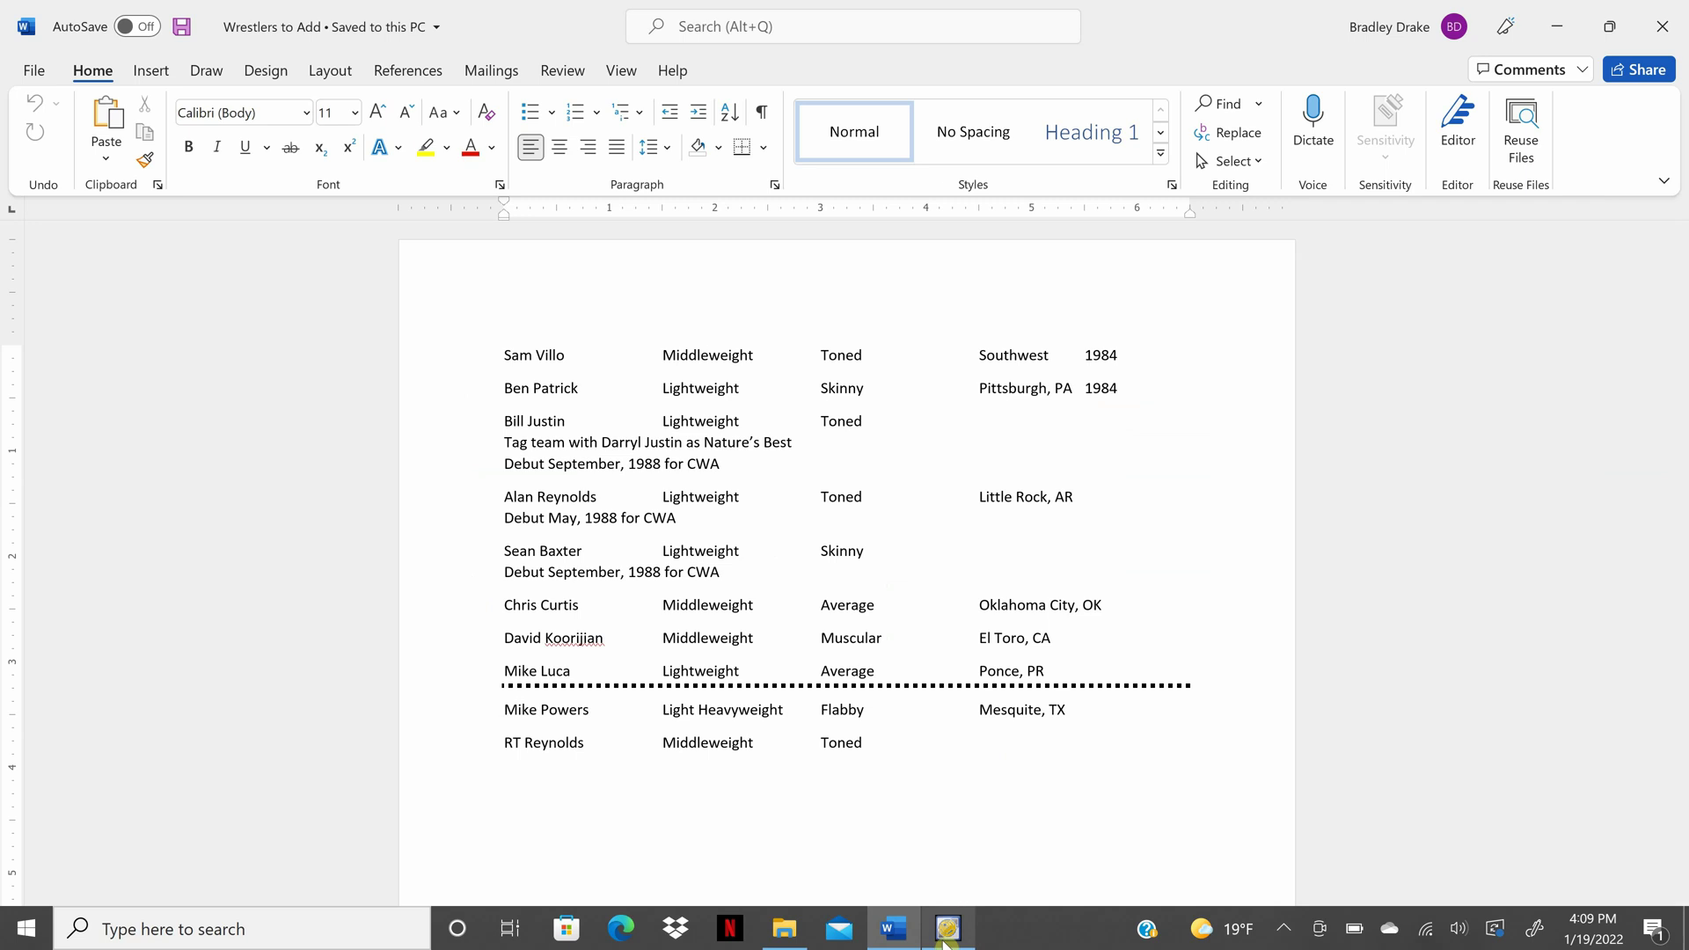
click(946, 931)
click(829, 200)
text(Be)
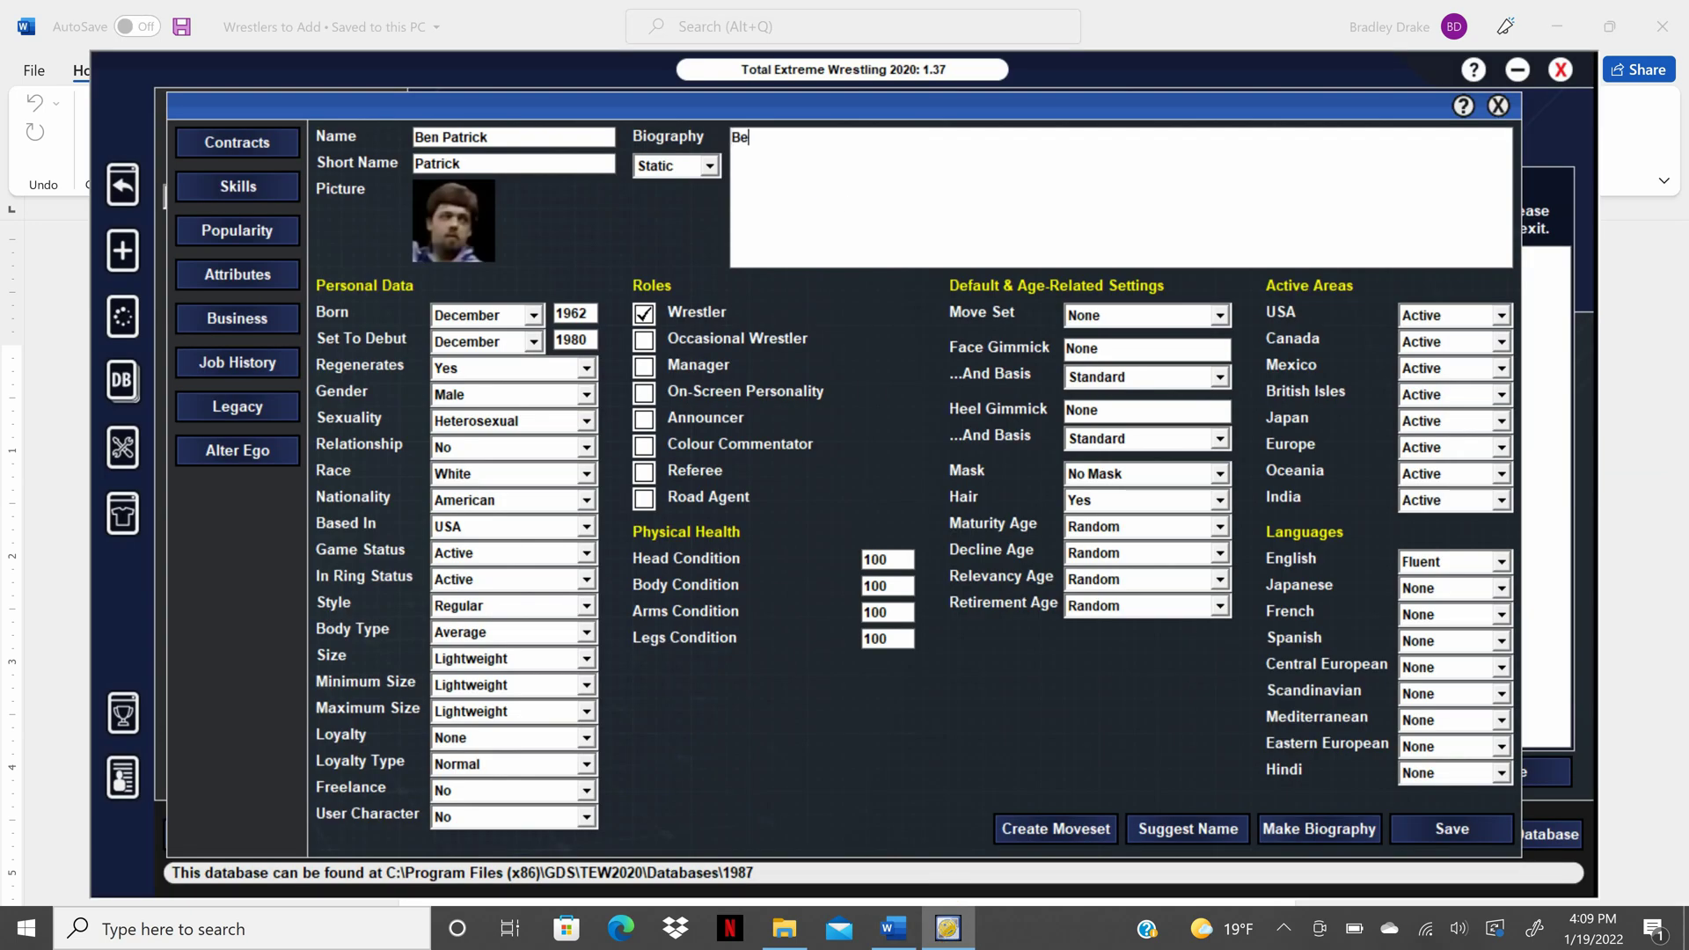
text(n Patrick is from Pittsburgh, )
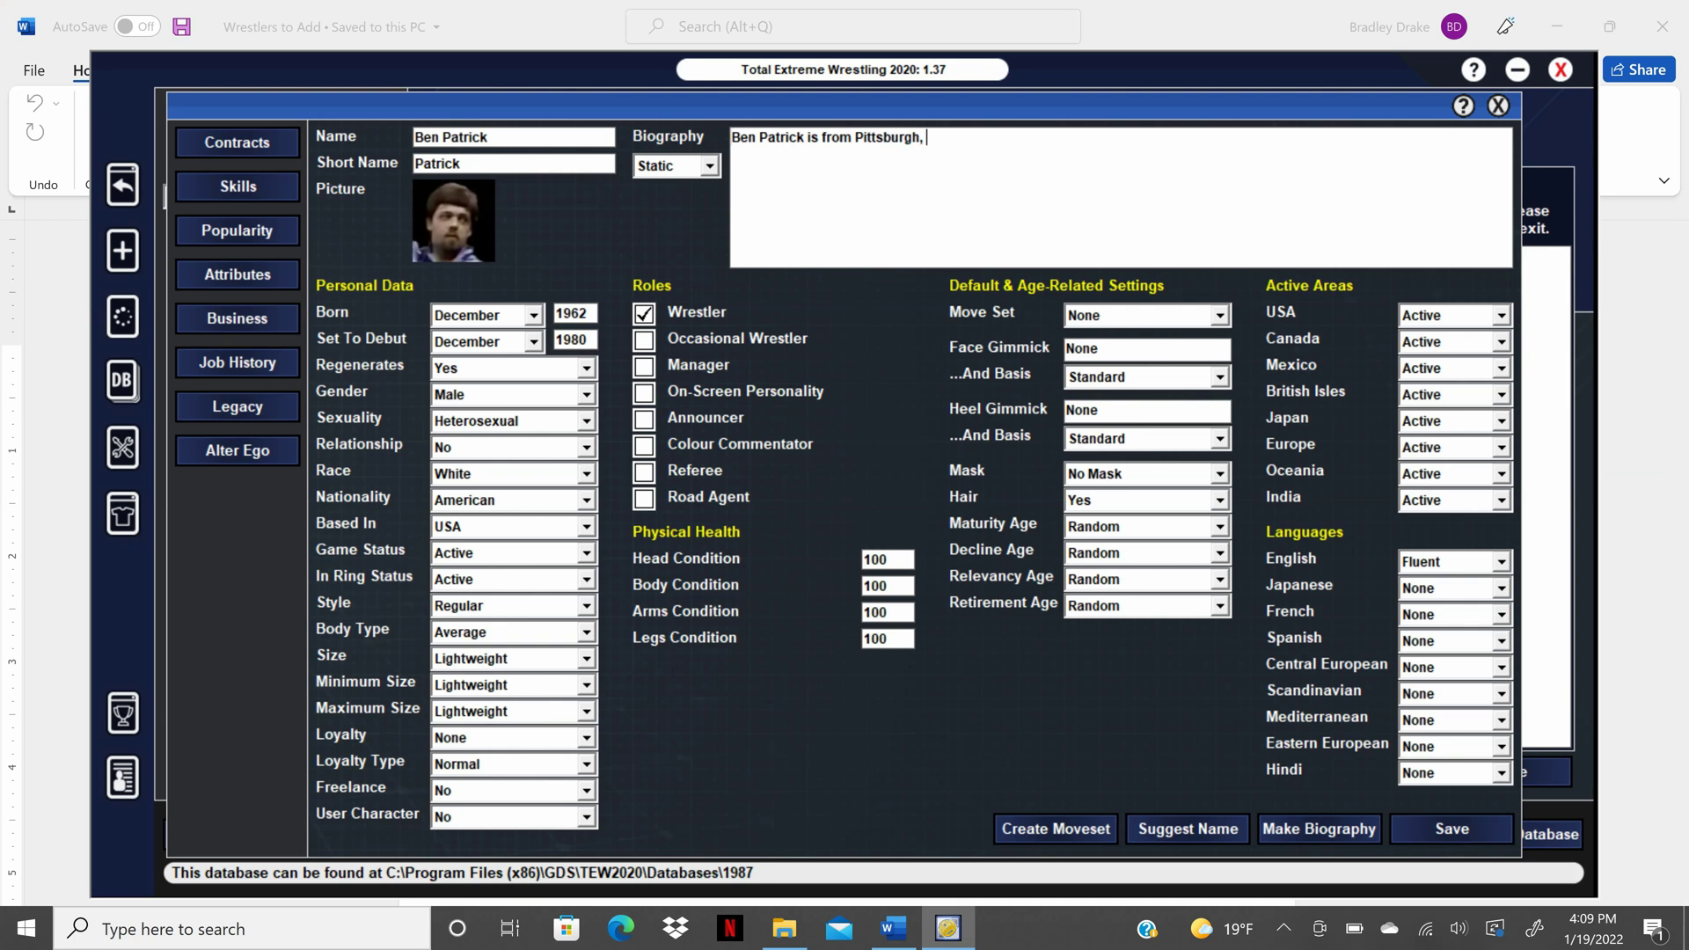
text(Pennsylvania an w)
key(BackSpace)
key(BackSpace)
text(d h)
key(BackSpace)
text(as worked as enh)
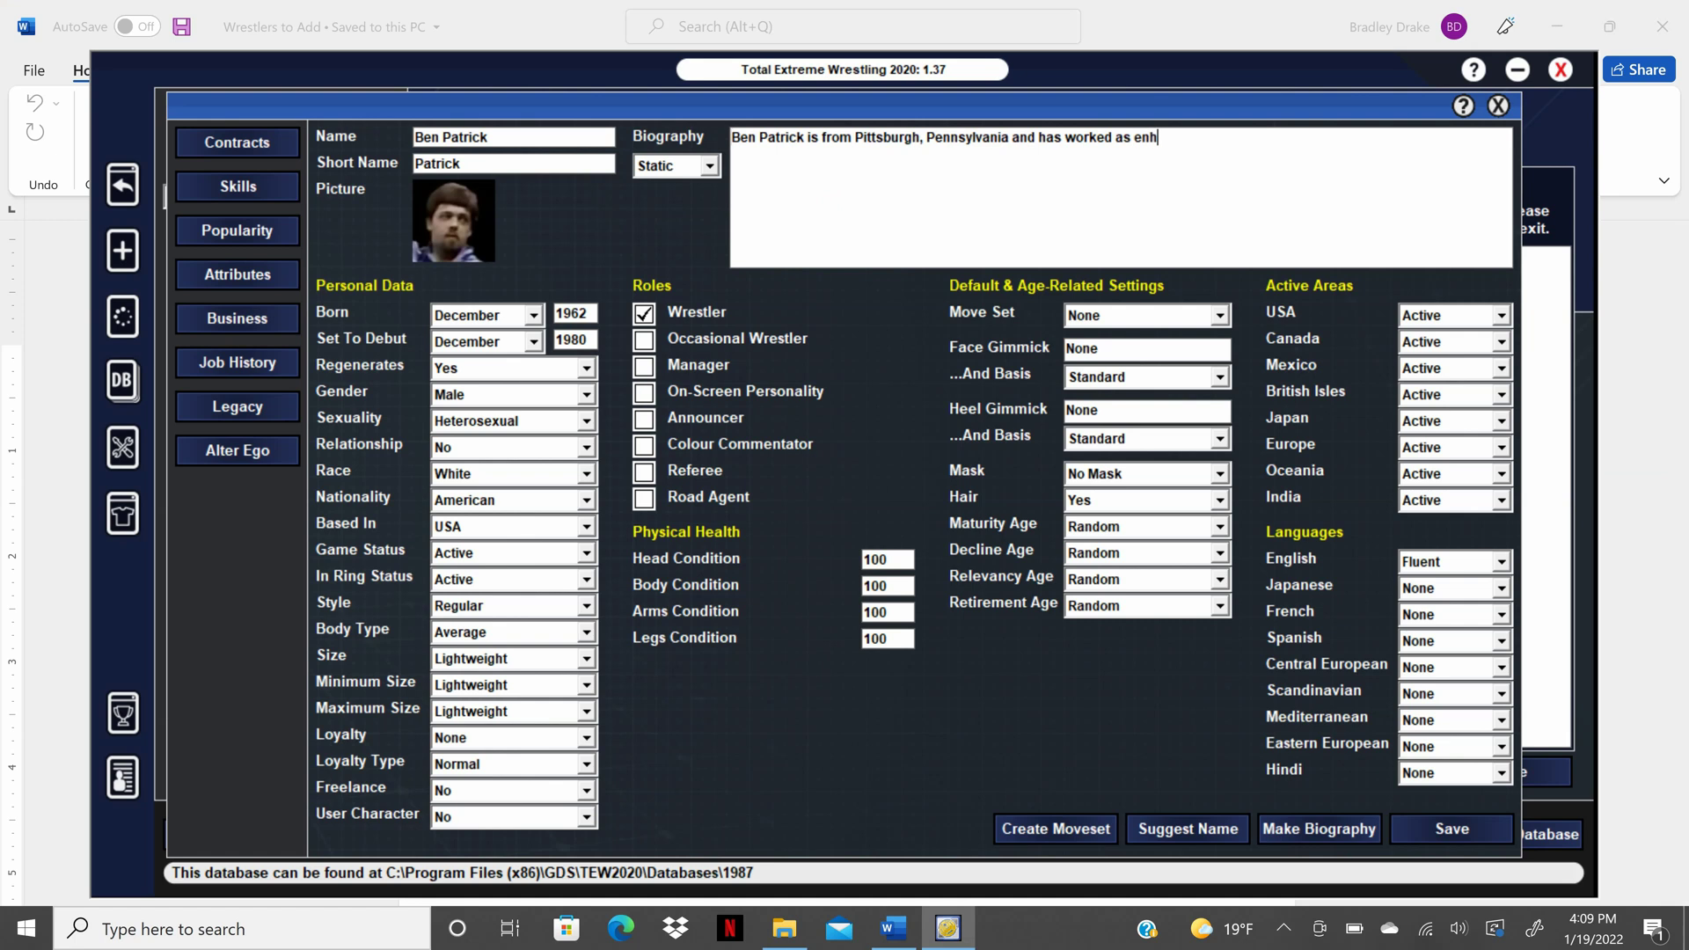
text(ancement talent for the AWA.)
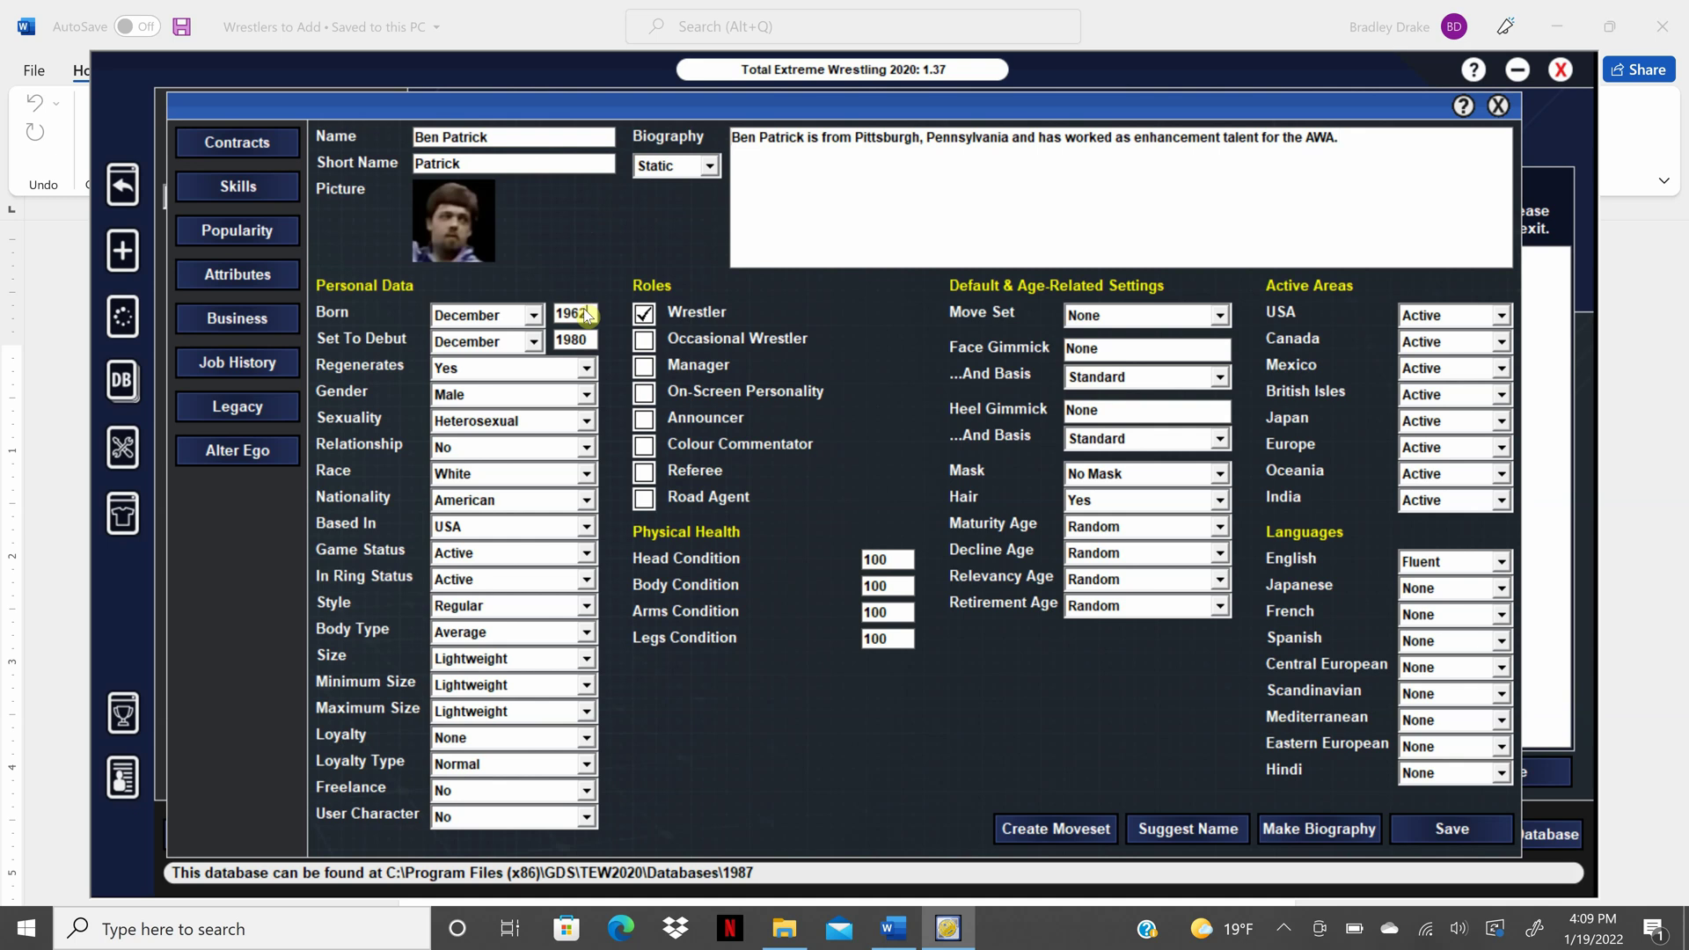
Step: Update the worker's birth year, set the debut year to 1981 and set Regenerates to No
key(BackSpace)
text(3)
key(Tab)
key(BackSpace)
text(1)
click(587, 369)
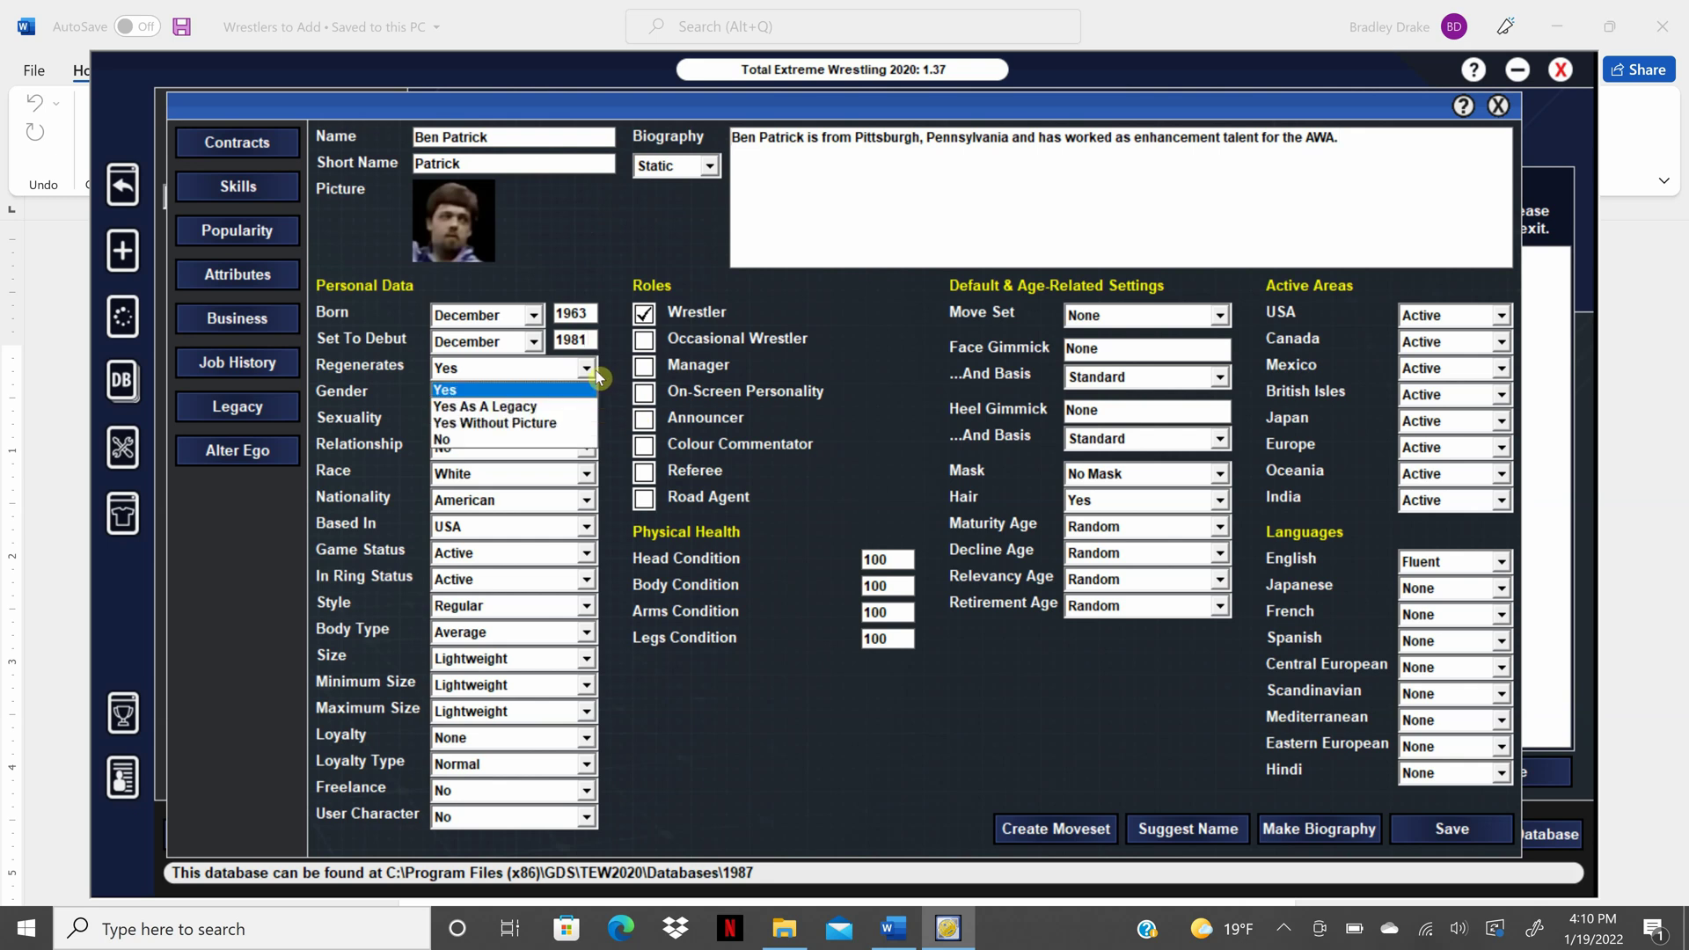
click(548, 444)
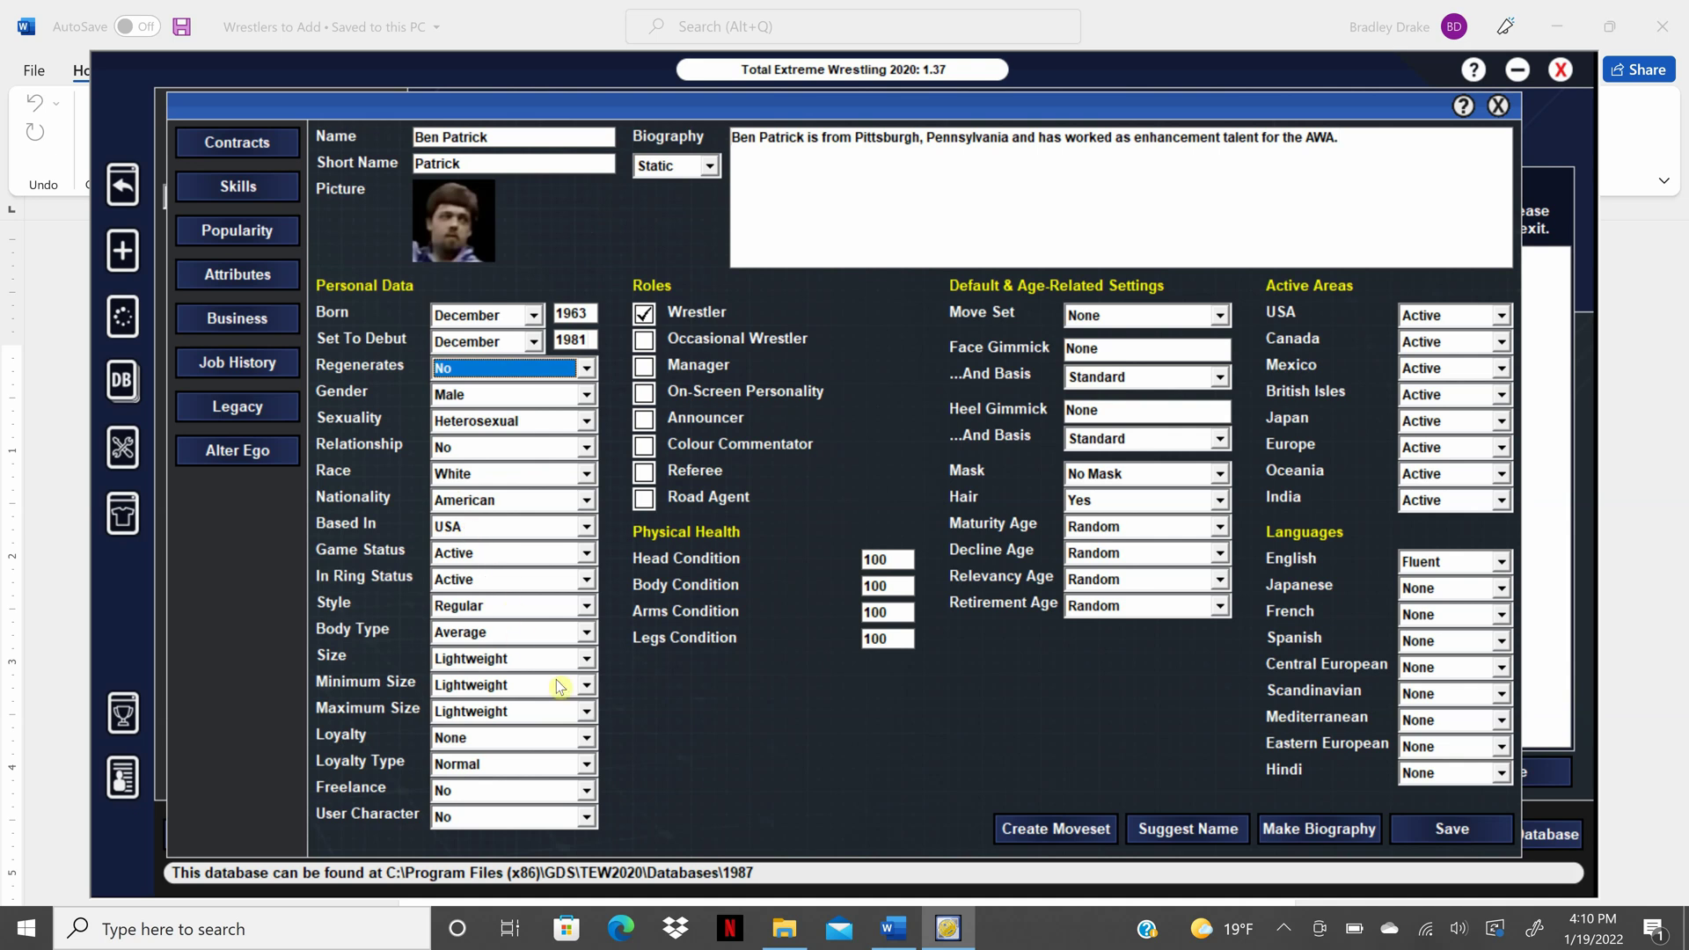
Step: Check the second wrestler's build in the Word list and set the worker's Body Type to Skinny
click(903, 932)
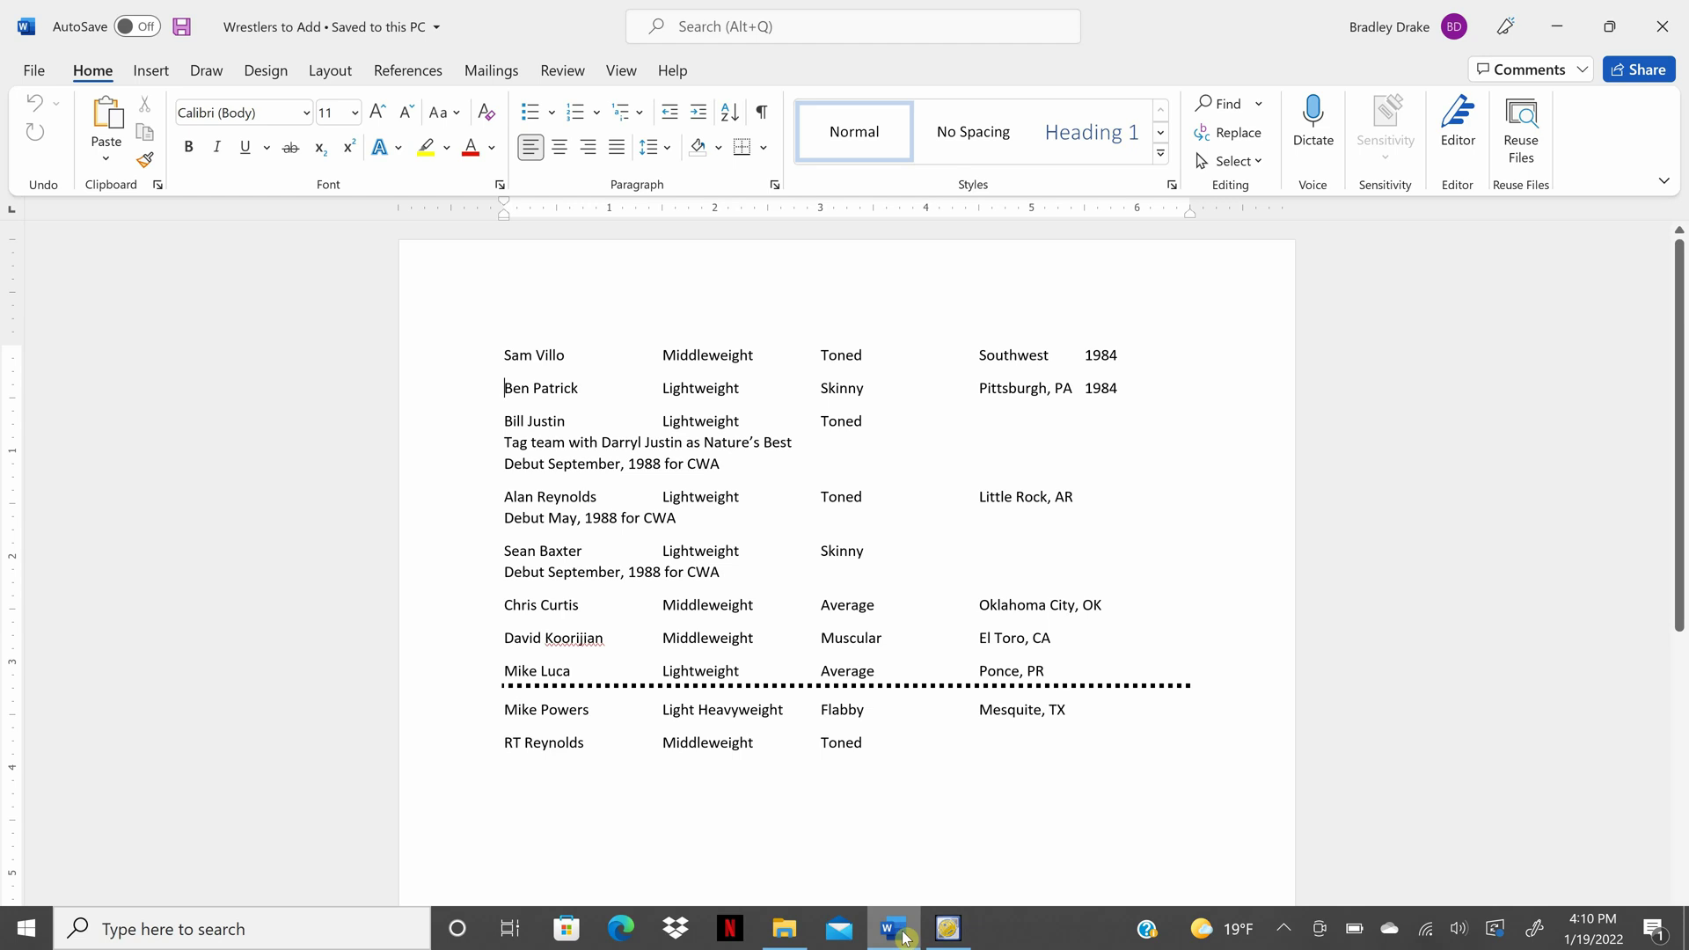
click(948, 931)
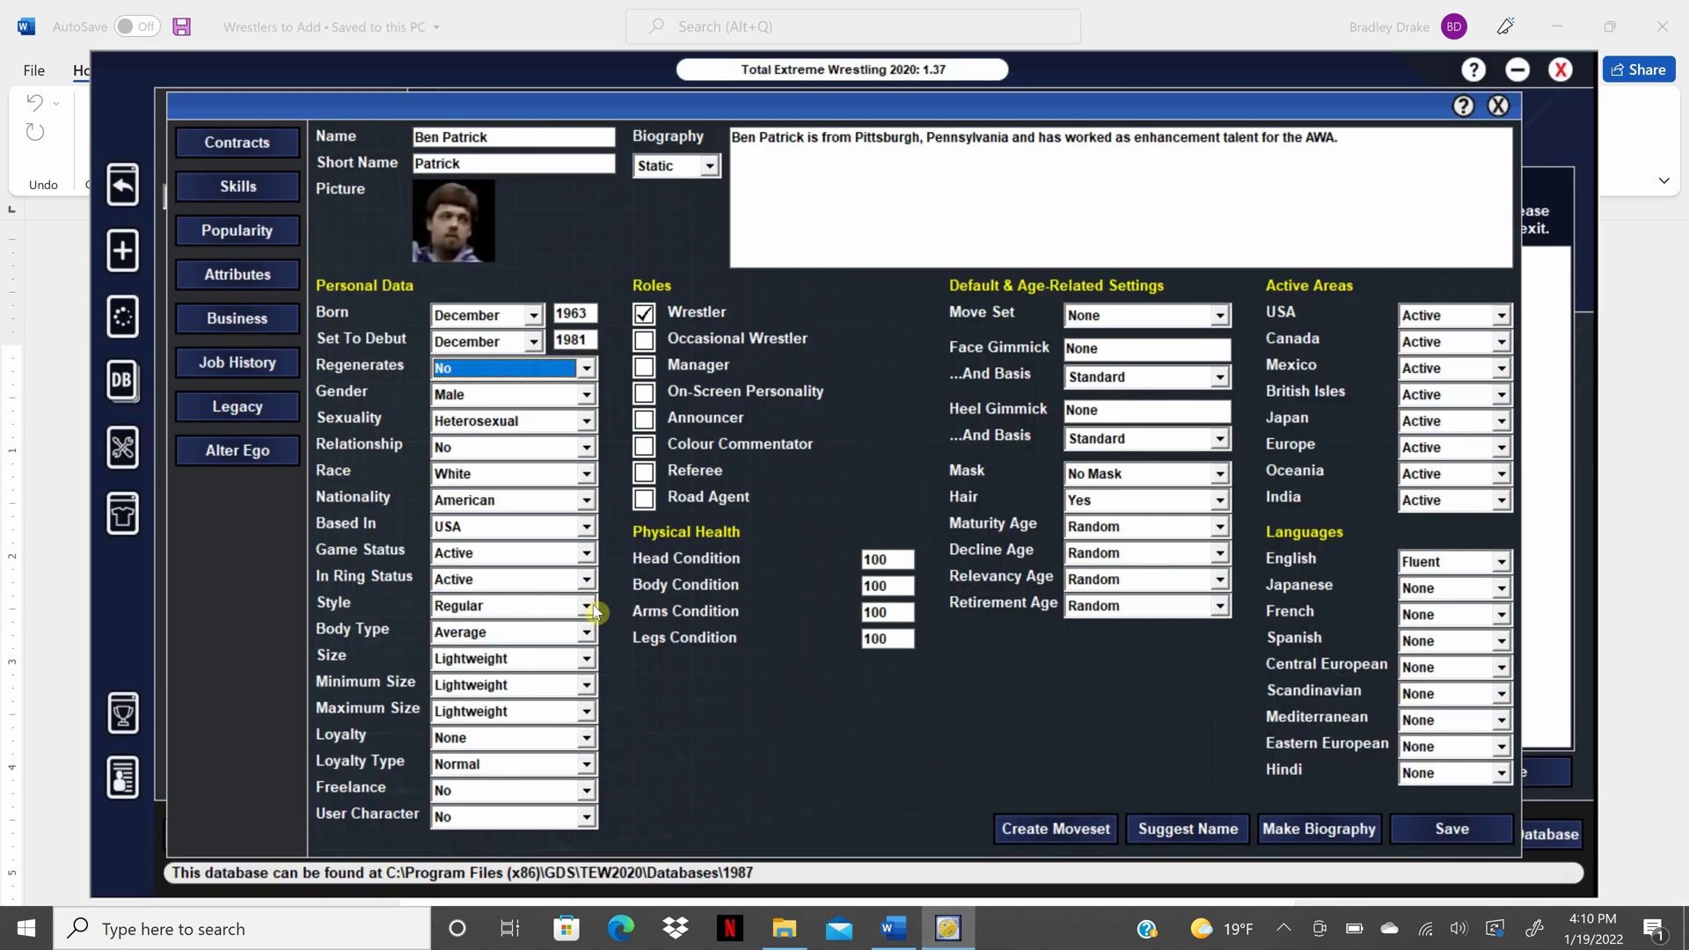
click(587, 632)
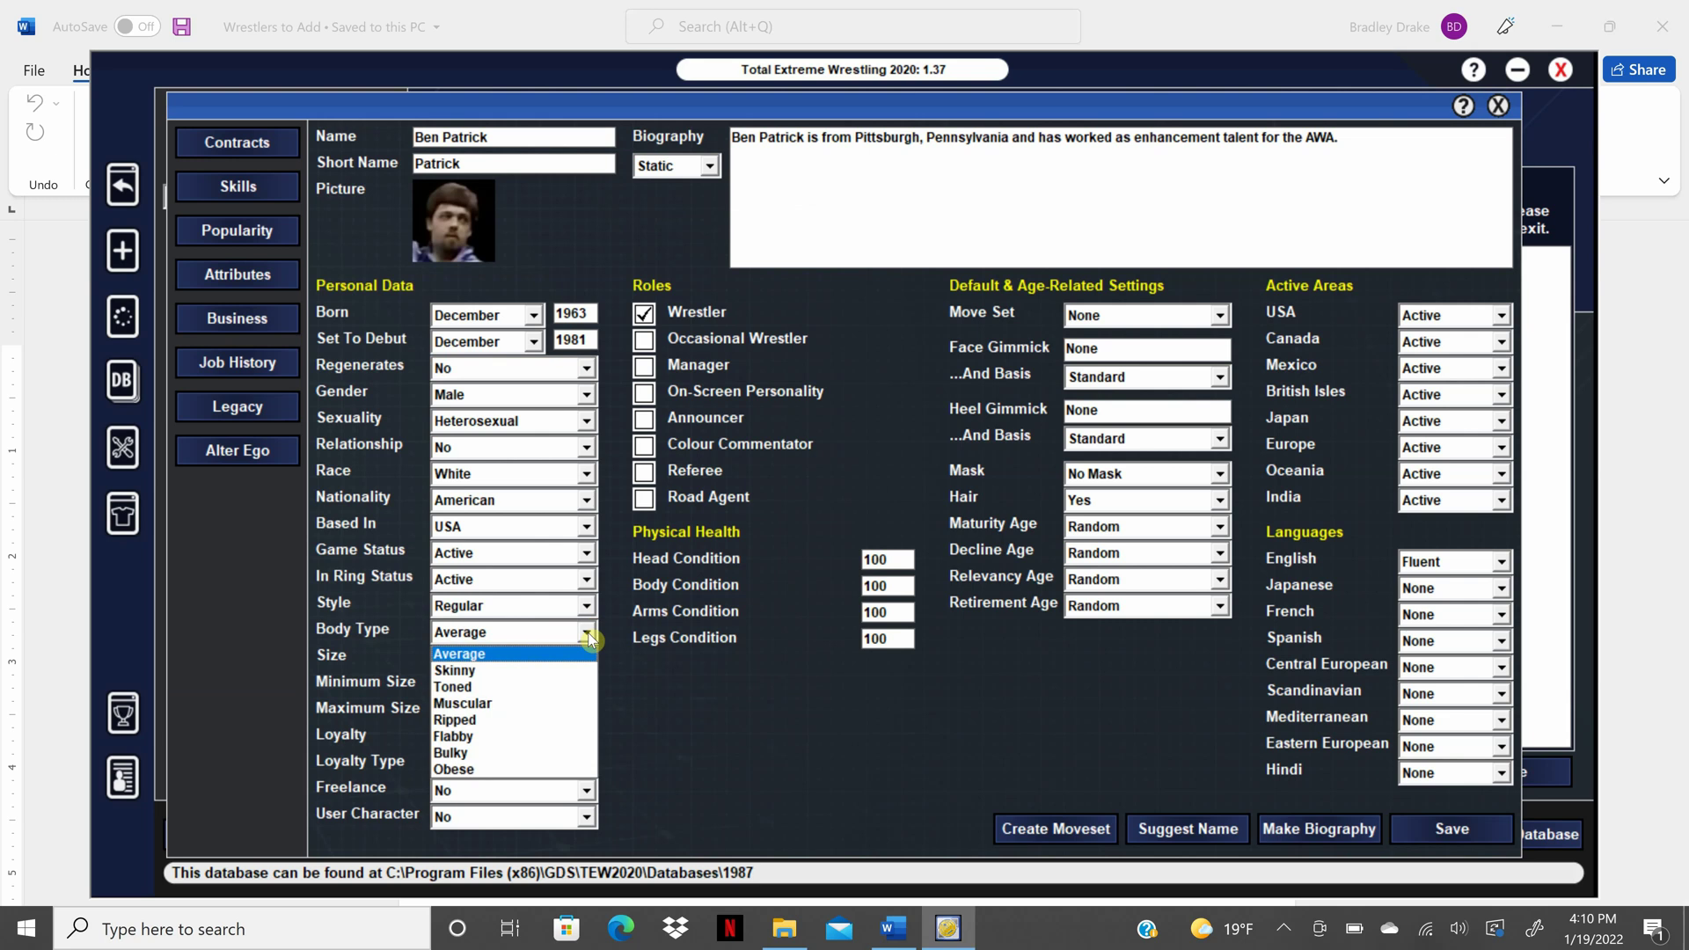
click(572, 667)
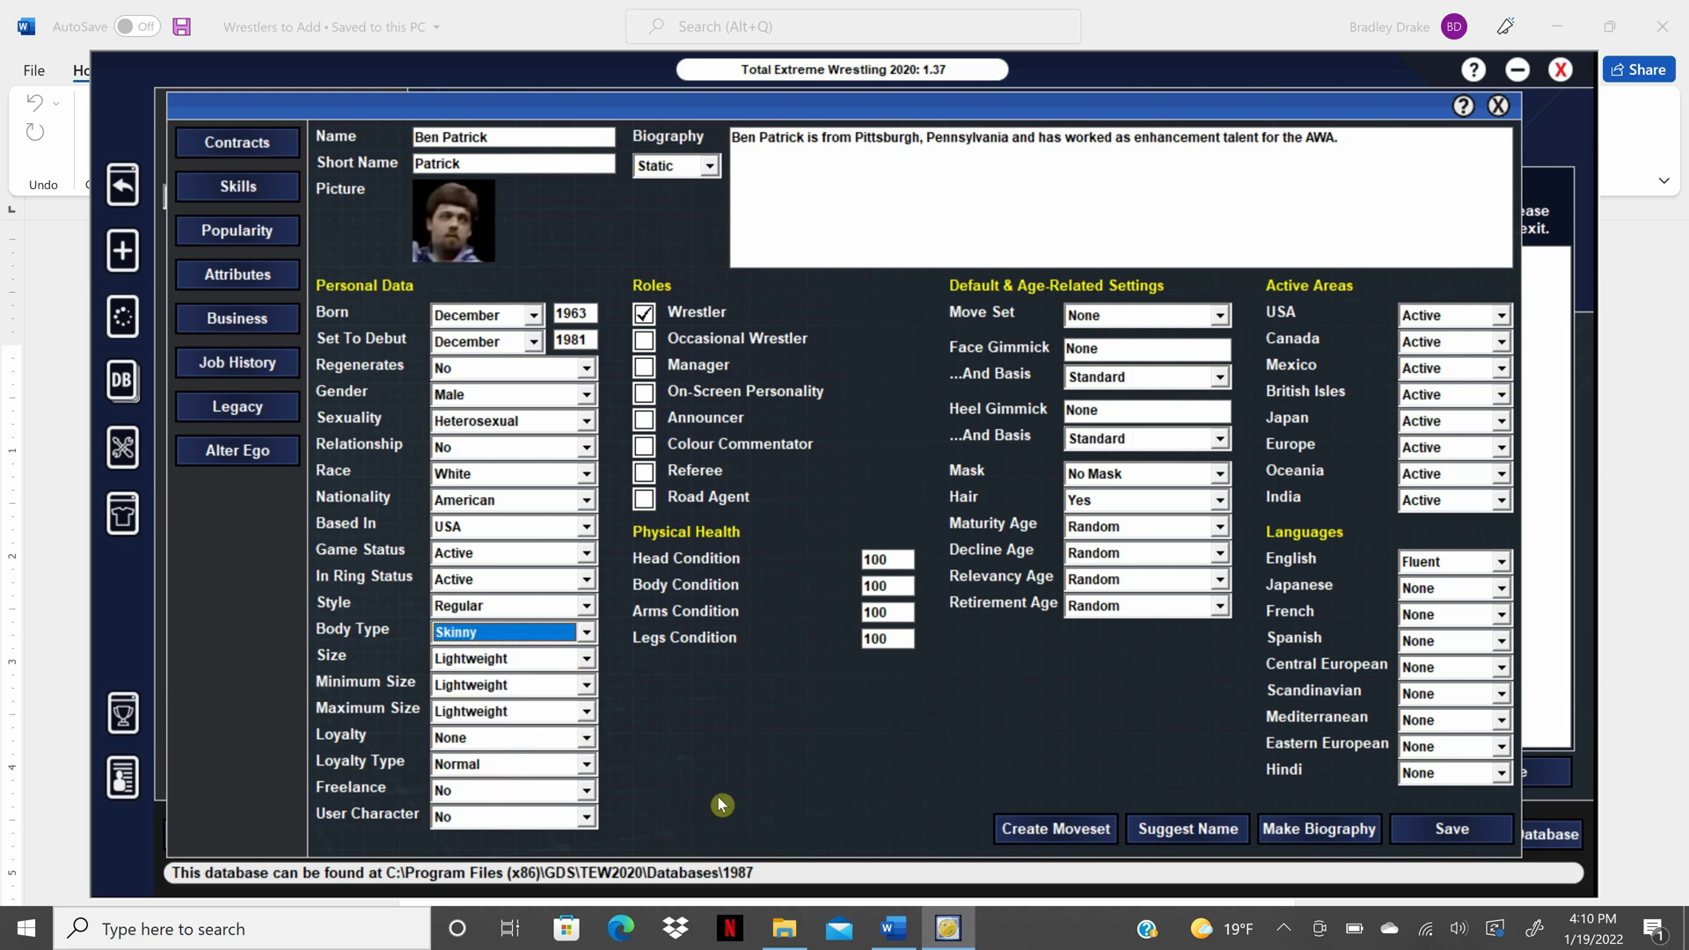
Step: Set the worker's Move Set to Generic Jobber
click(1221, 315)
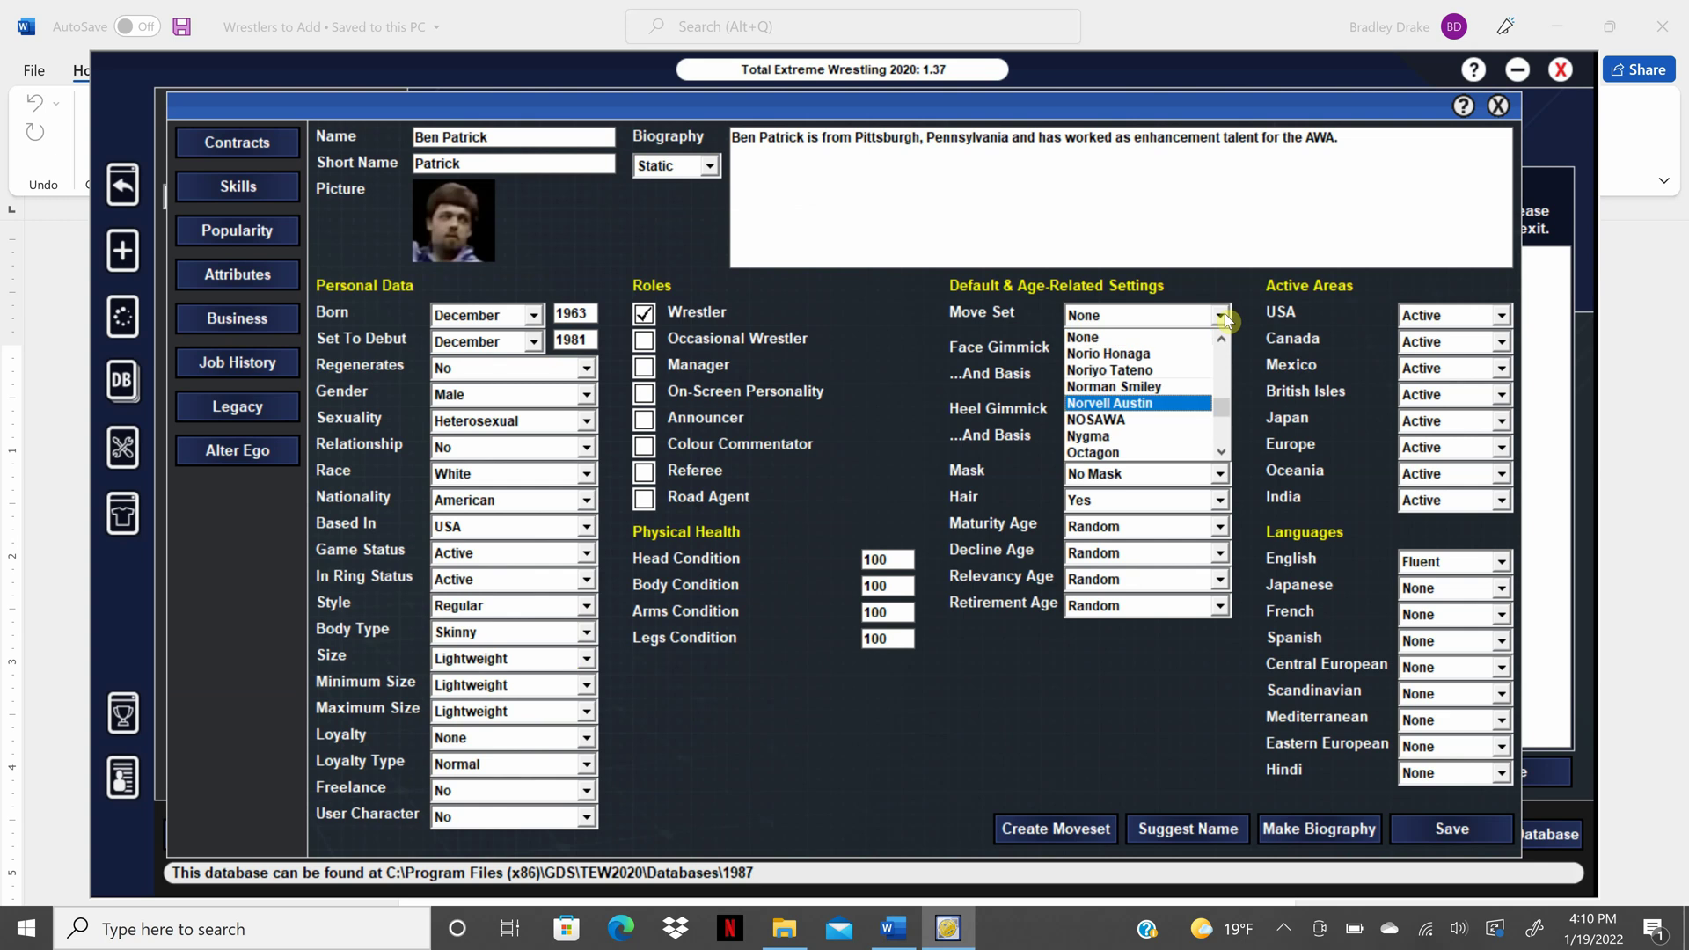
mouse_move(1222, 348)
mouse_down()
mouse_move(1228, 396)
mouse_move(1225, 381)
mouse_up()
click(1222, 338)
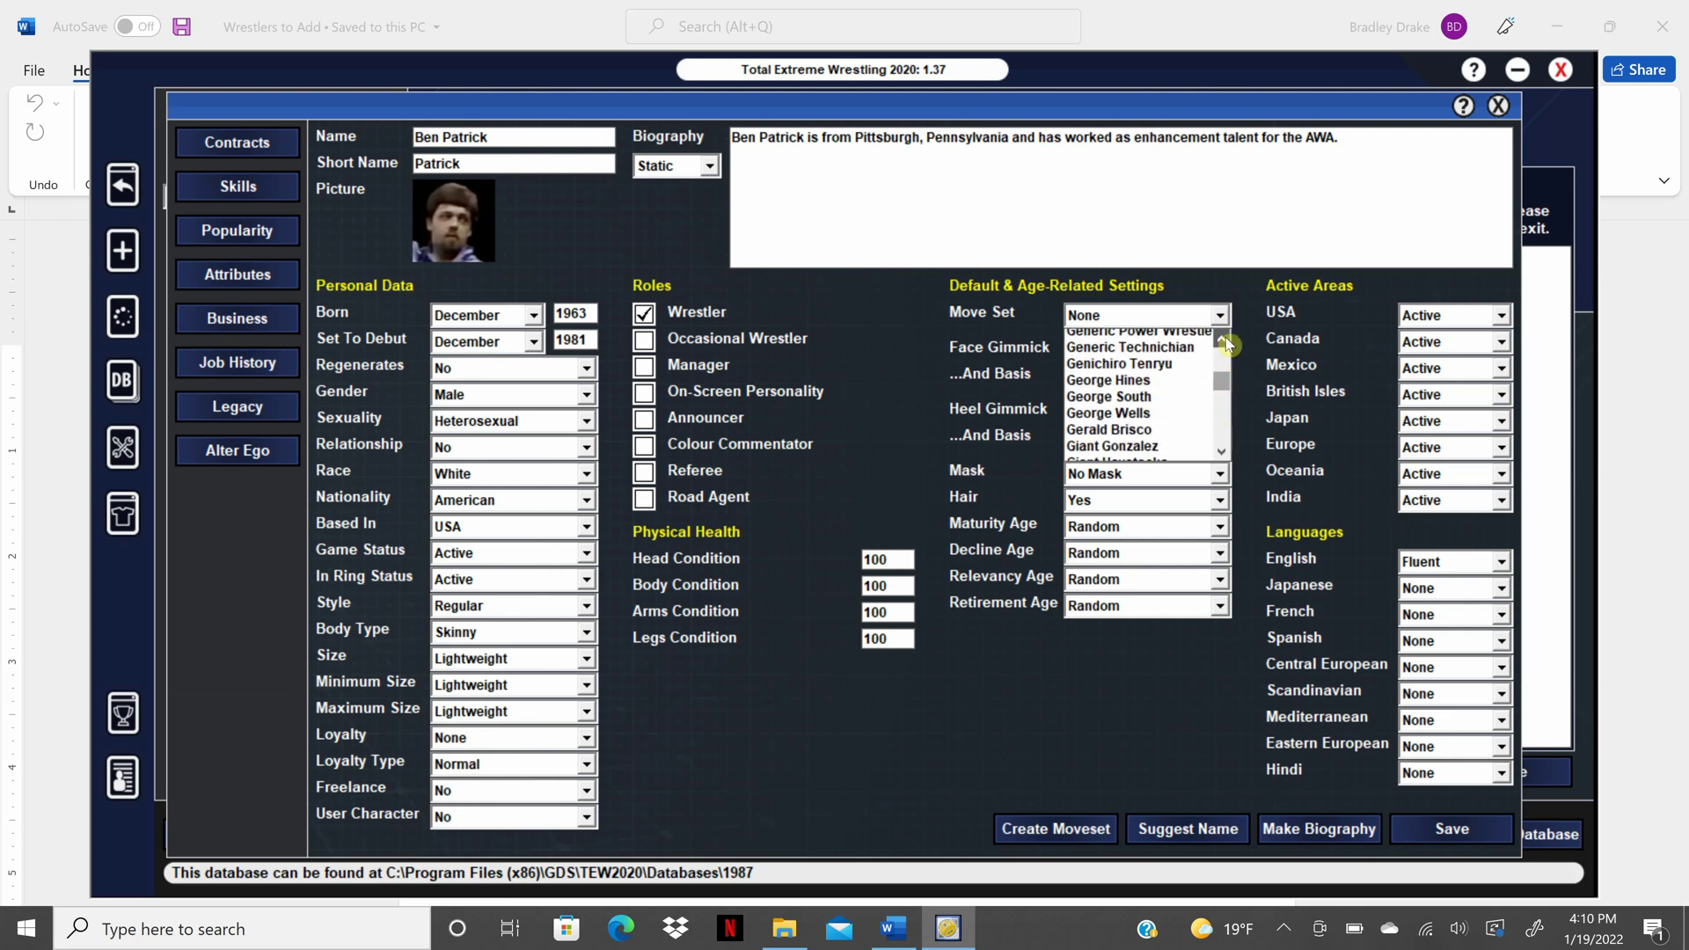
click(1222, 338)
click(1190, 405)
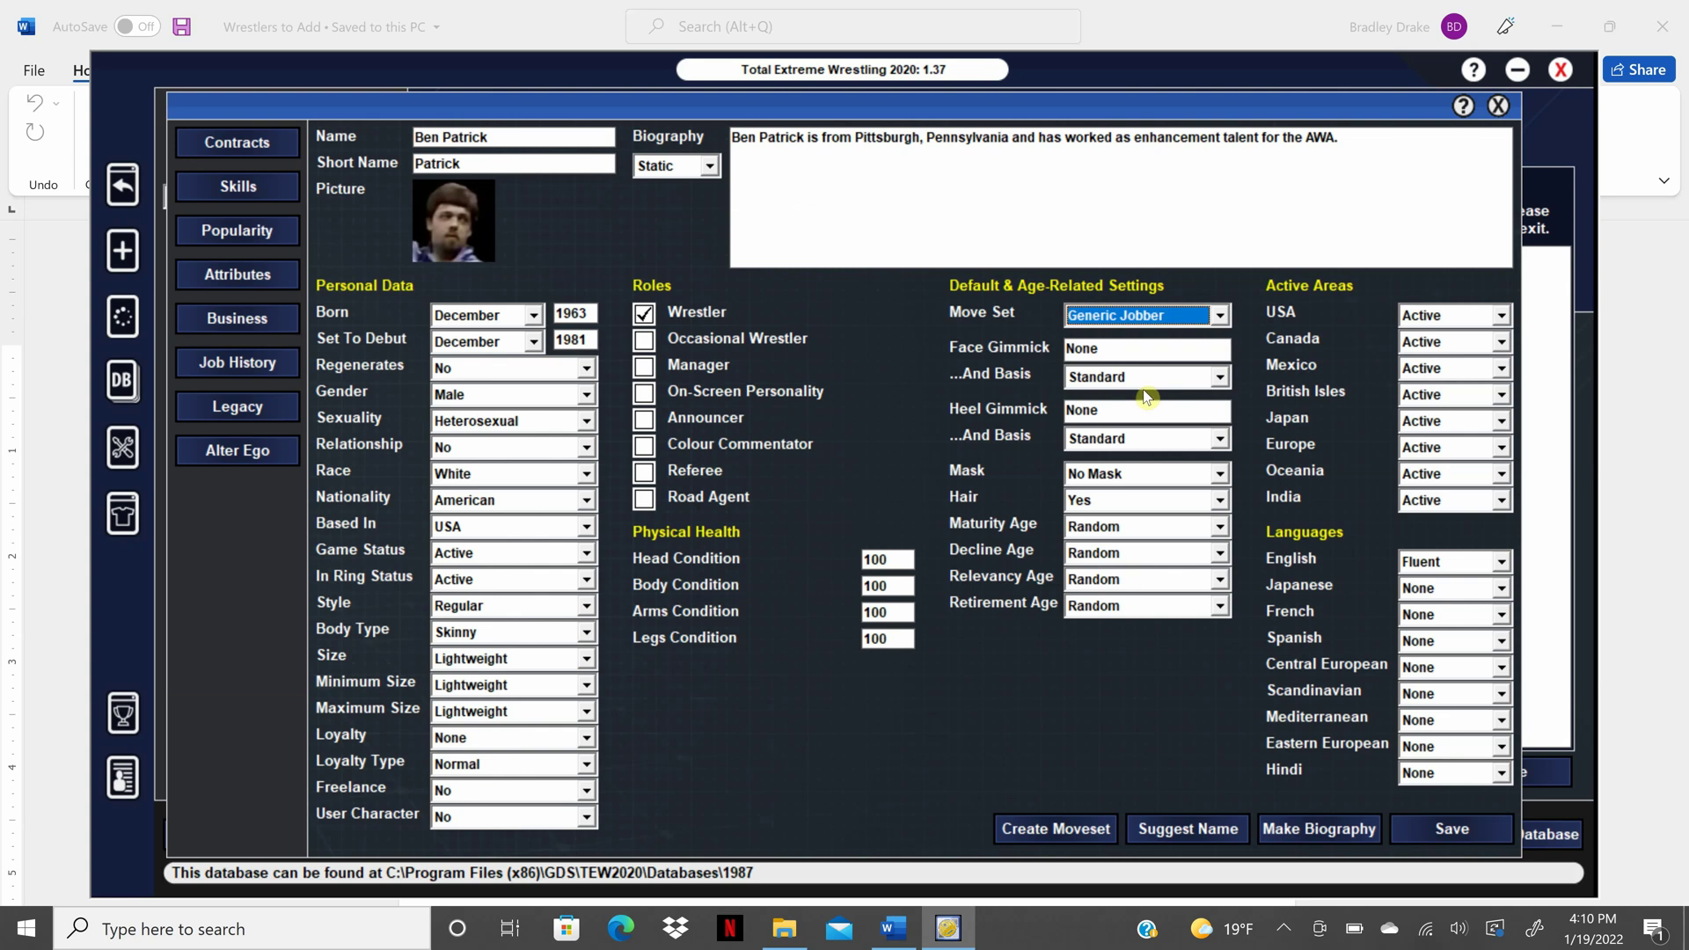
Step: Set both the worker's Face Gimmick and Heel Gimmick to Enhancement Talent
key(Tab)
key(BackSpace)
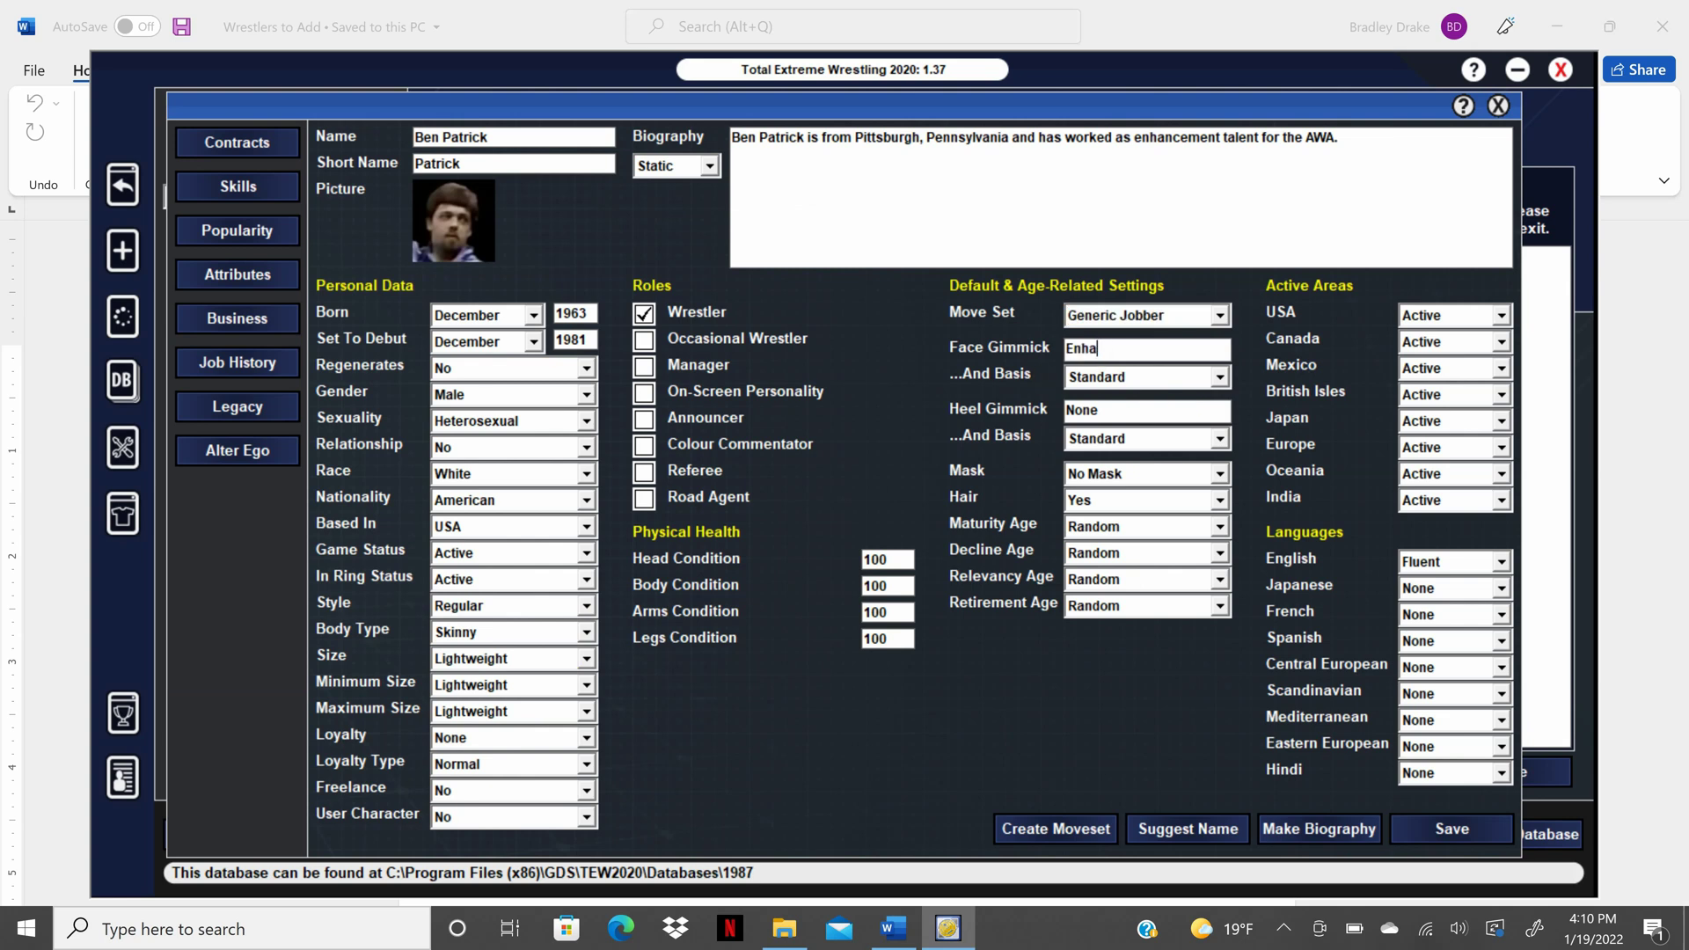
text(Enhancement Talent)
key(Tab)
key(Tab)
text(Enhancement Talent)
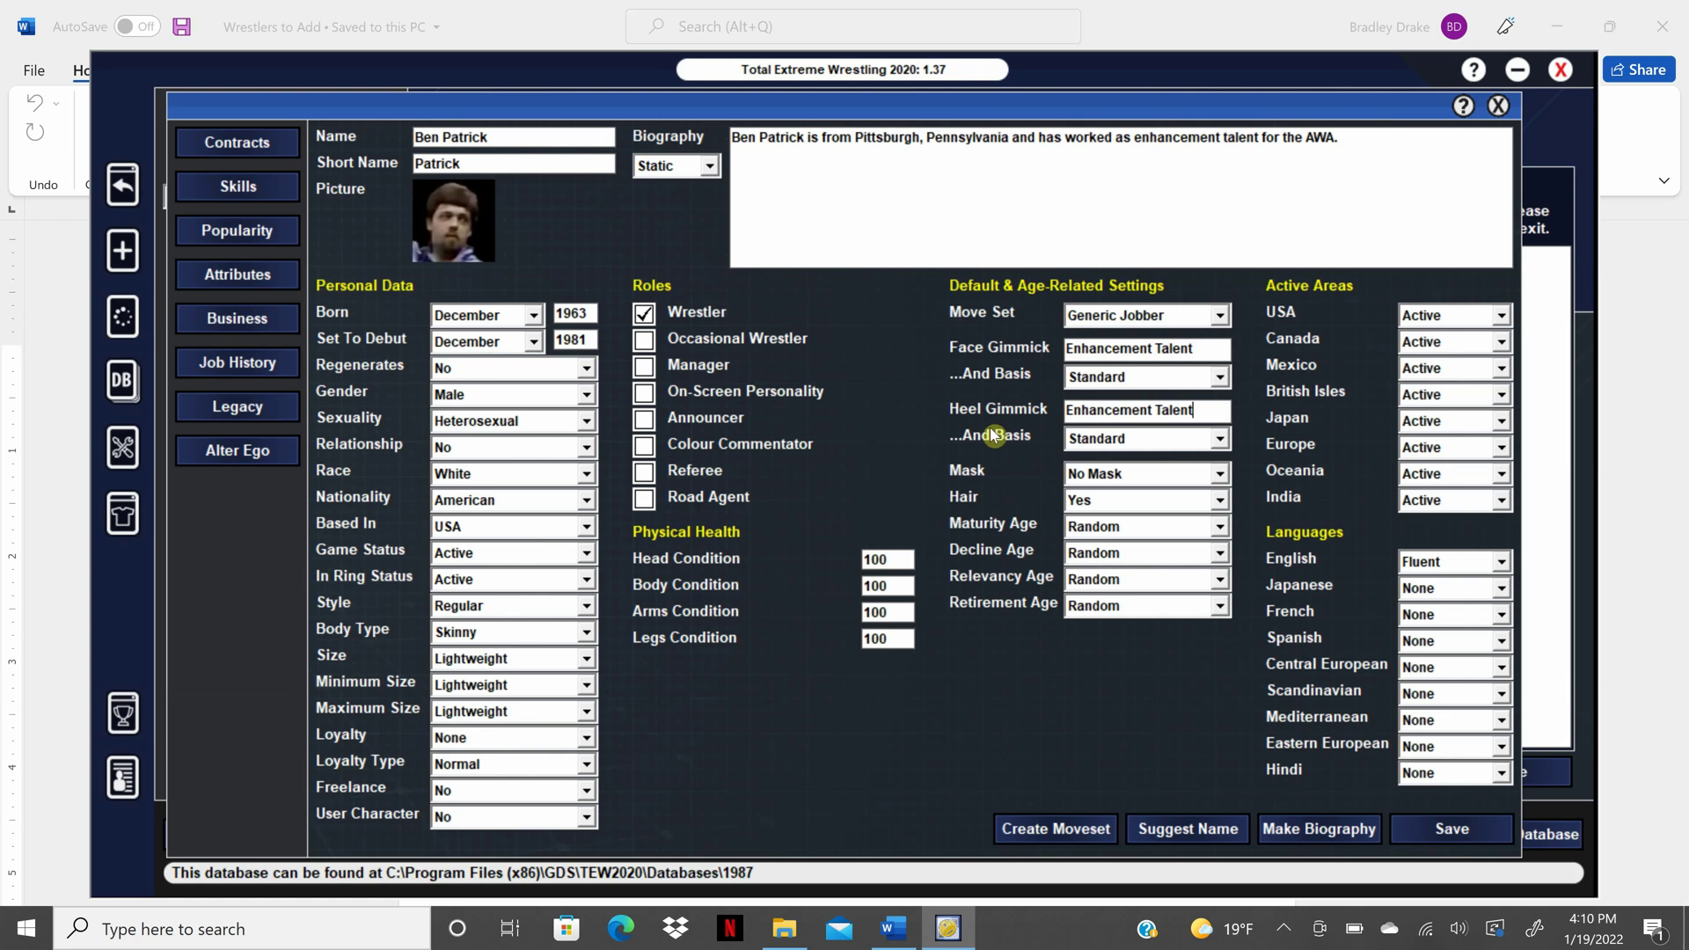
Step: Set the worker's Decline Age to 40 and Retirement Age to 45
click(1221, 554)
scroll(1225, 611, down, 2)
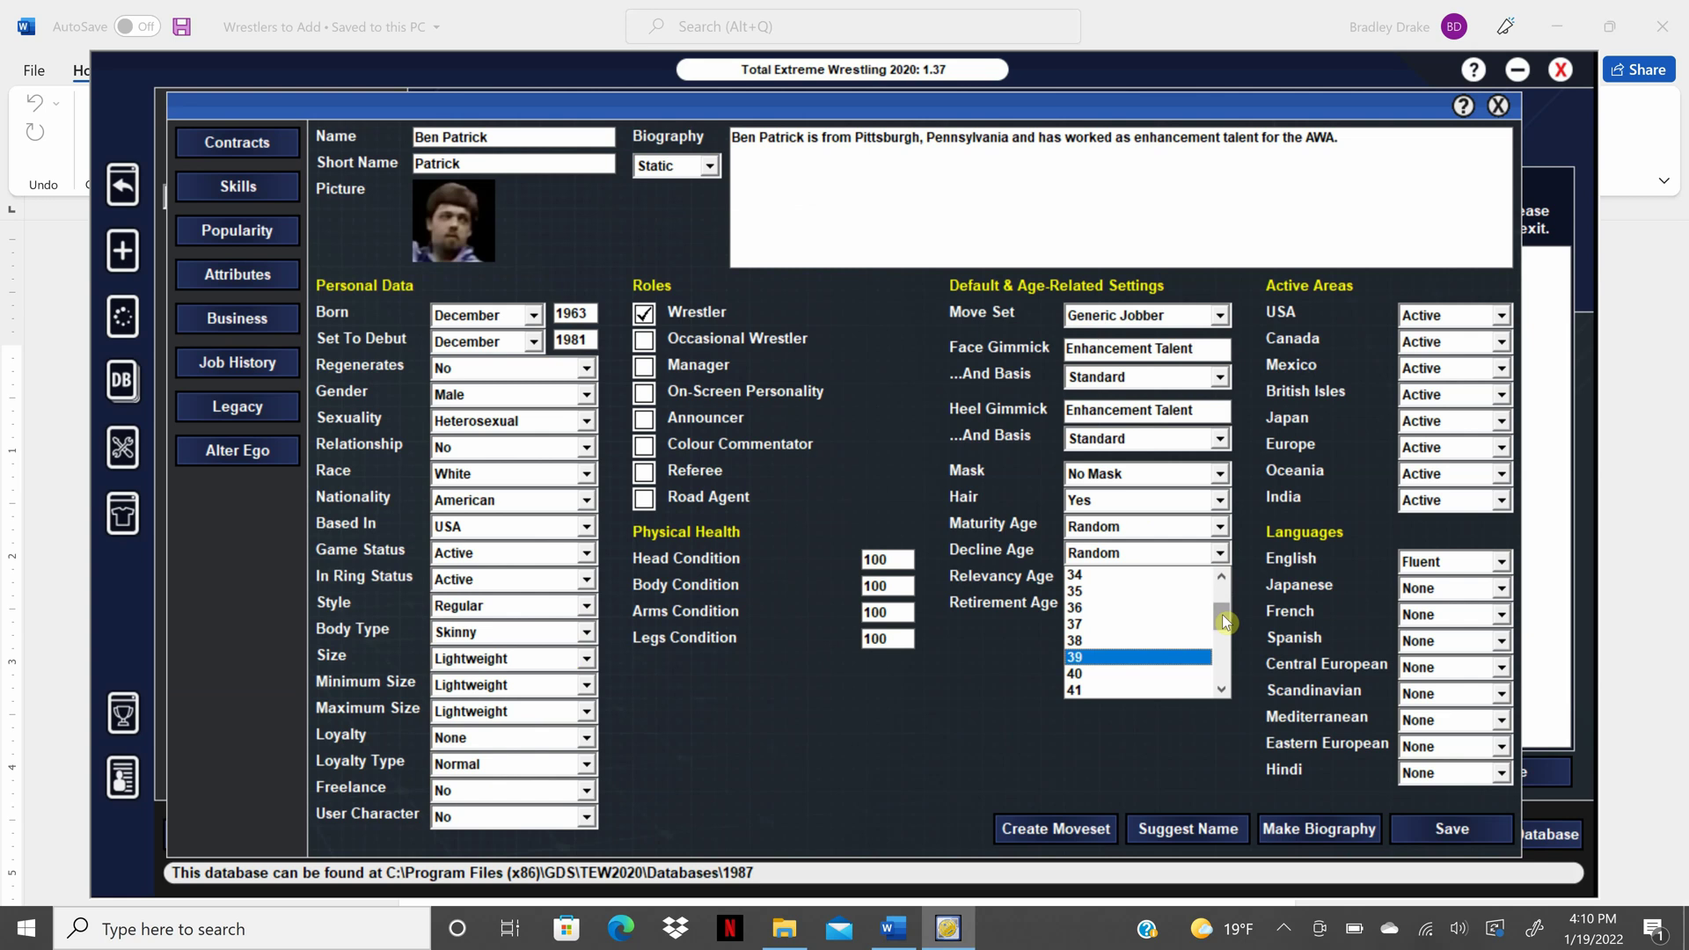
click(1140, 657)
click(1221, 607)
drag(1221, 634, 1221, 684)
click(1166, 722)
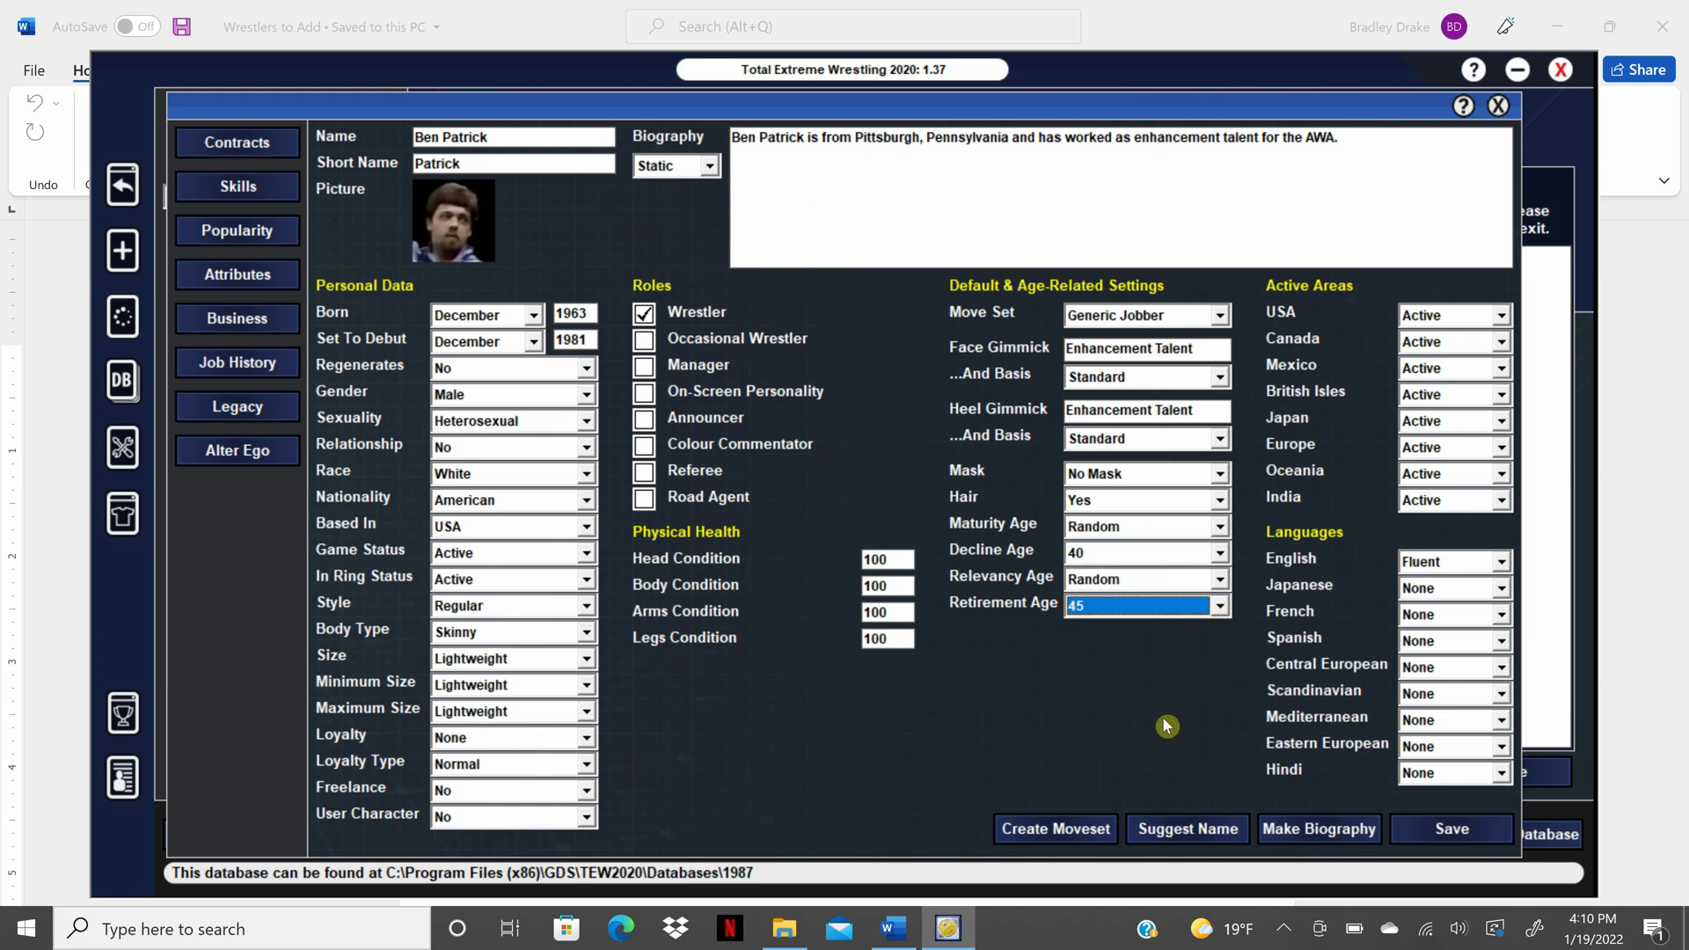
Step: Set Canada, Mexico, British Isles, Japan, Europe, Oceania and India to Inactive in the worker's active areas
click(1502, 343)
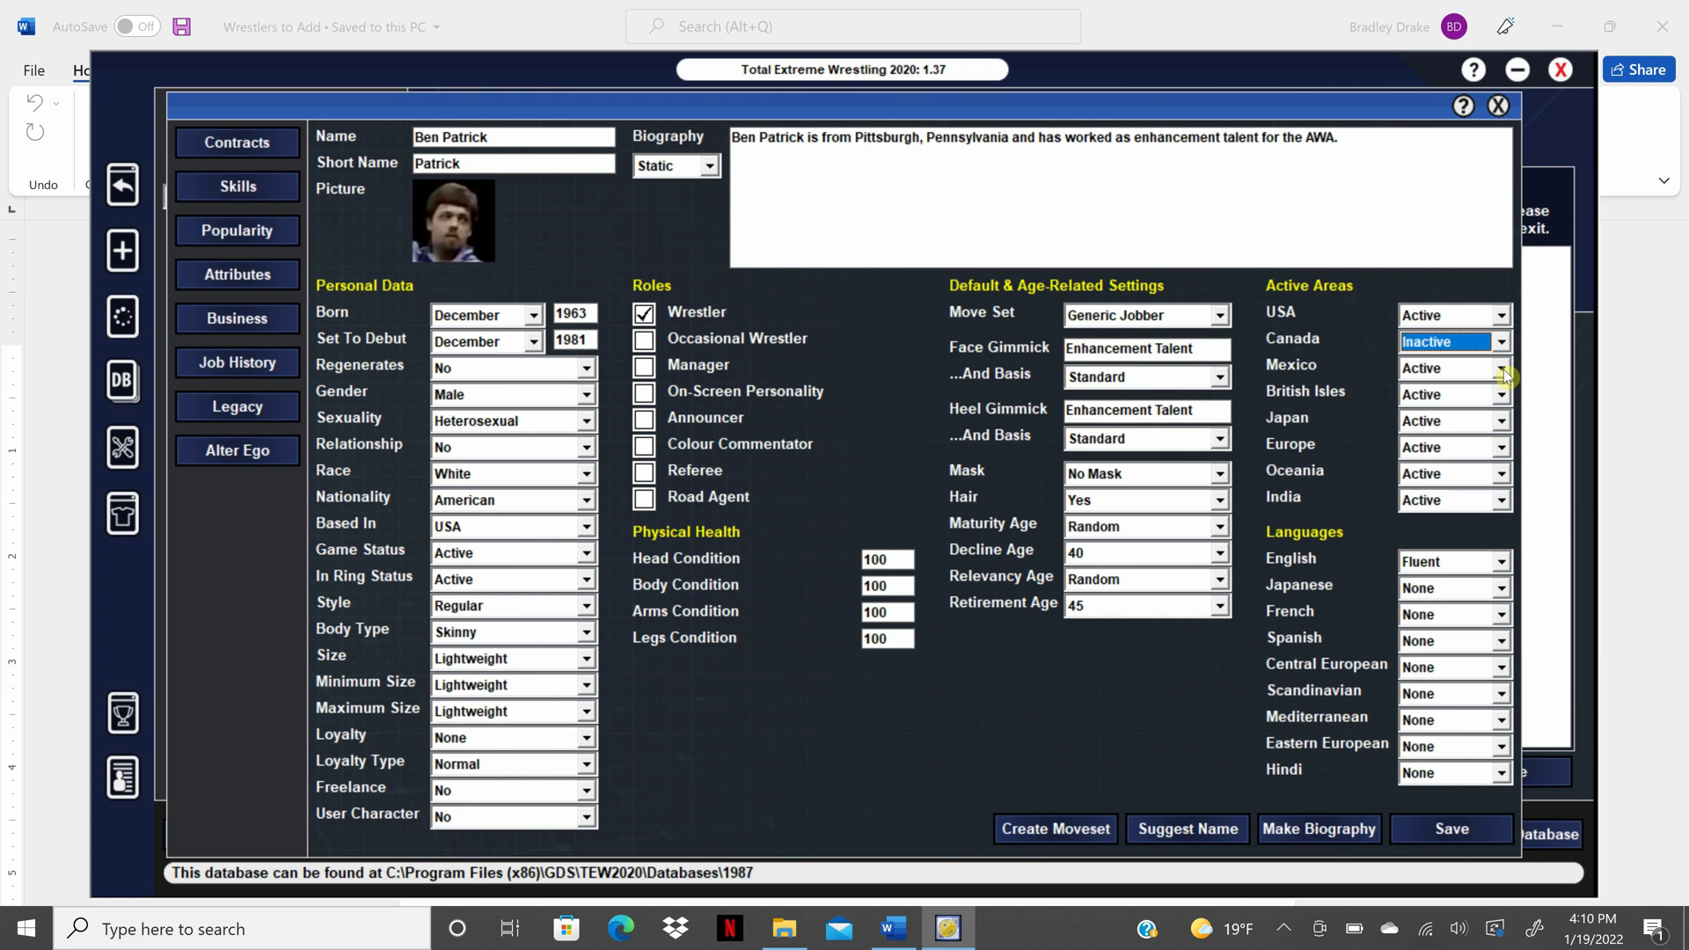
click(1501, 368)
click(1501, 407)
click(1501, 394)
click(1505, 433)
click(1503, 420)
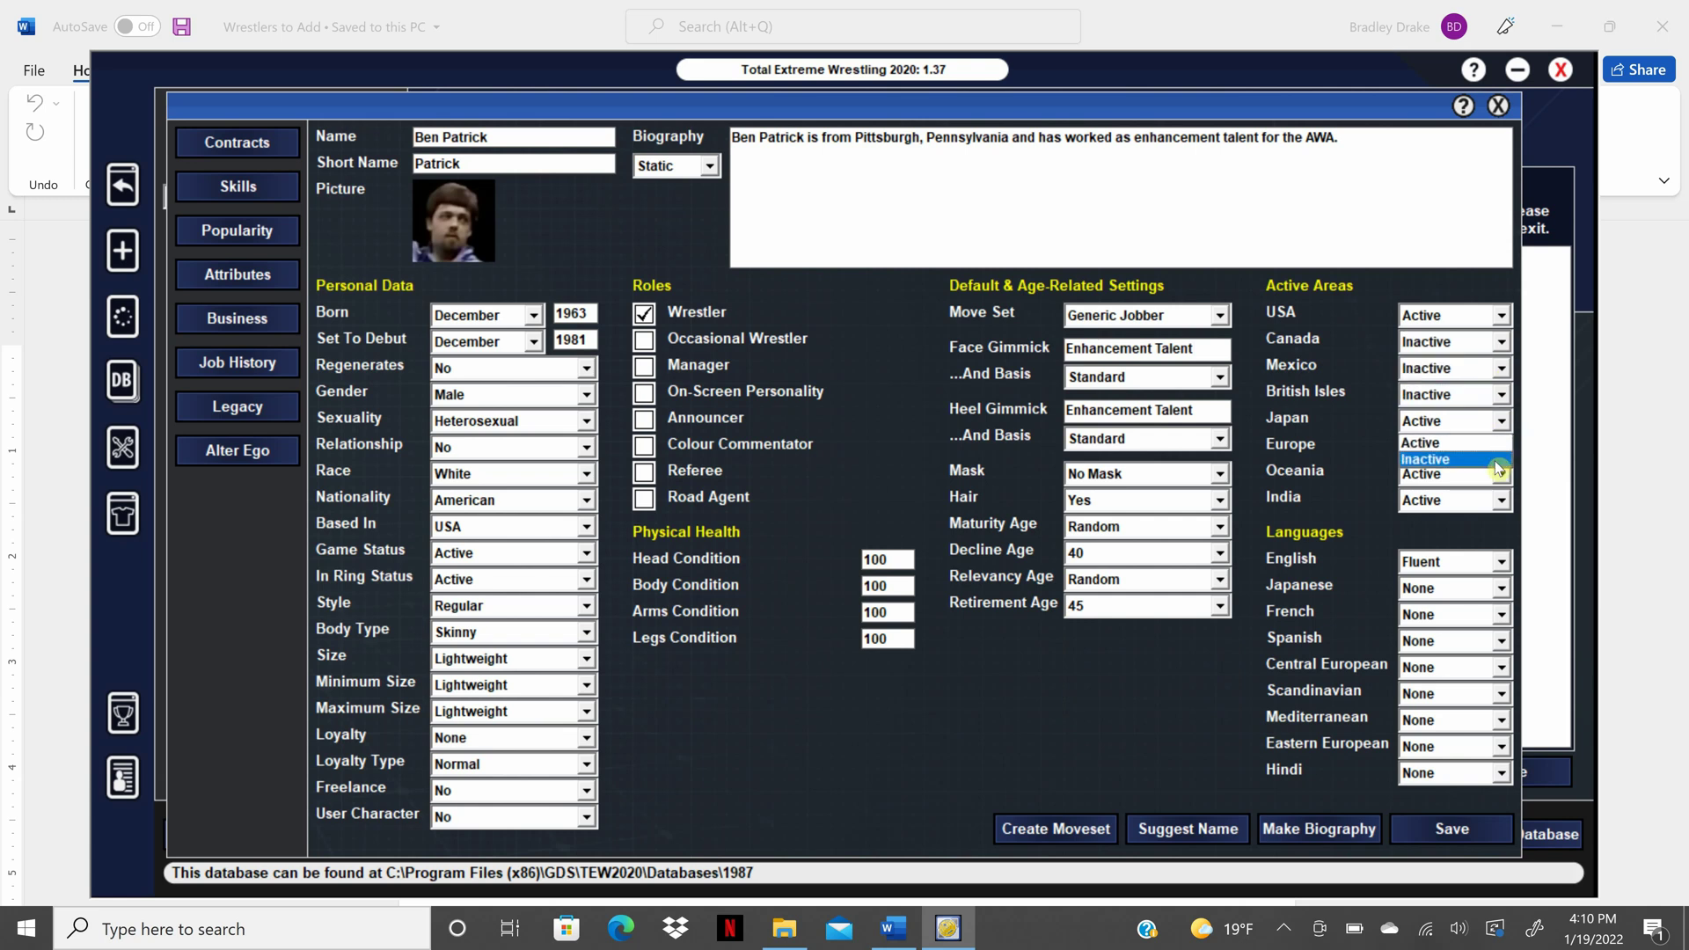
click(1501, 459)
click(1501, 447)
click(1501, 486)
click(1500, 473)
click(1502, 509)
click(1501, 500)
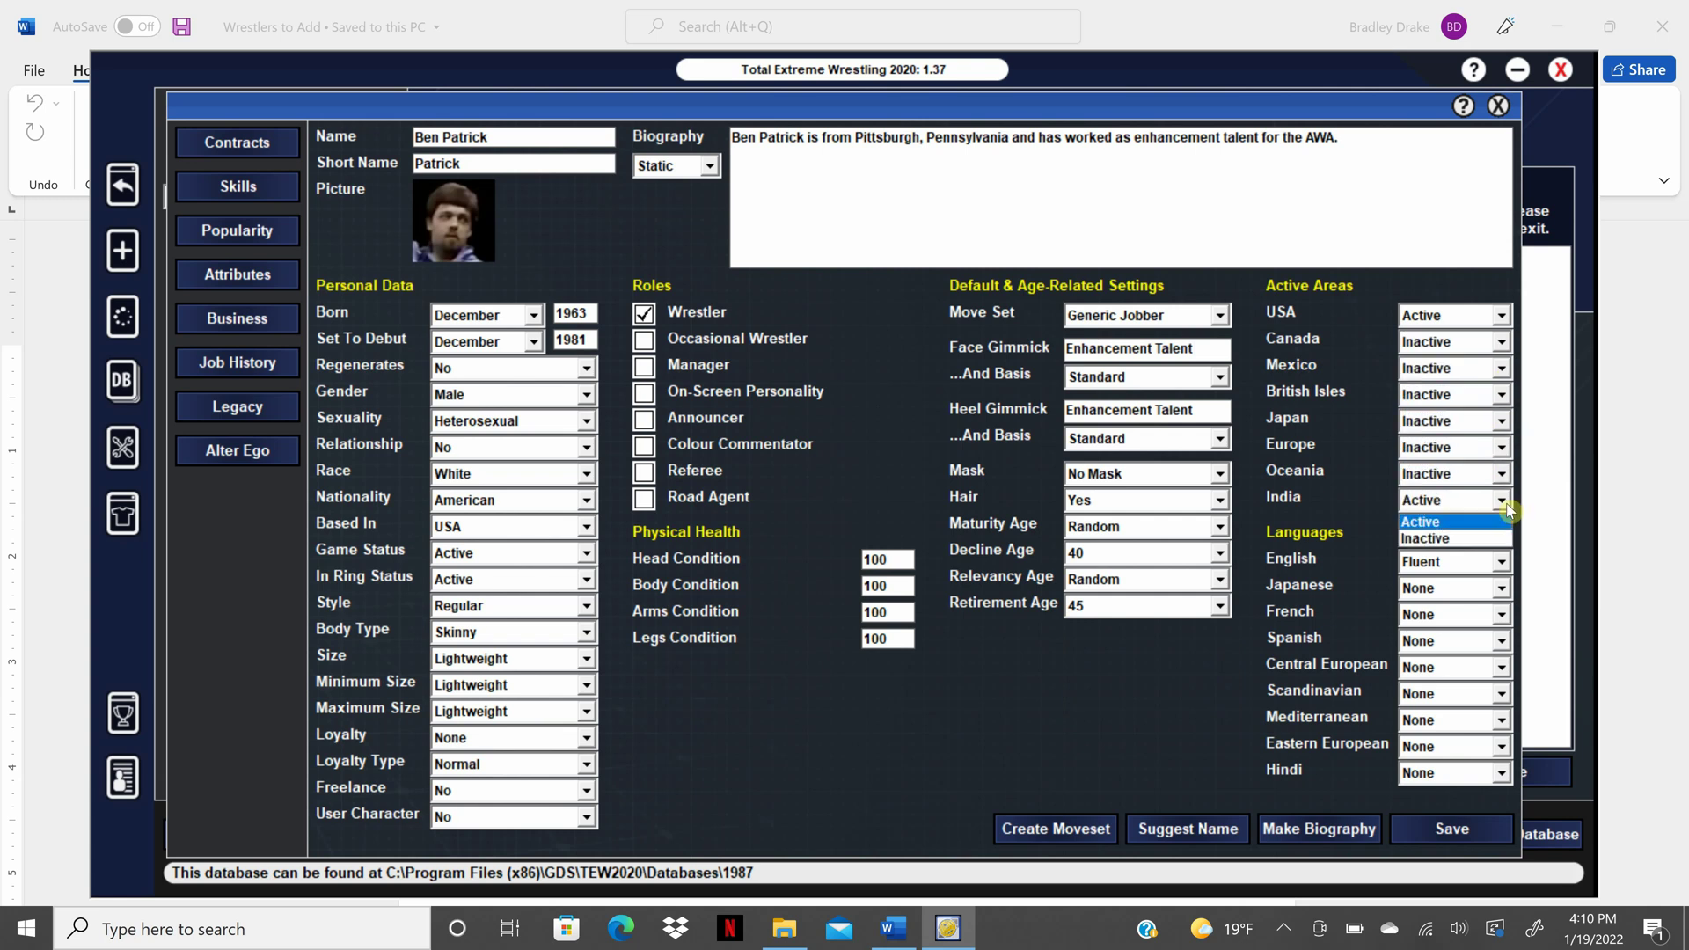
click(1501, 539)
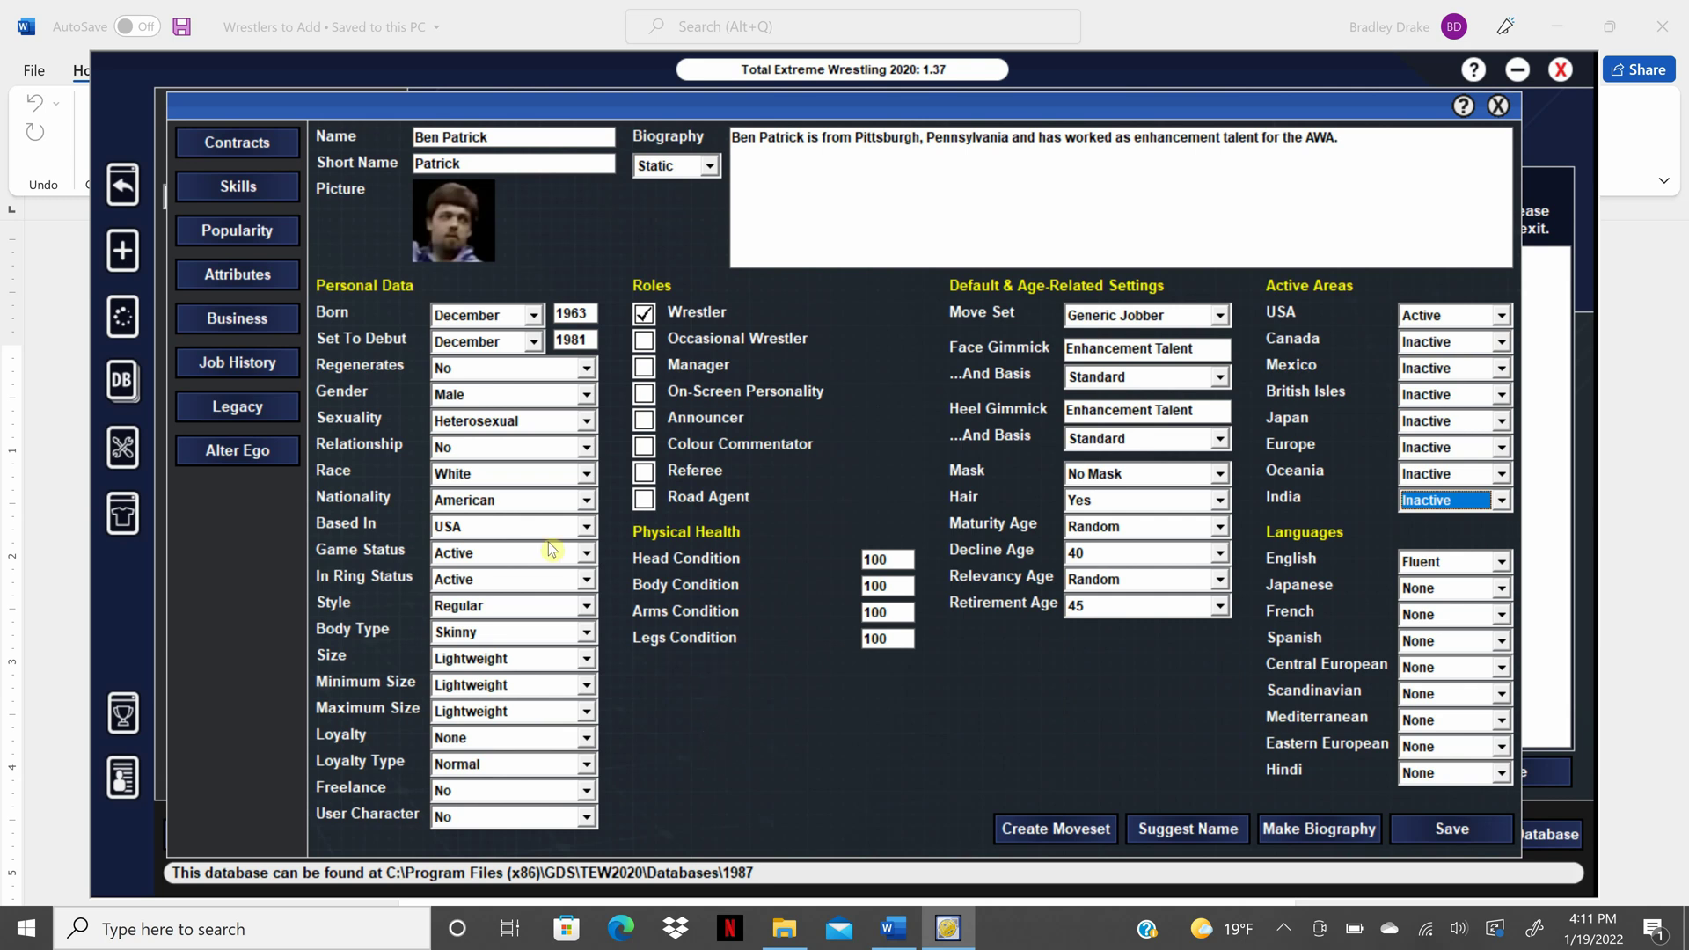
Step: Set the worker's Based In region to Tri State
click(590, 529)
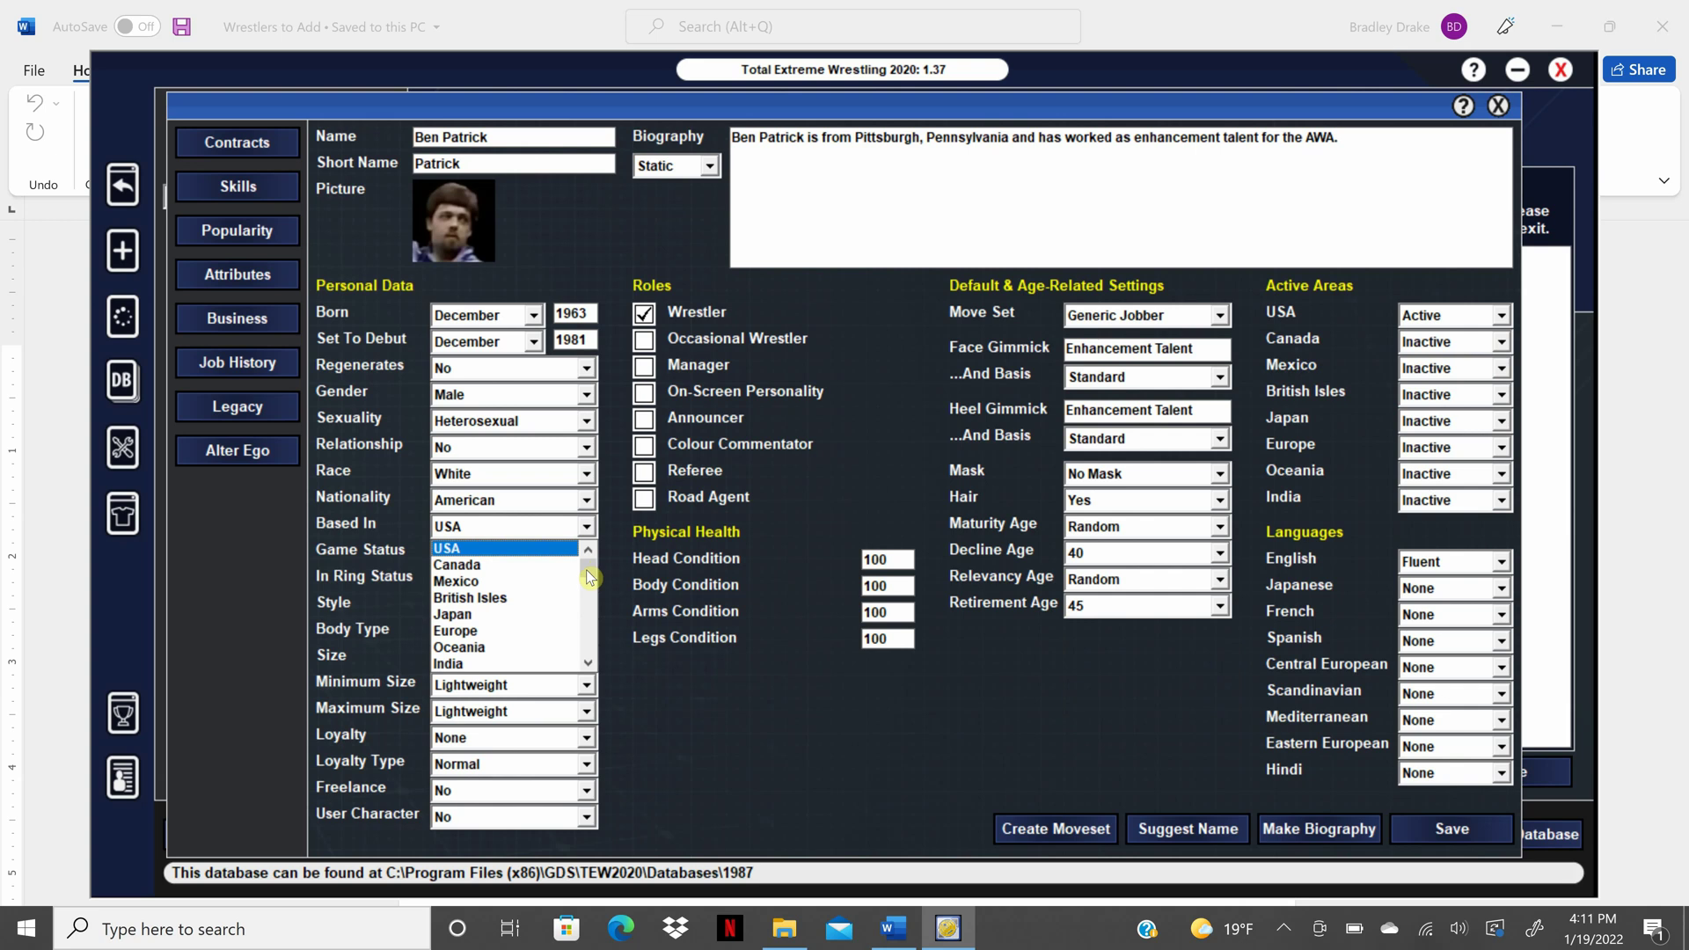
drag(589, 576, 594, 596)
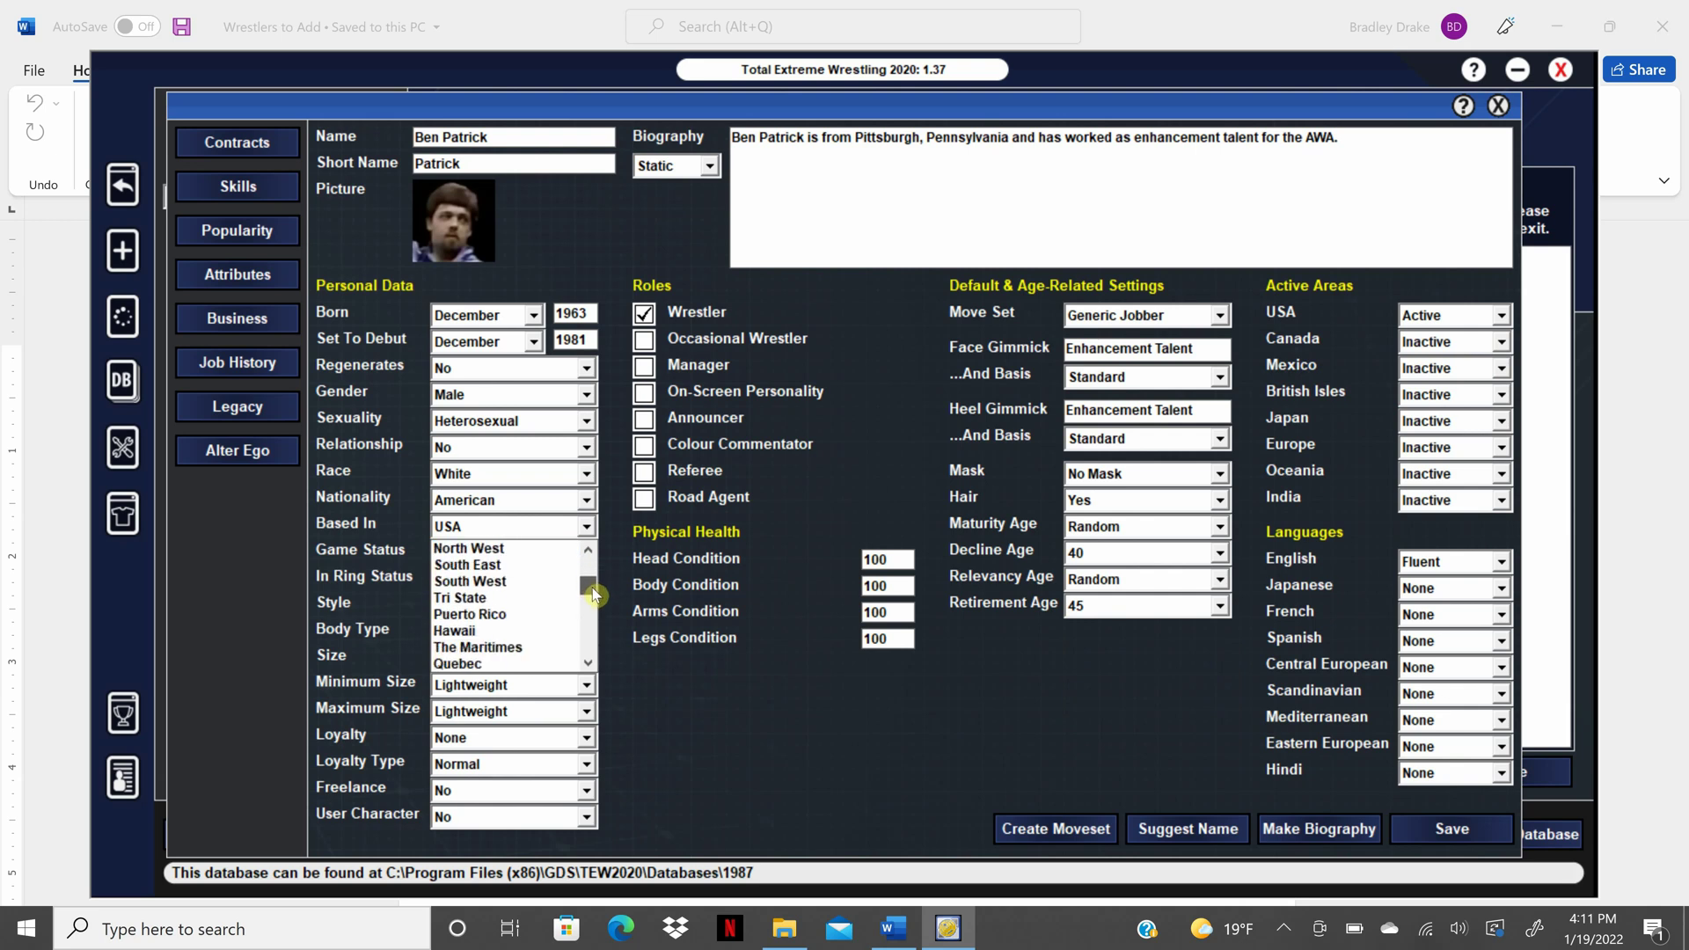
click(493, 598)
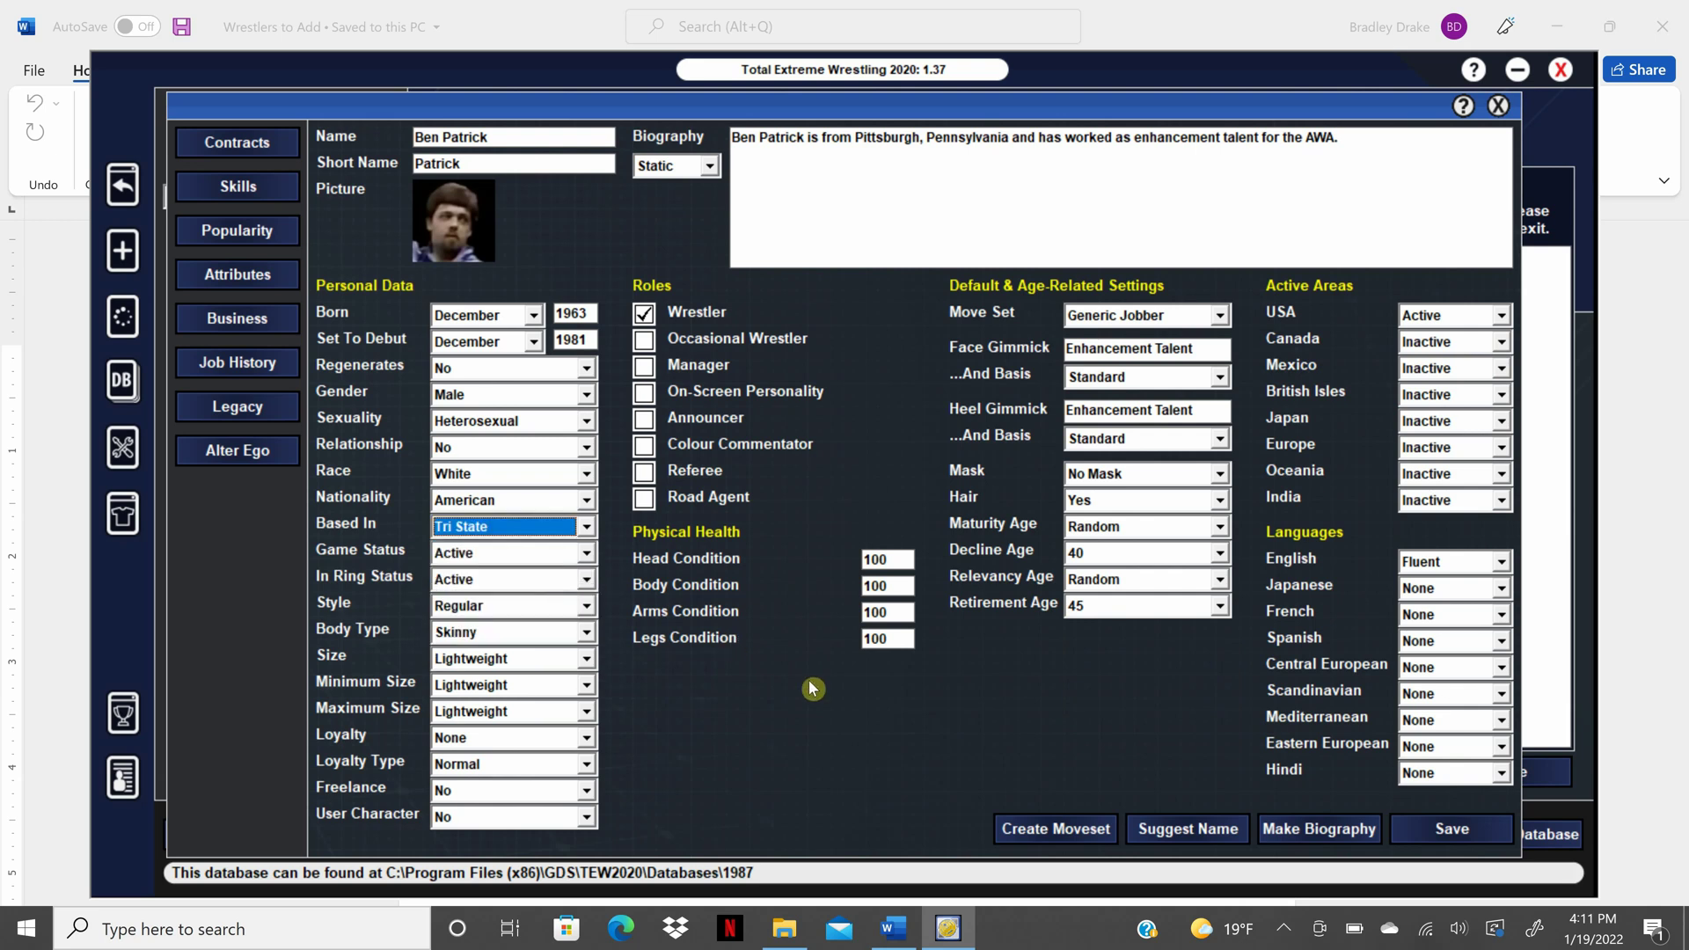
Step: Set the worker's popularity to 5 in both Great Lakes and Mid West
click(264, 232)
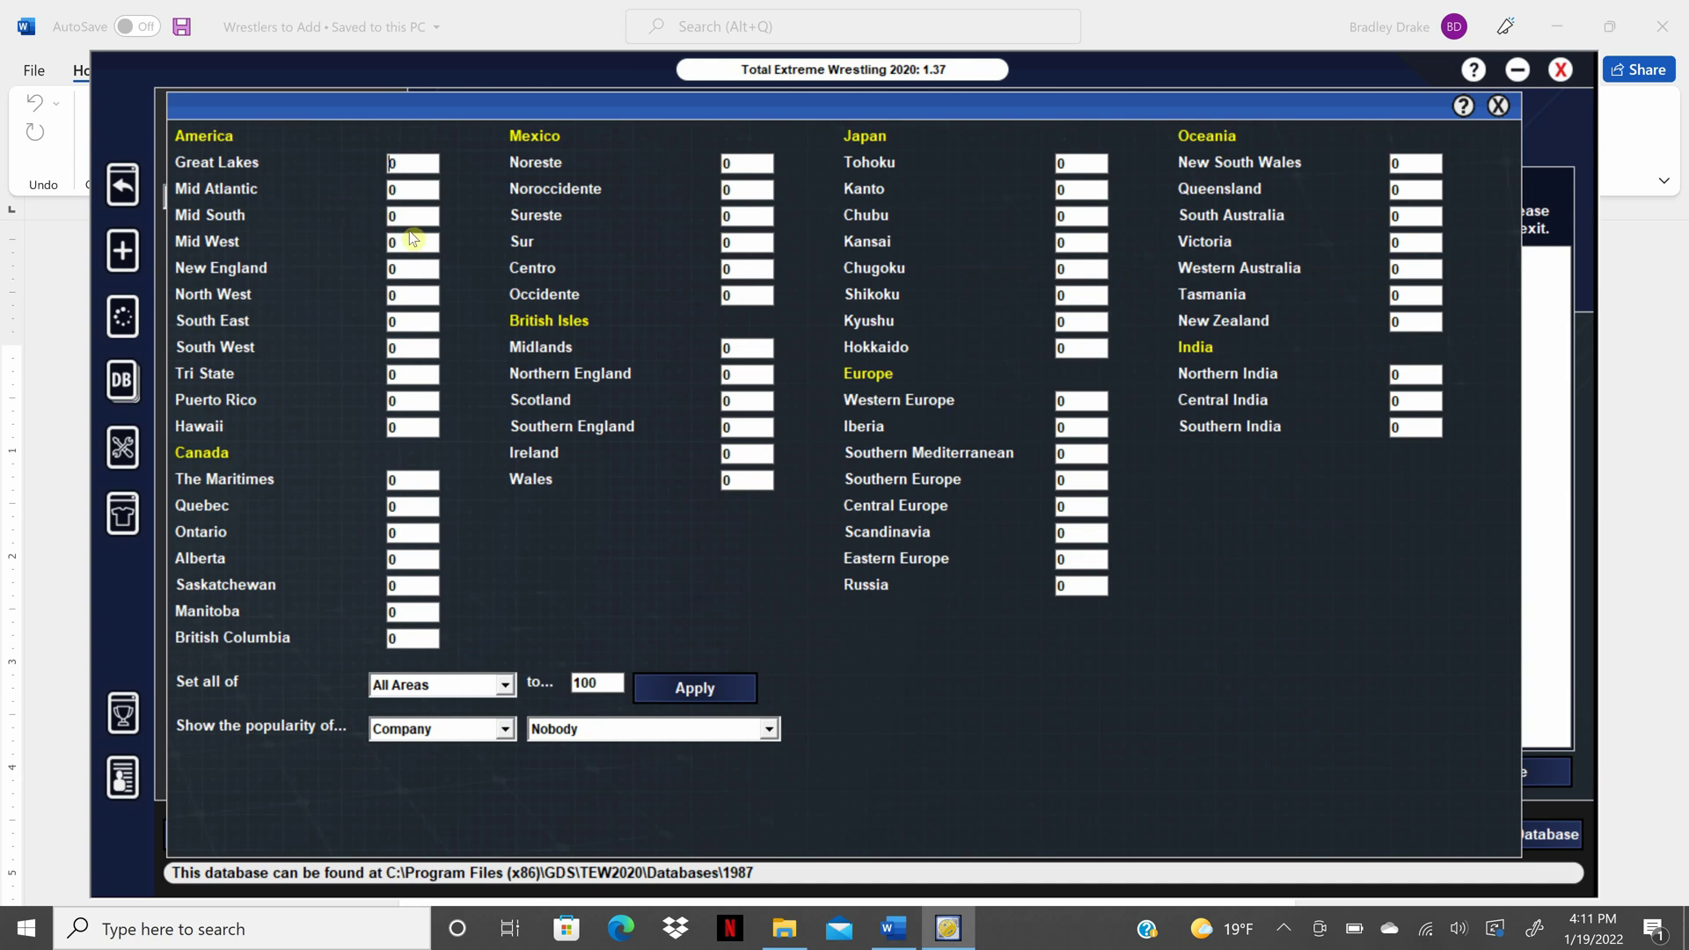
double_click(409, 165)
text(5)
double_click(392, 241)
text(5)
click(1499, 106)
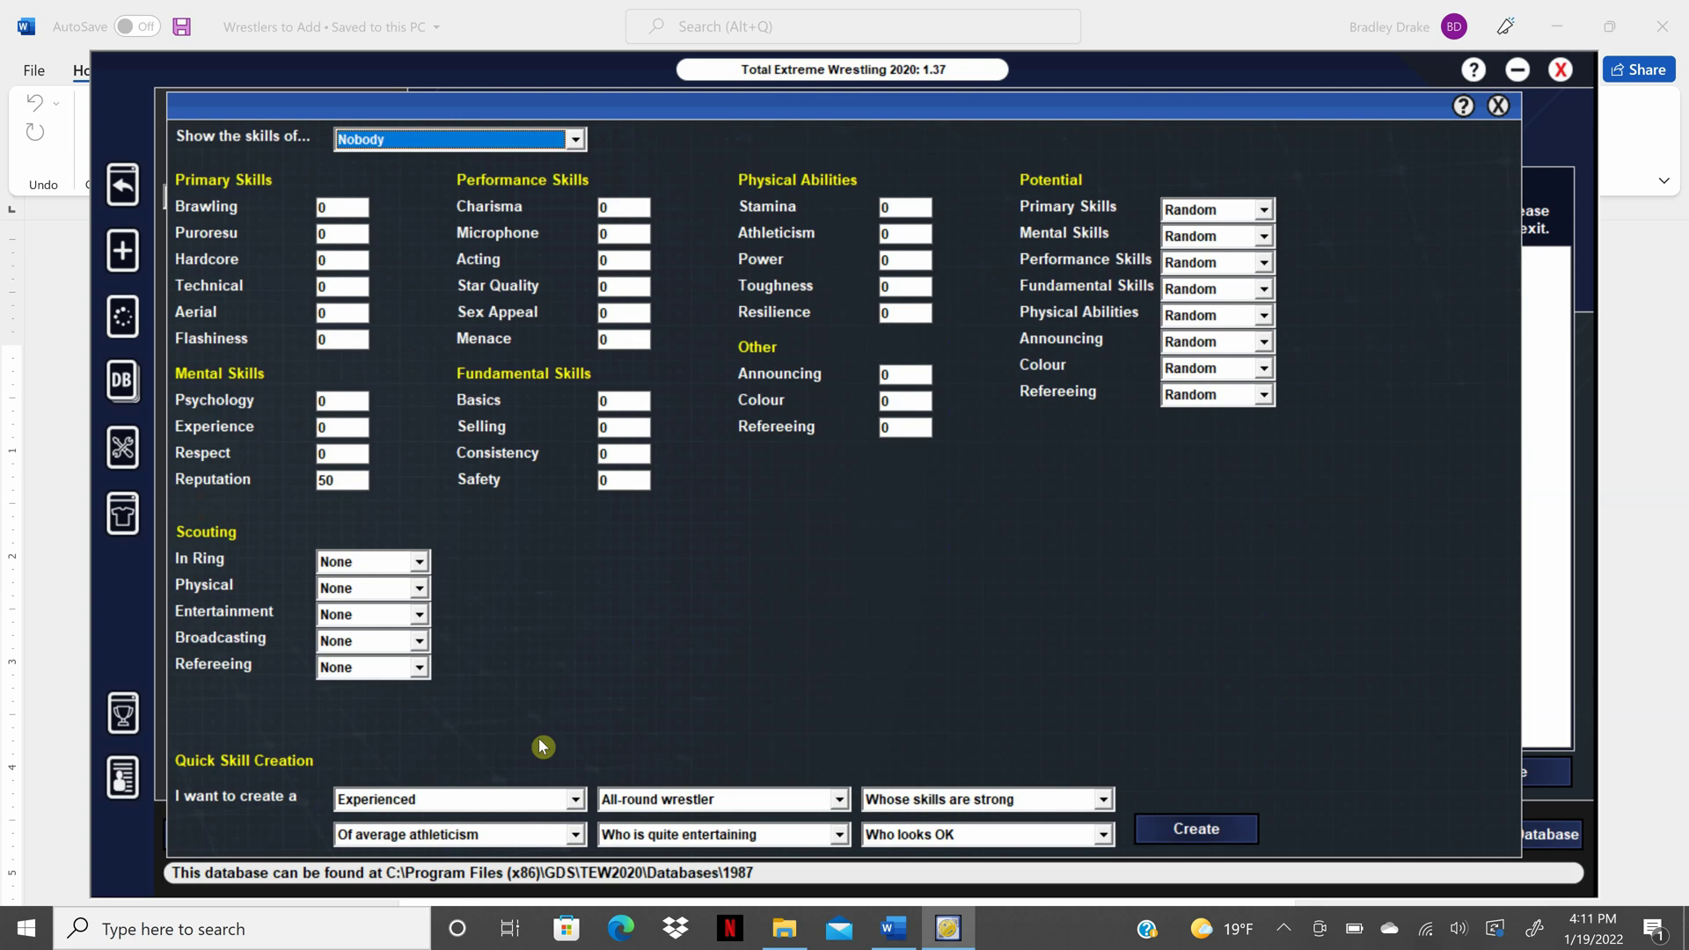
Step: Generate skills for a young all-round wrestler with below average skills, not athletically gifted, not very entertaining and with a non-descript look
click(574, 798)
click(578, 855)
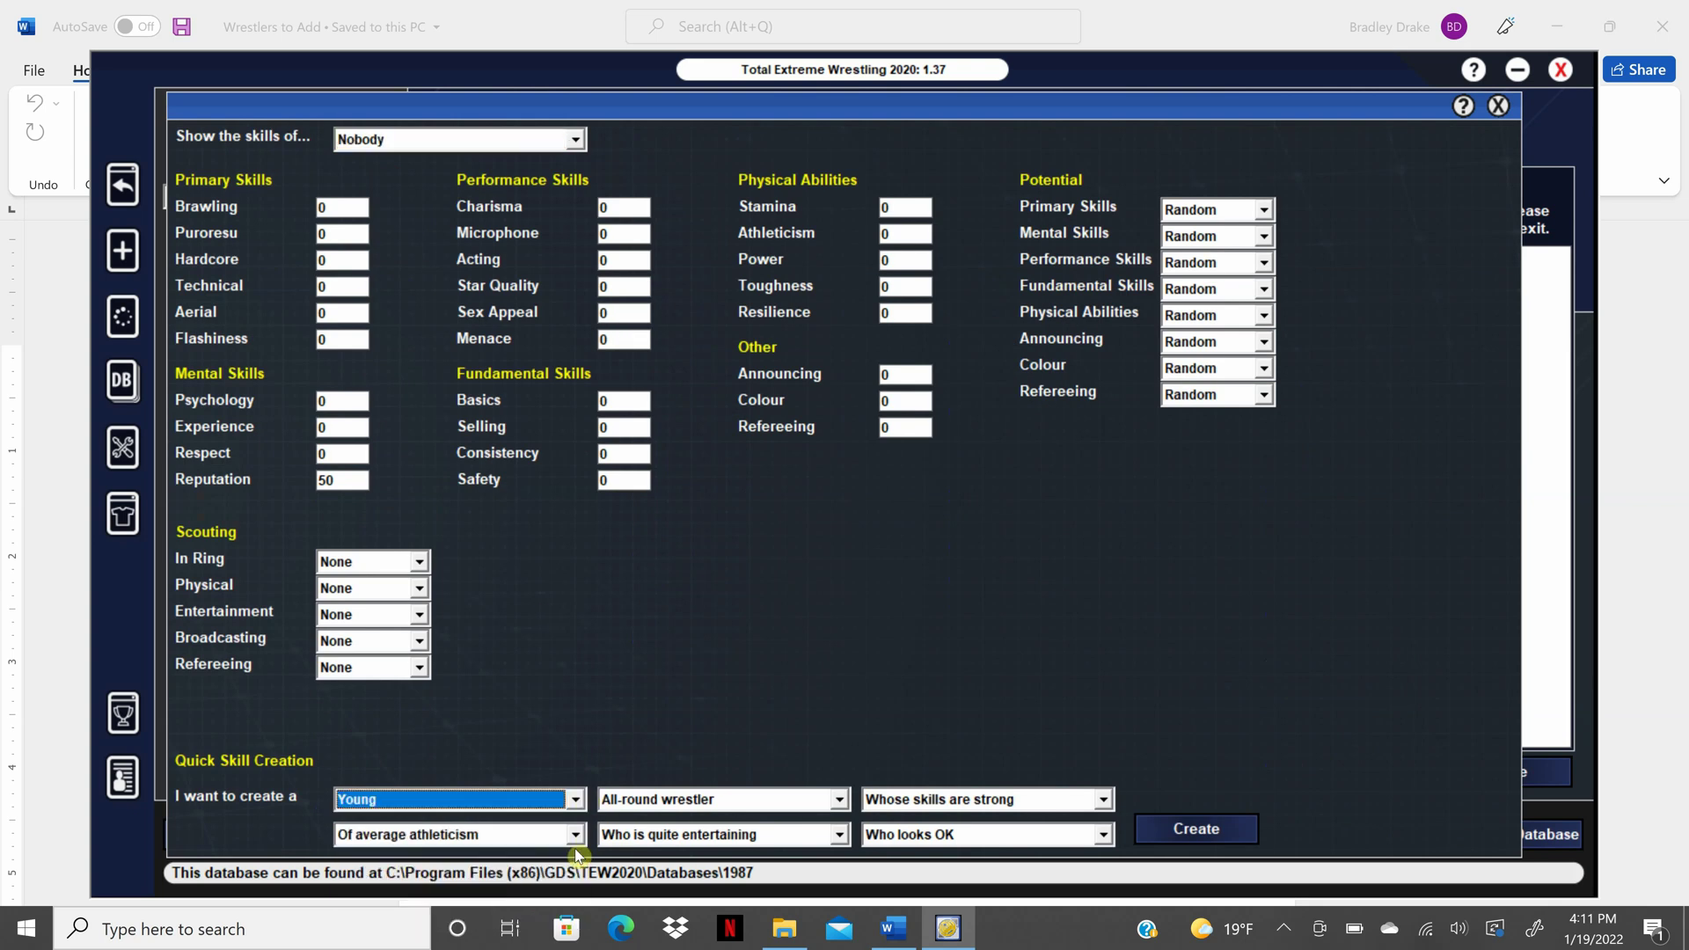
click(1112, 802)
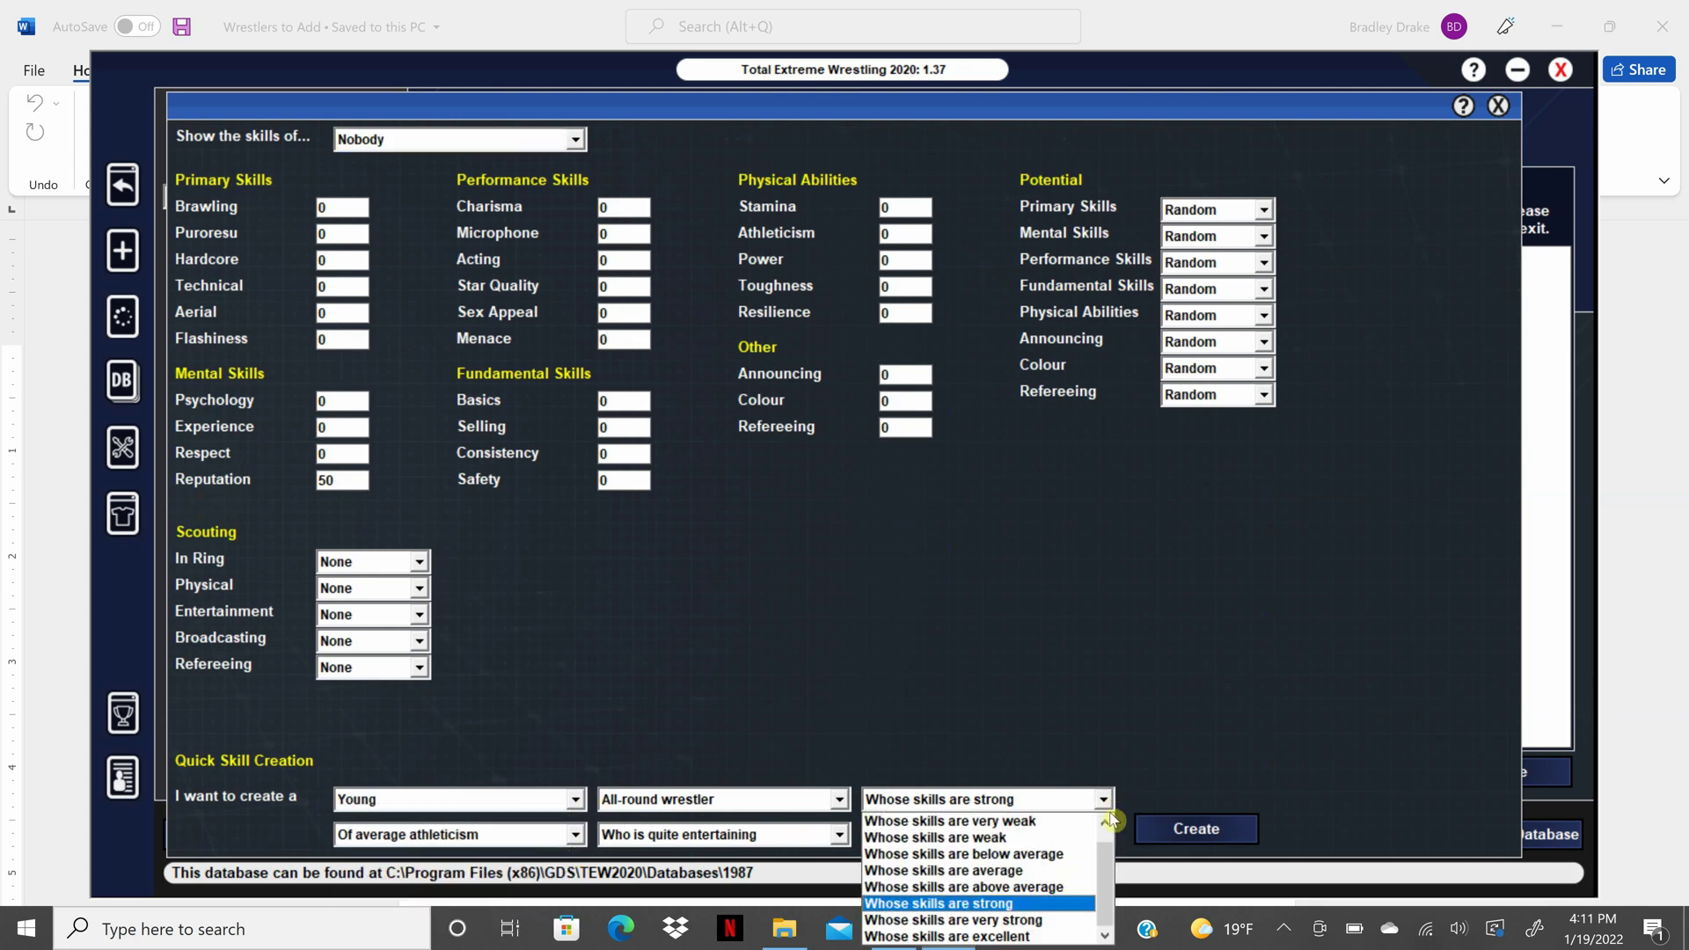
click(1074, 869)
click(574, 835)
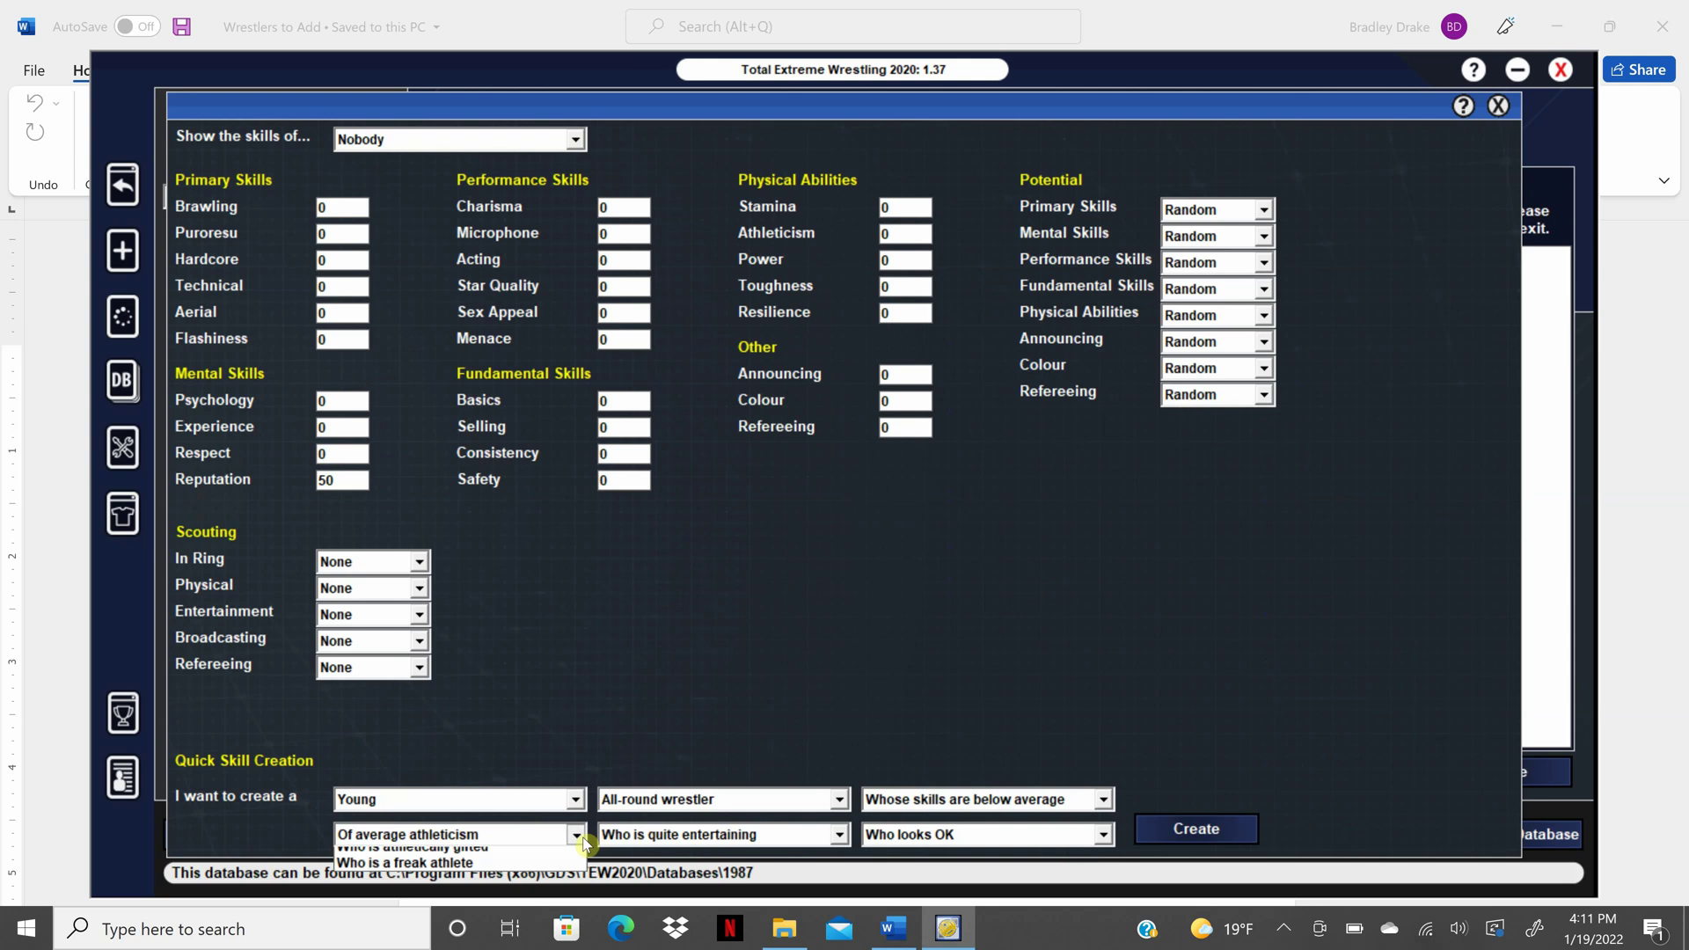
click(457, 864)
click(838, 834)
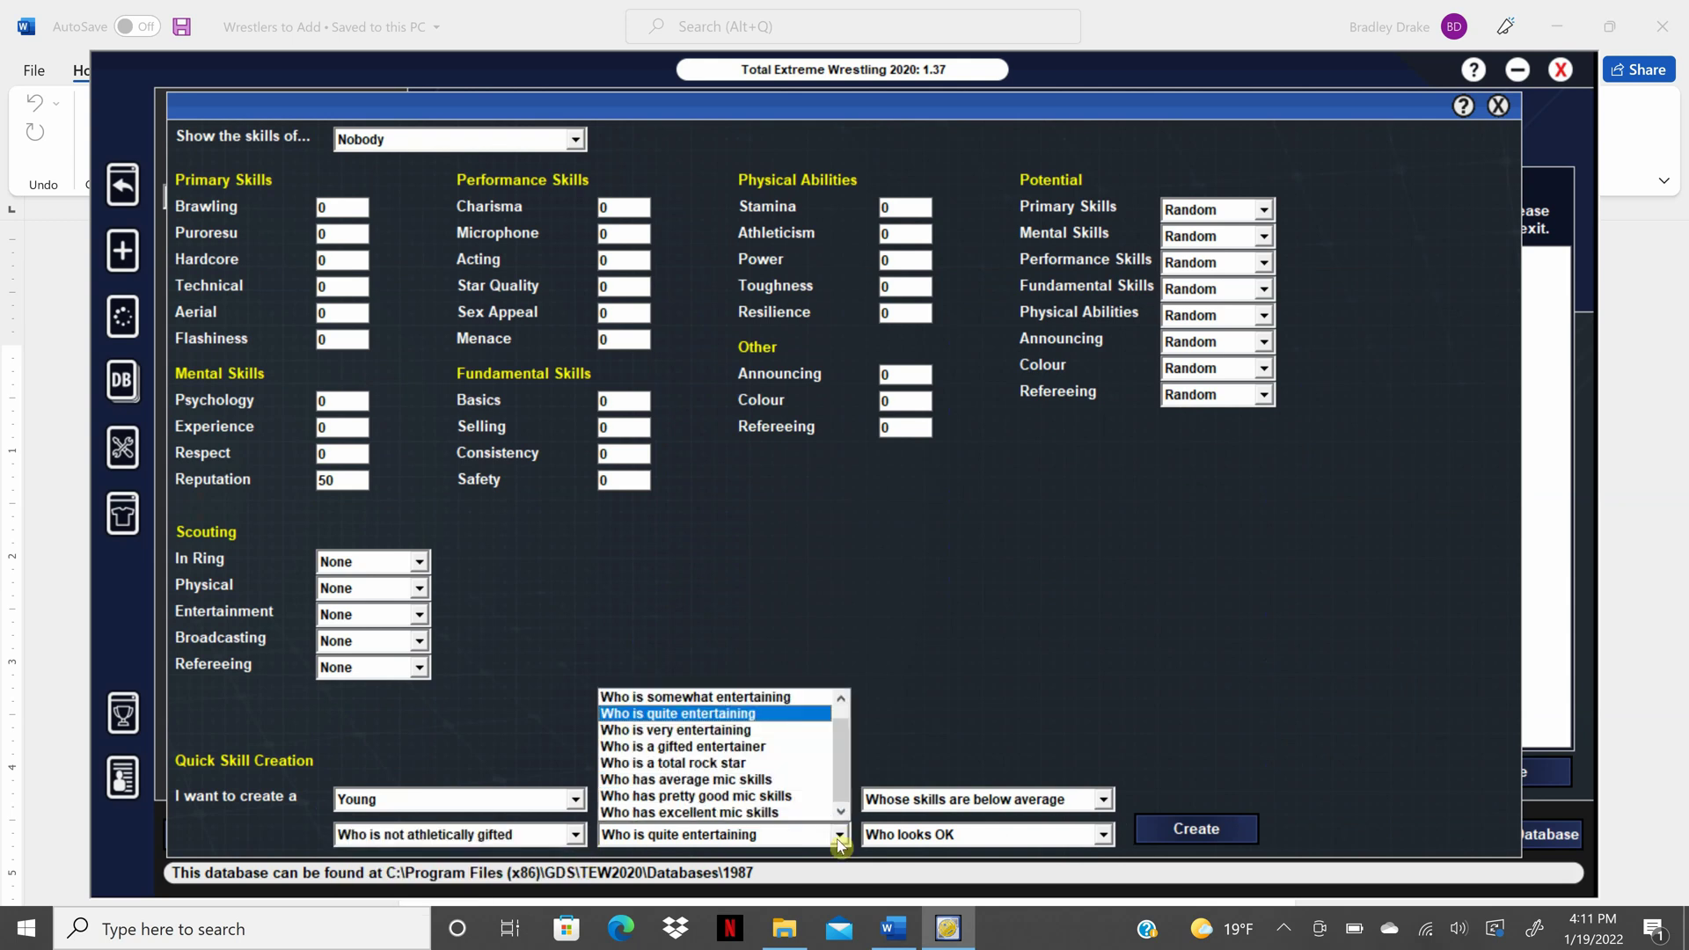
click(831, 710)
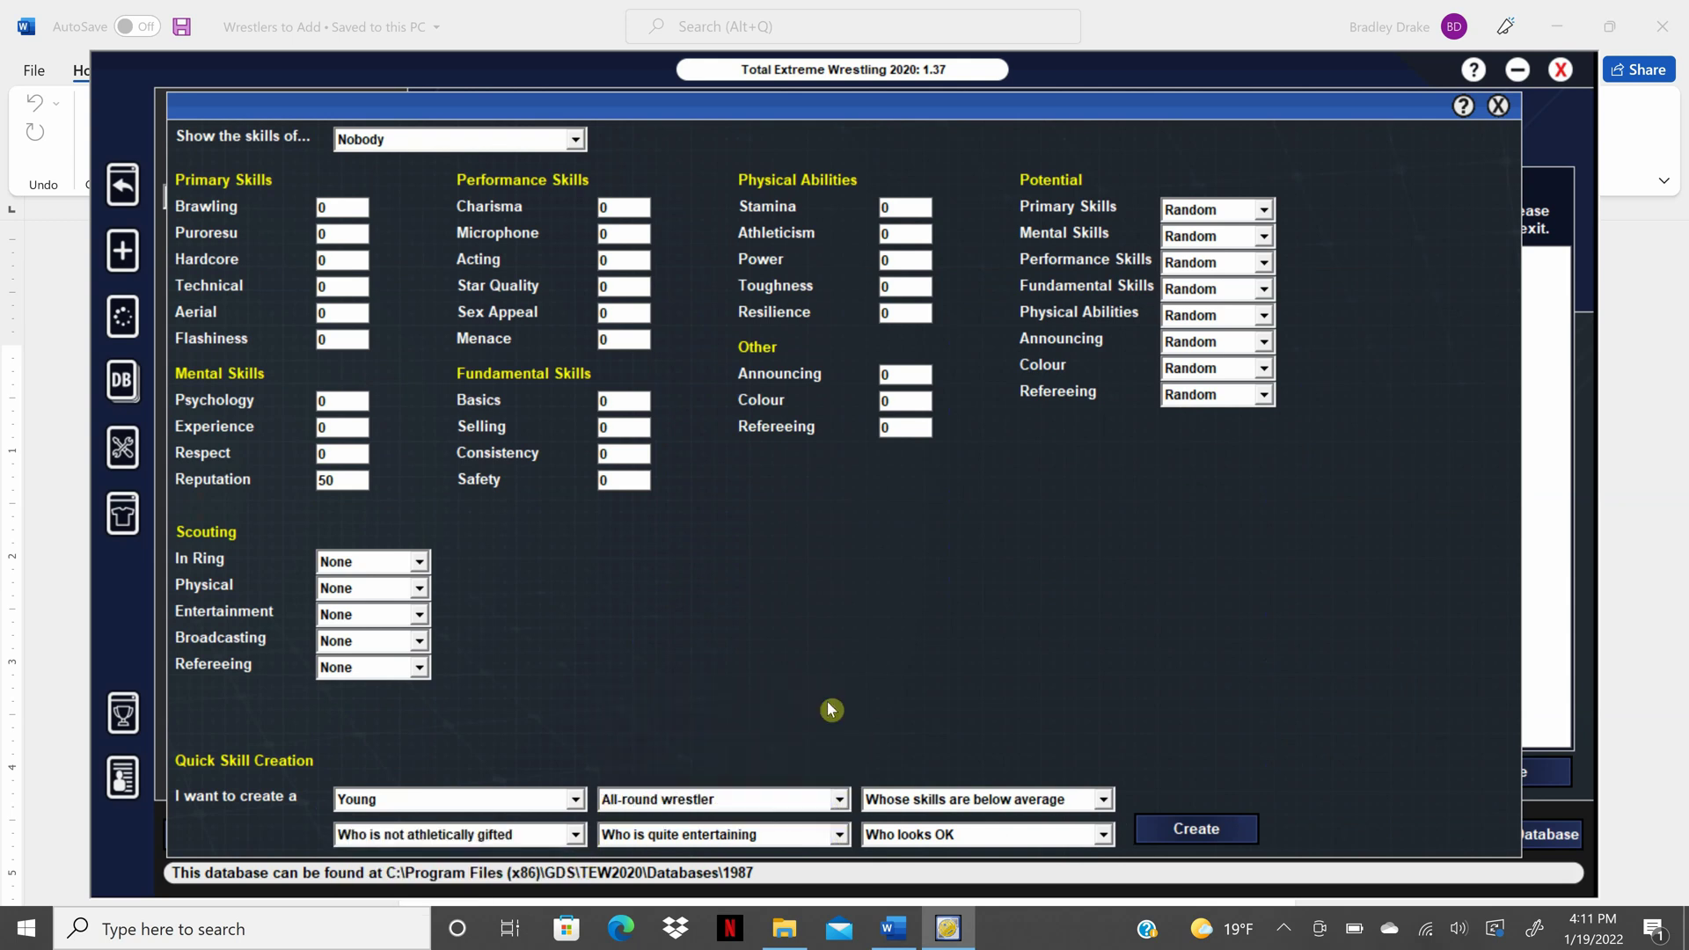
click(1107, 836)
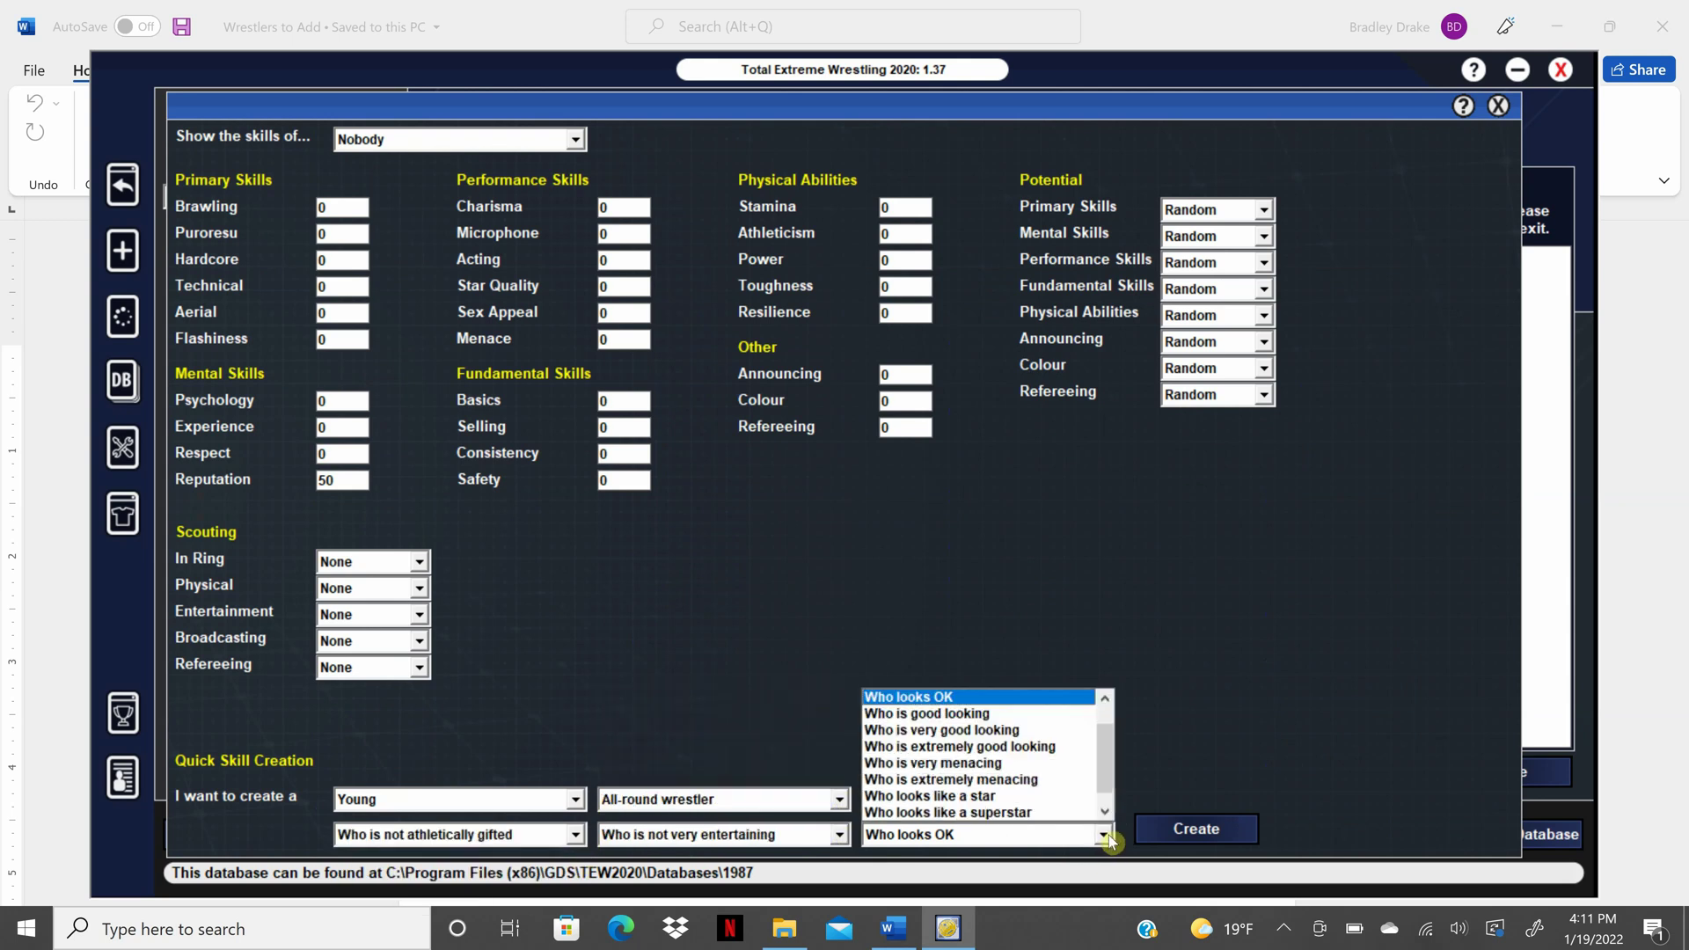
scroll(1095, 695, up, 1)
click(1077, 699)
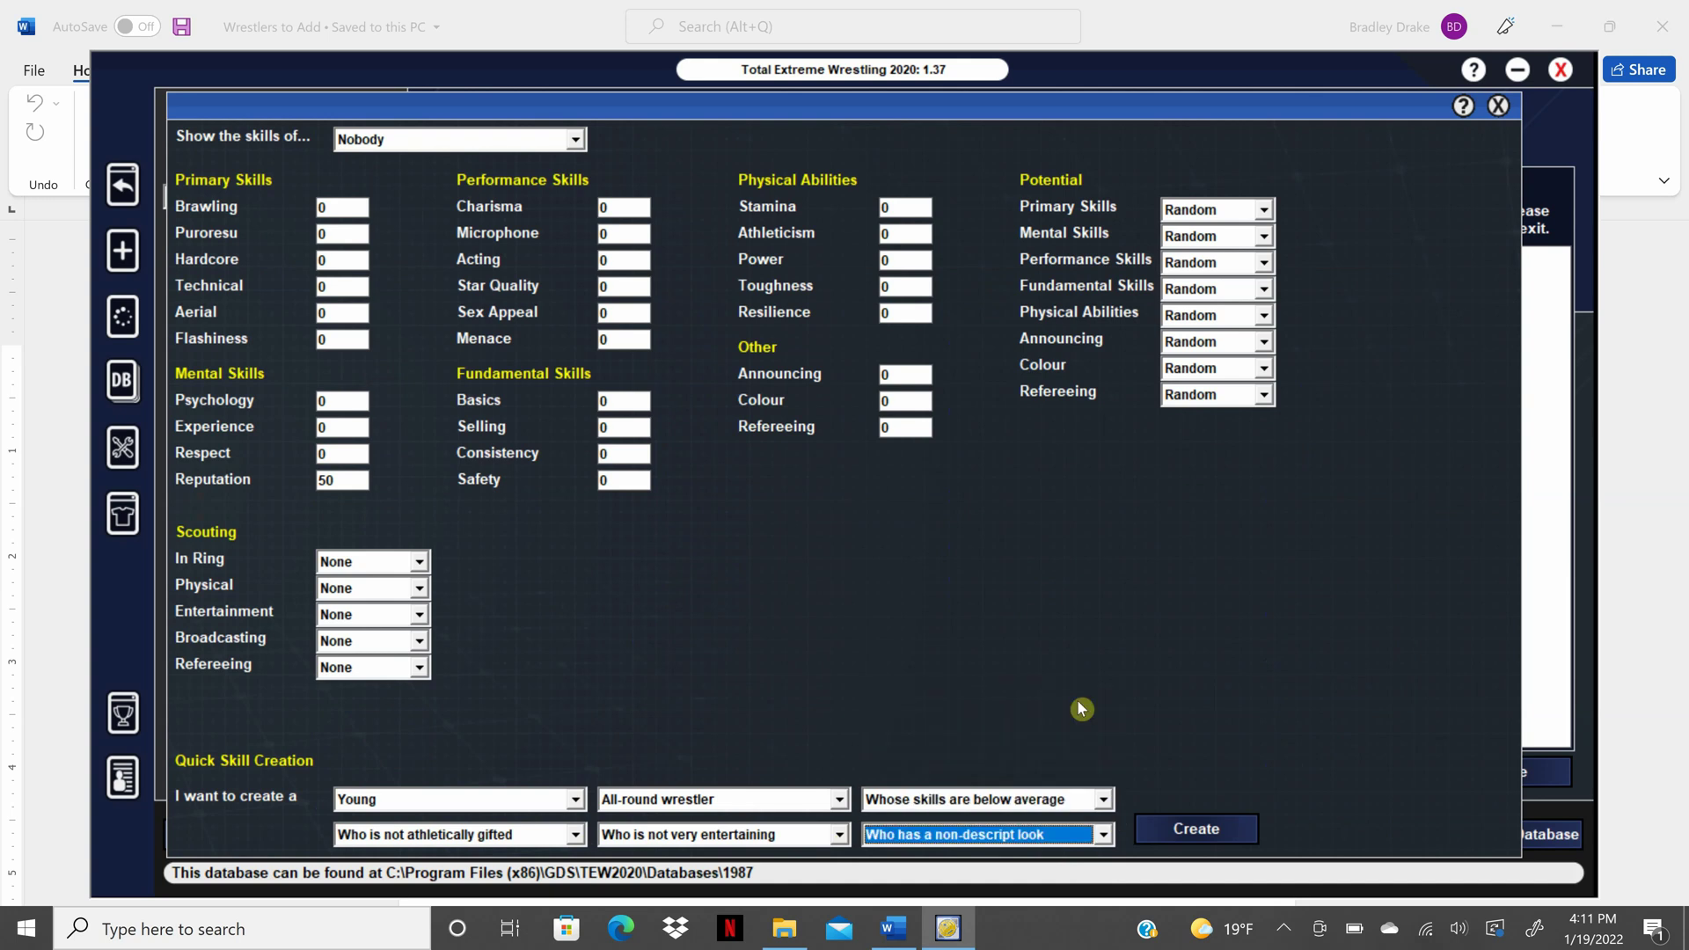
click(1210, 834)
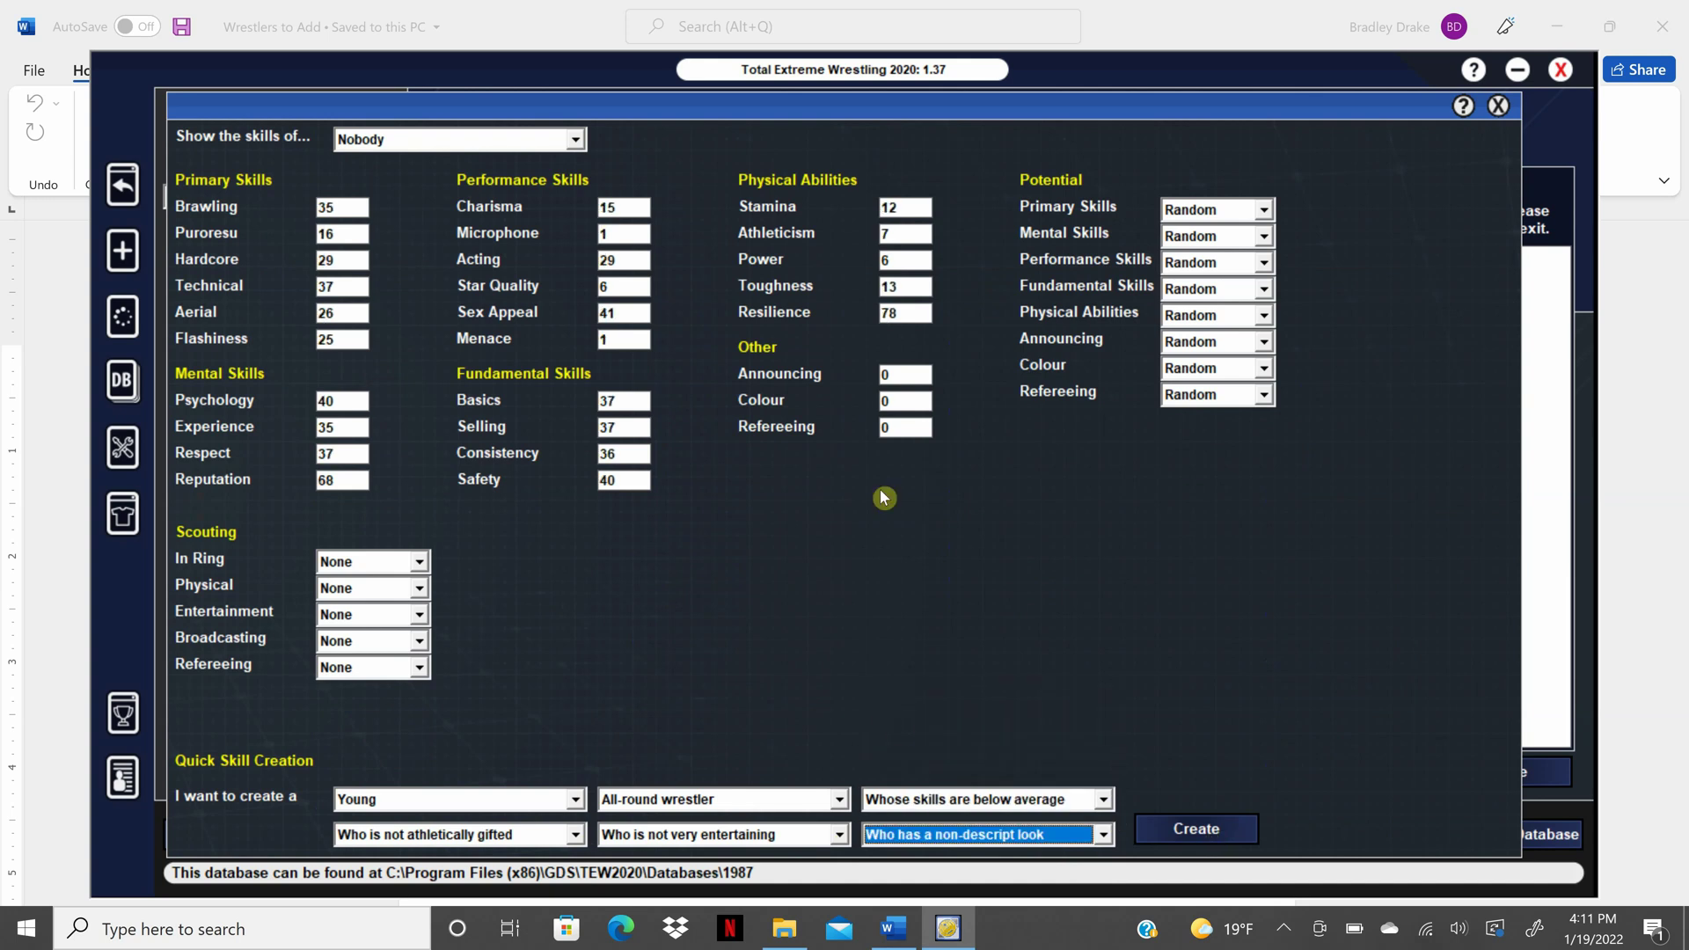
Step: Adjust the generated skills by setting Stamina to 60, Athleticism to 27 and Selling to 60
click(908, 208)
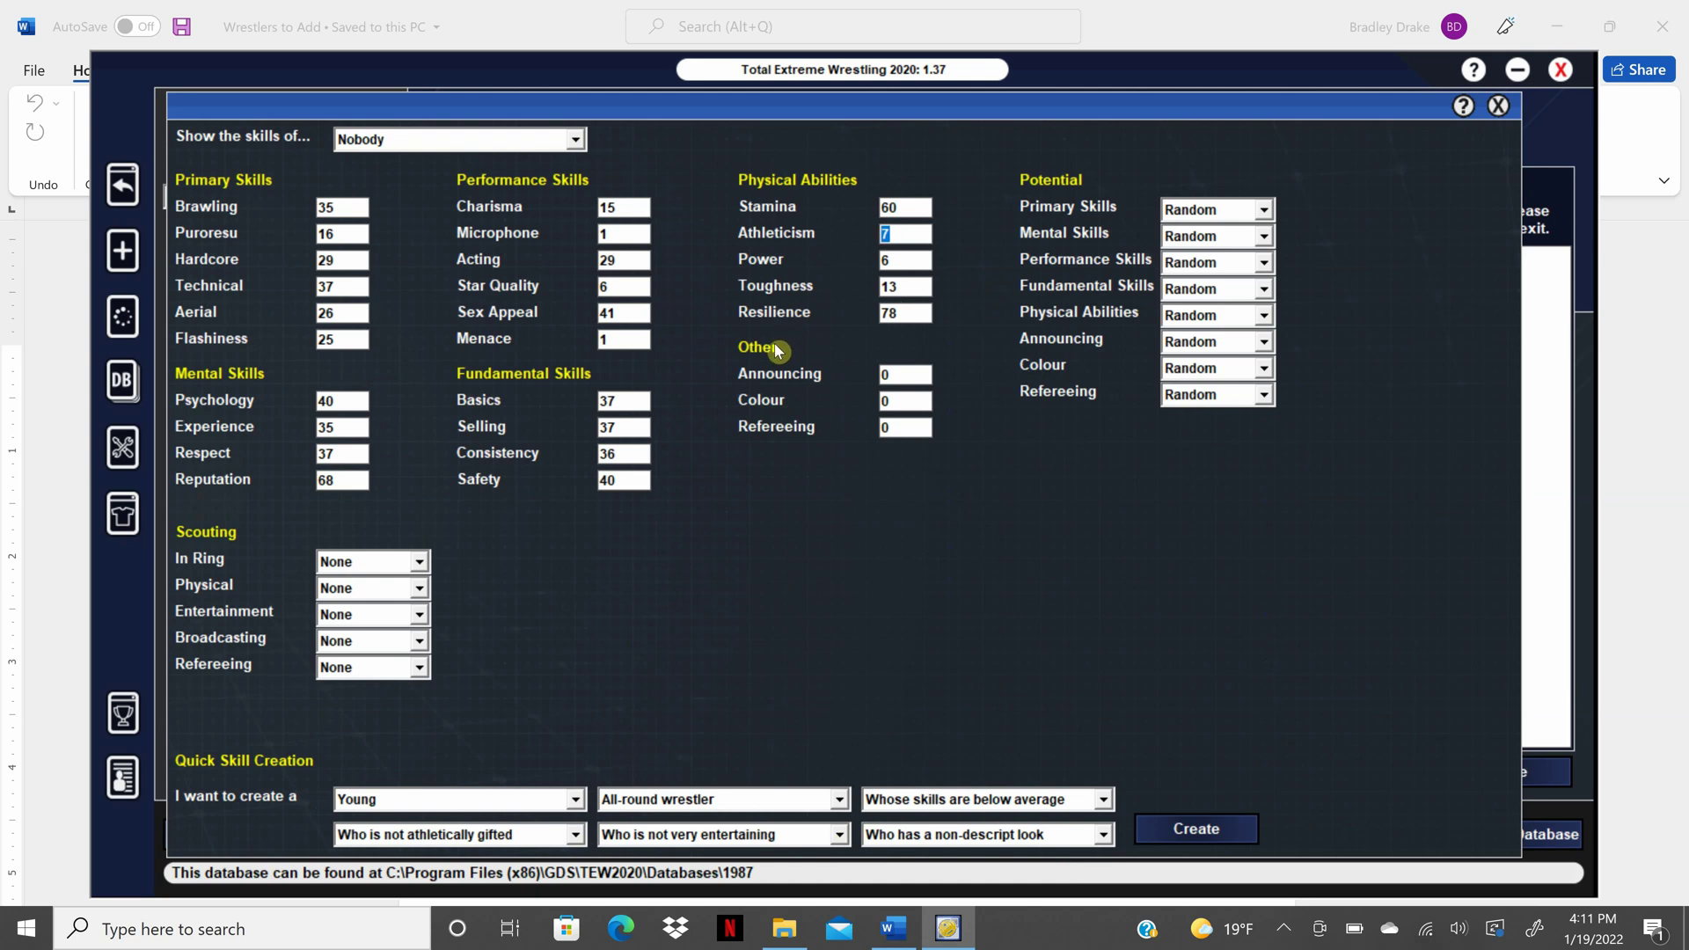
text(27)
click(611, 427)
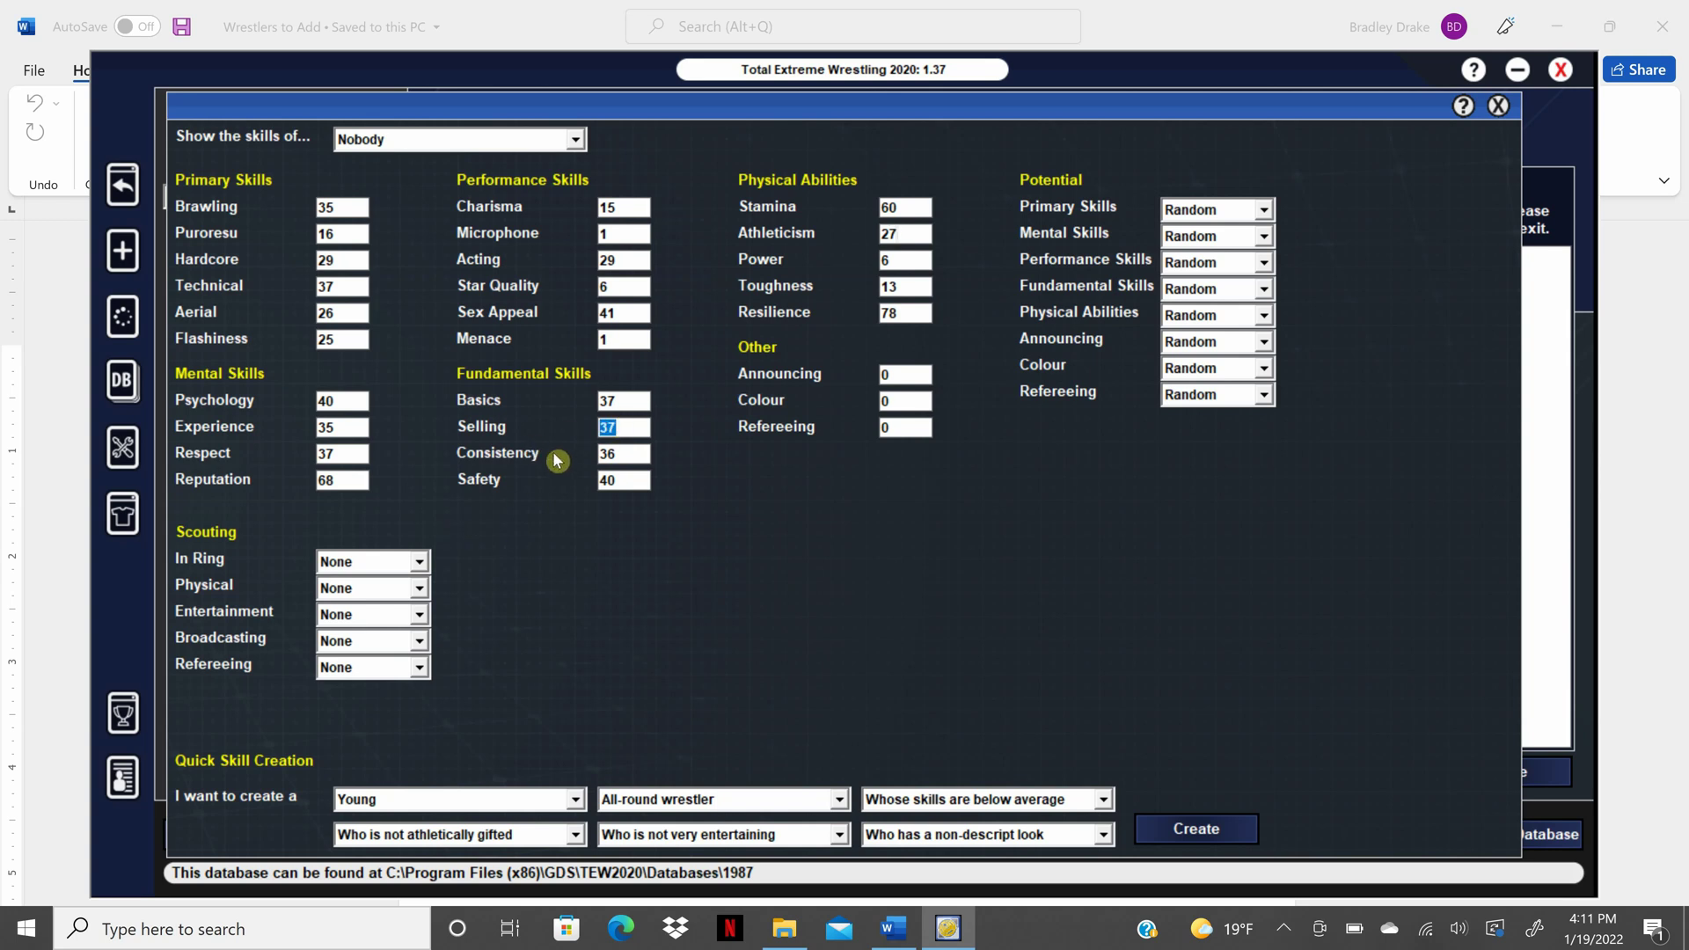
text(60)
click(1498, 106)
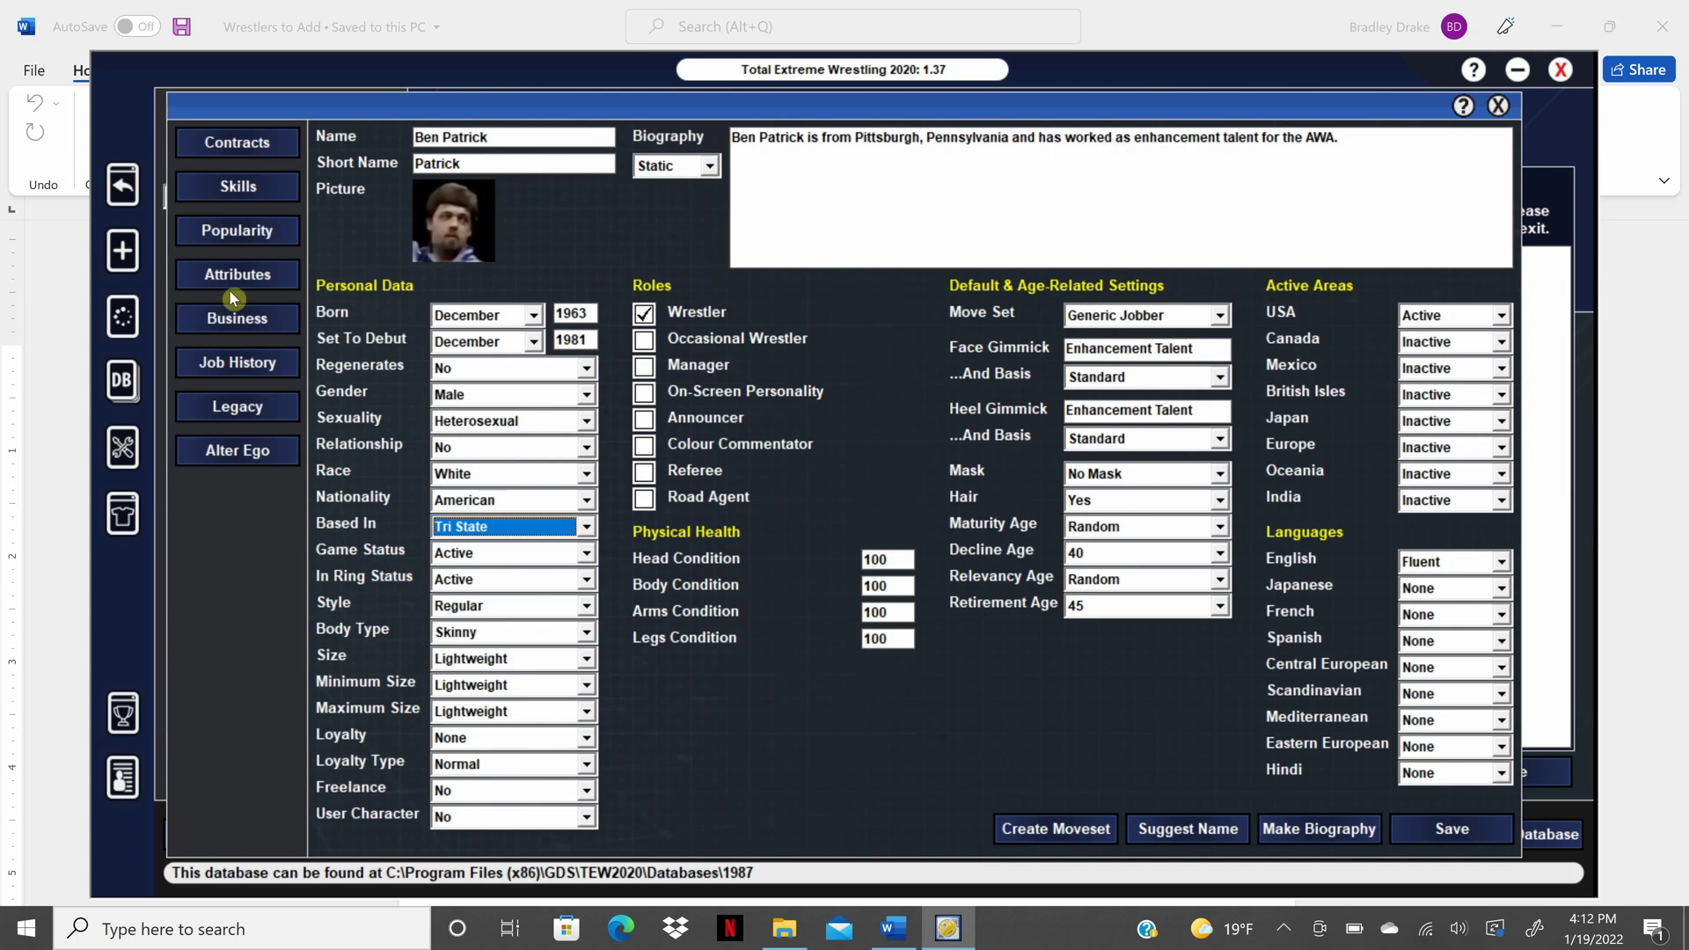
Step: Add the personality attributes Professional and Easy To Do Business With, and save the worker
click(245, 274)
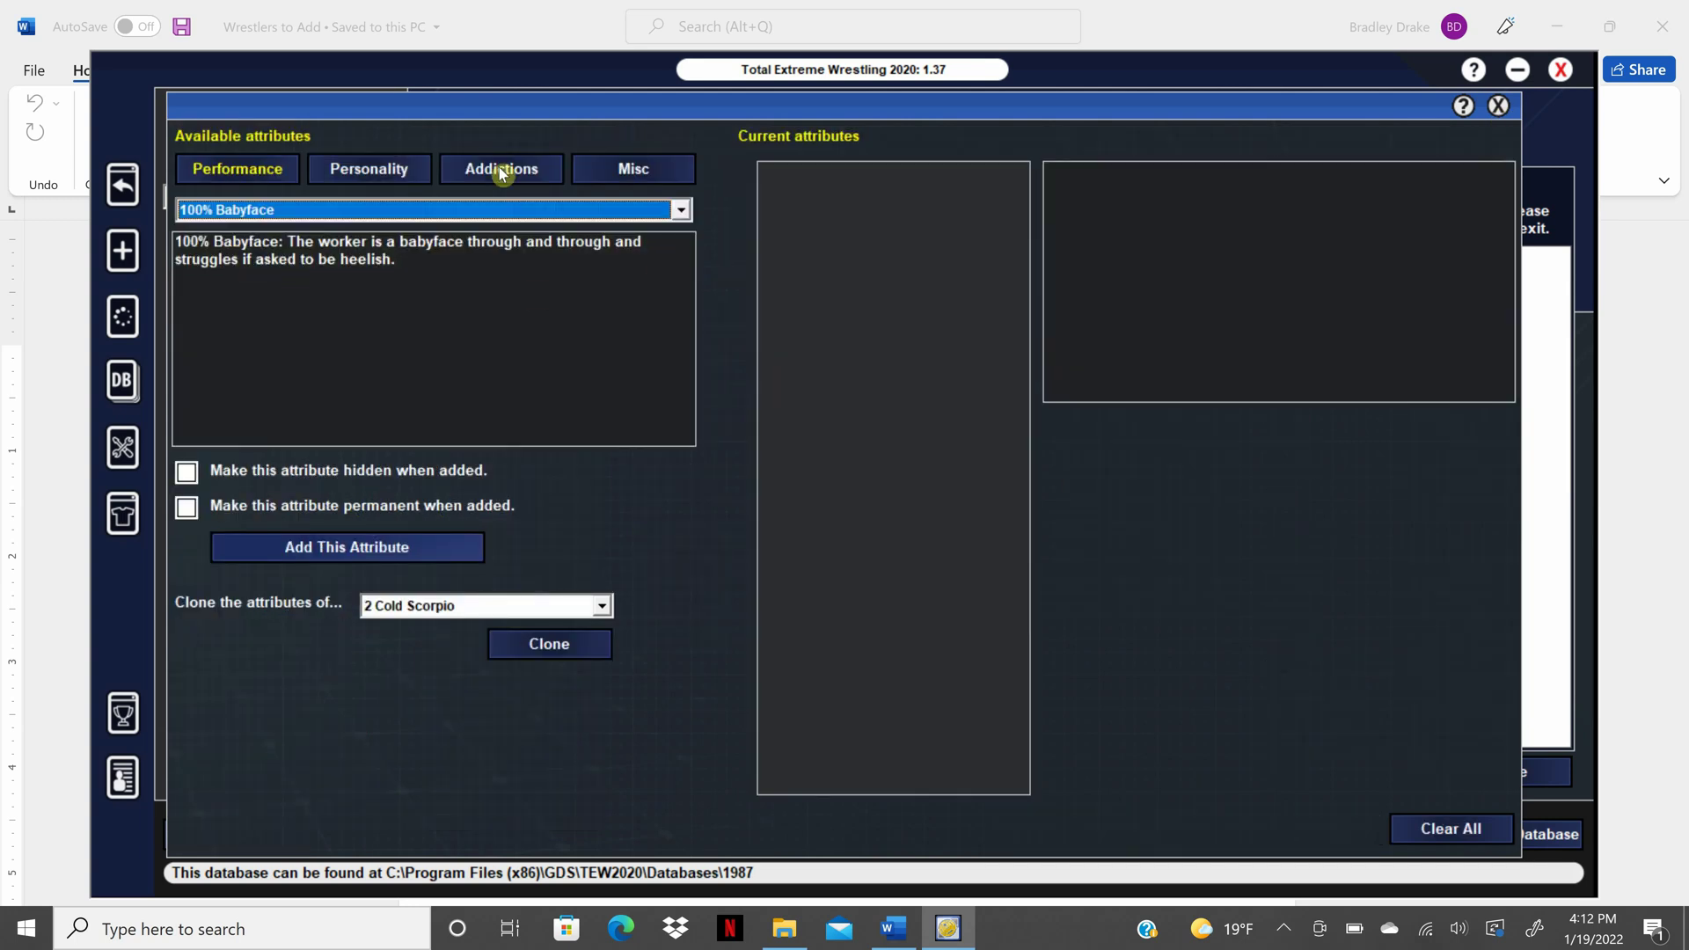
click(388, 169)
click(458, 548)
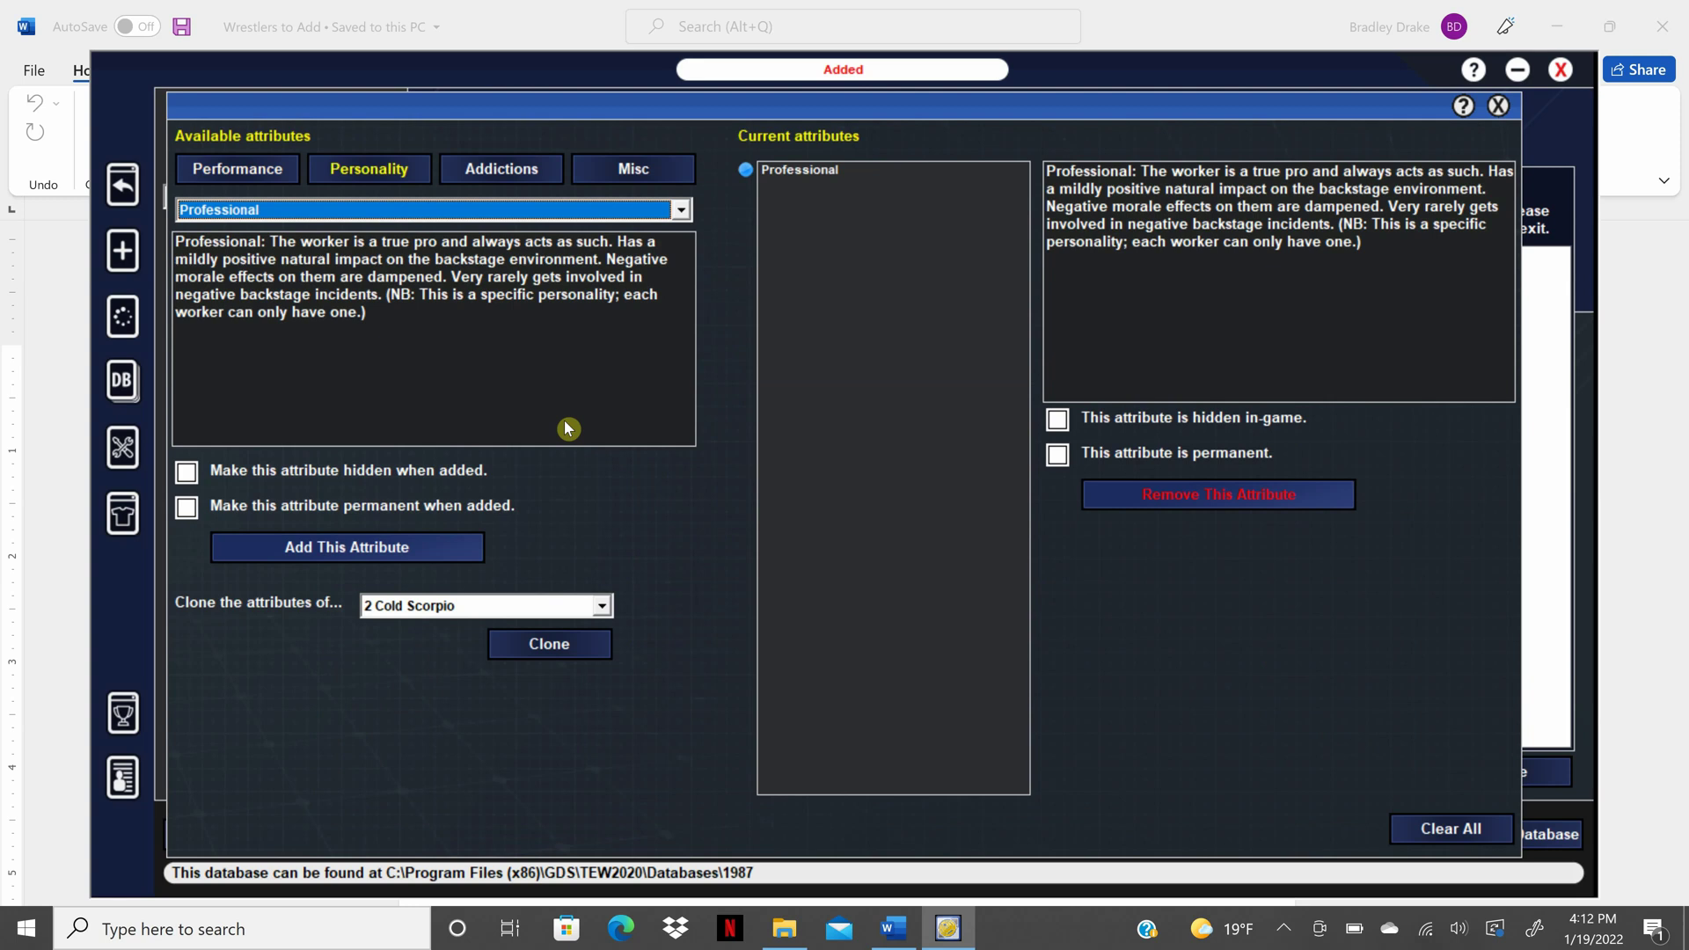
click(680, 209)
drag(682, 253, 683, 338)
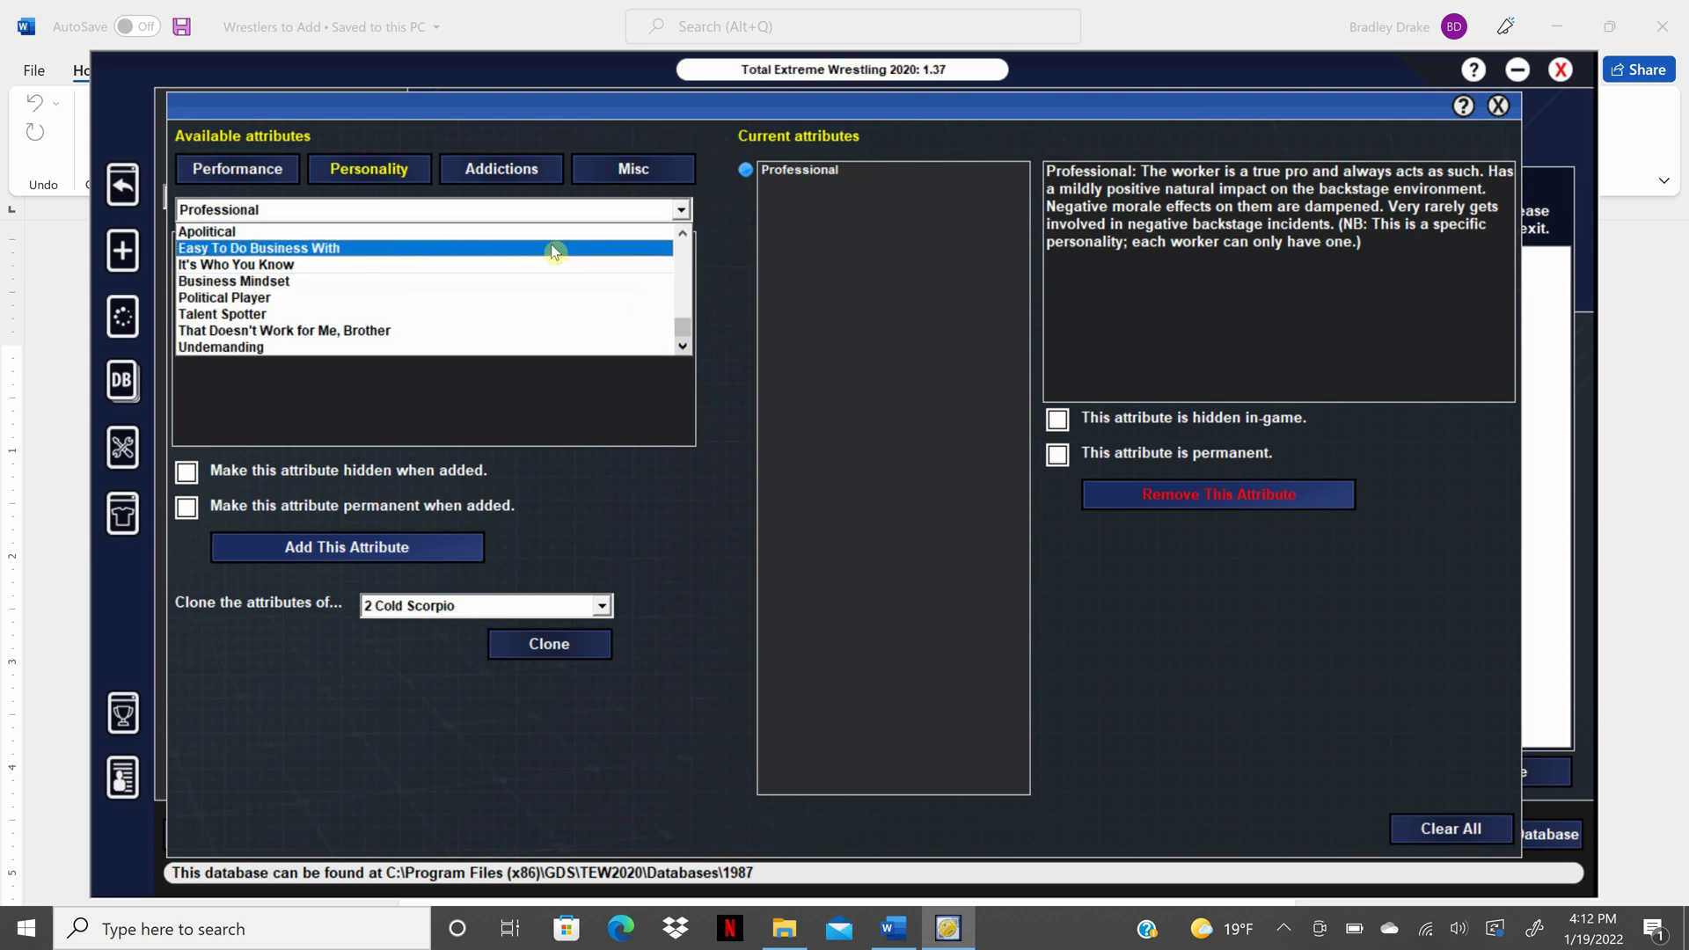
click(554, 253)
click(462, 550)
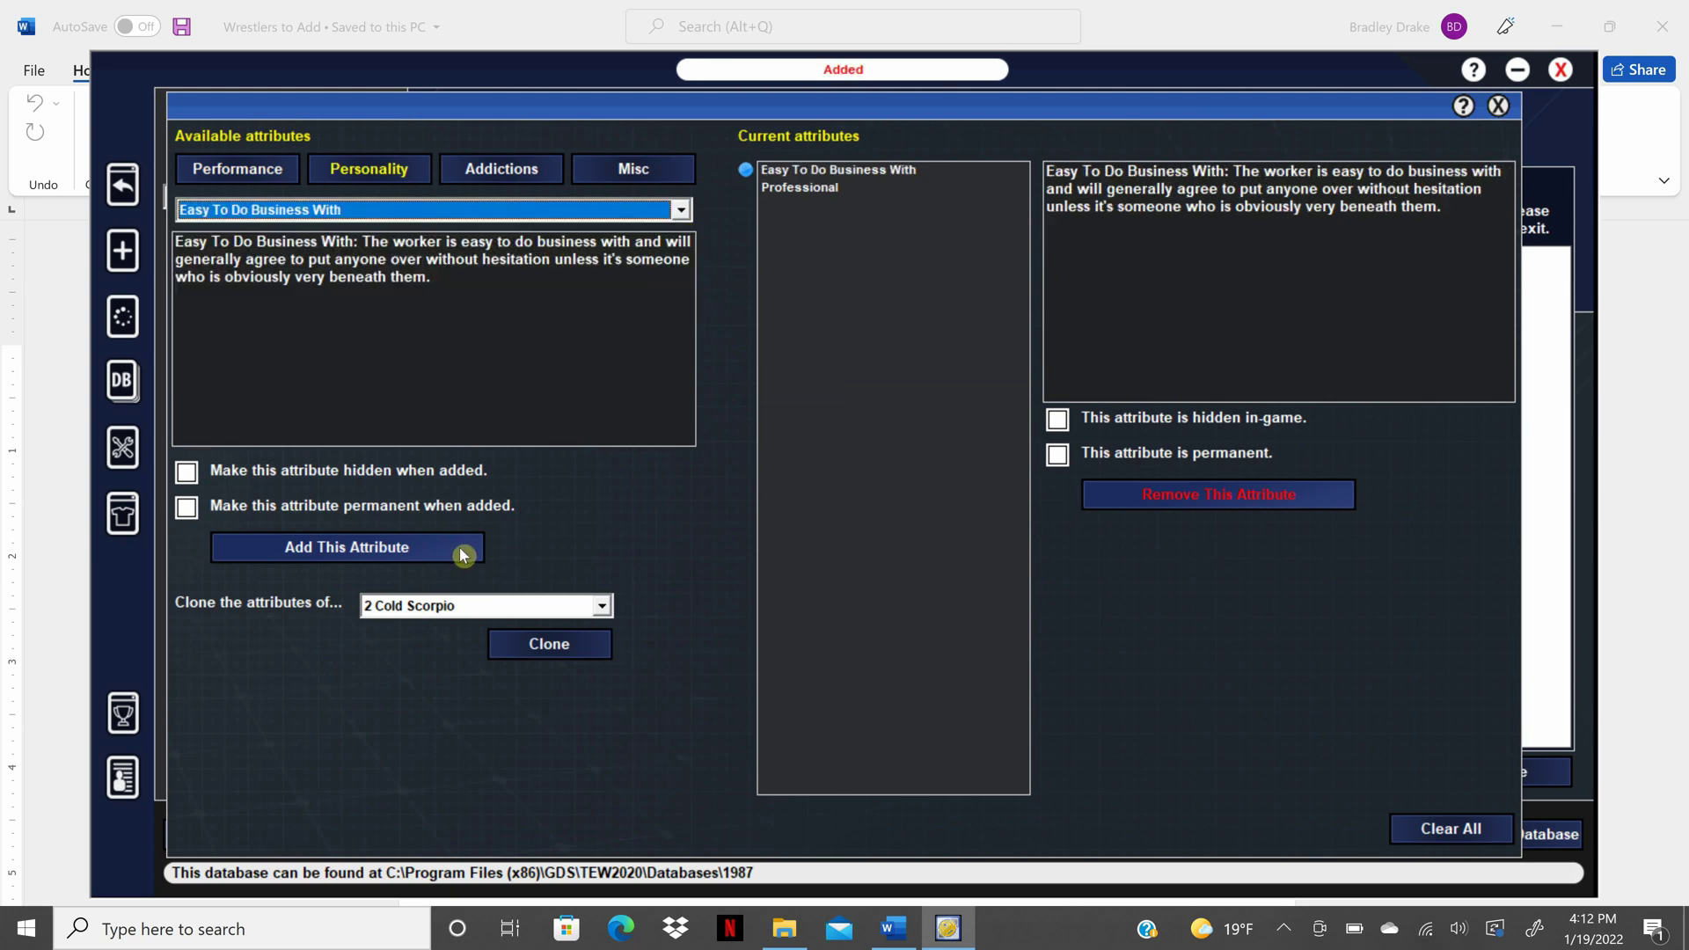
click(1496, 107)
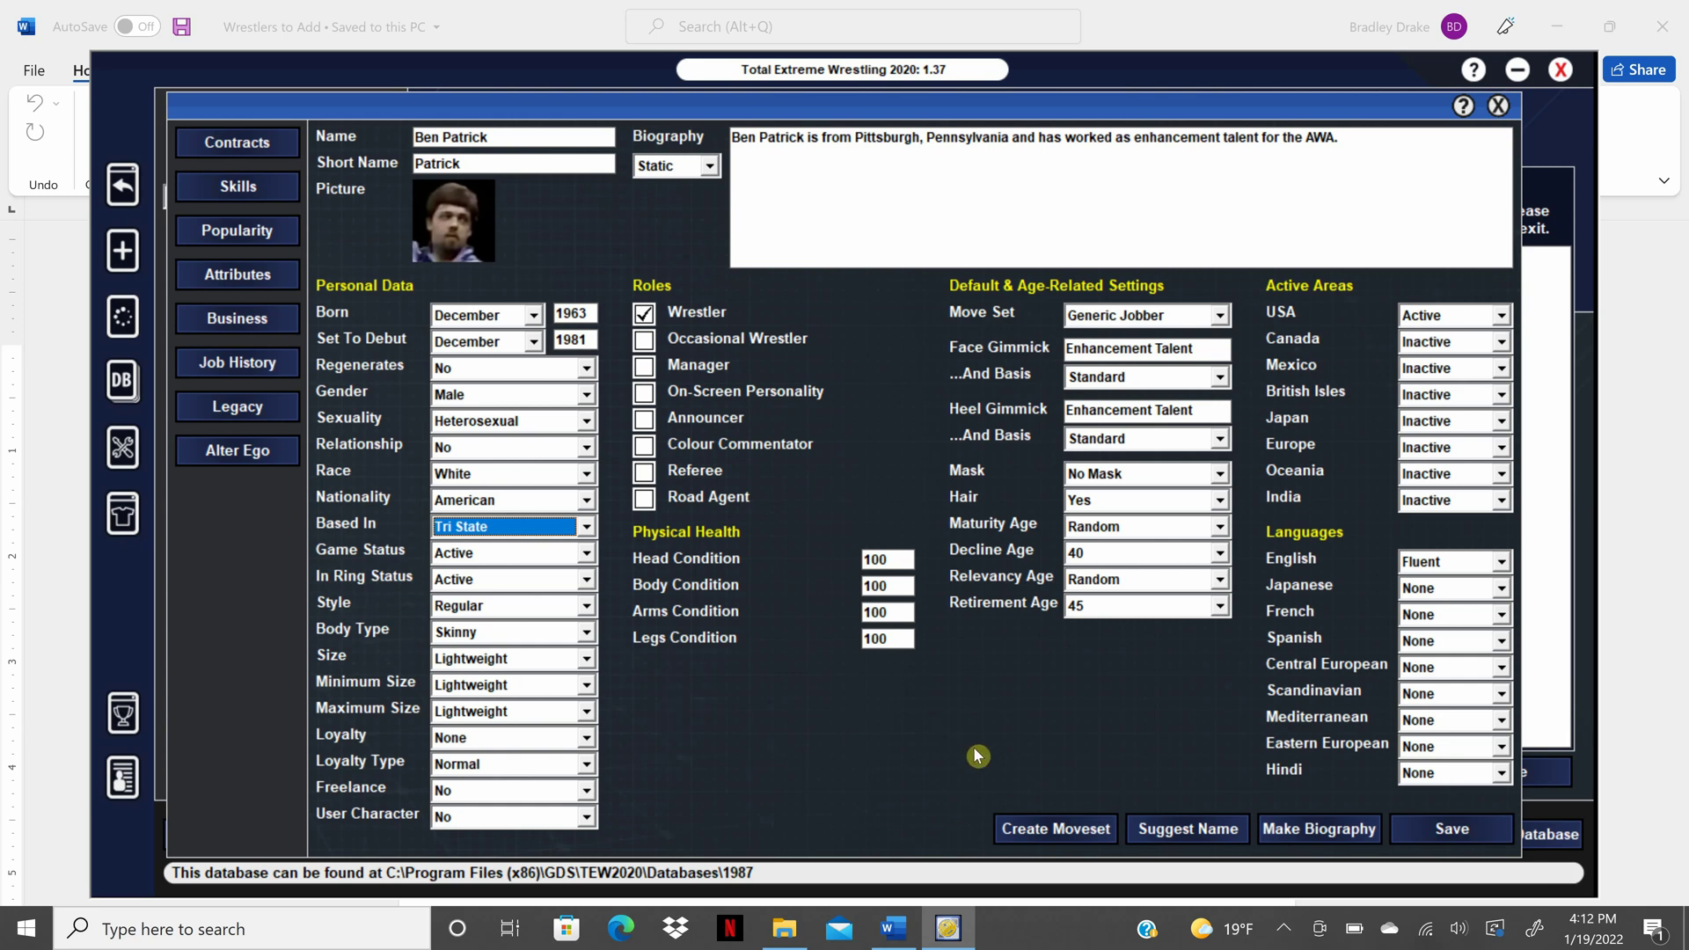
click(1459, 836)
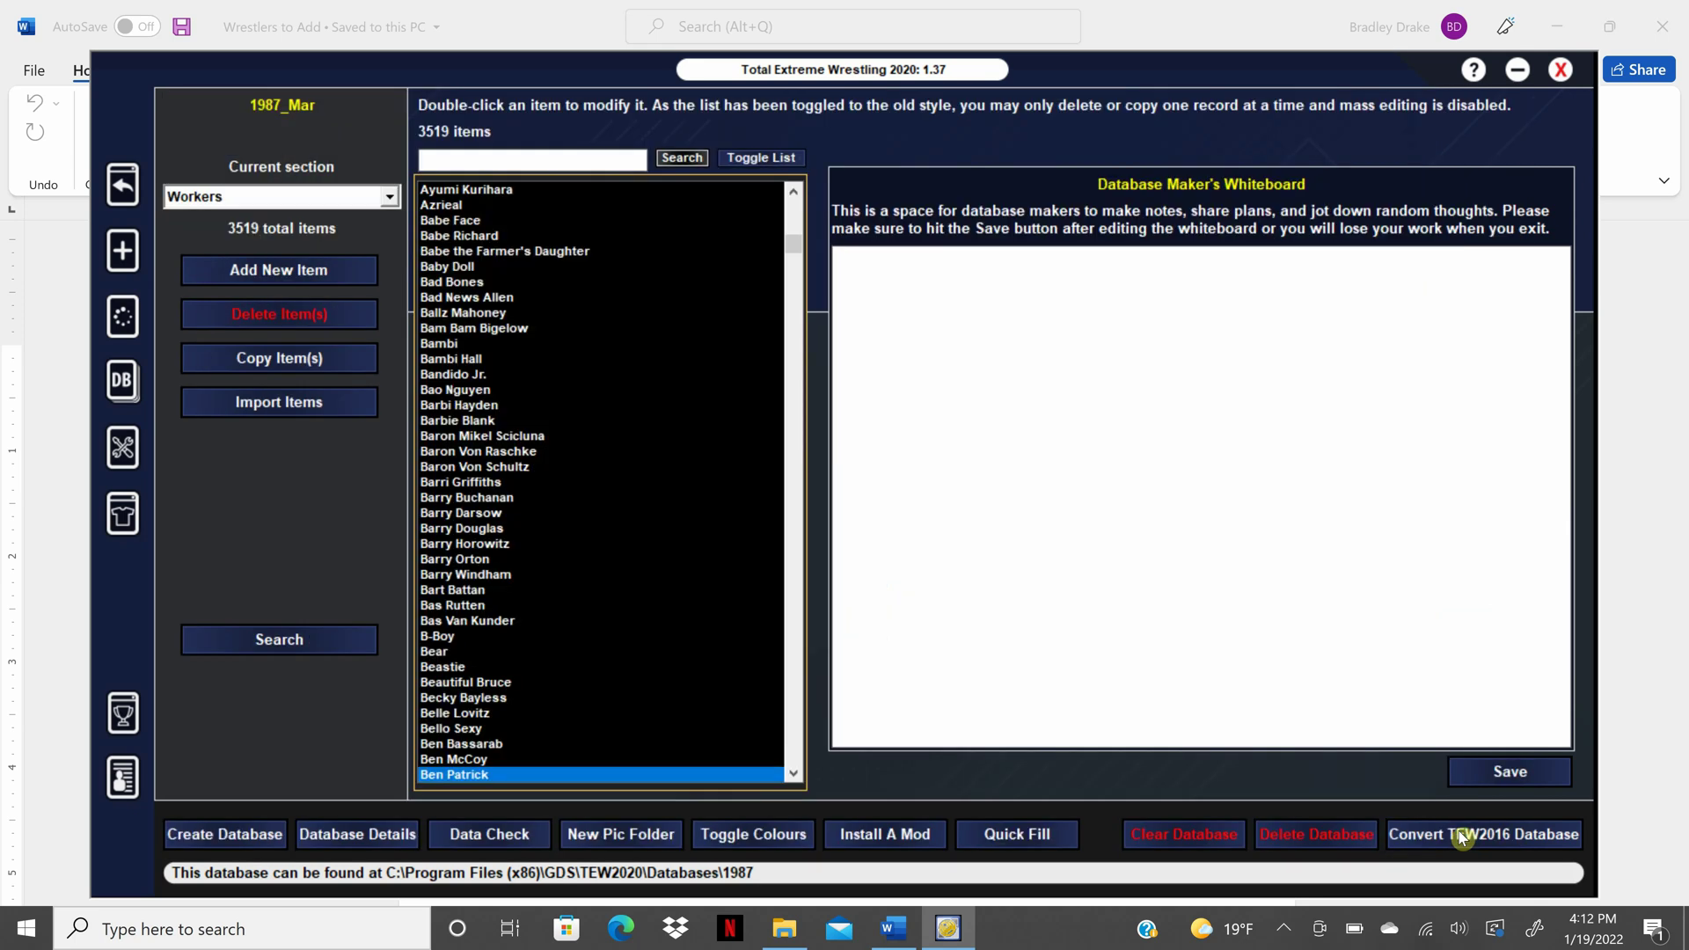
Step: Reopen the saved worker's record and add a new contract with AWA as the employer
double_click(519, 779)
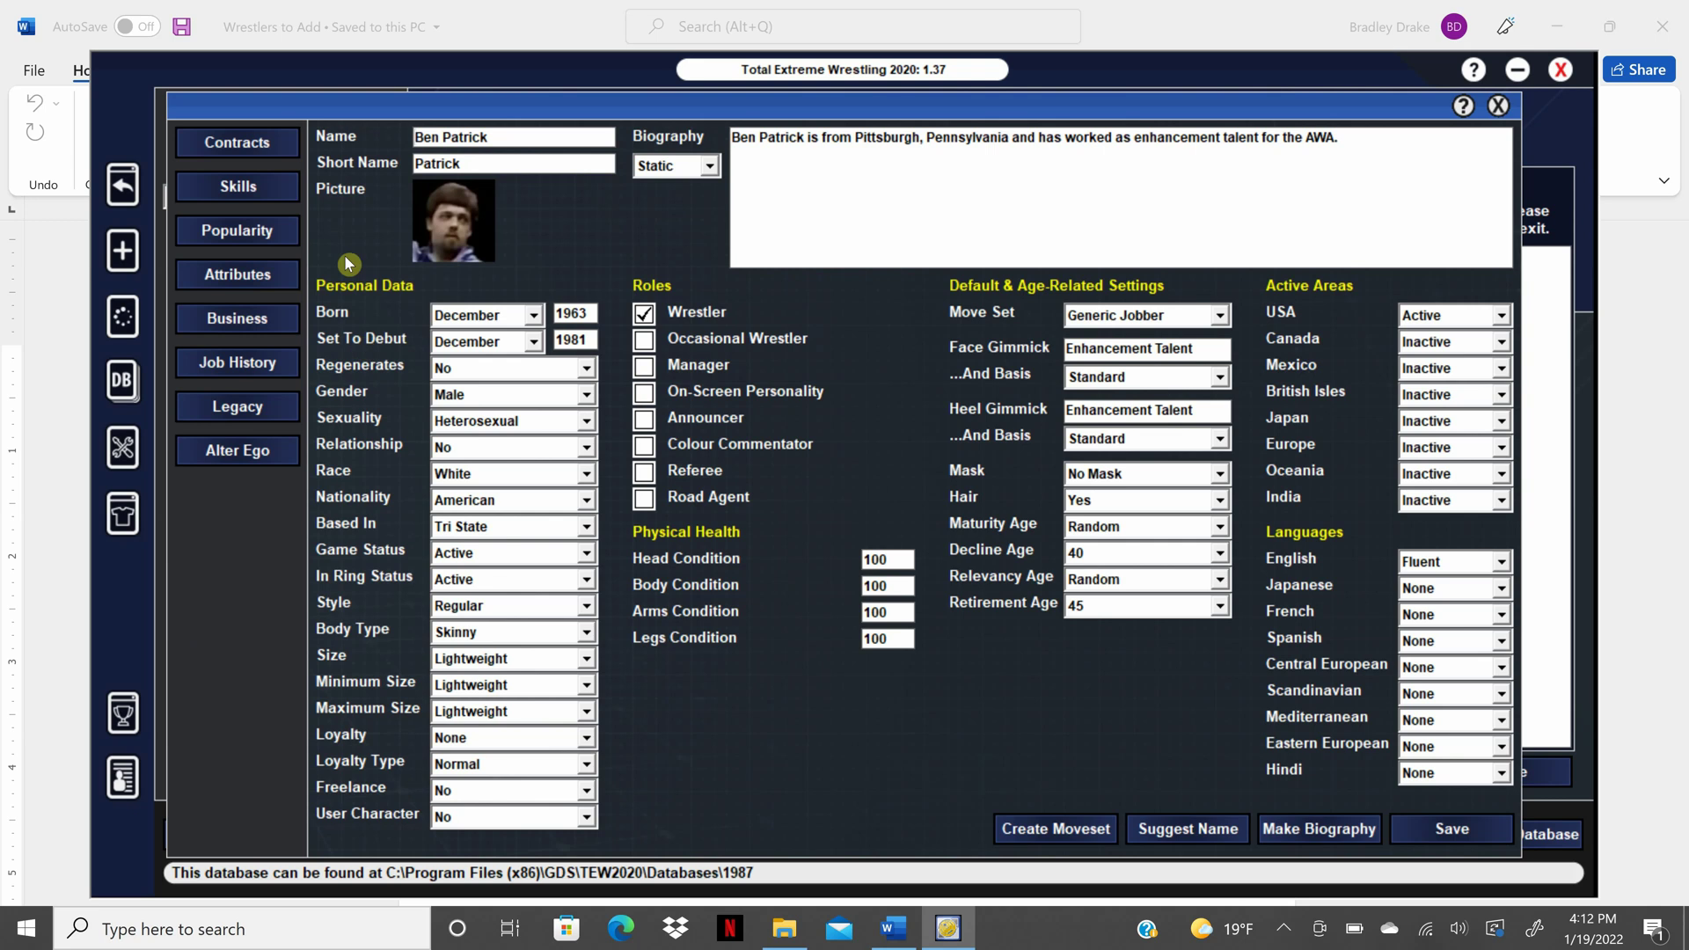
click(256, 145)
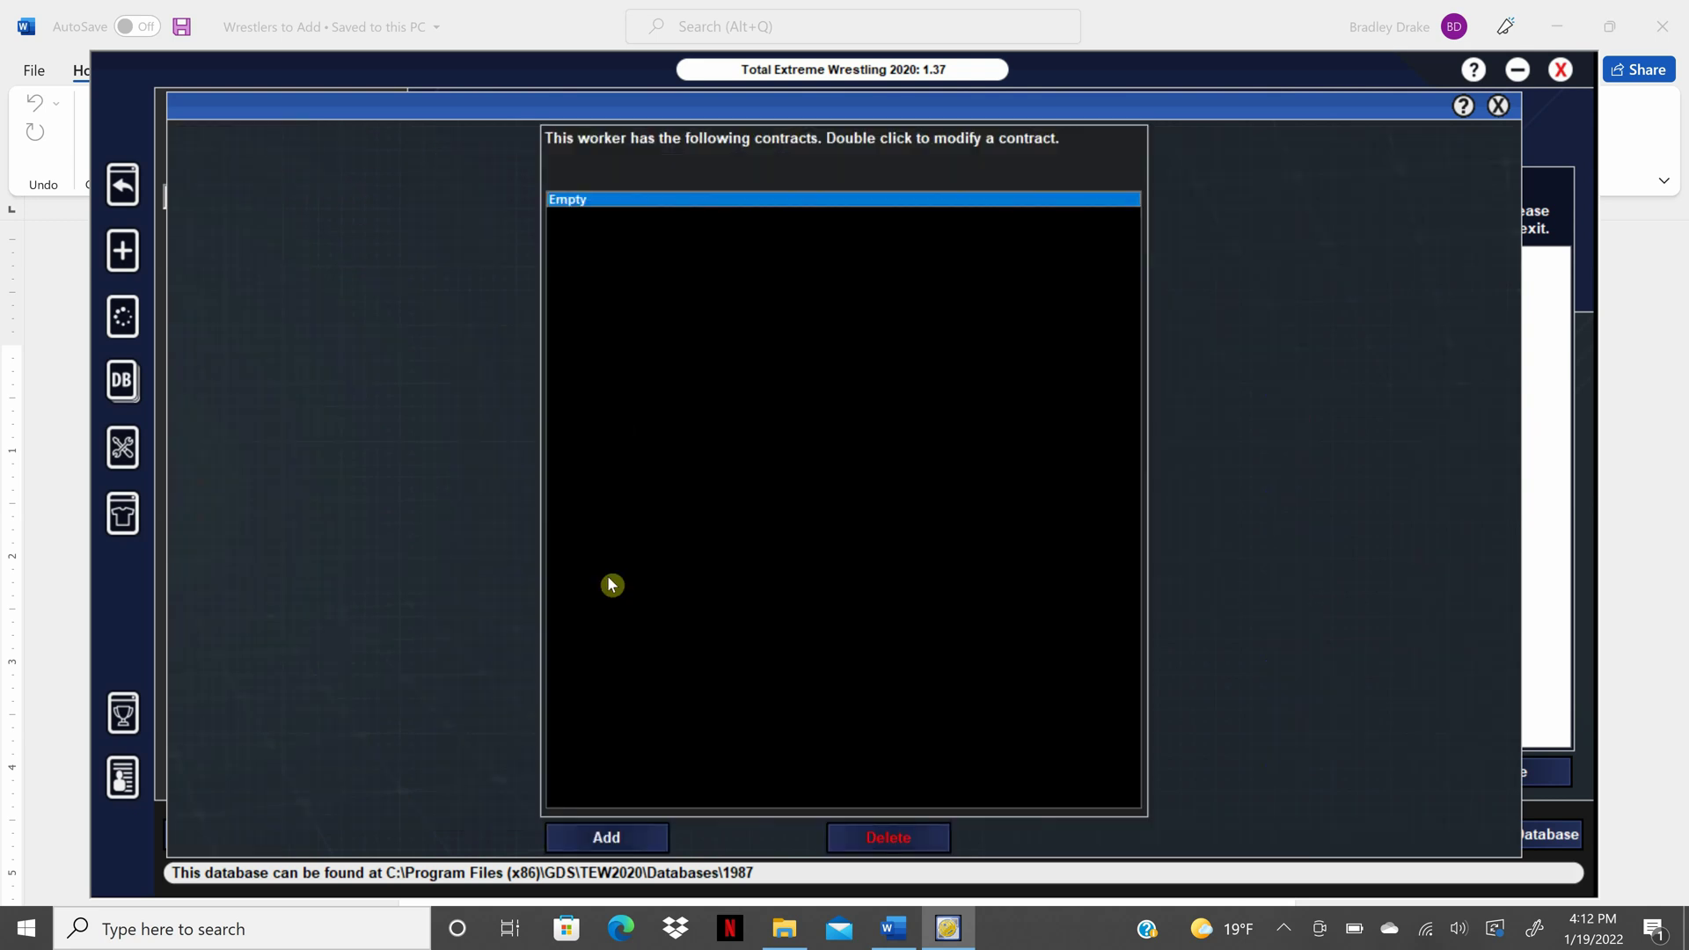
double_click(831, 496)
click(779, 139)
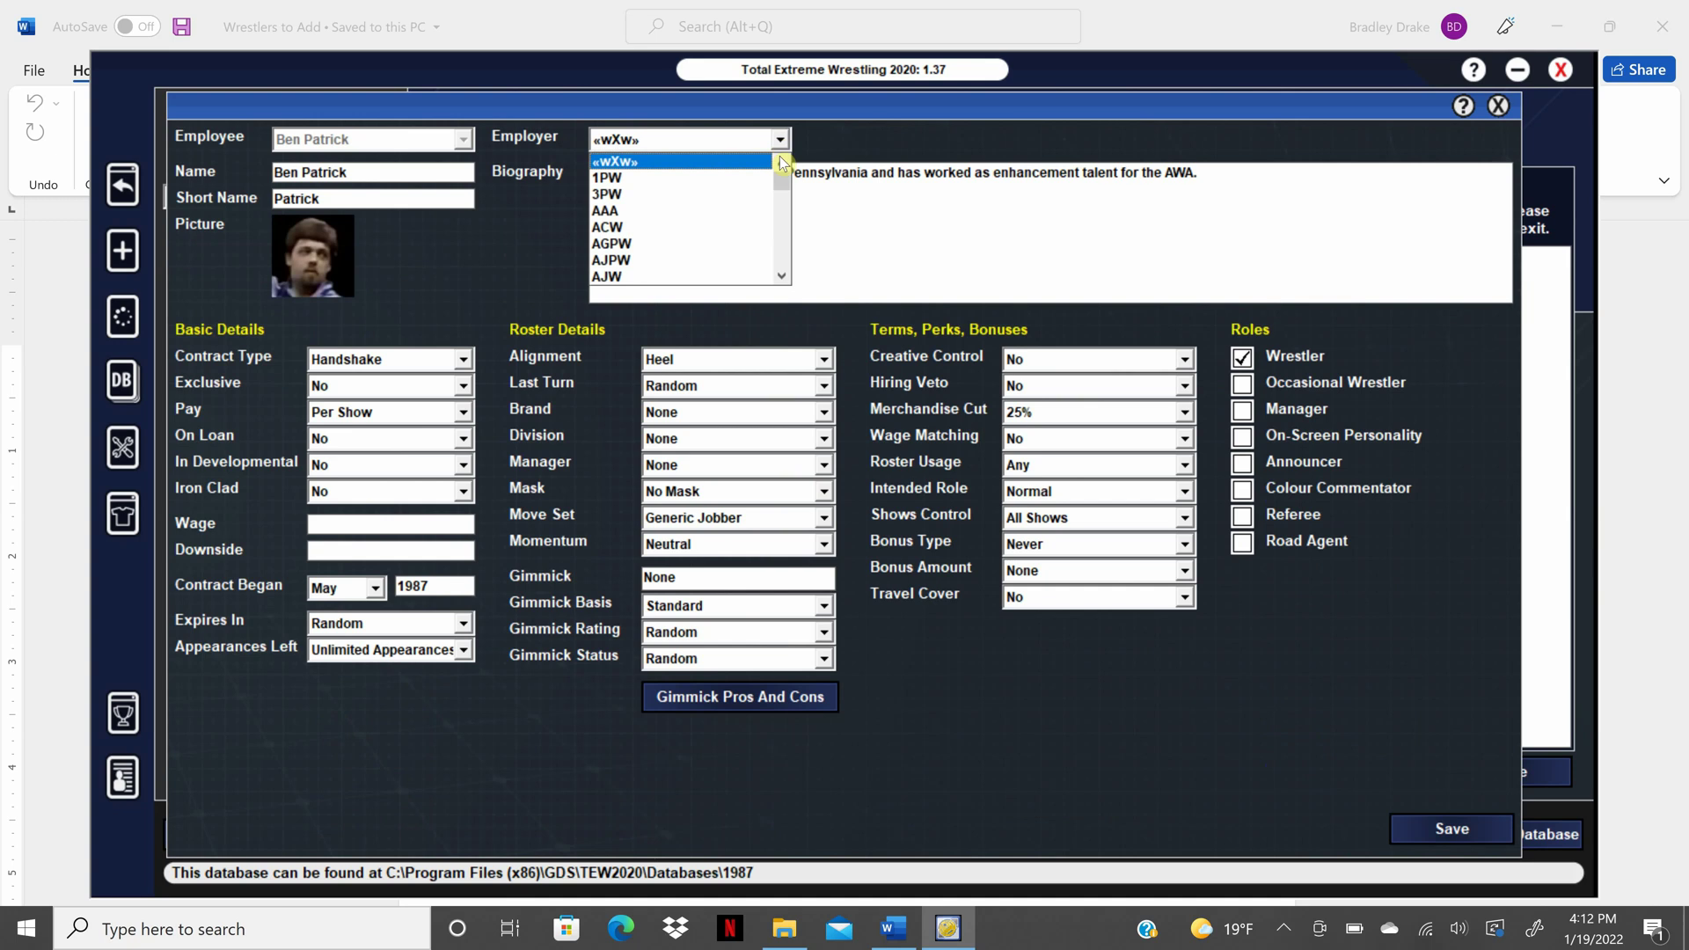
scroll(777, 181, down, 2)
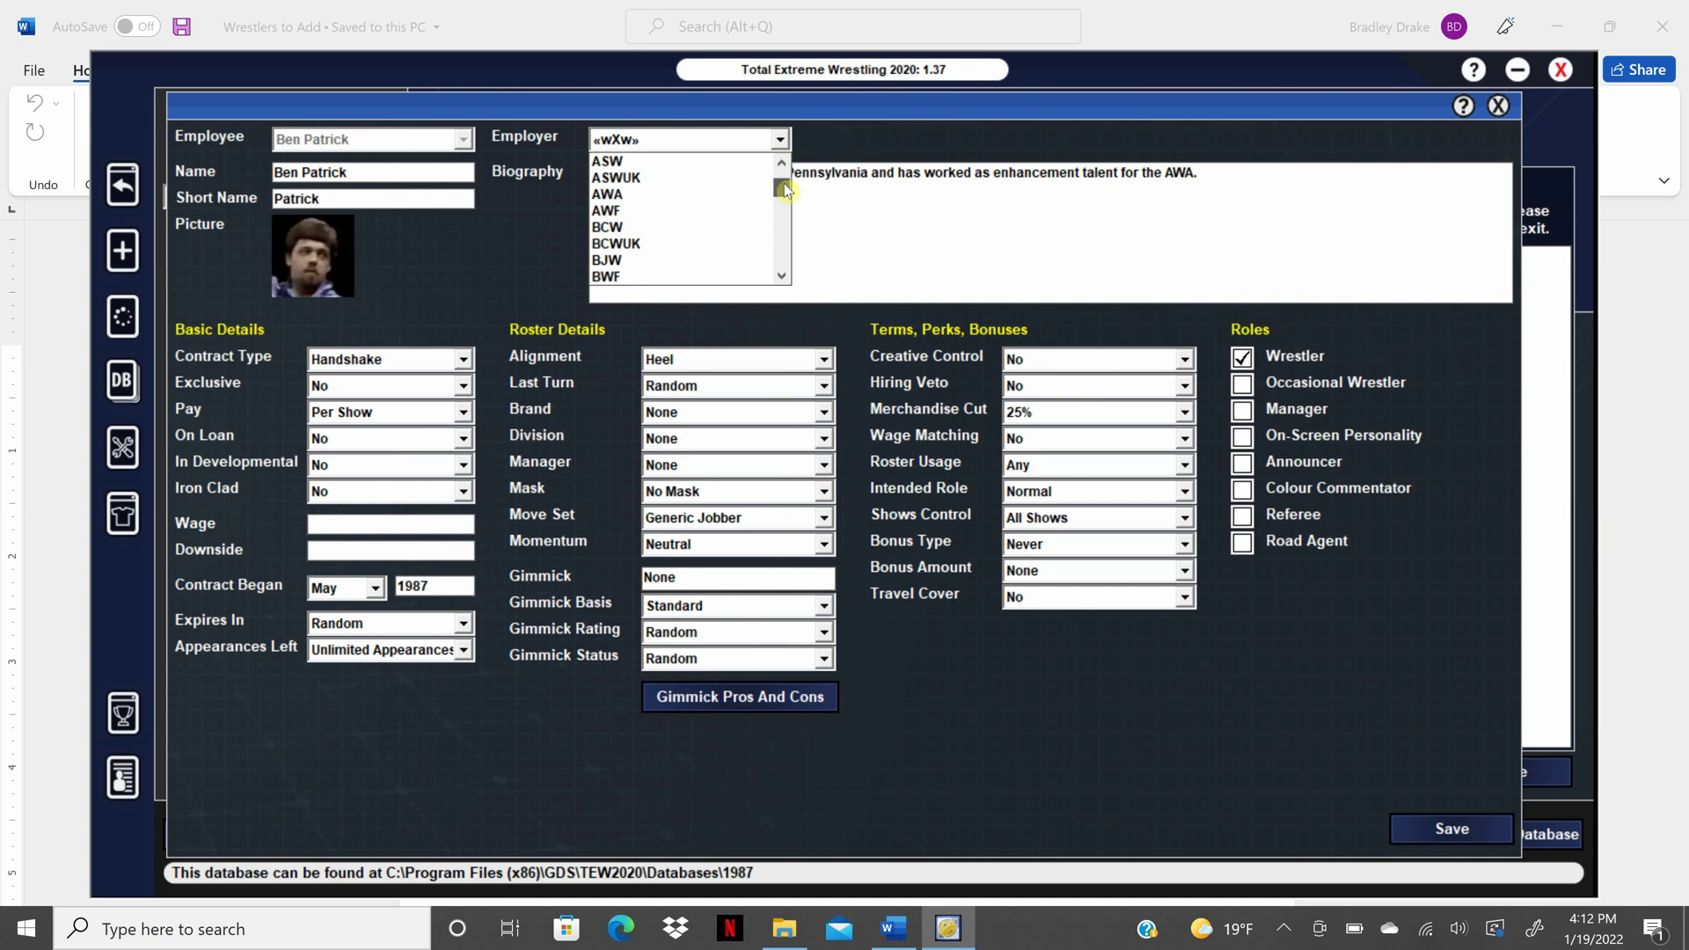
click(727, 193)
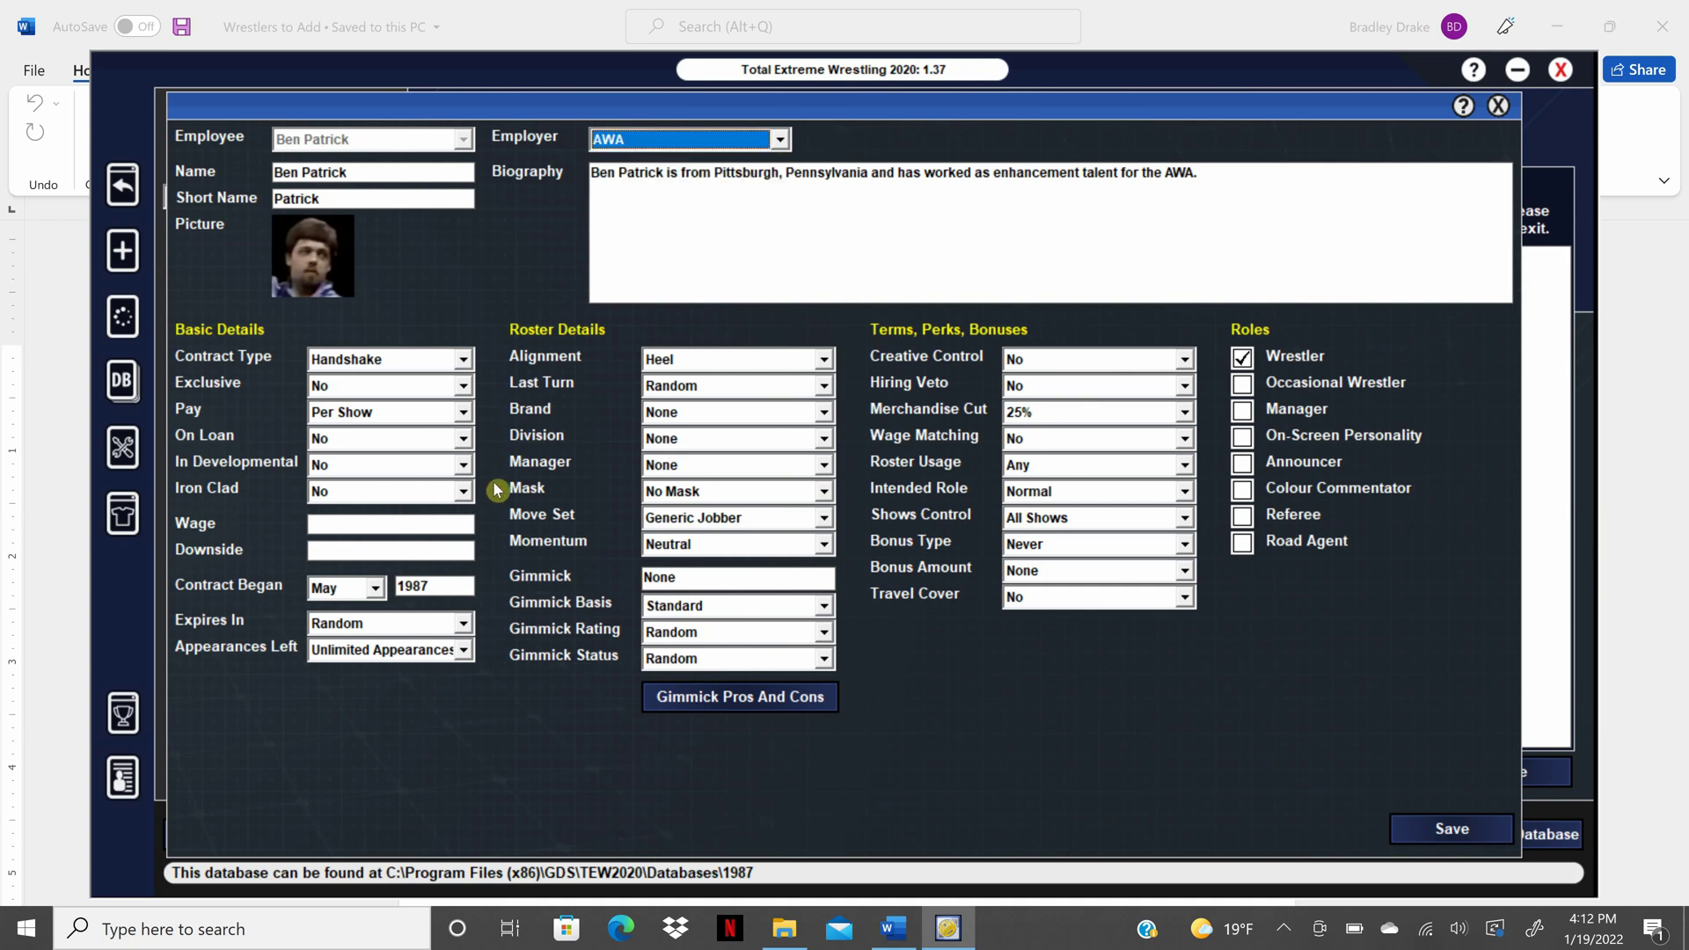
Step: Set the AWA contract's wage to 20, downside to 0, start date to October 1984 and expiry to Ongoing
click(368, 521)
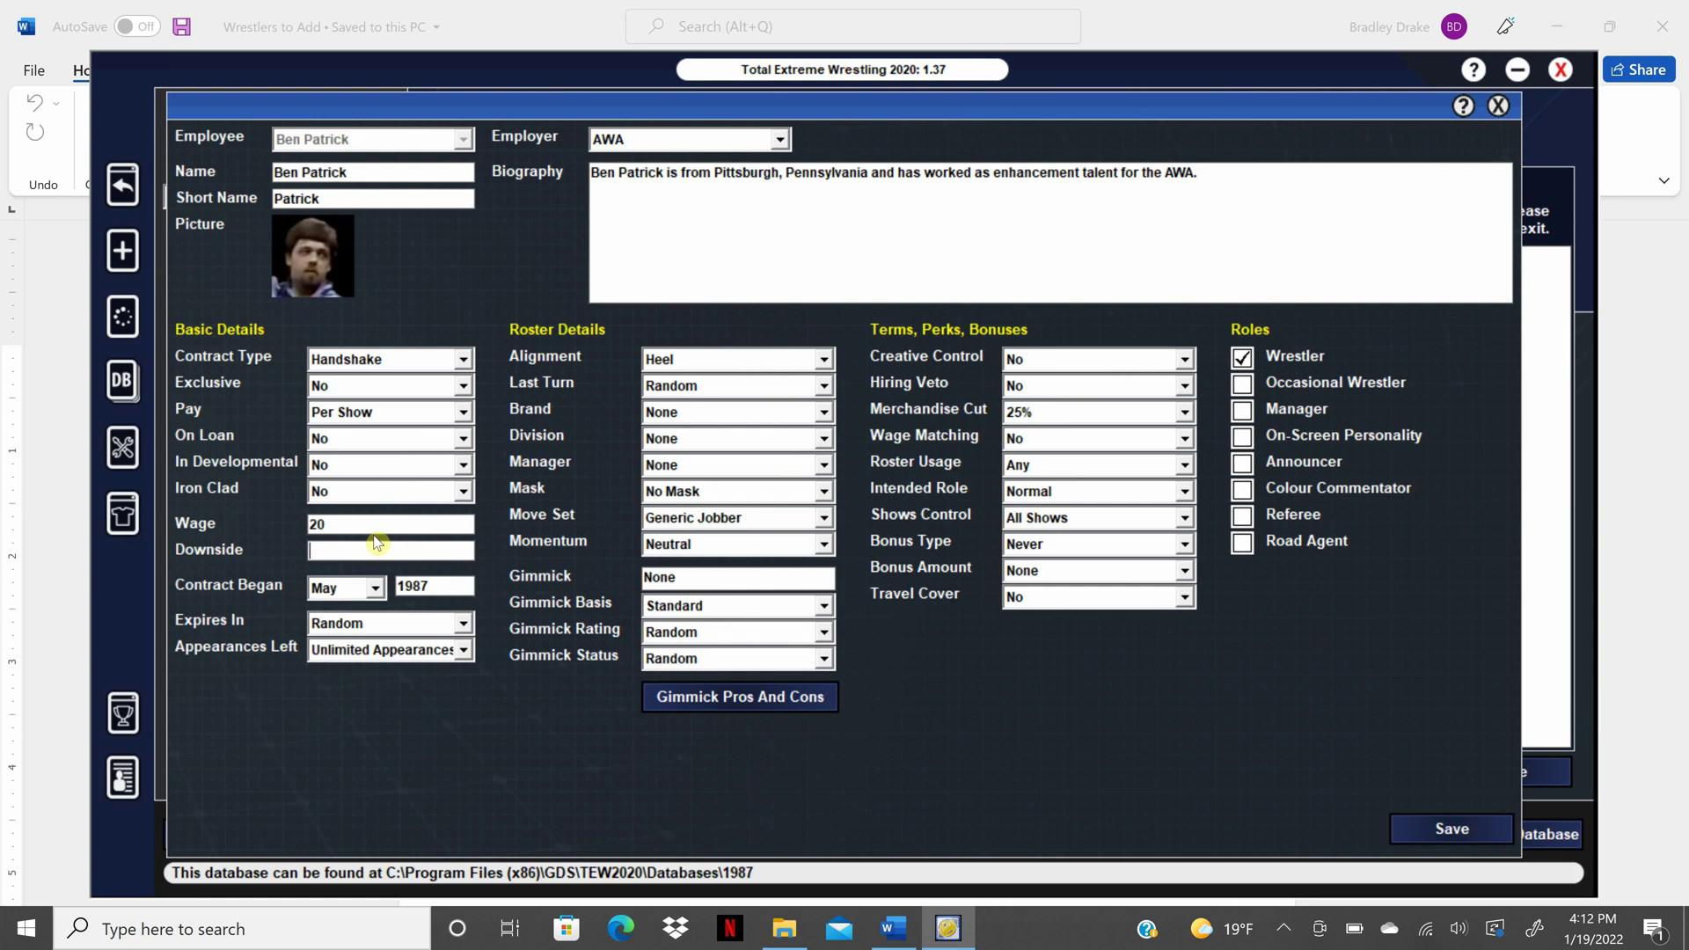
text(0)
click(376, 589)
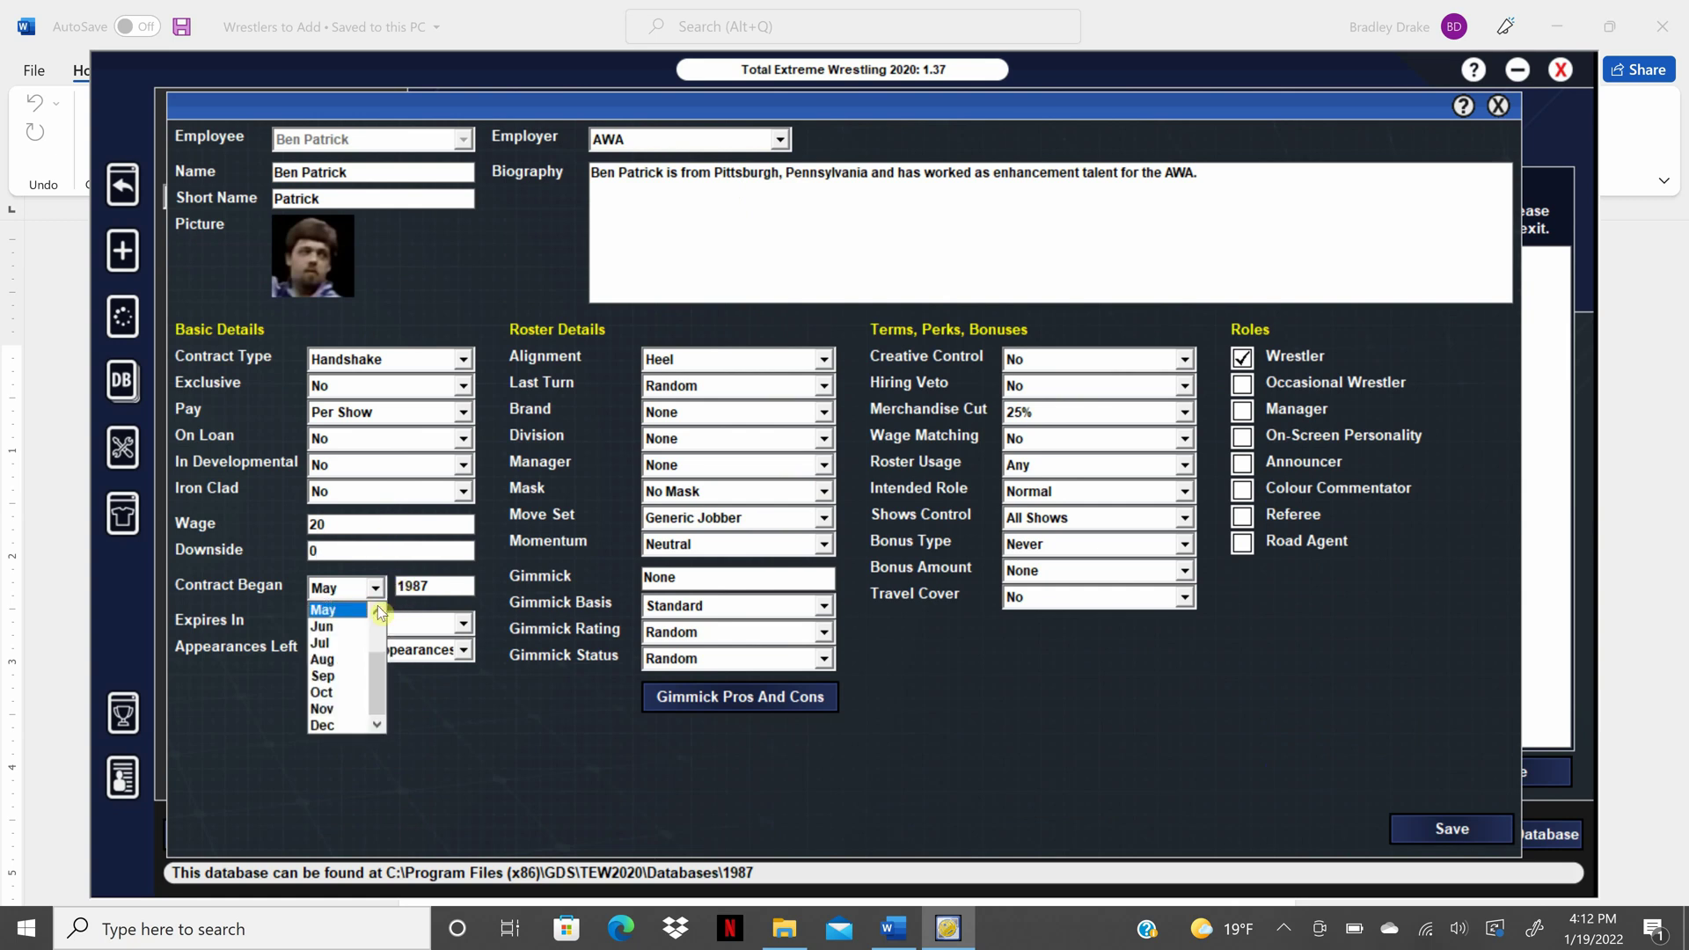
click(339, 692)
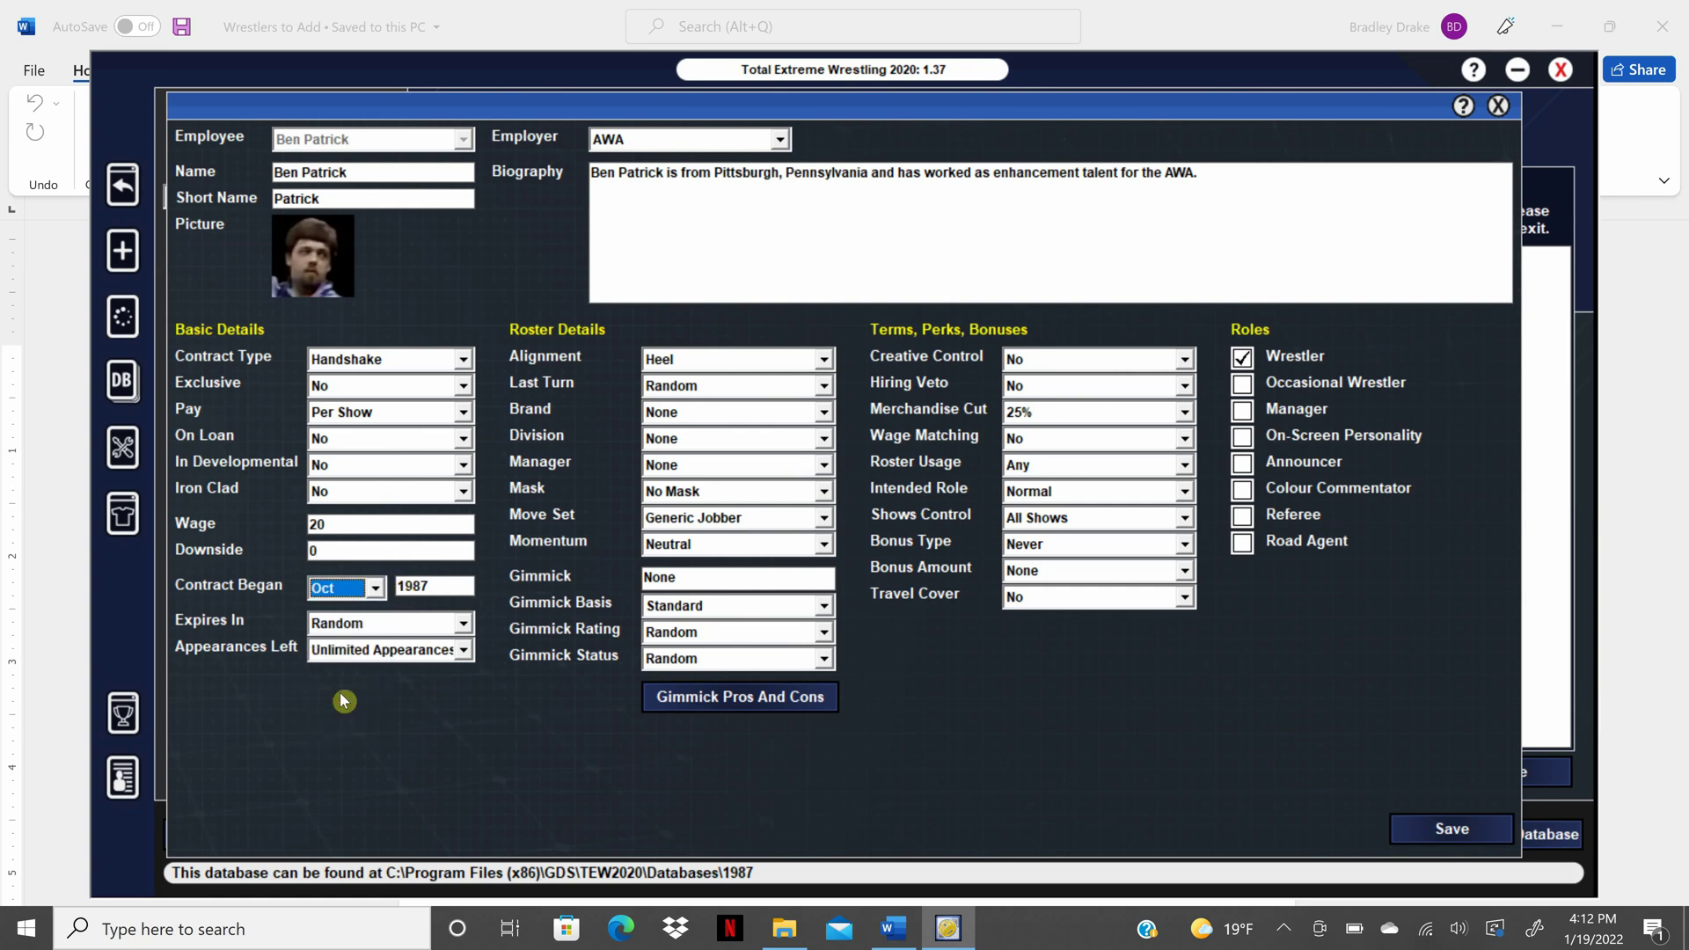
click(441, 587)
key(BackSpace)
text(4)
click(428, 628)
scroll(467, 720, down, 3)
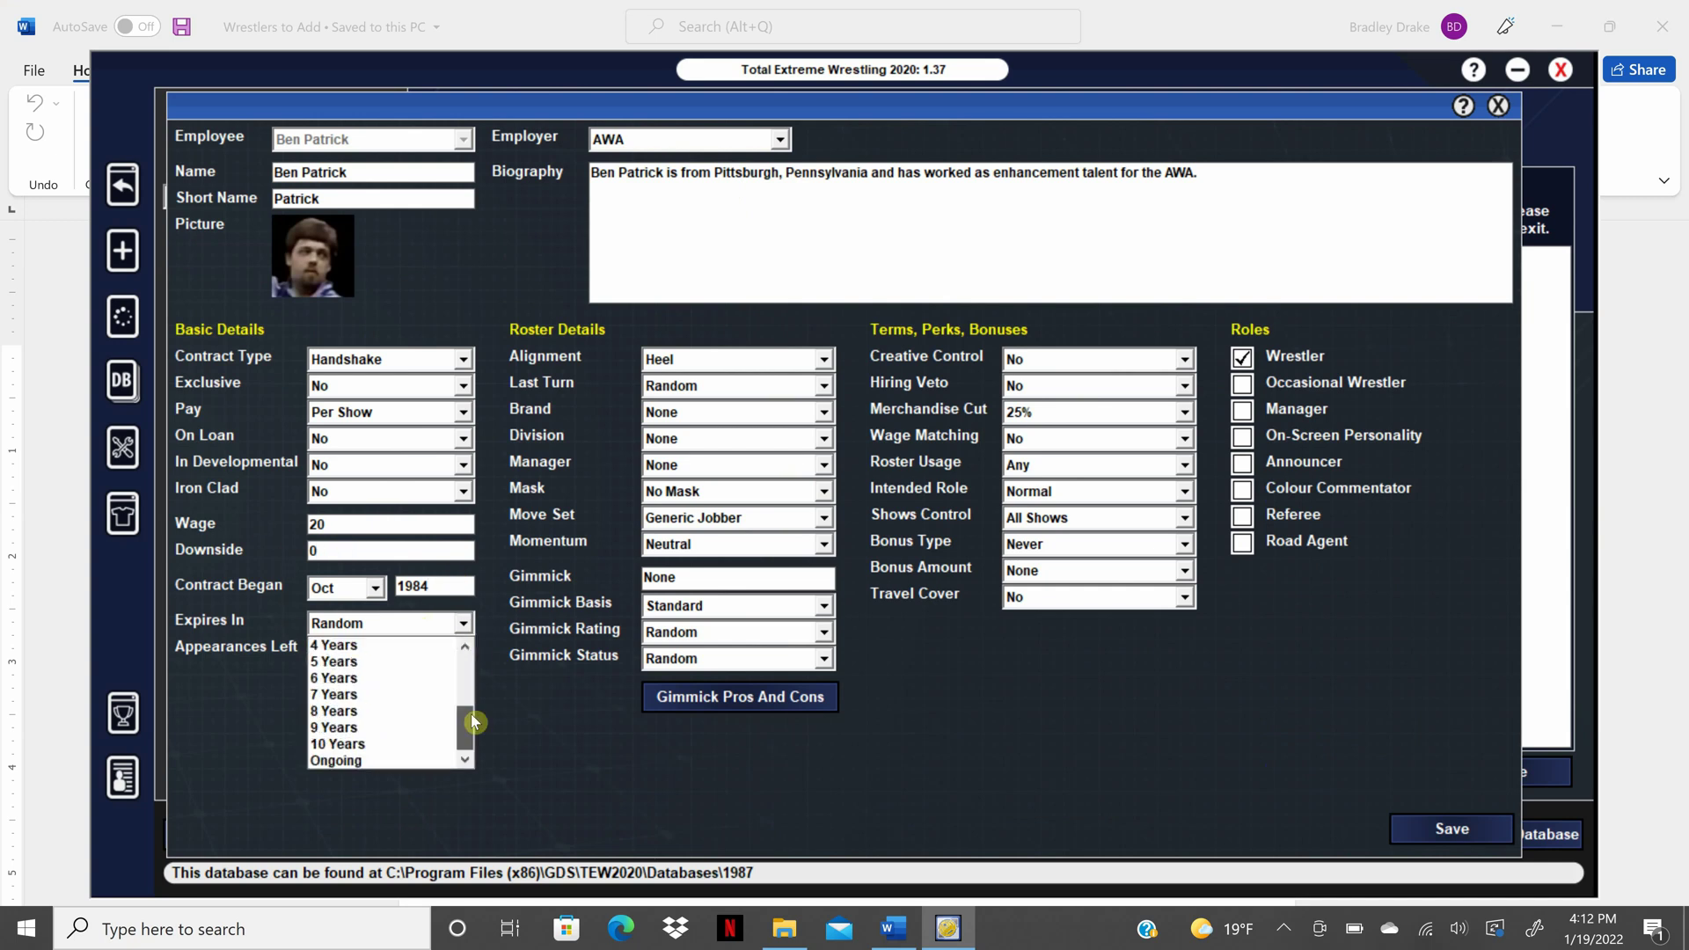
click(443, 758)
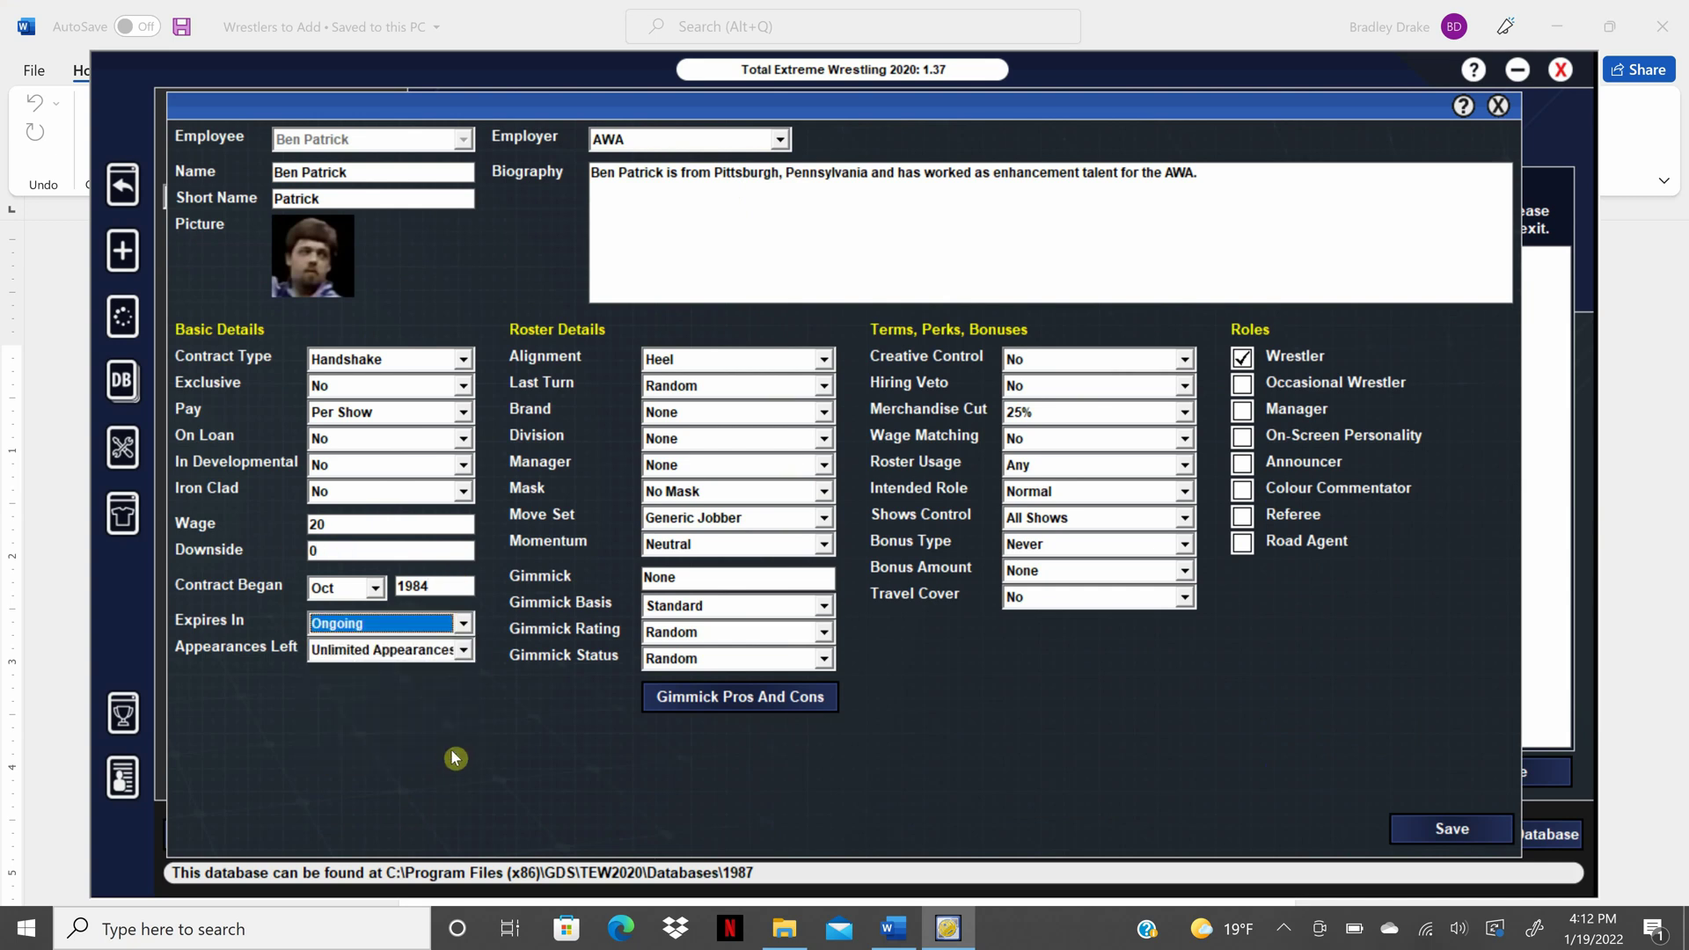
Step: Set the contract's alignment to Babyface, the gimmick to Enhancement Talent and the gimmick rating to Adequate
click(829, 360)
click(807, 379)
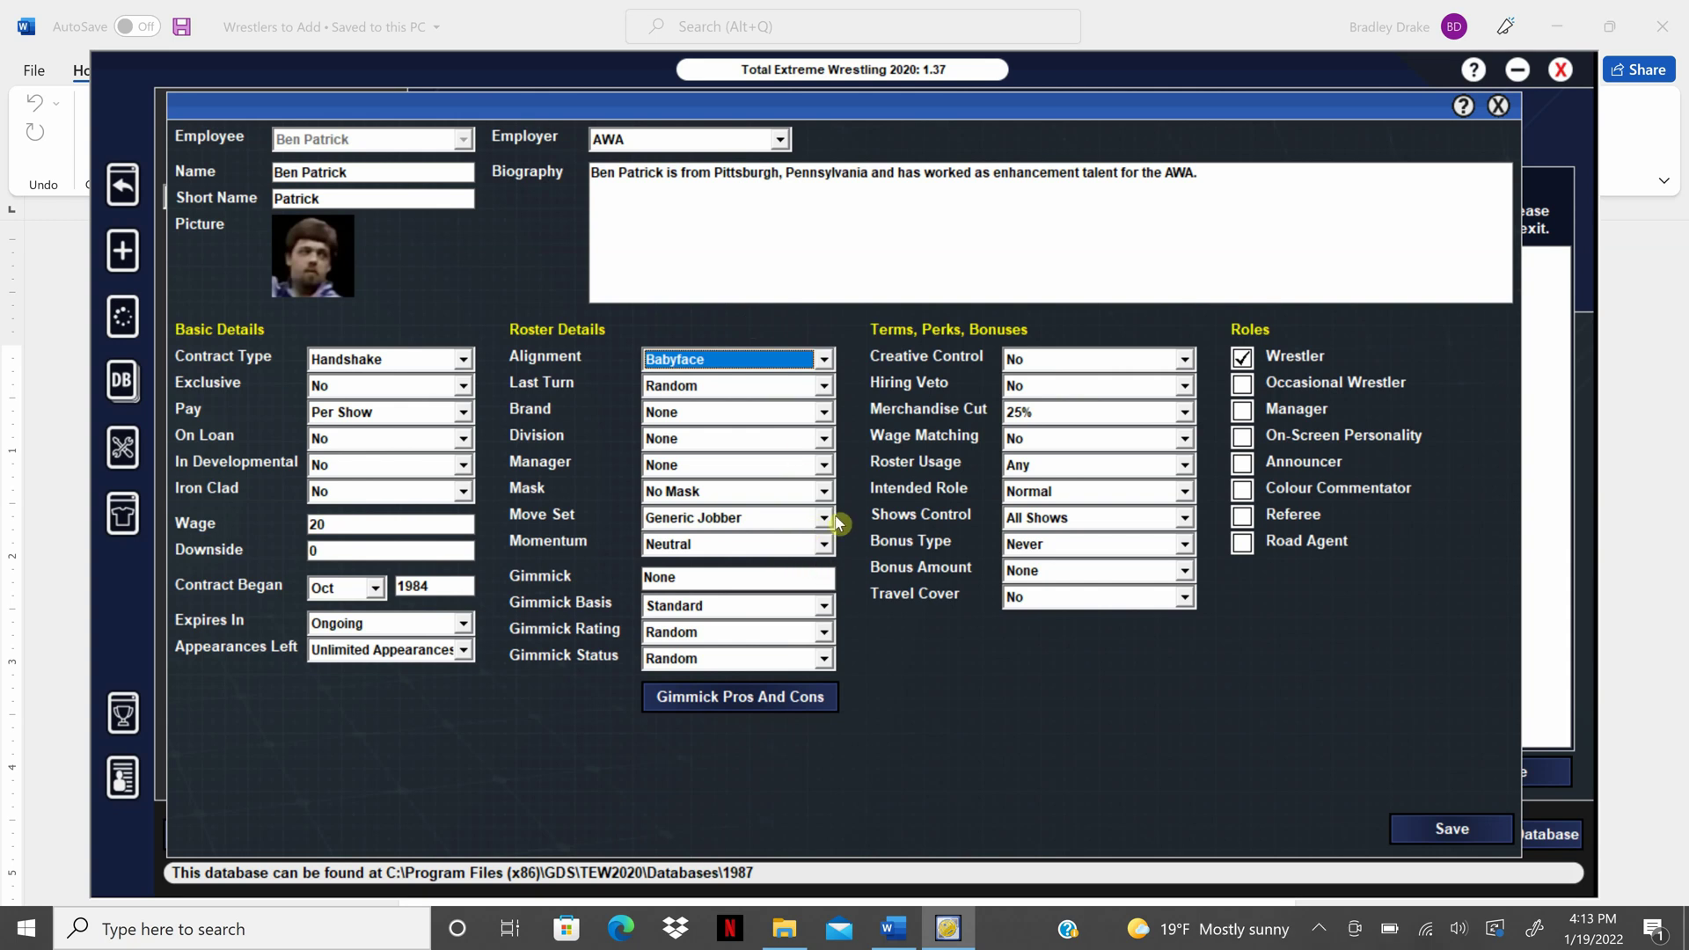
double_click(785, 578)
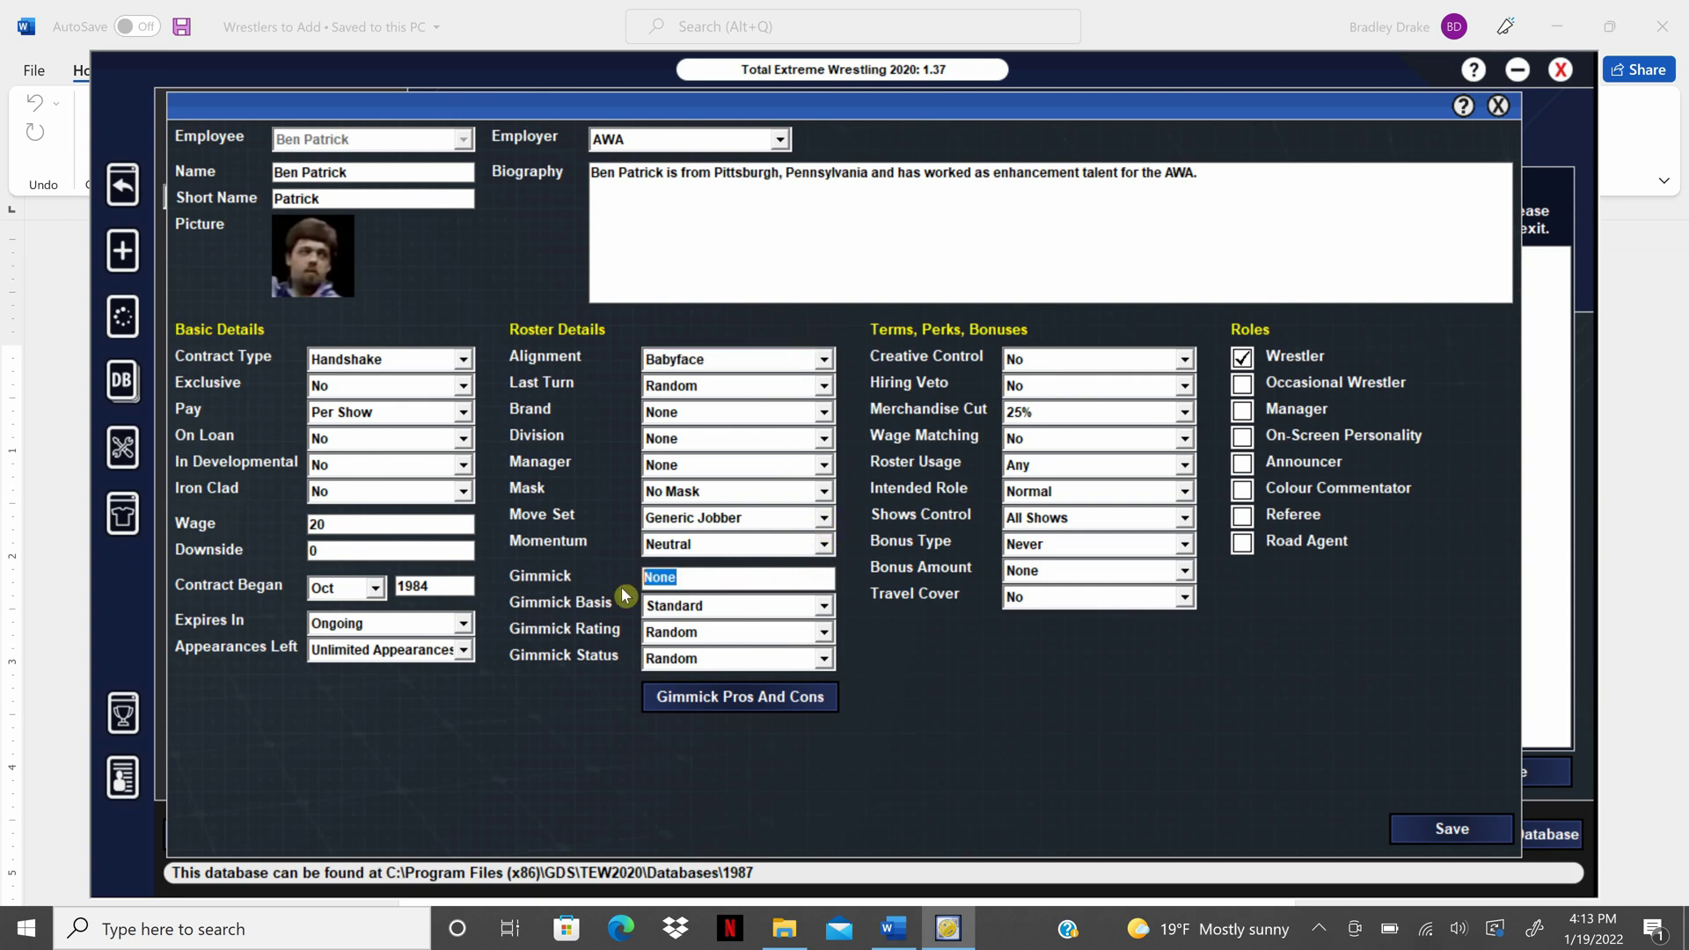
text(Enhancement Talent)
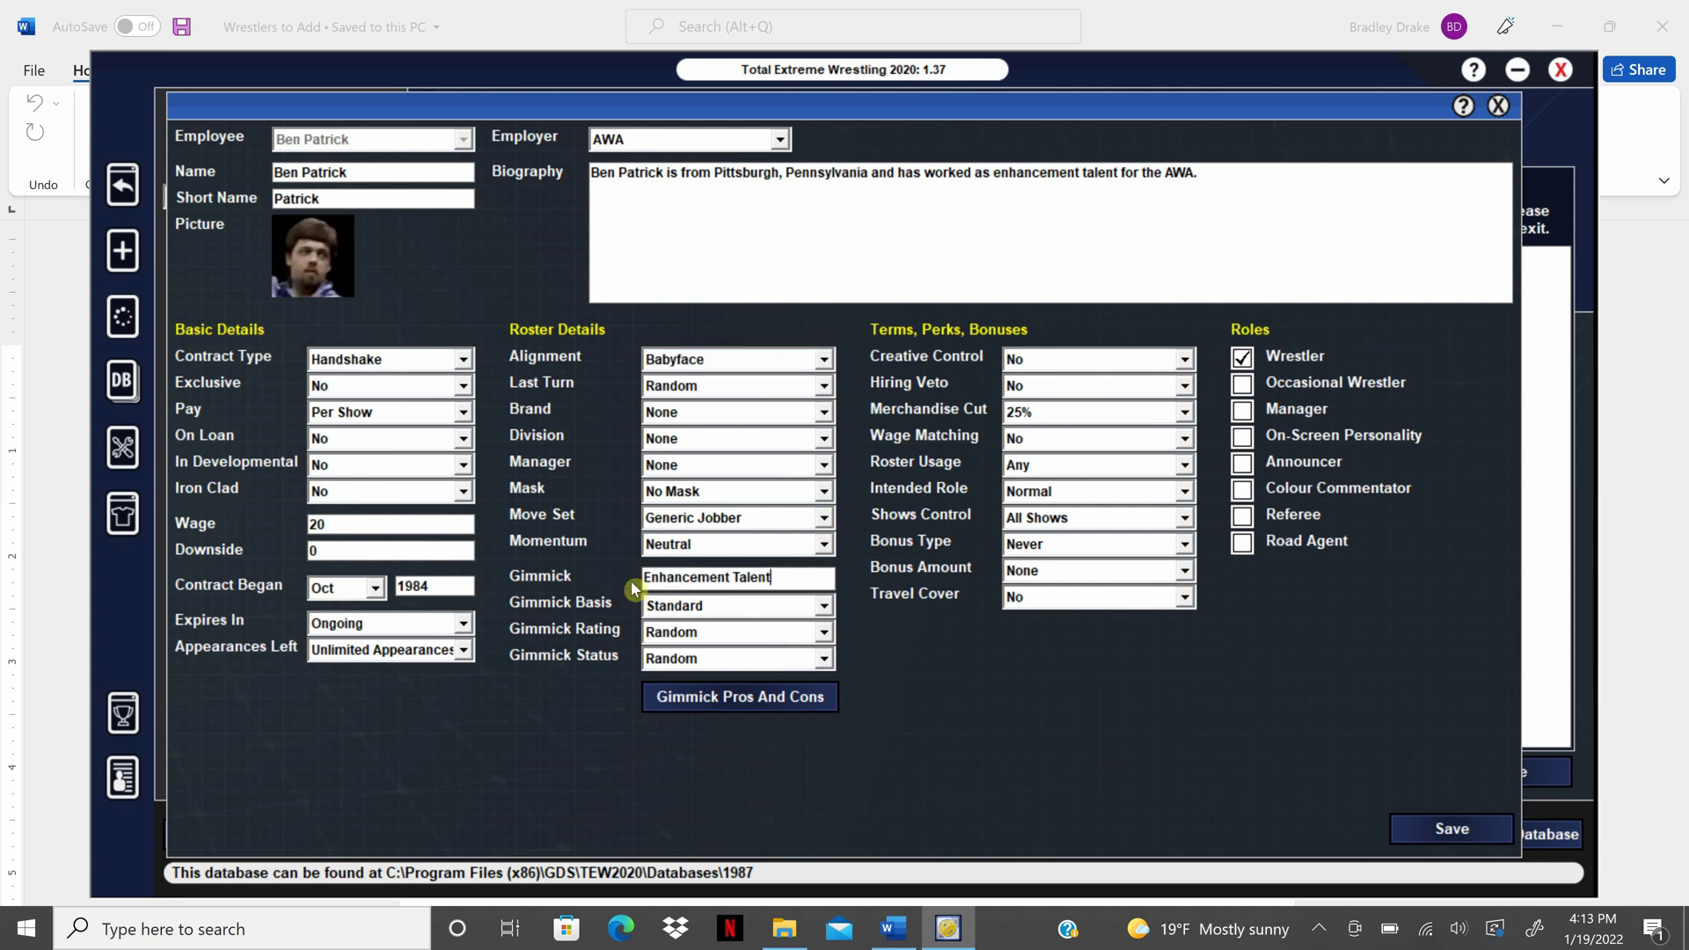
click(824, 606)
click(822, 610)
click(823, 633)
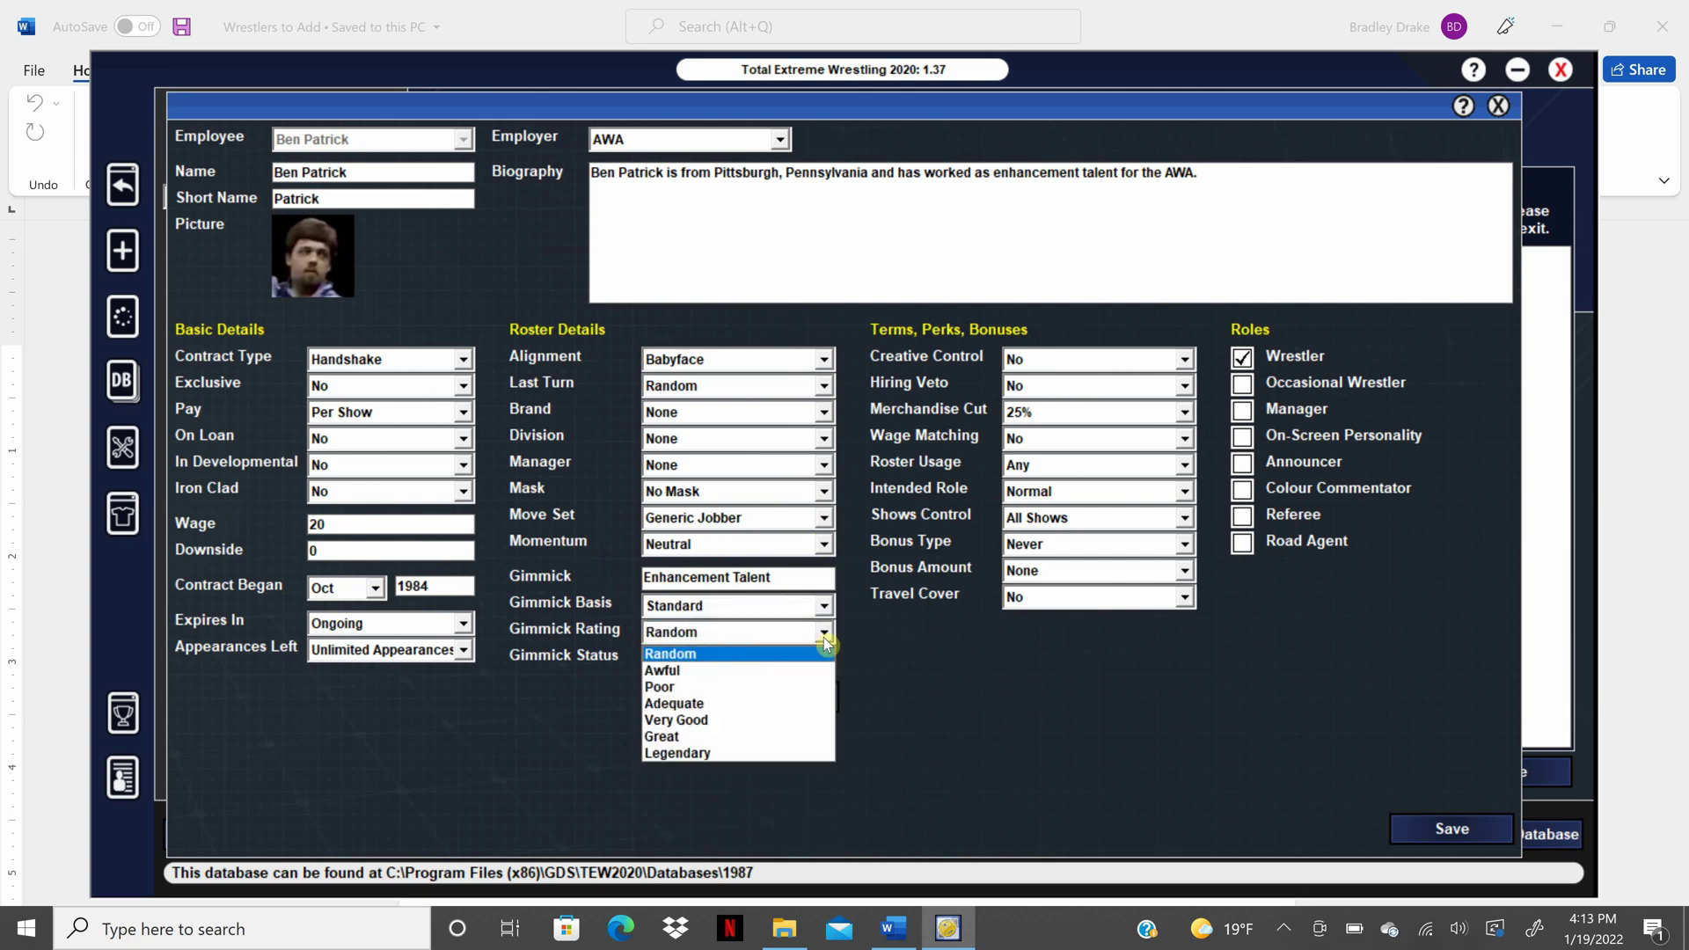
click(786, 705)
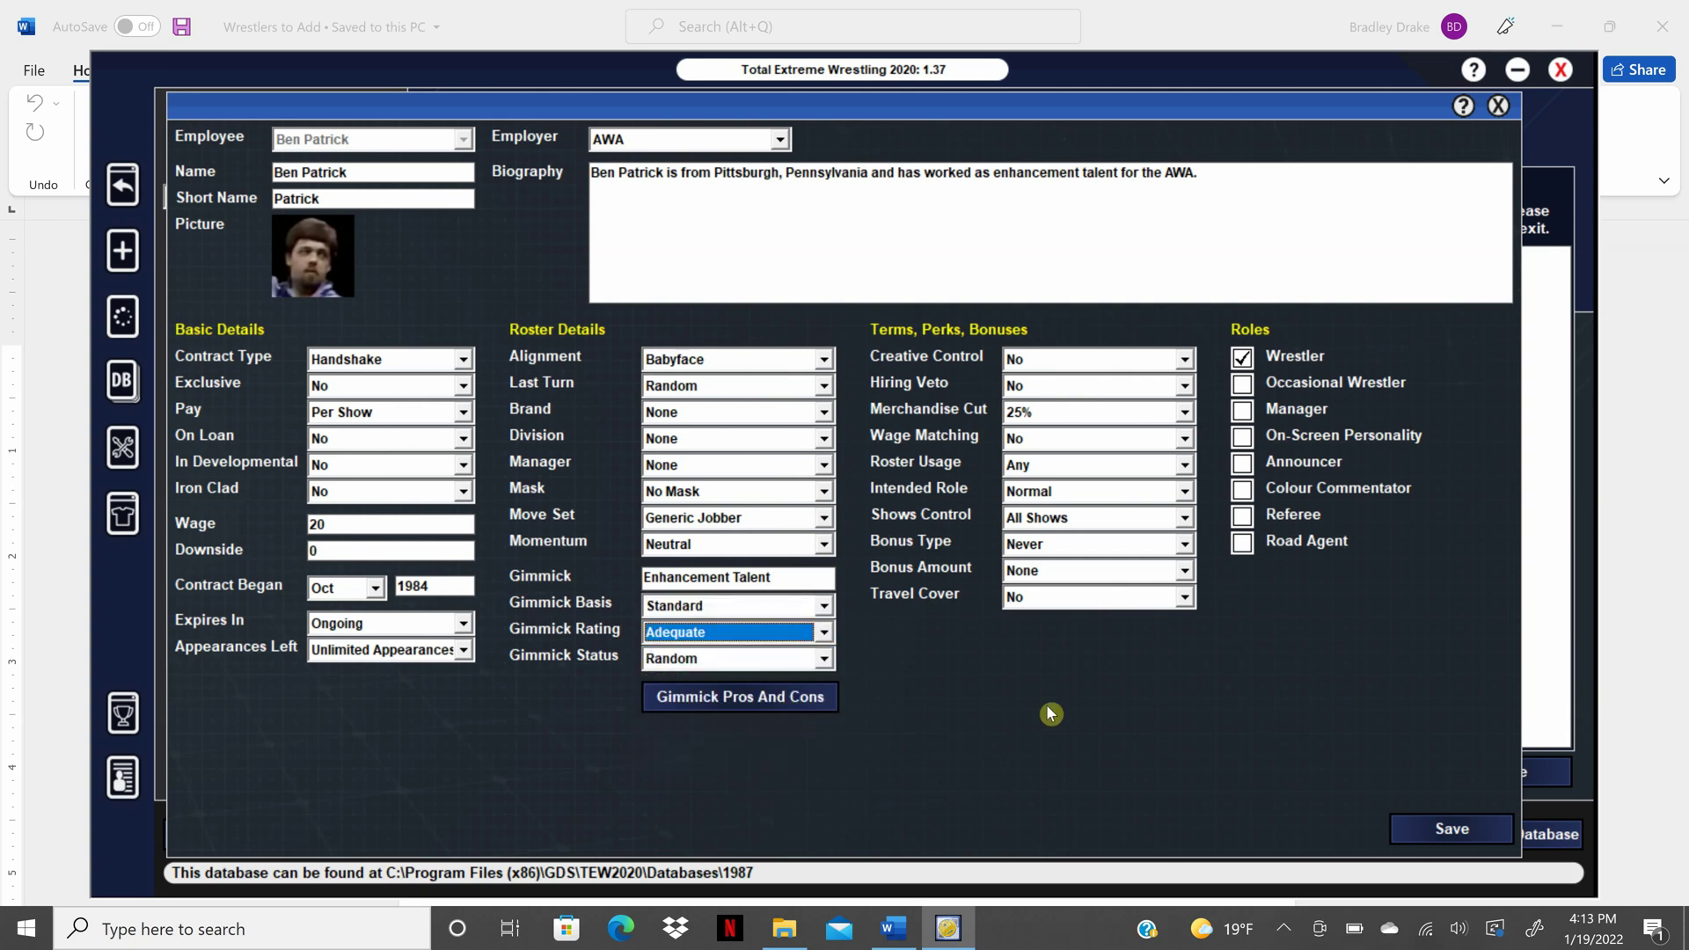
Step: Set the merchandise cut to 0%, roster usage to In-Ring and intended role to Gatekeeper, and save the contract and the worker
click(1184, 412)
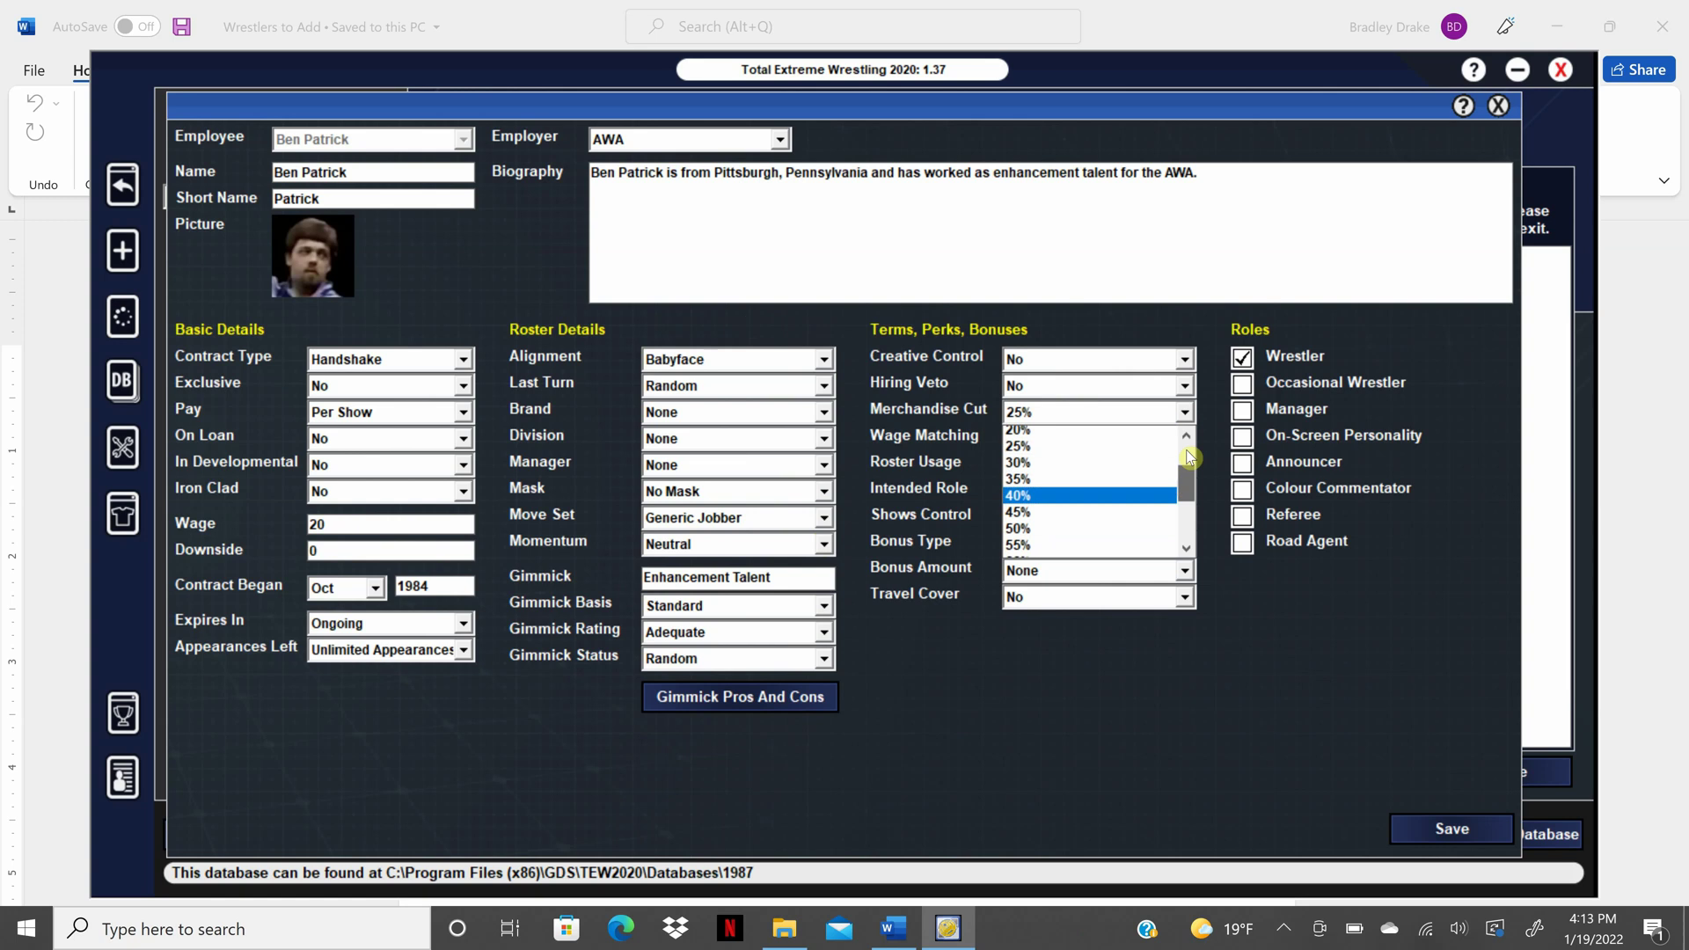
click(1164, 436)
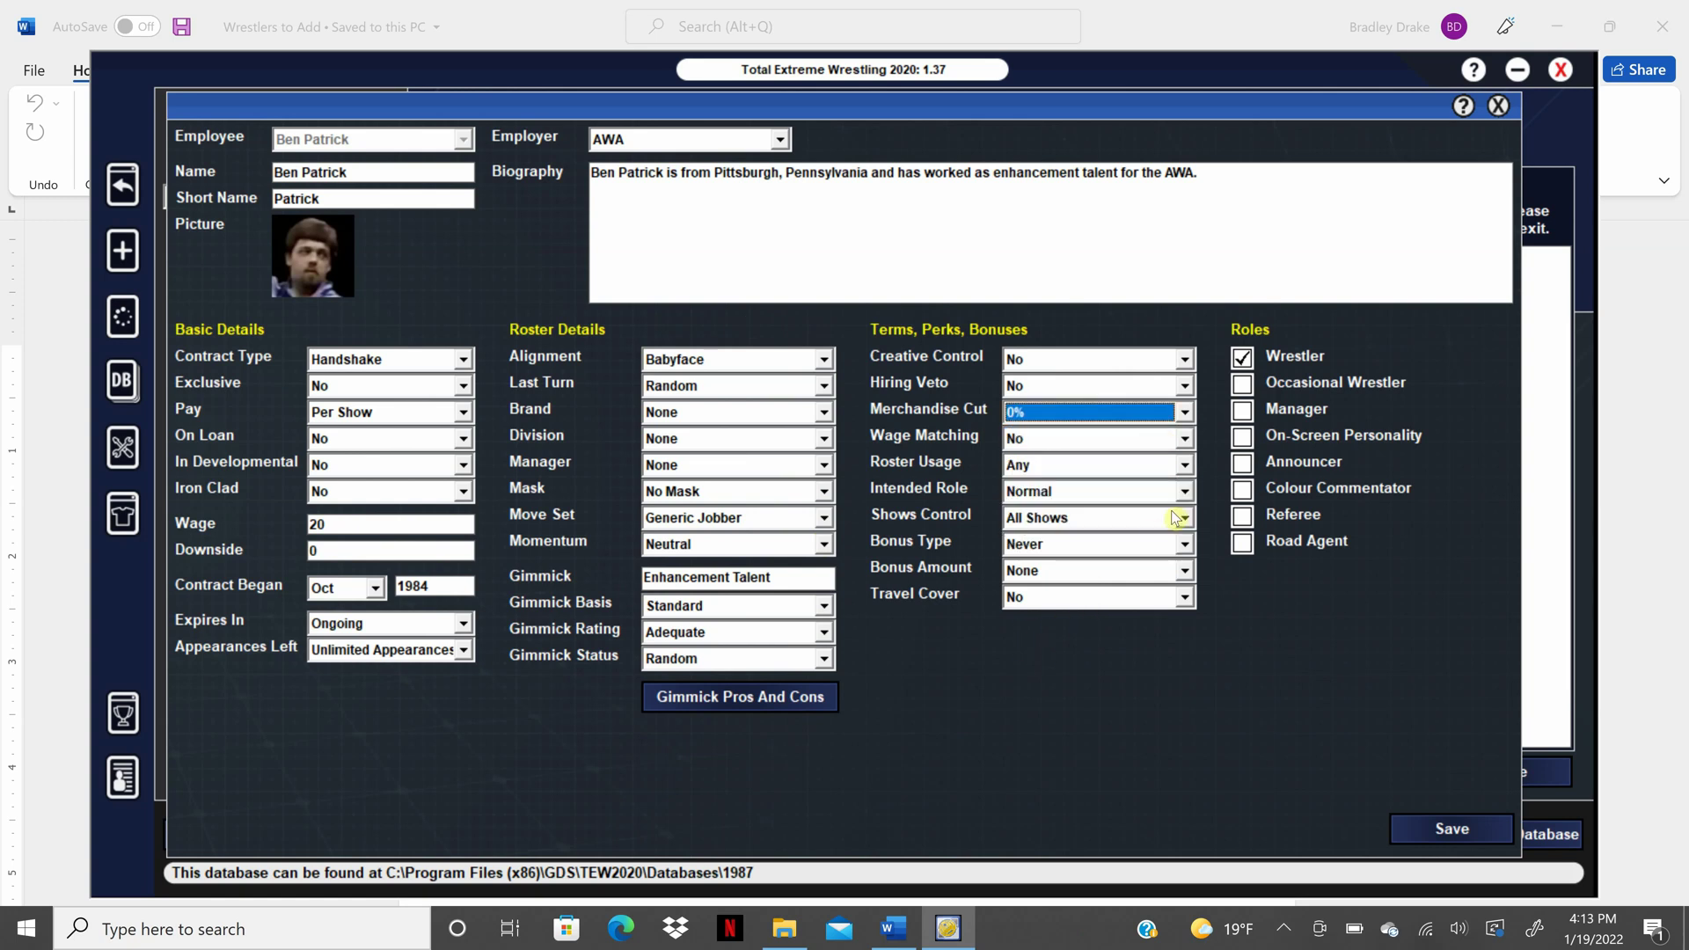
click(1185, 465)
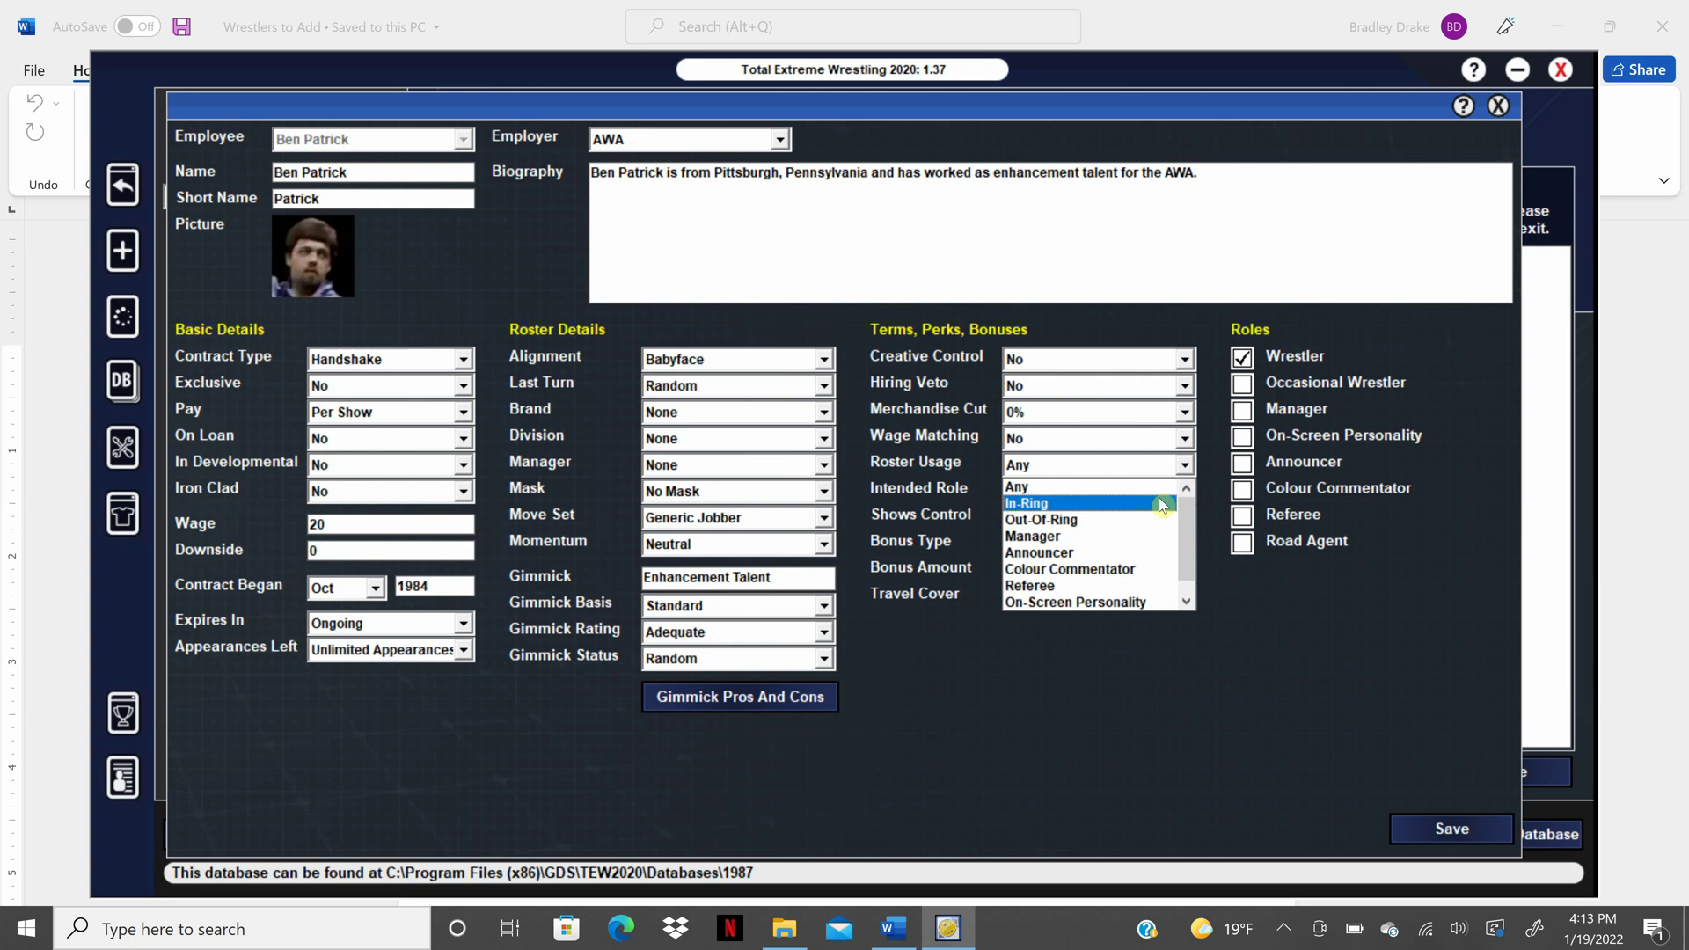
click(1170, 501)
click(1188, 496)
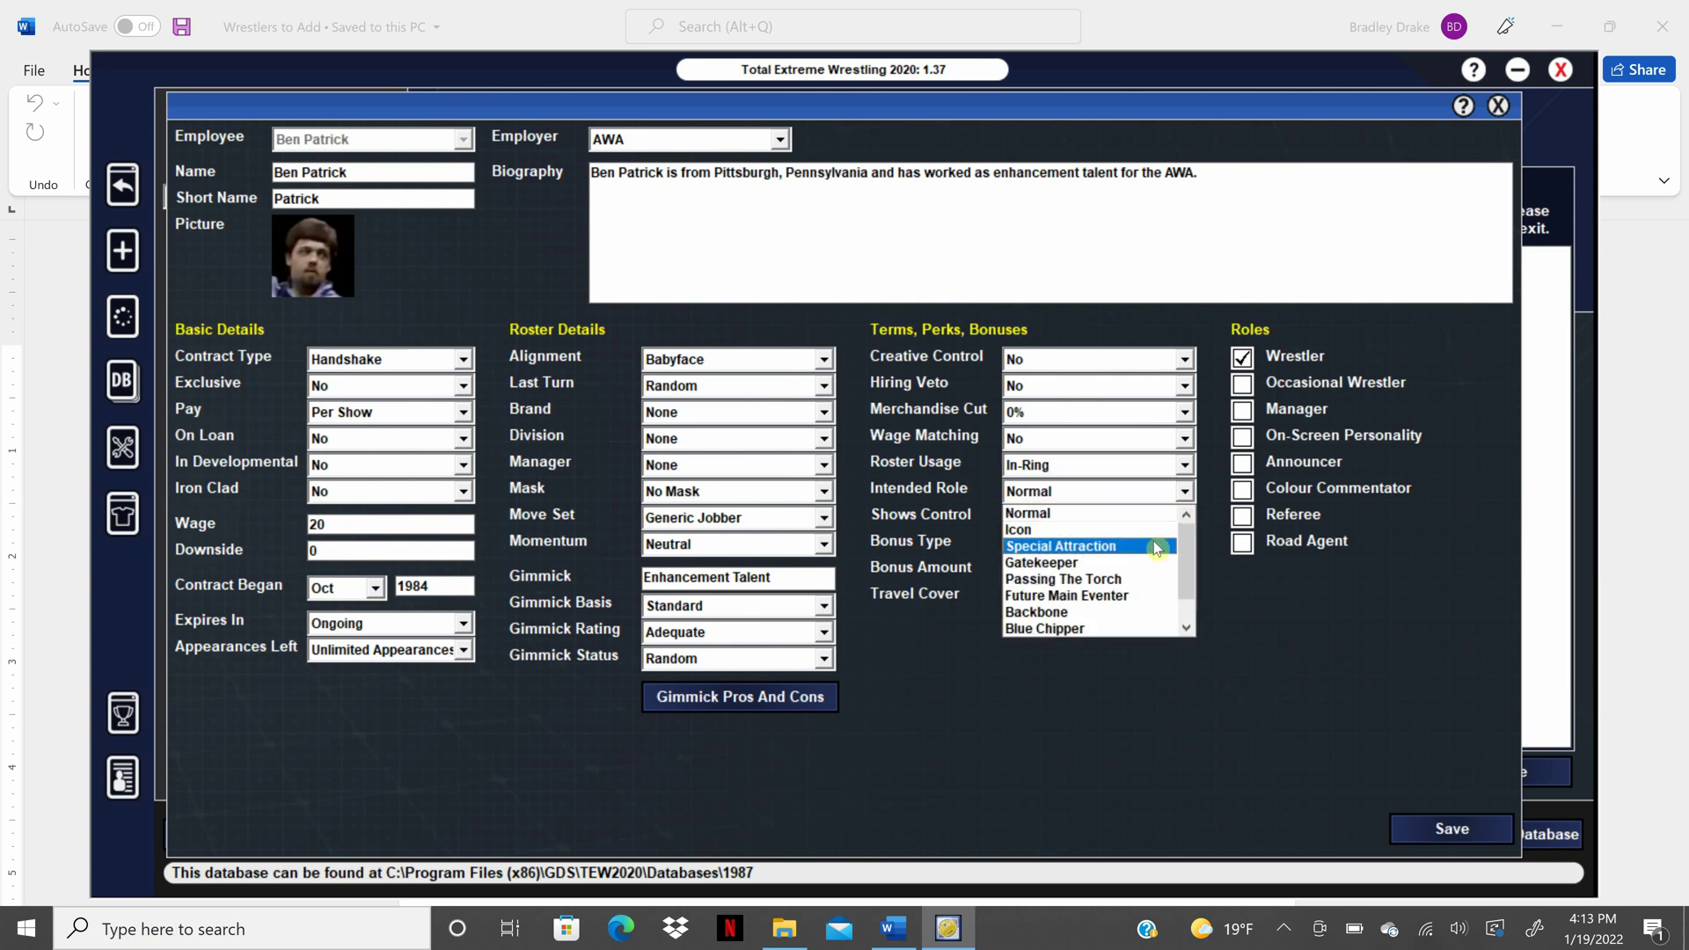
click(1153, 564)
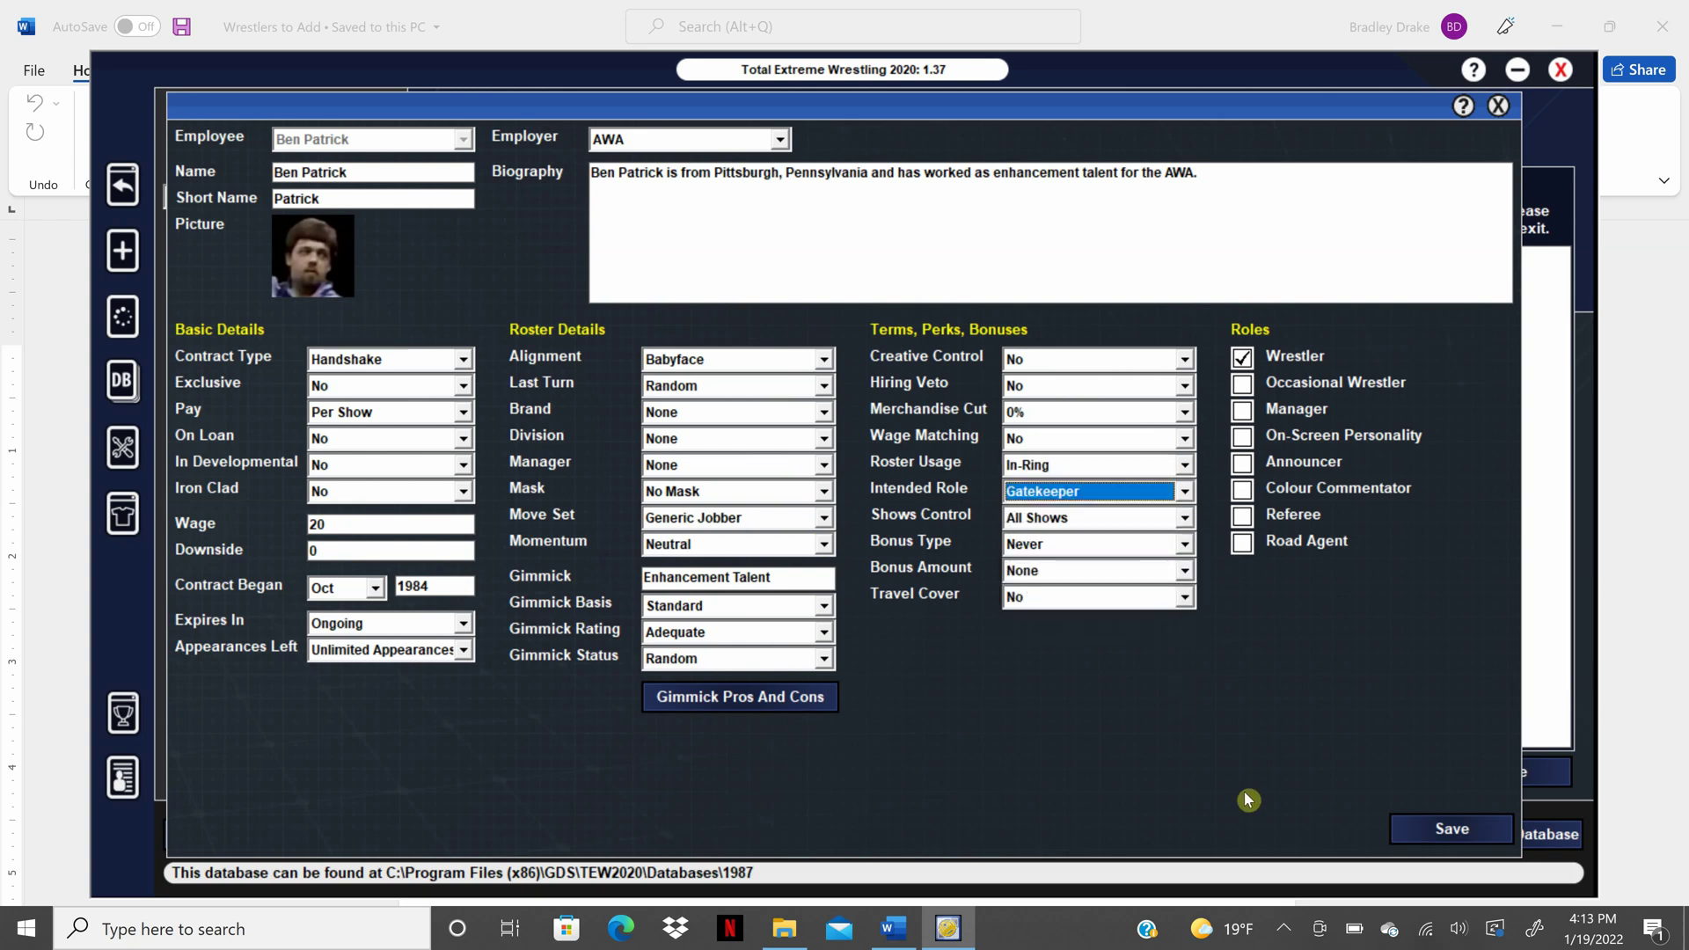
click(1415, 836)
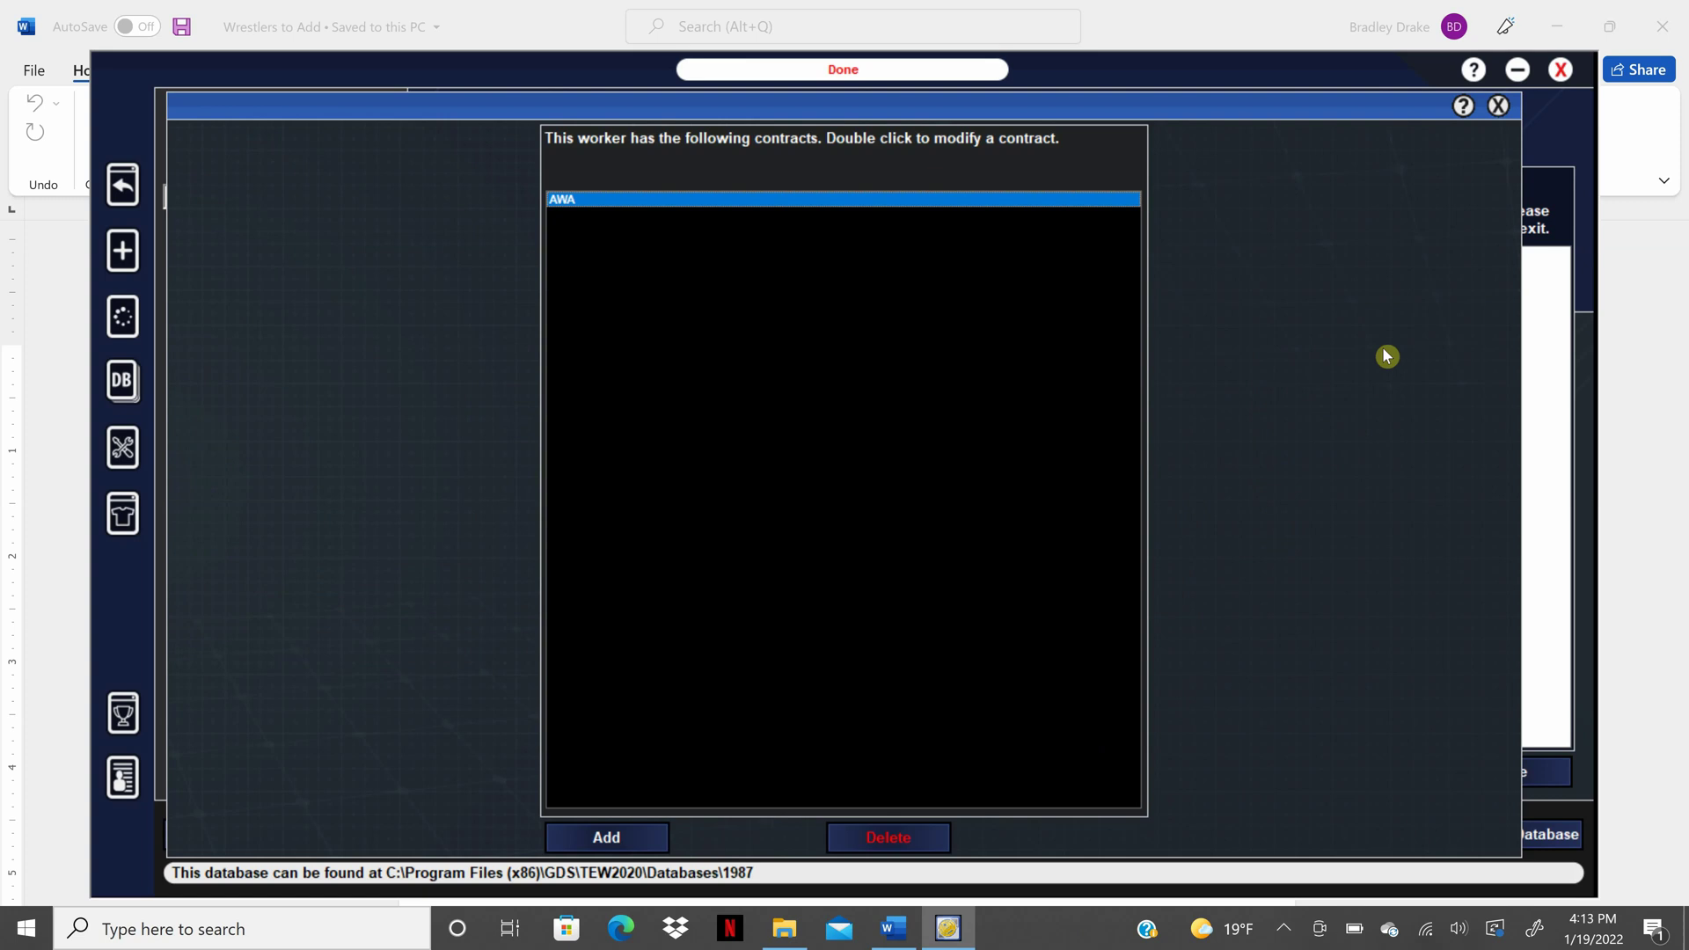
click(1499, 107)
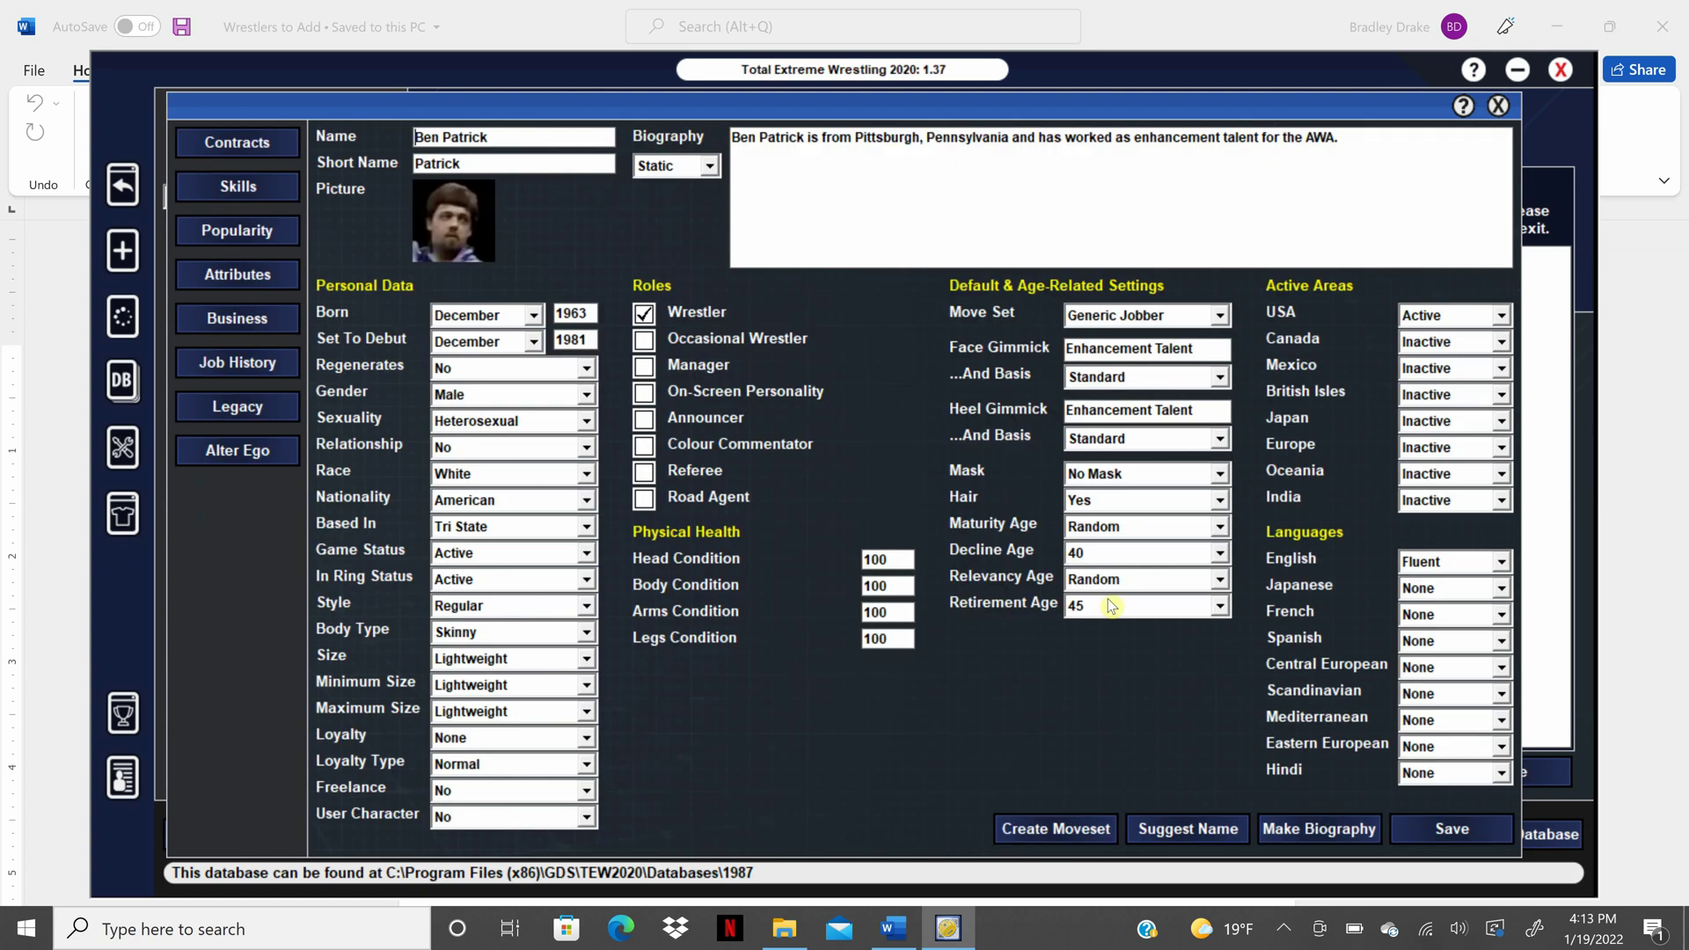
click(1437, 832)
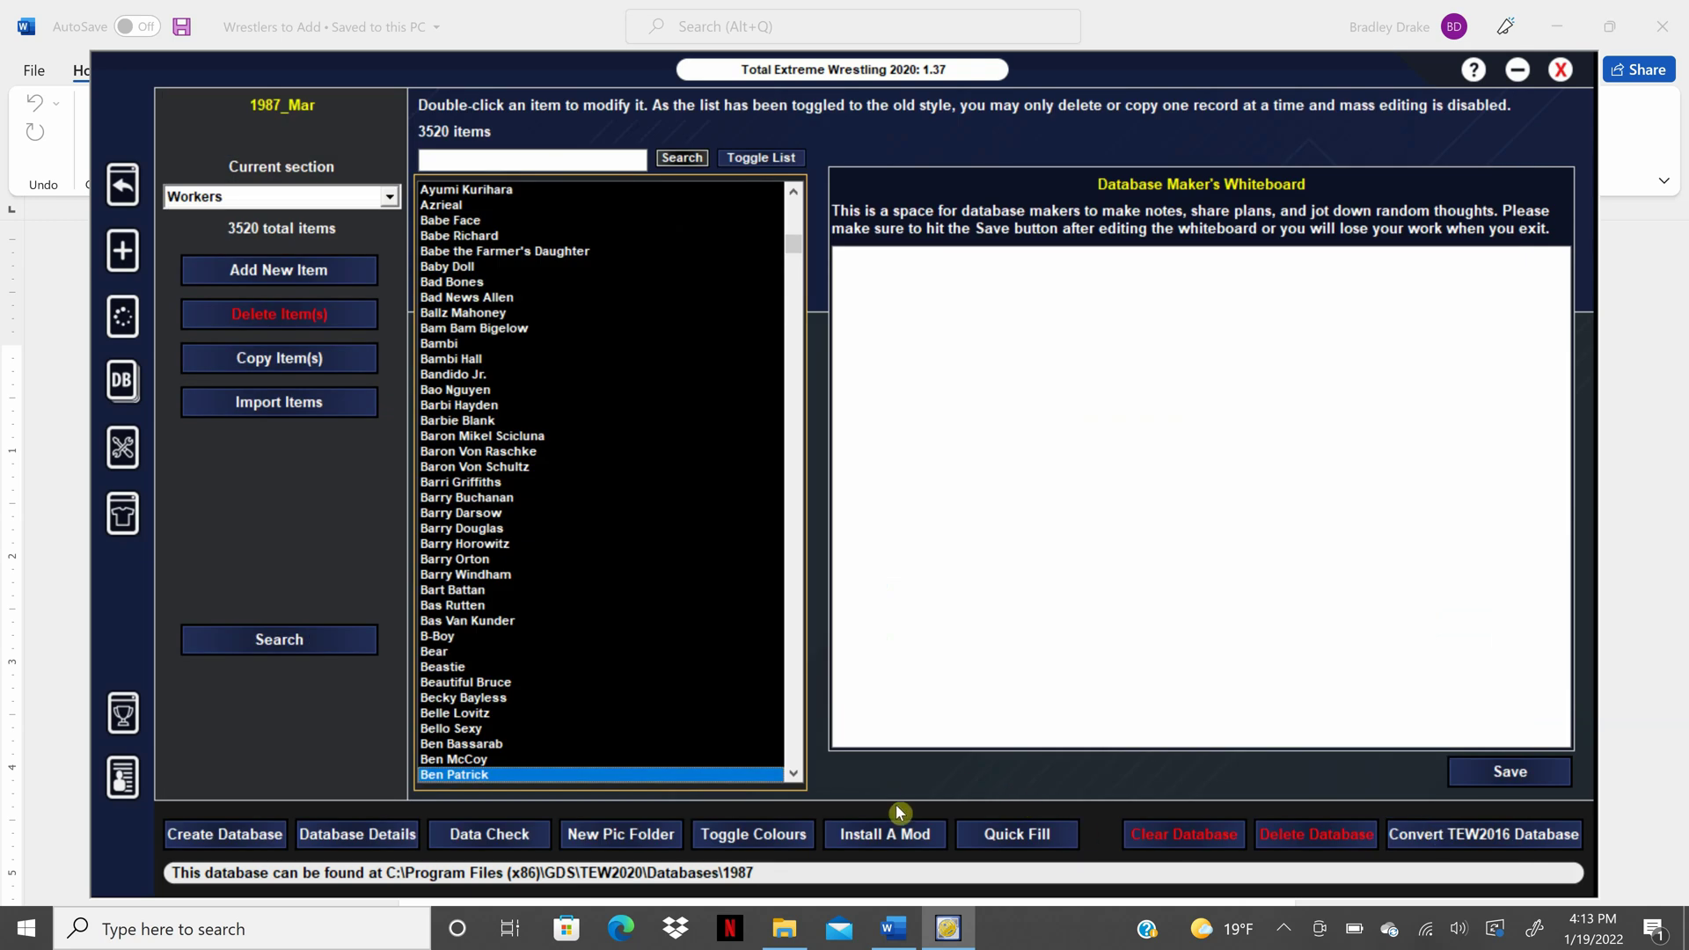
Step: Switch to the Word document, delete the lines of the first two wrestlers and save the document
click(871, 874)
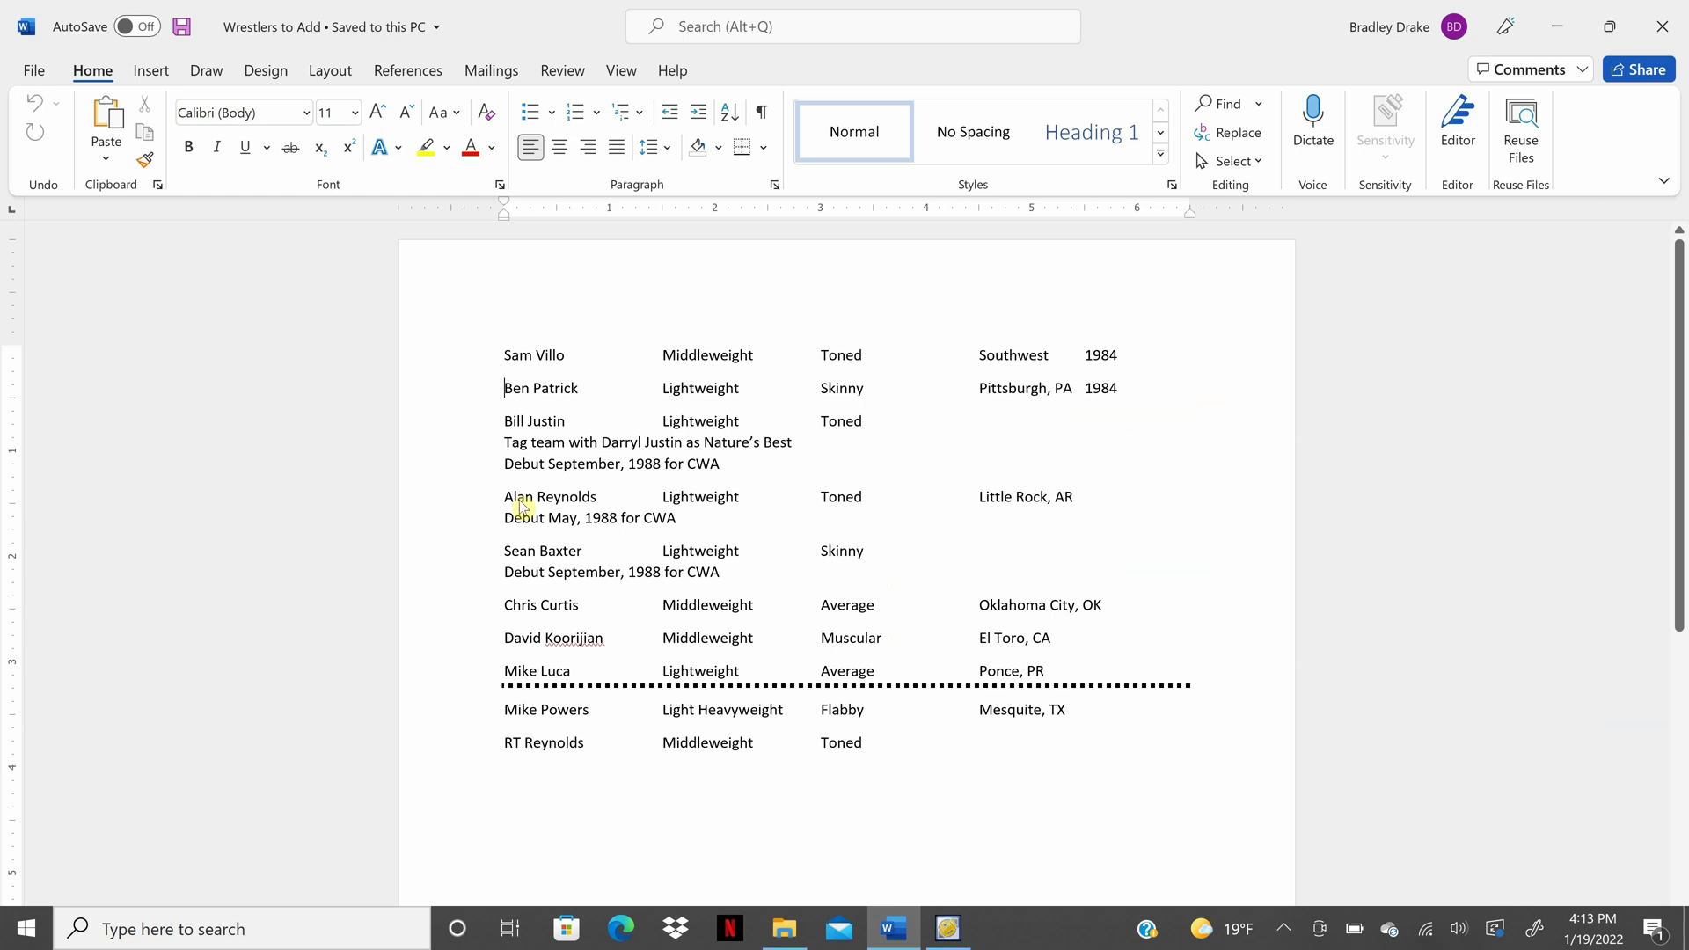
drag(493, 428, 439, 363)
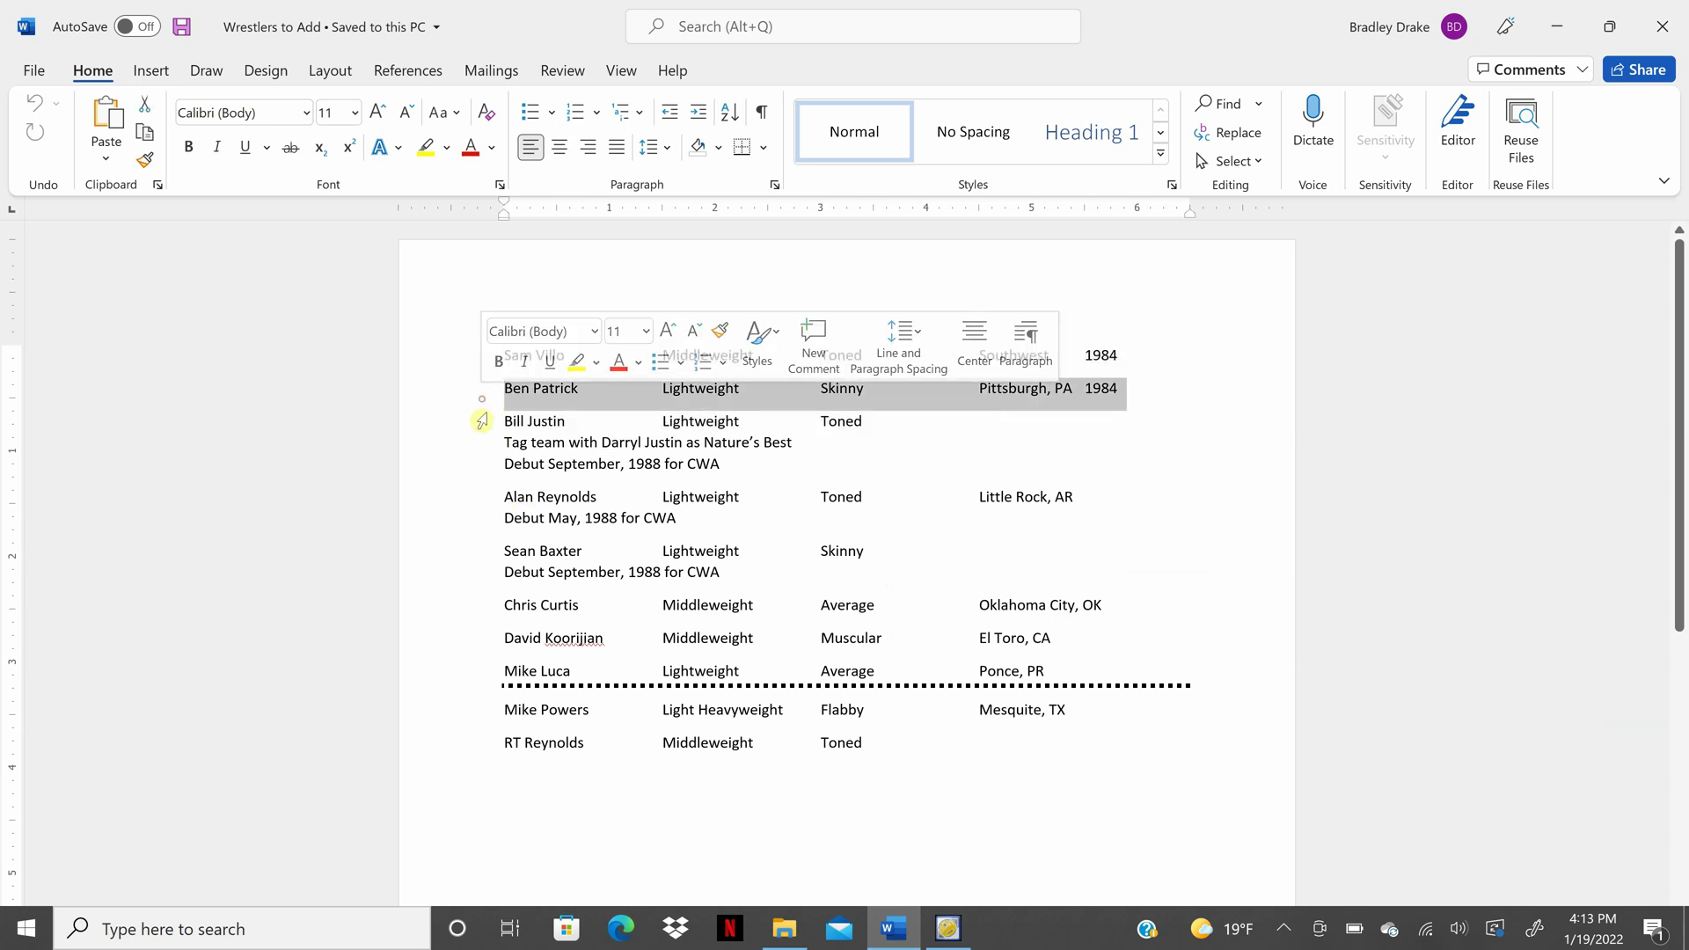
click(503, 422)
drag(505, 422, 479, 359)
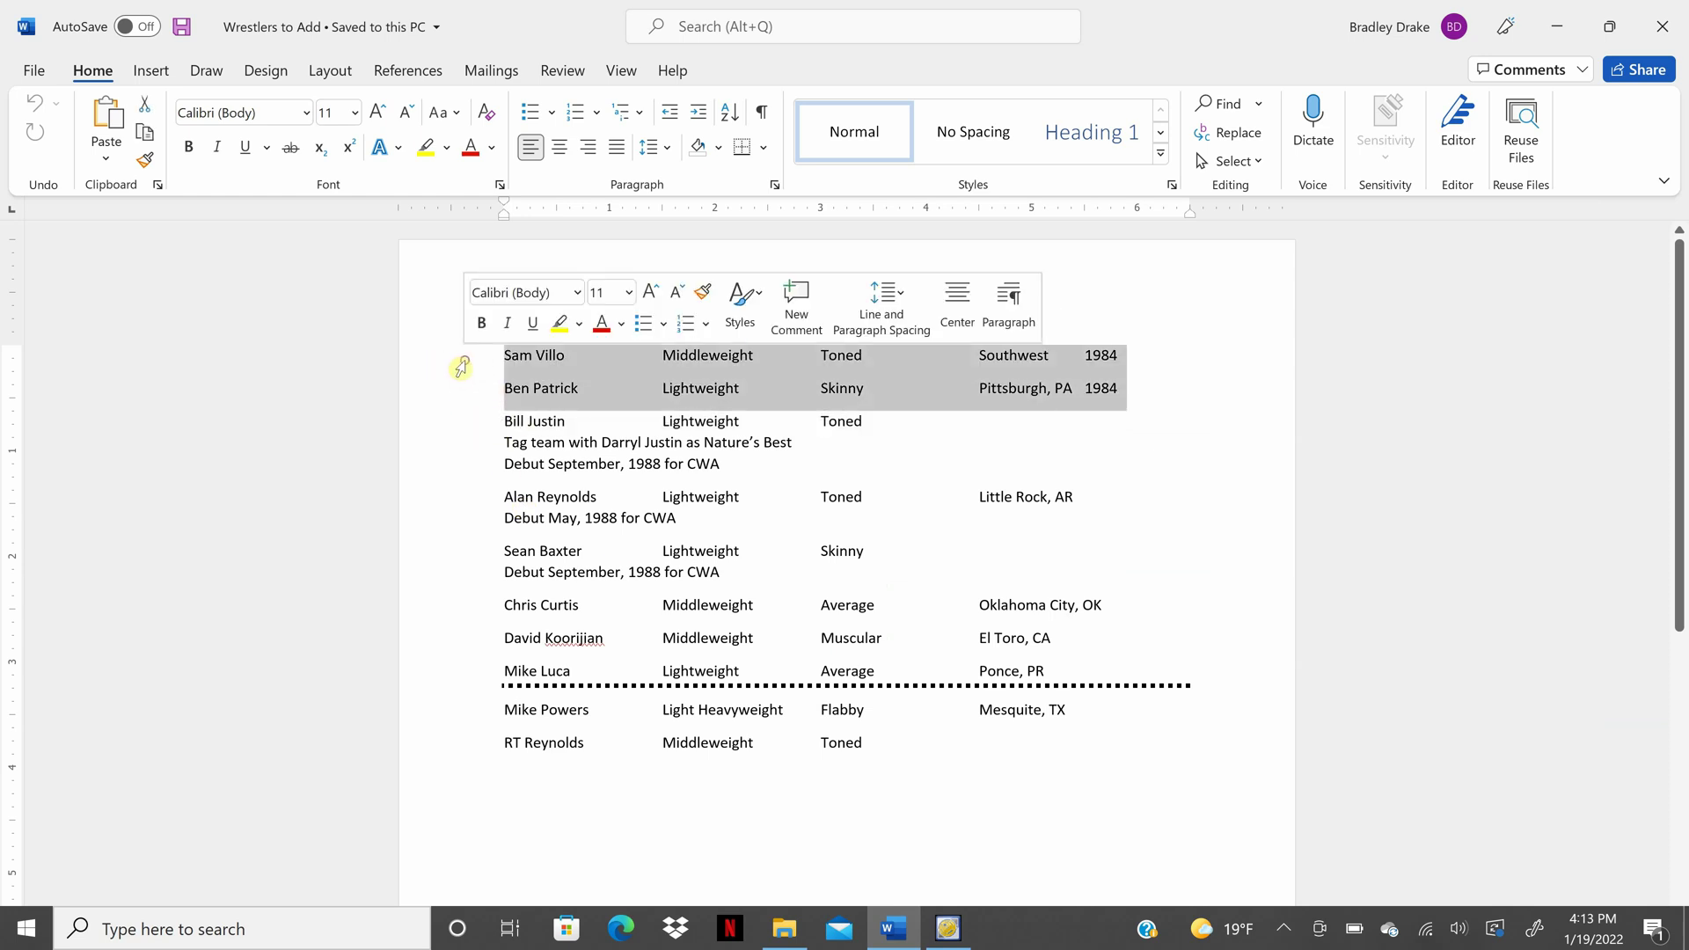
key(Delete)
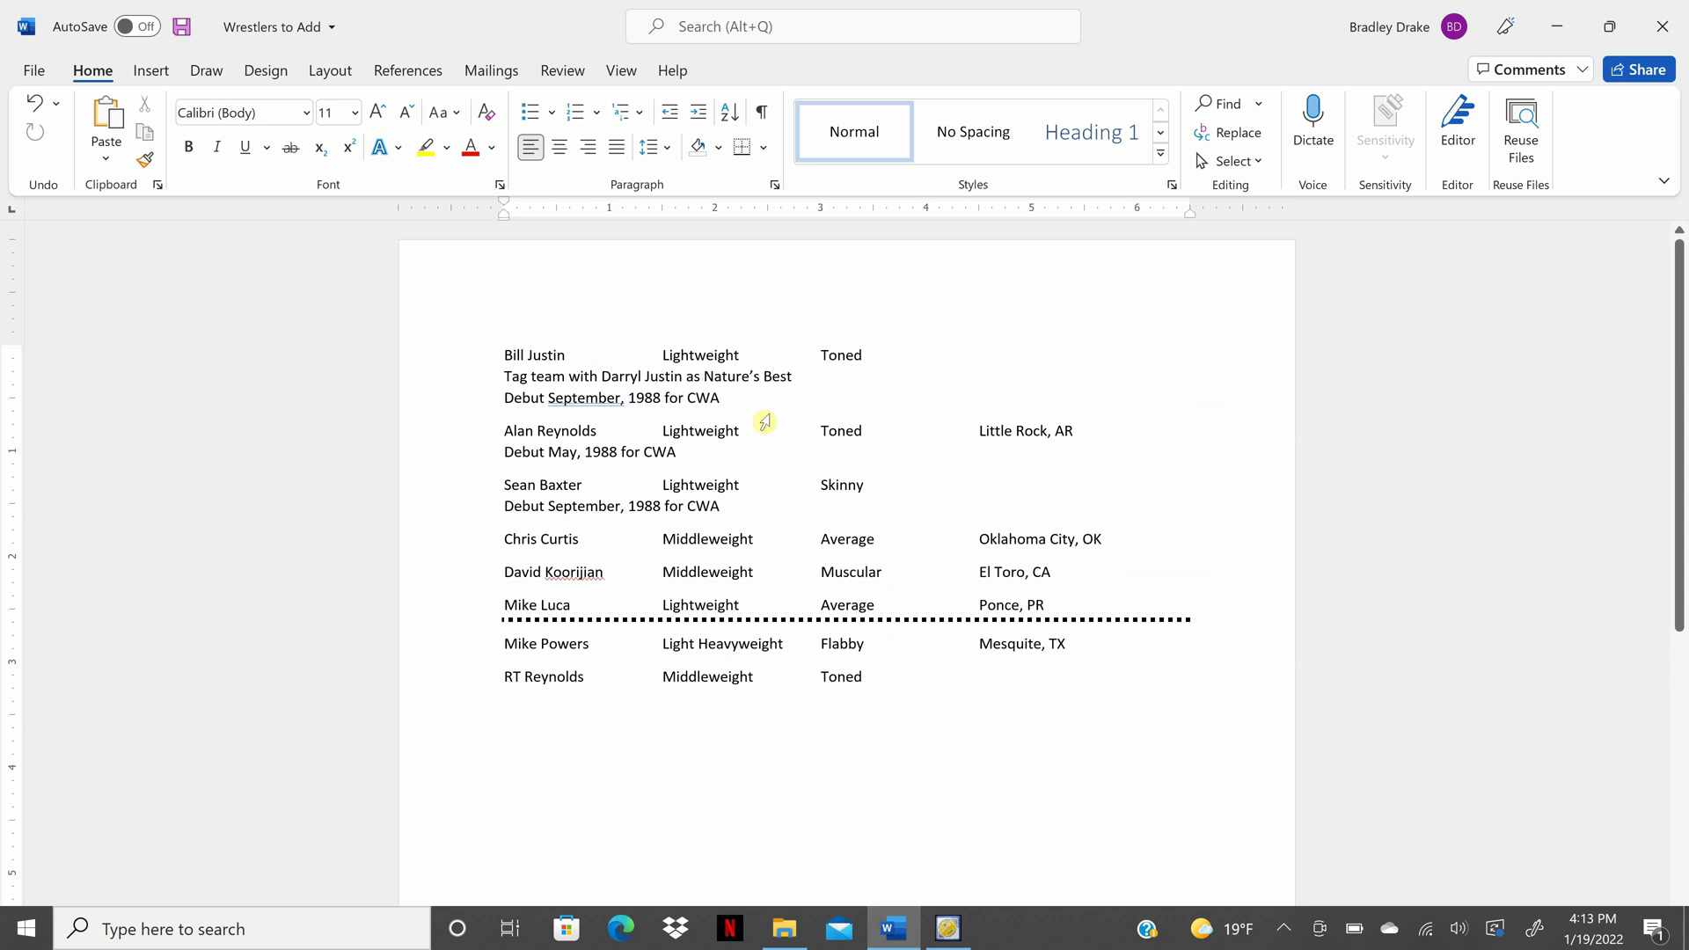
key(ctrl+s)
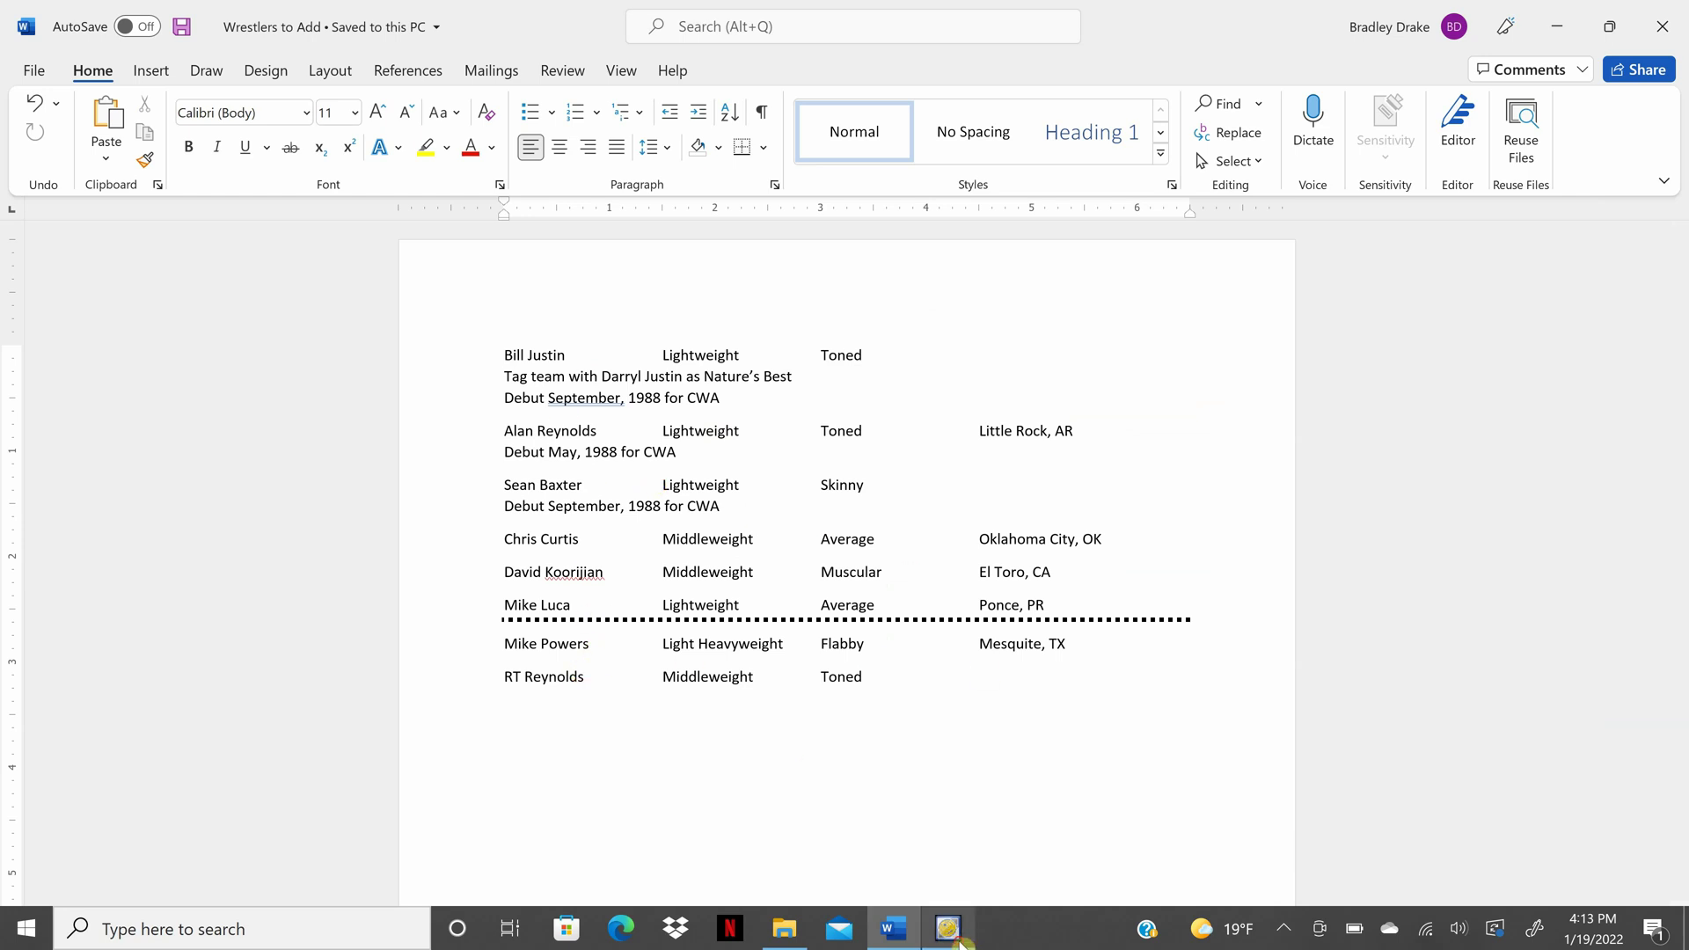
click(948, 931)
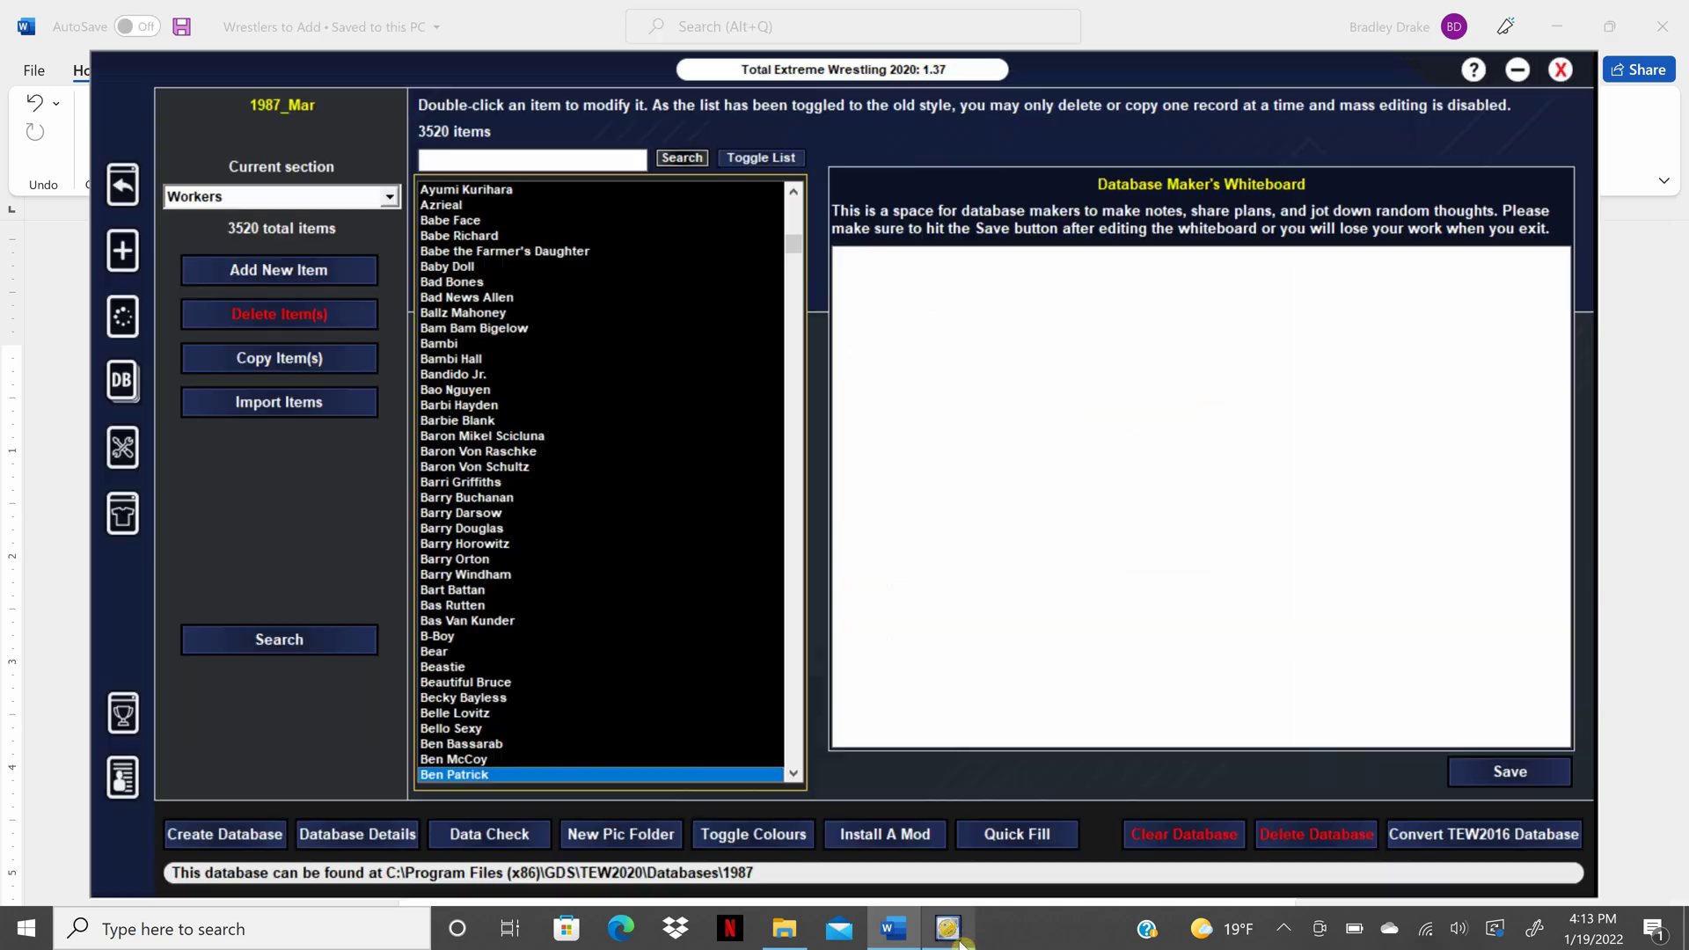
click(893, 929)
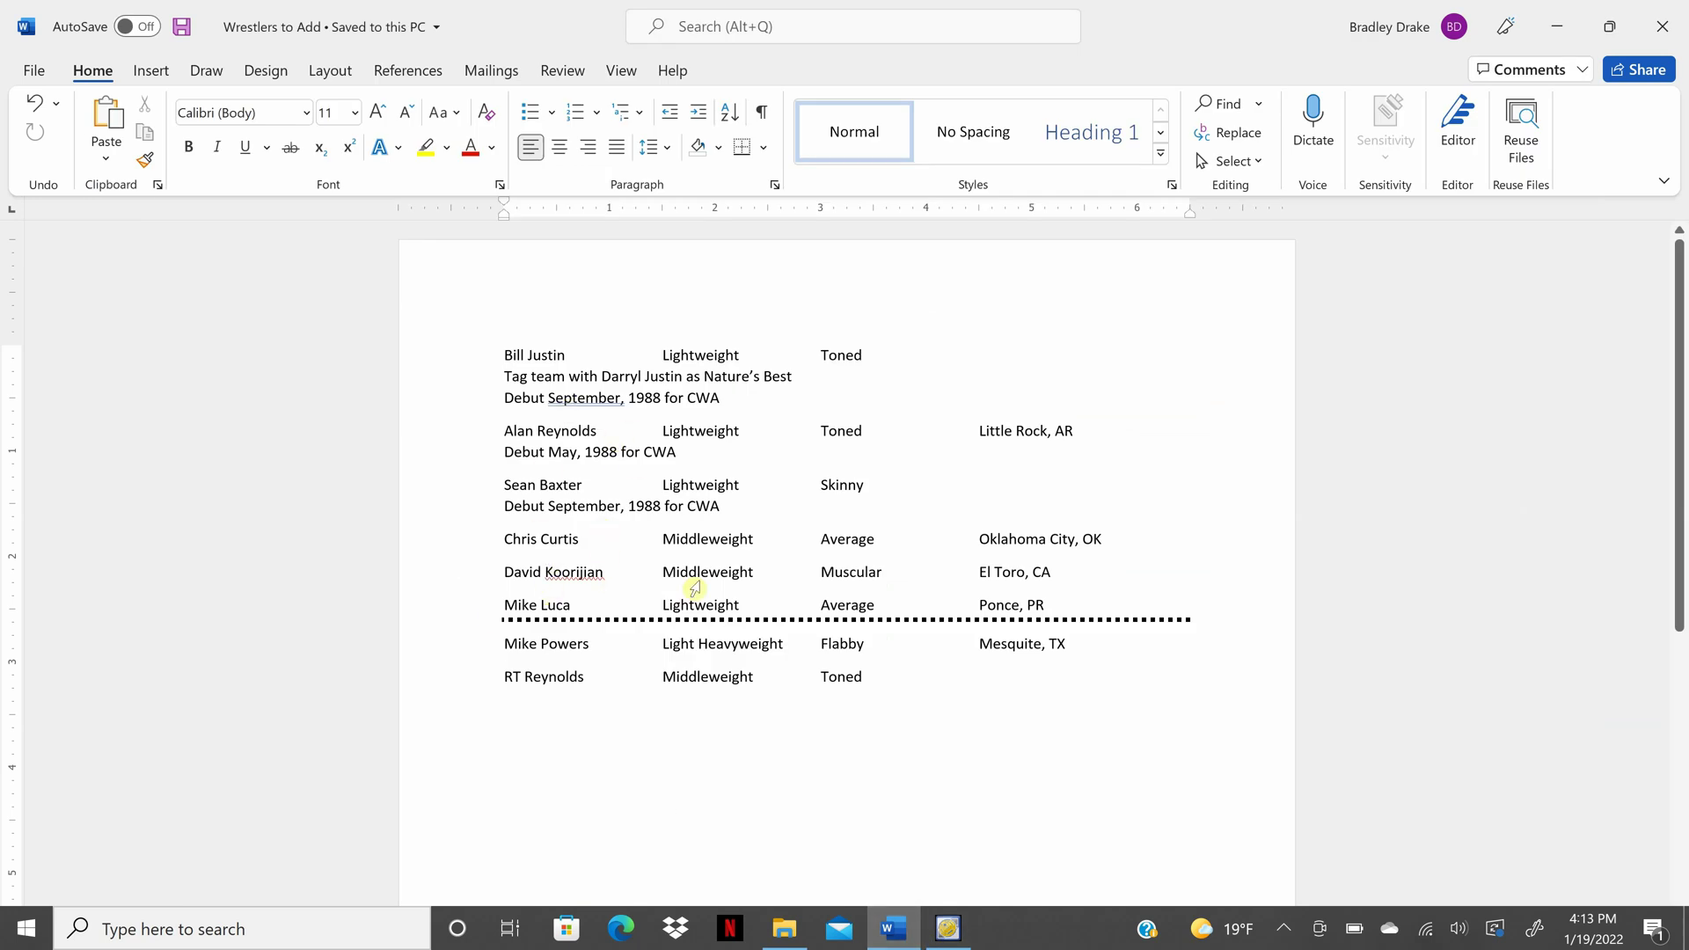
Step: Switch to Total Extreme Wrestling 2020 and load the saved game AWA Beta 2, continuing with the installed version
click(947, 929)
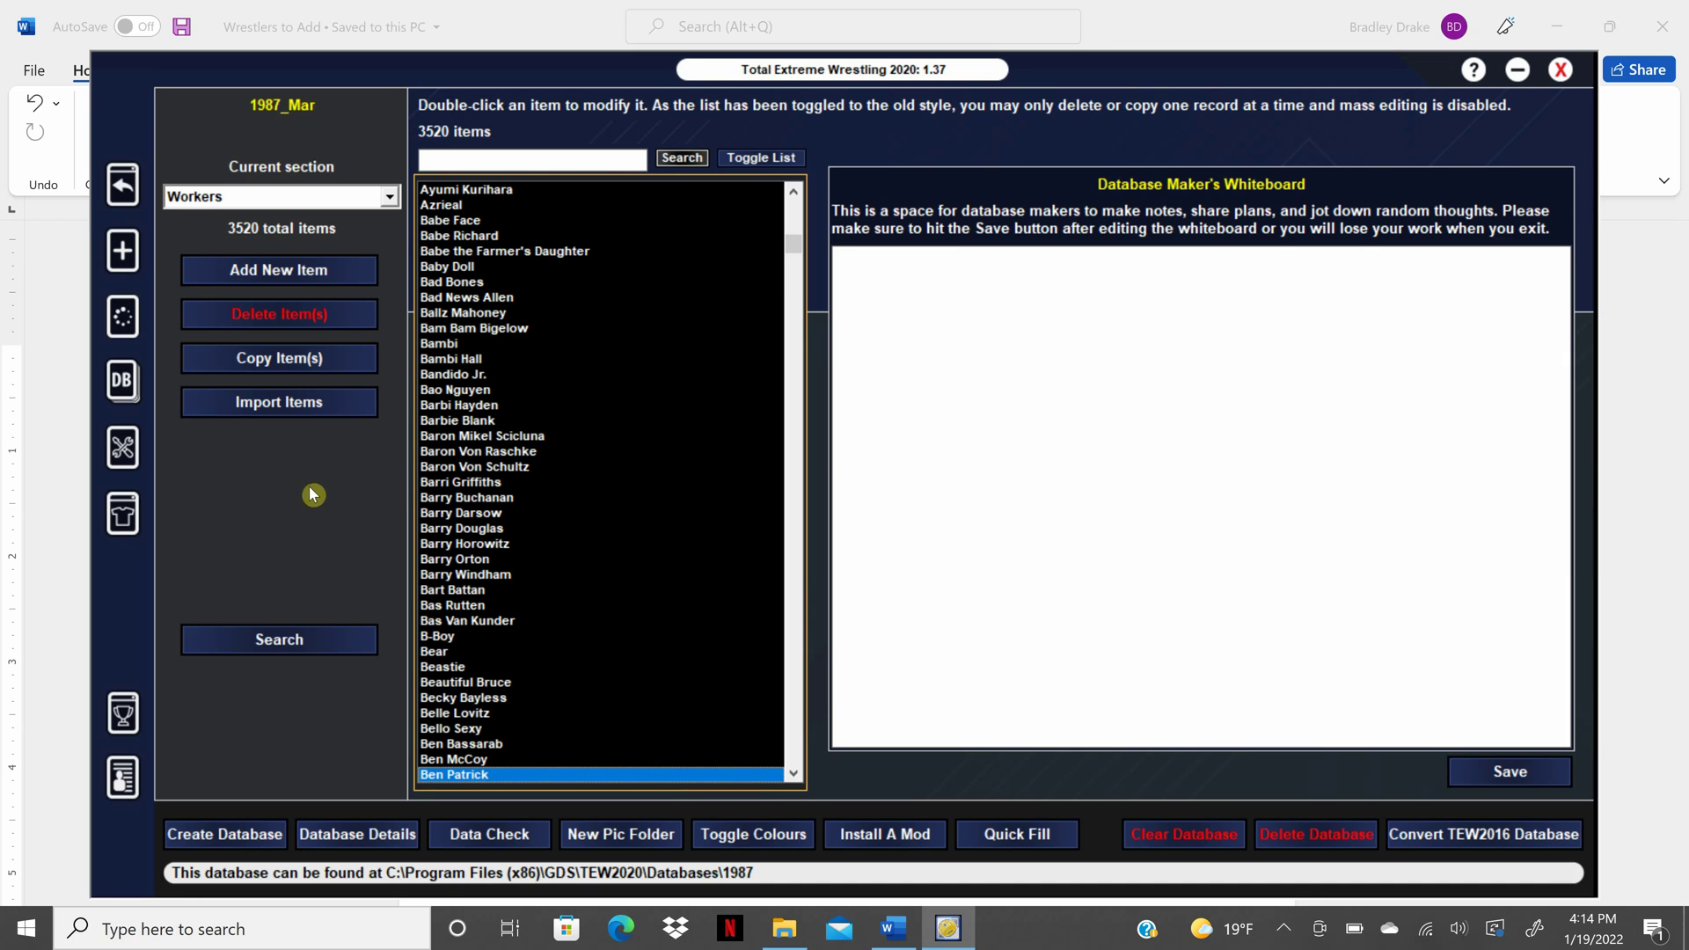
click(122, 315)
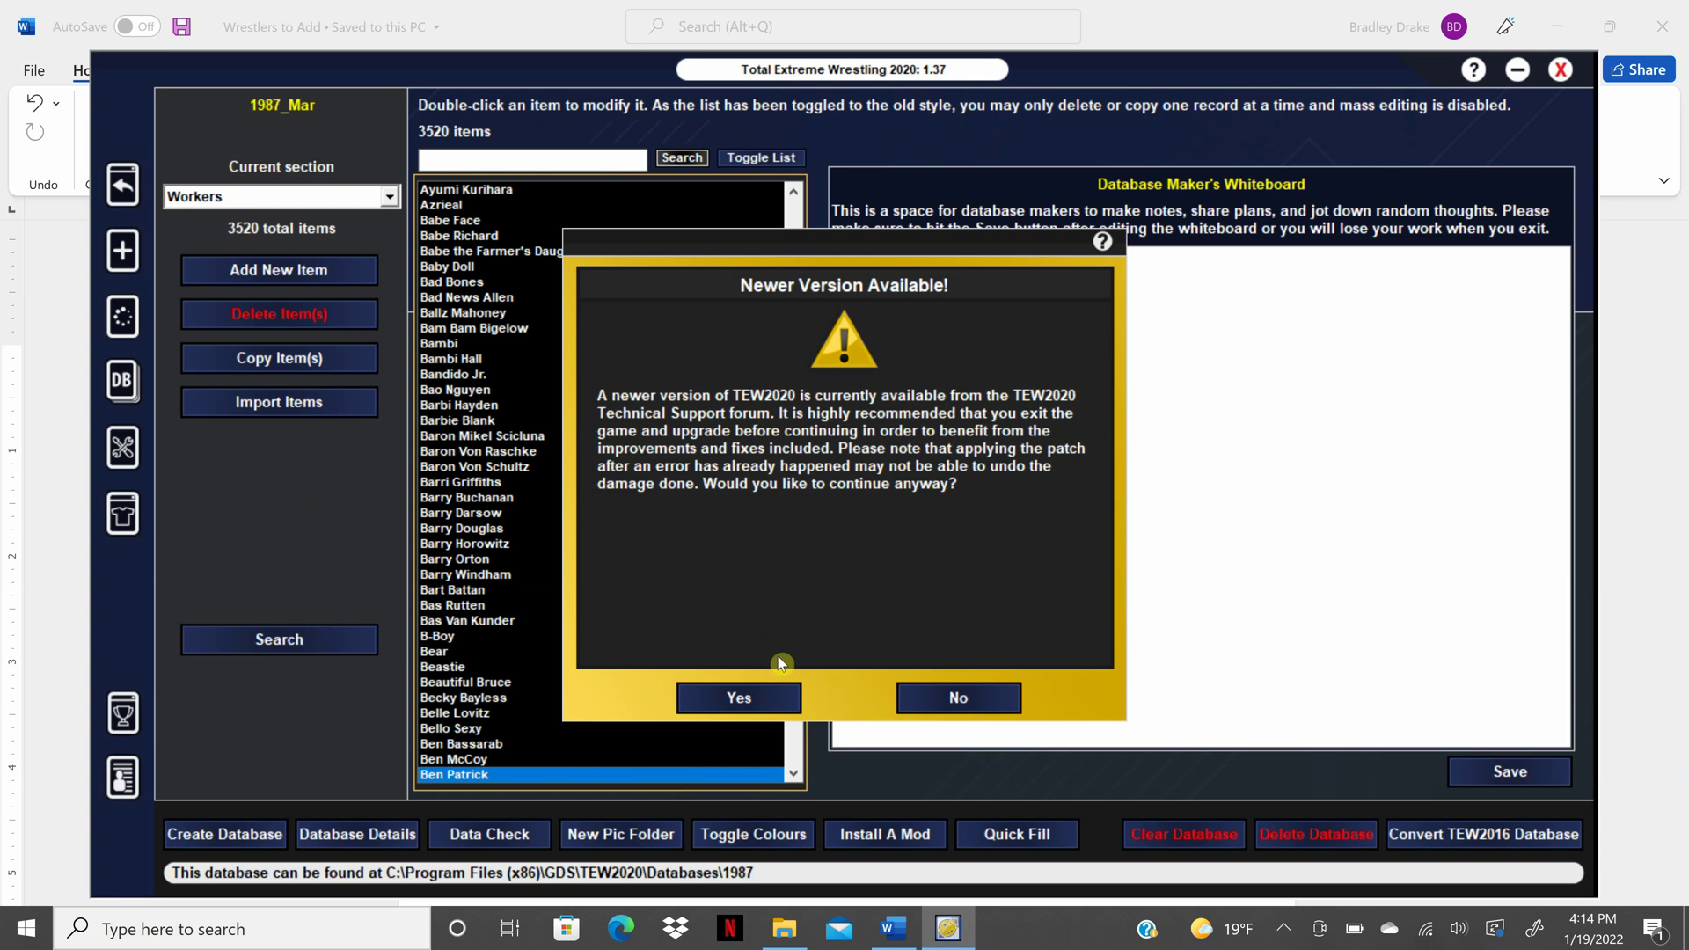
click(739, 698)
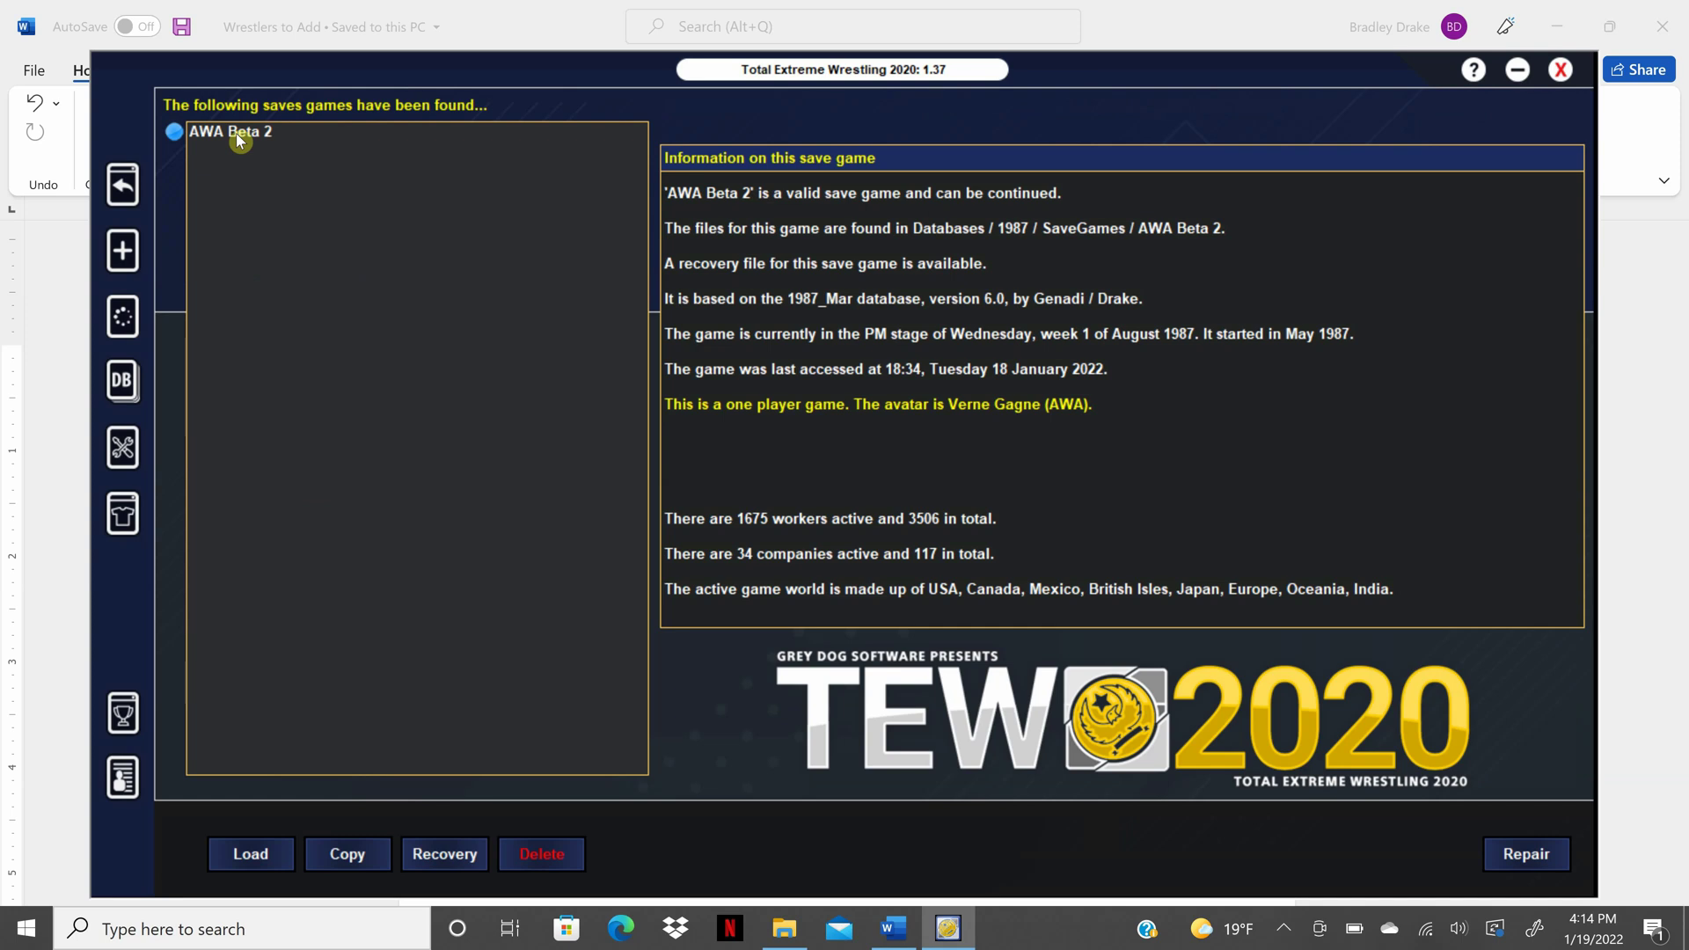
double_click(239, 141)
click(836, 671)
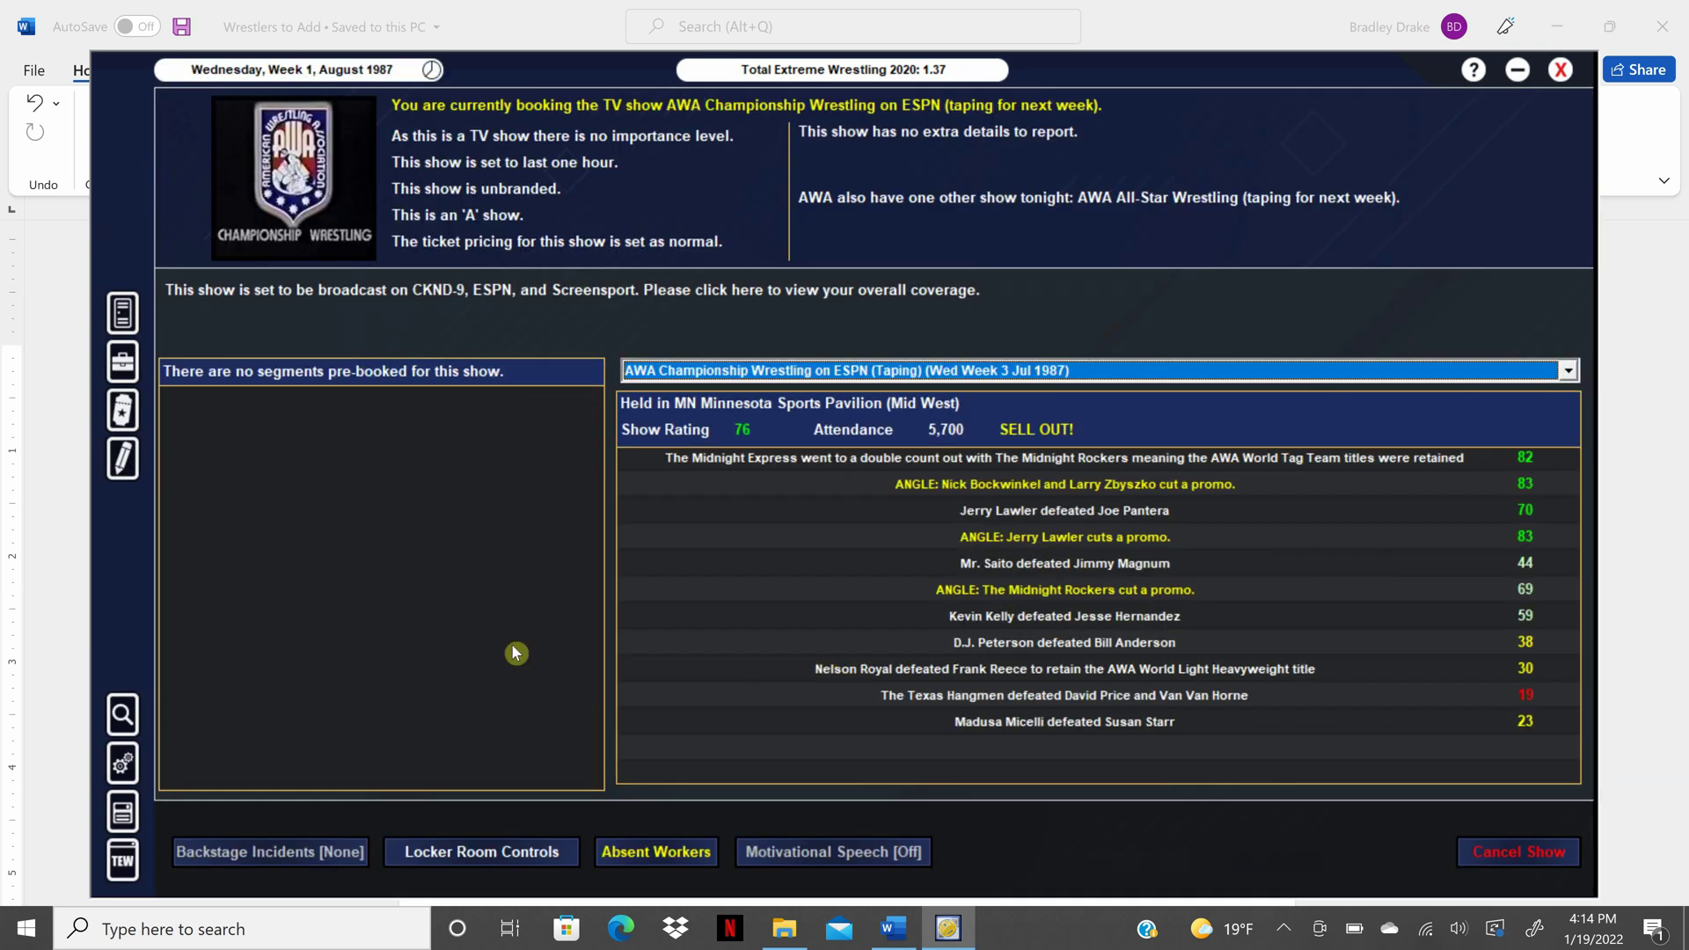
Step: Import the first newly created wrestler from the Workers data of the 1987 database into the saved game
click(141, 767)
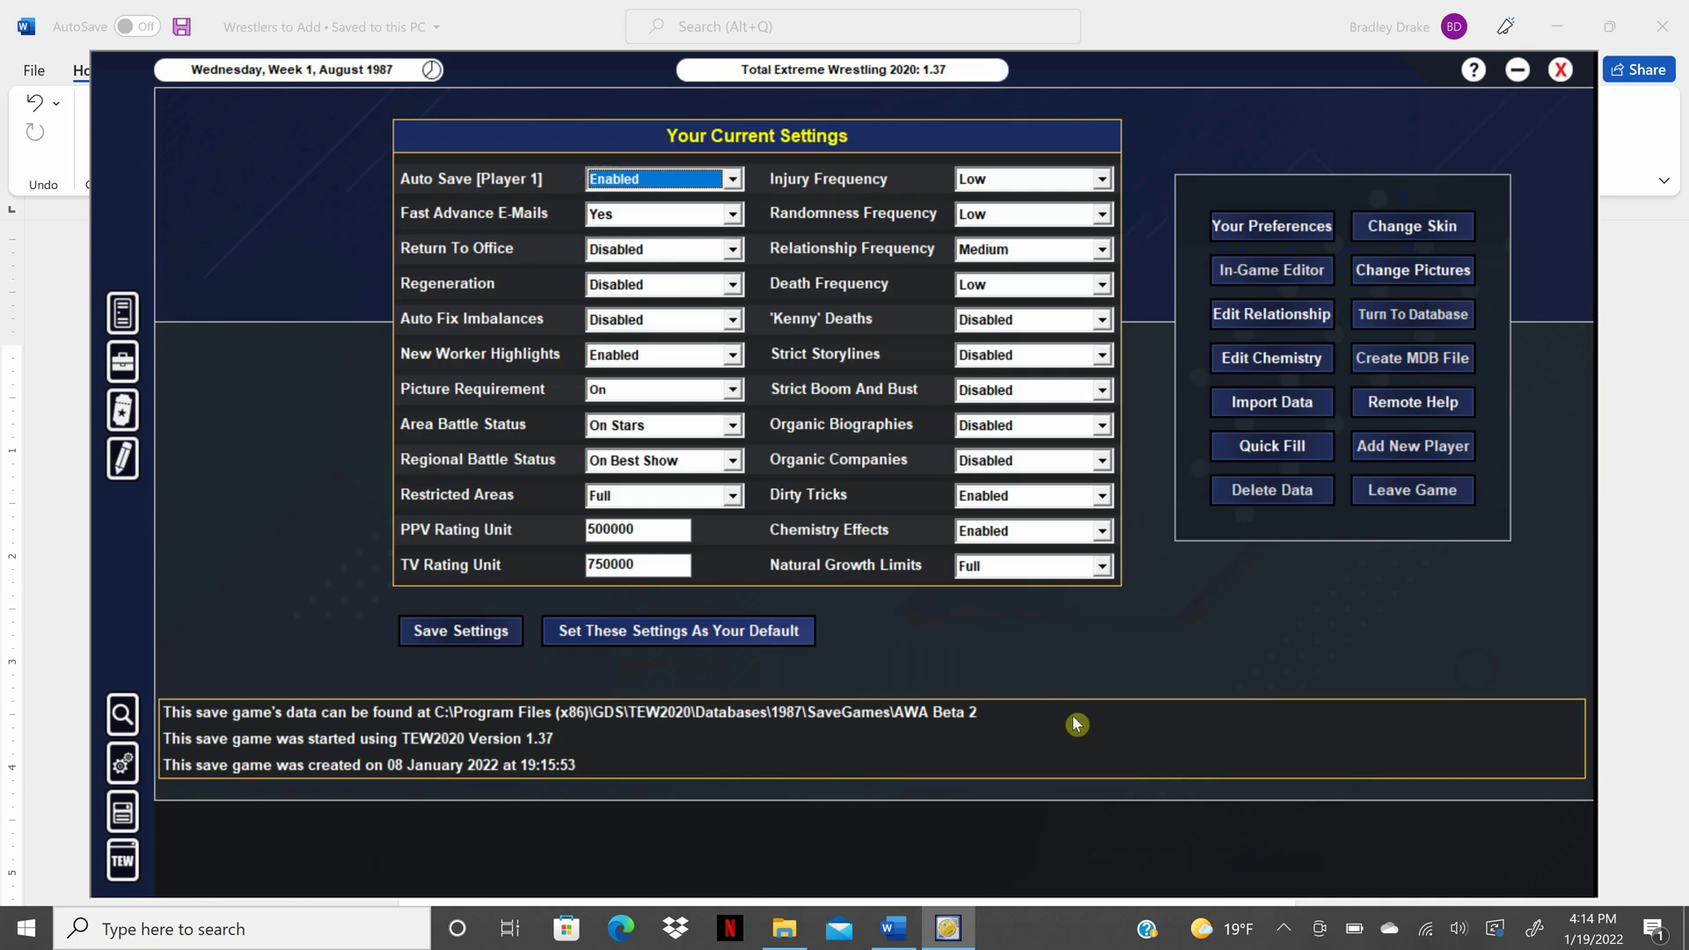
click(1270, 405)
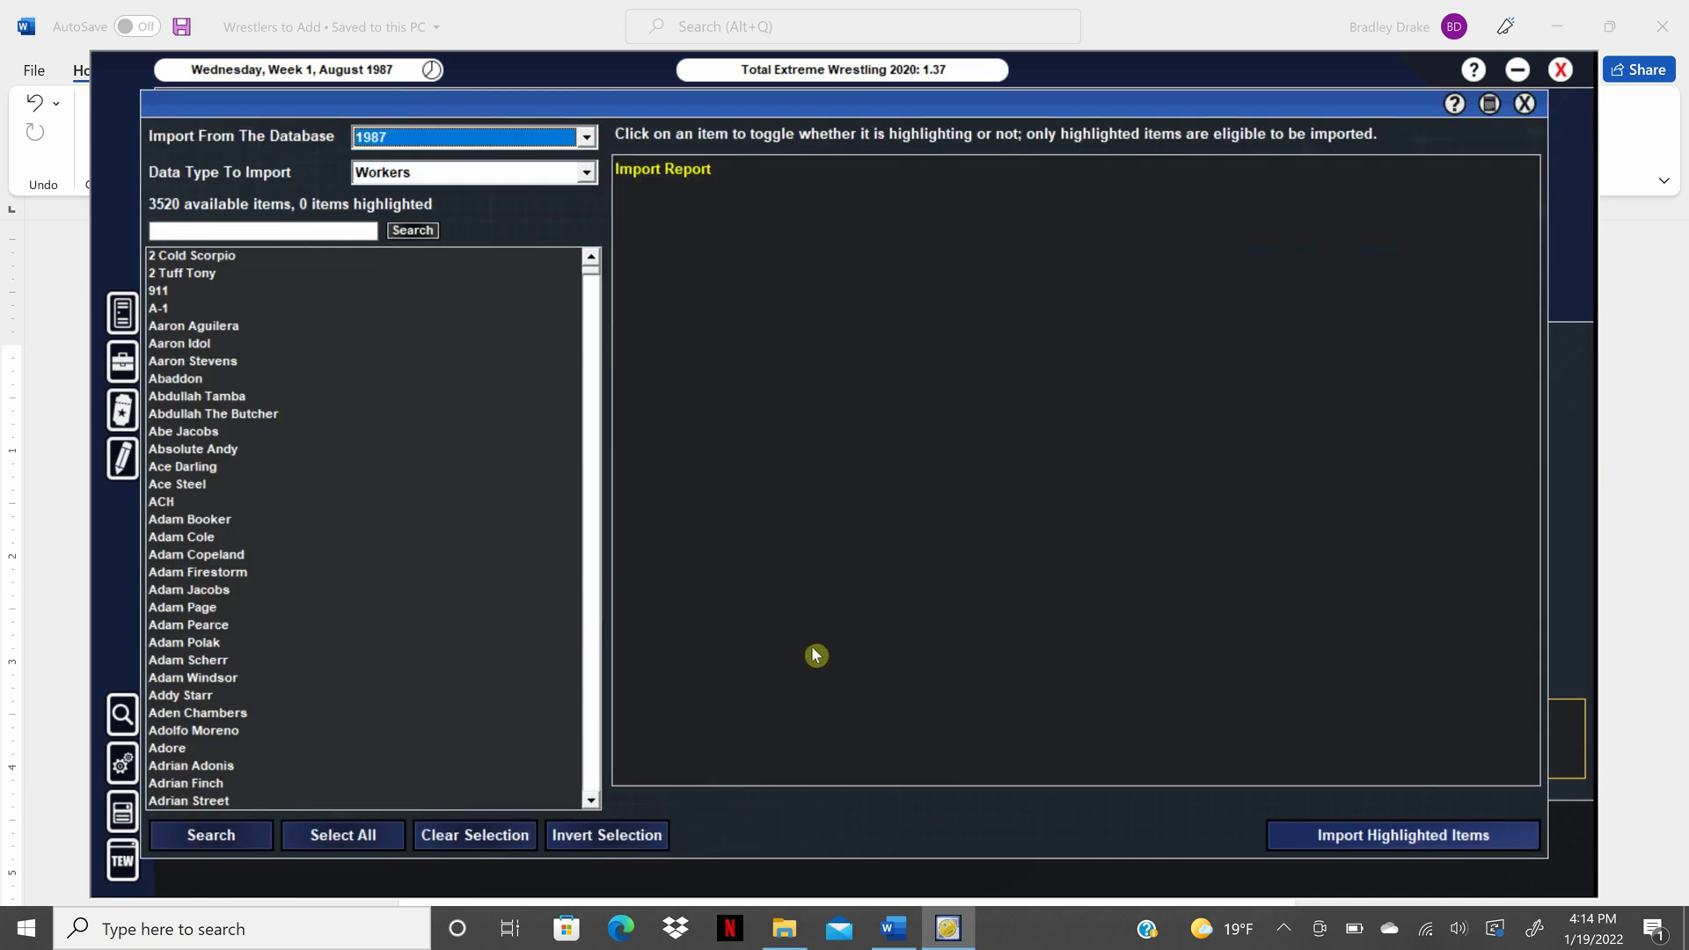
click(293, 227)
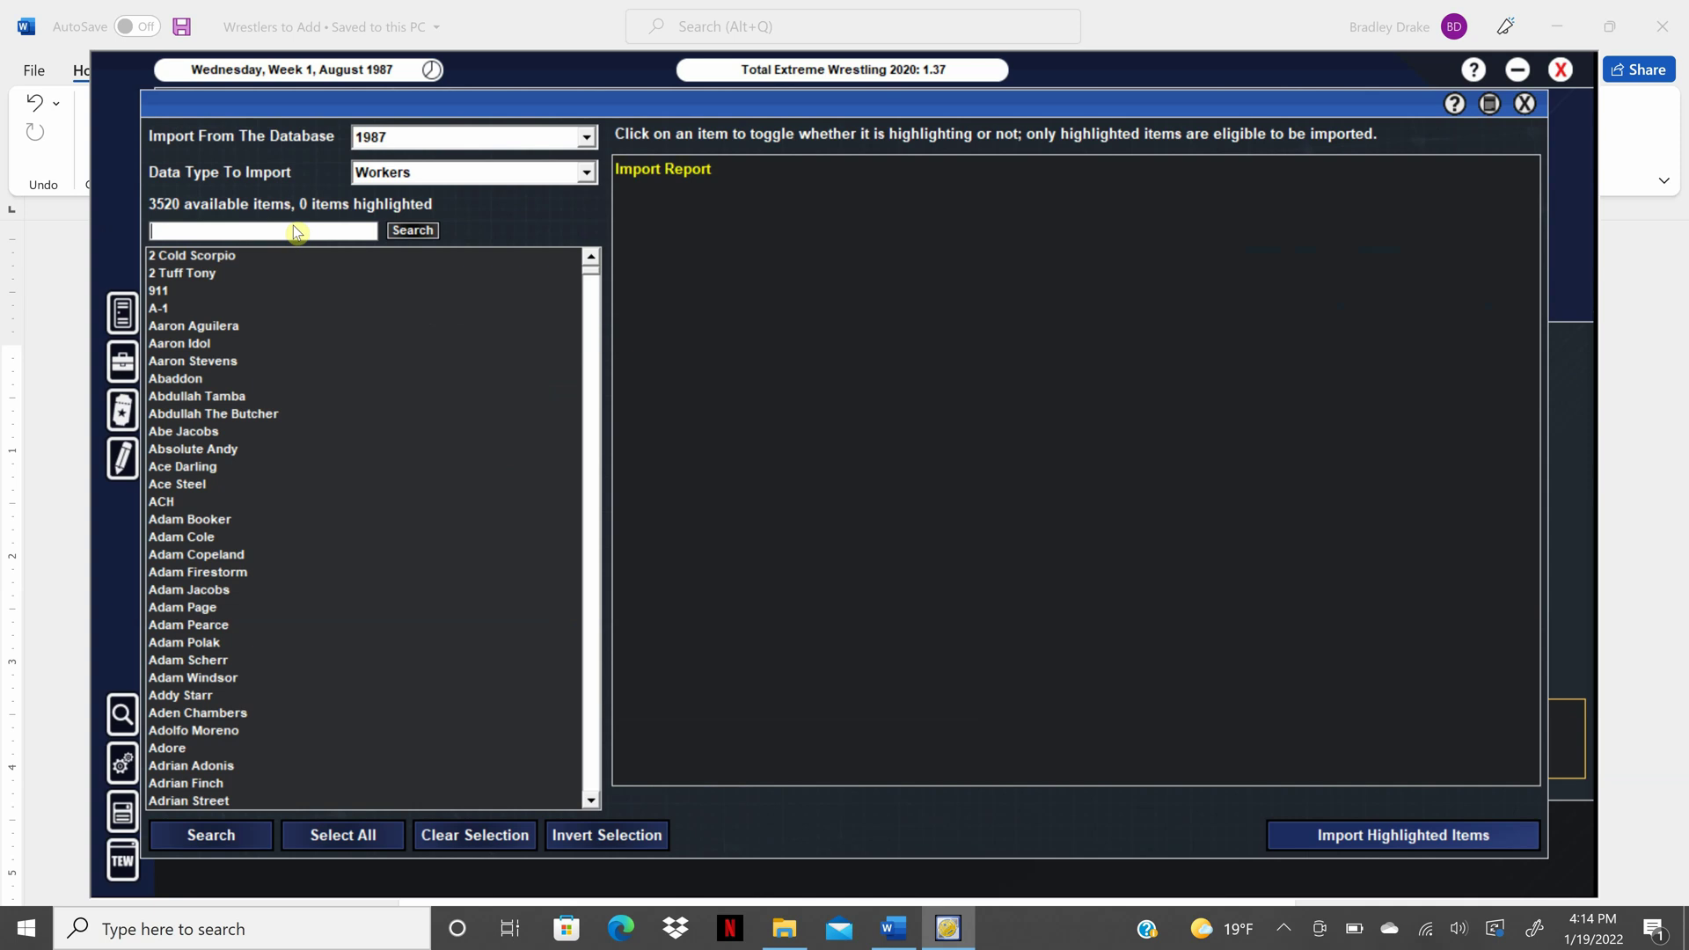
text(Sam Vi)
key(Return)
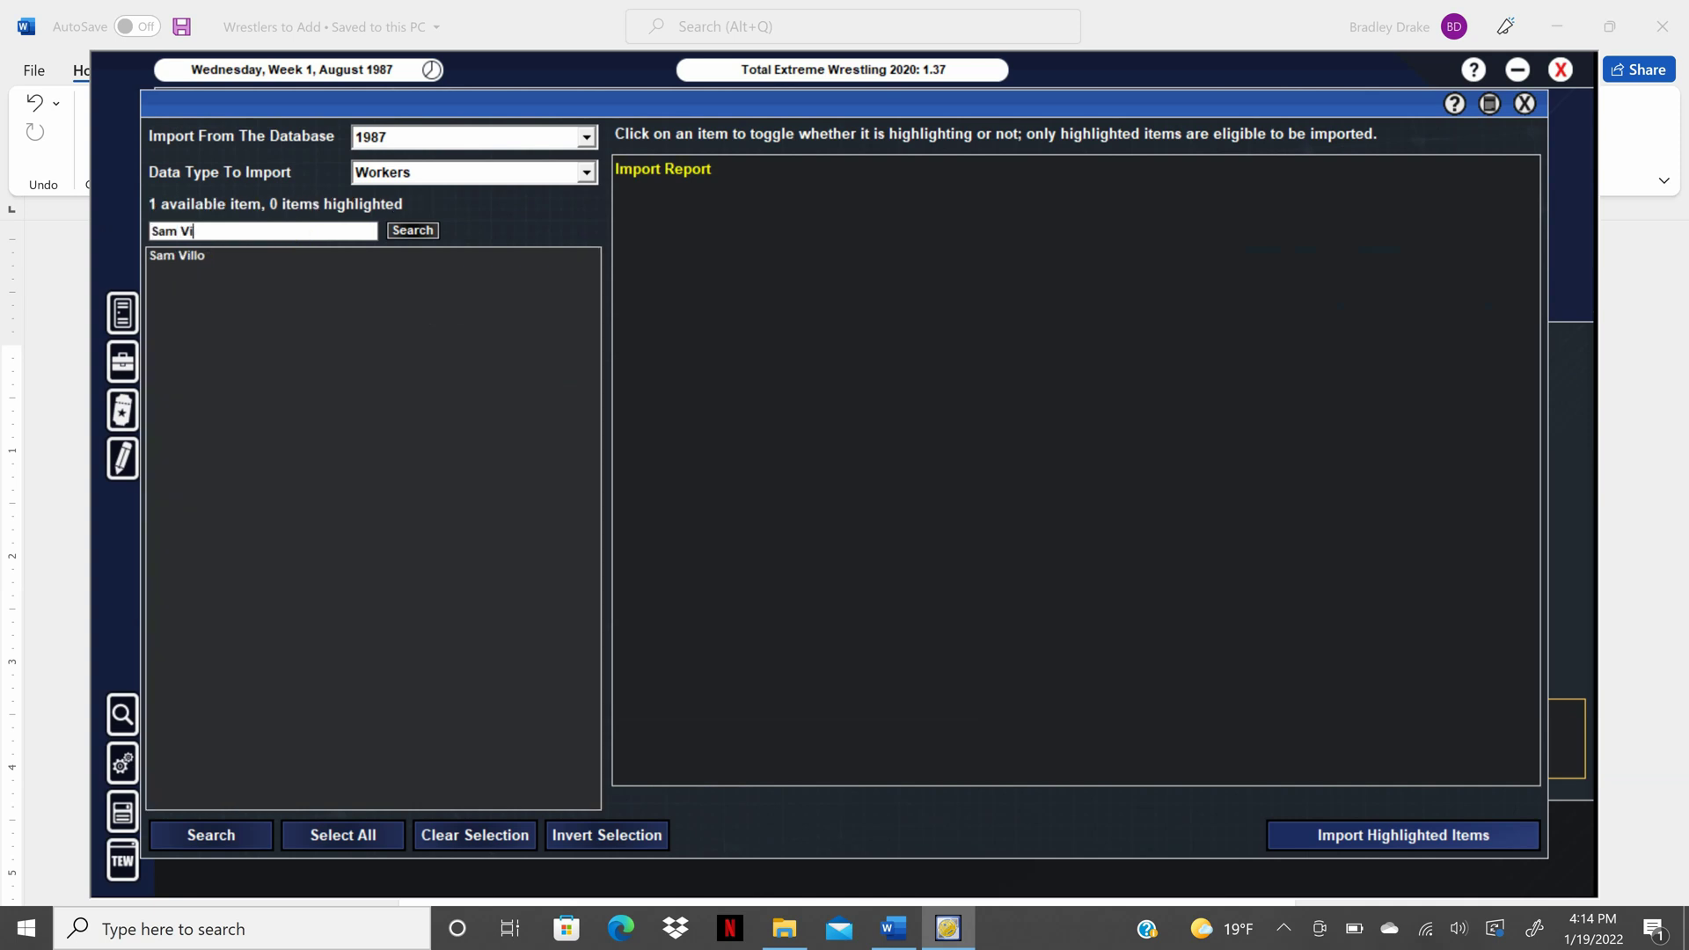
click(240, 257)
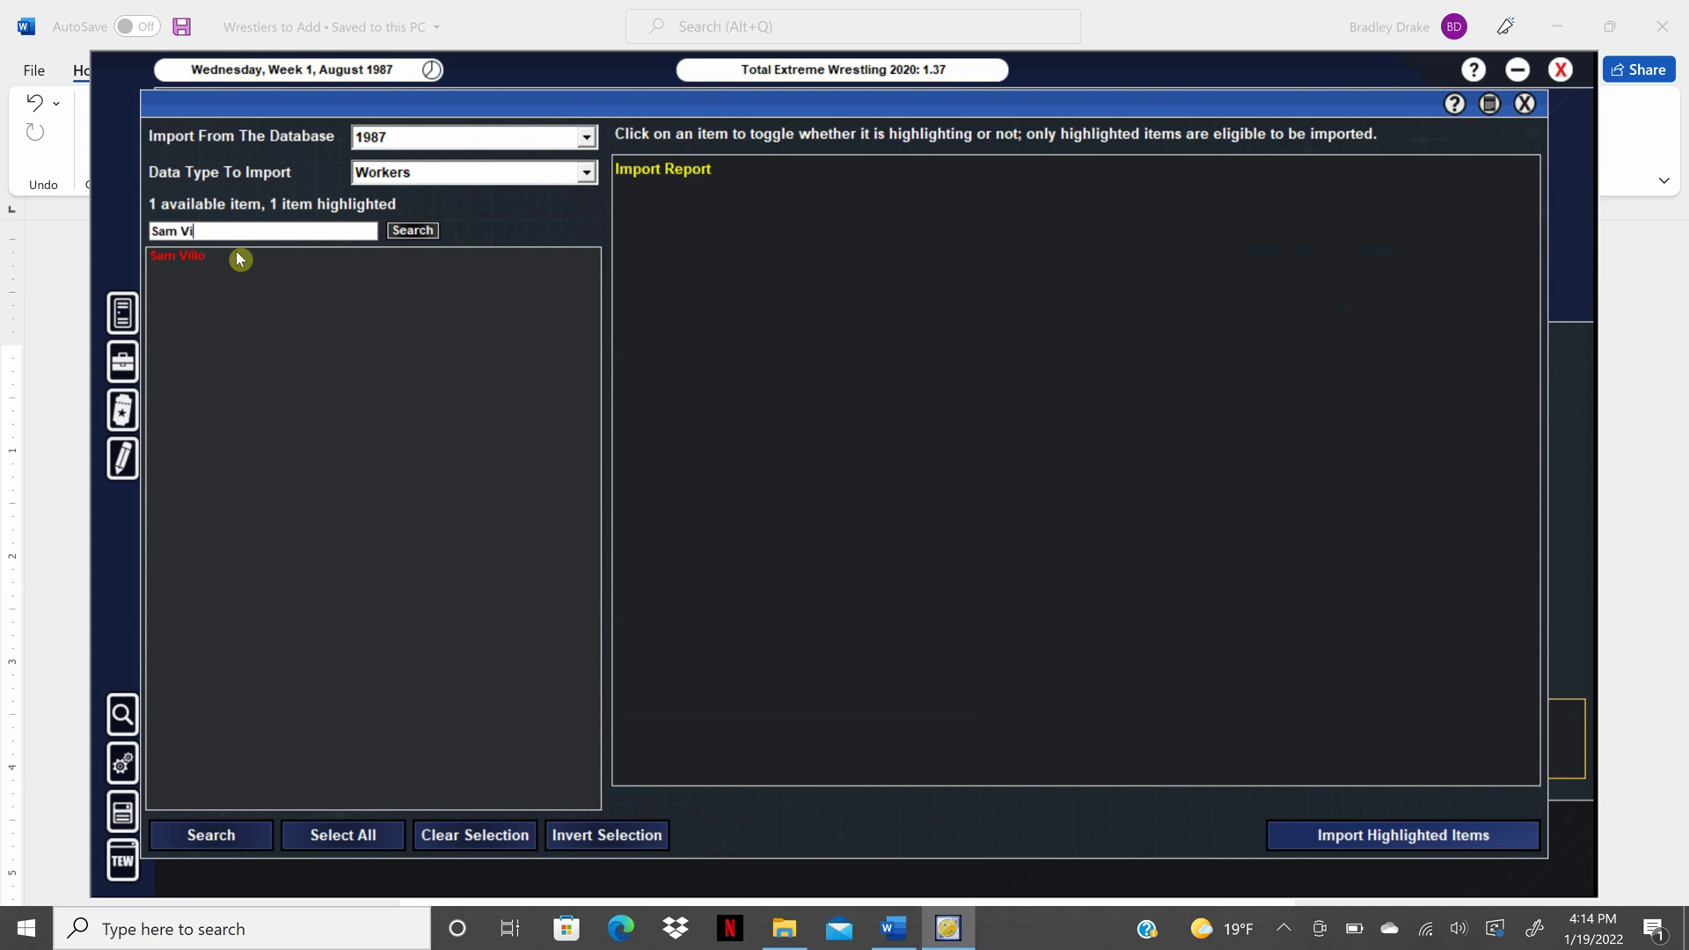
click(1318, 839)
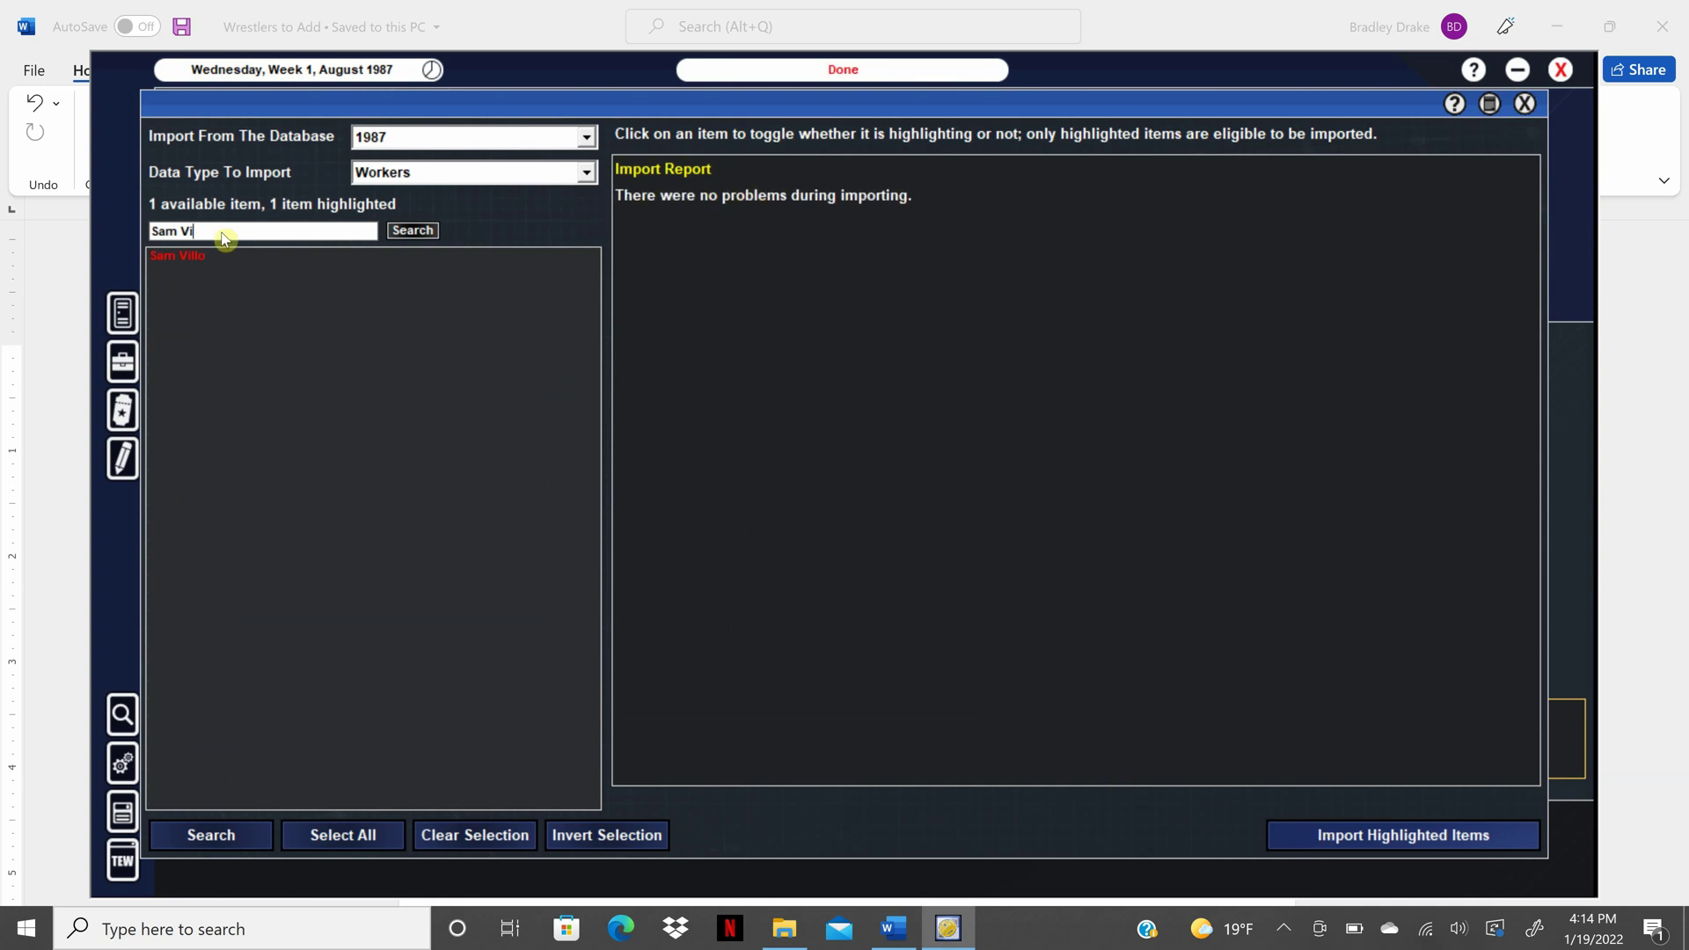
Step: Find the second newly created wrestler among the 1987 database's workers, import that worker into the saved game and close the import window
drag(219, 230, 106, 203)
text(Ben Patrick)
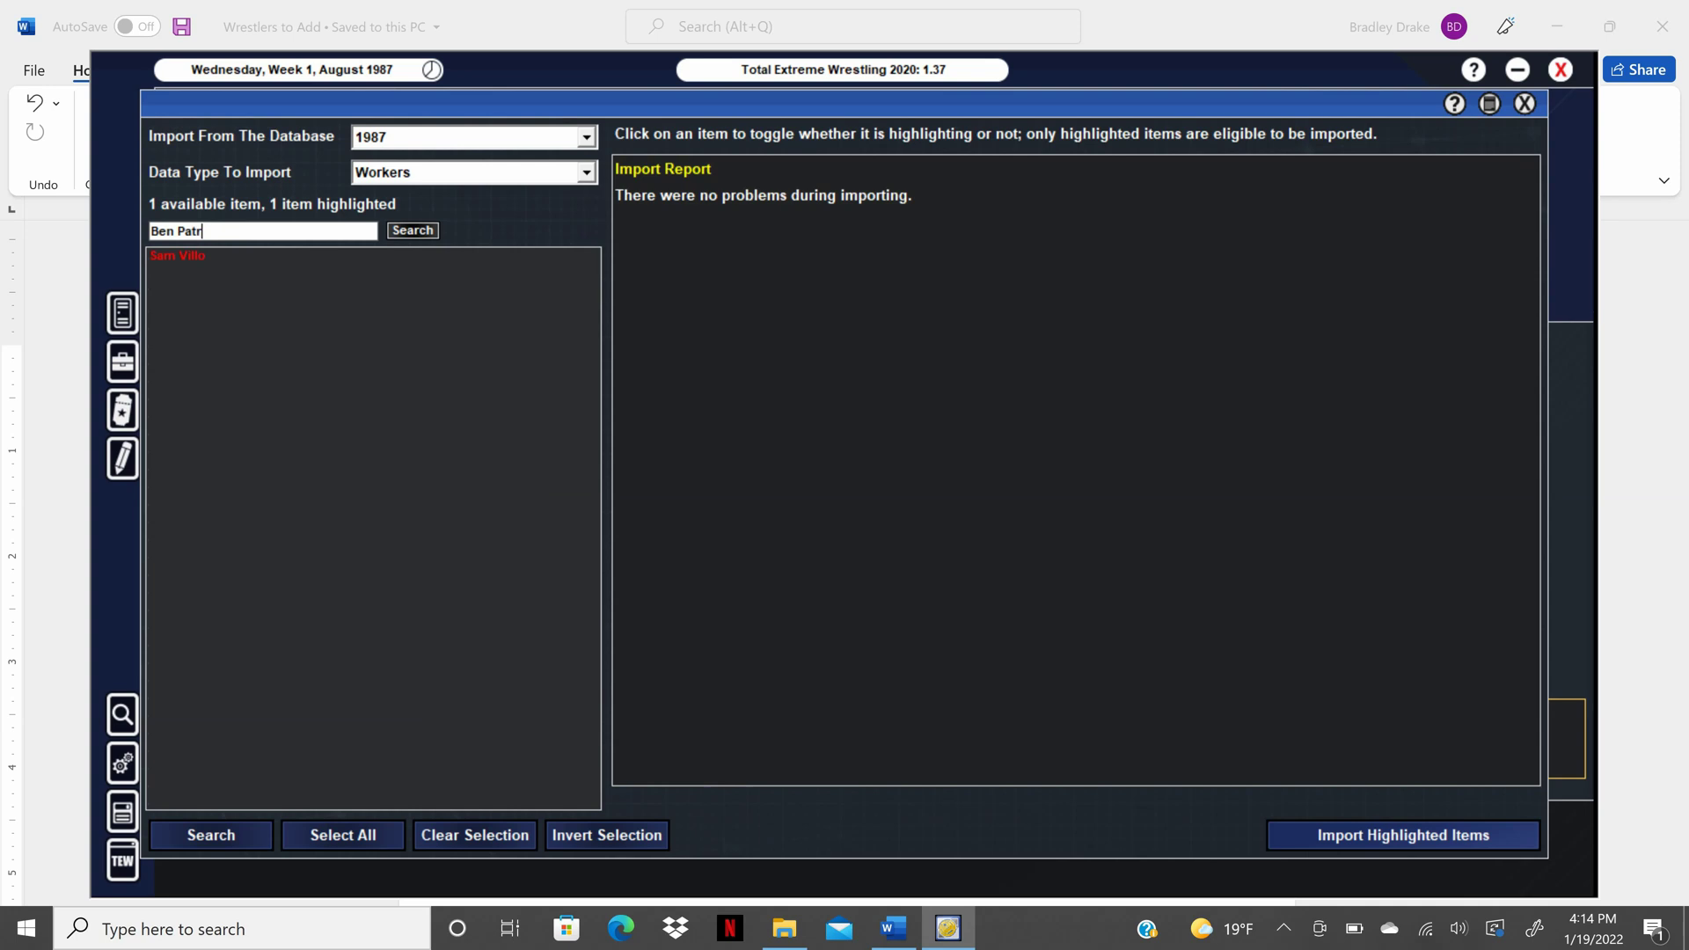
key(Return)
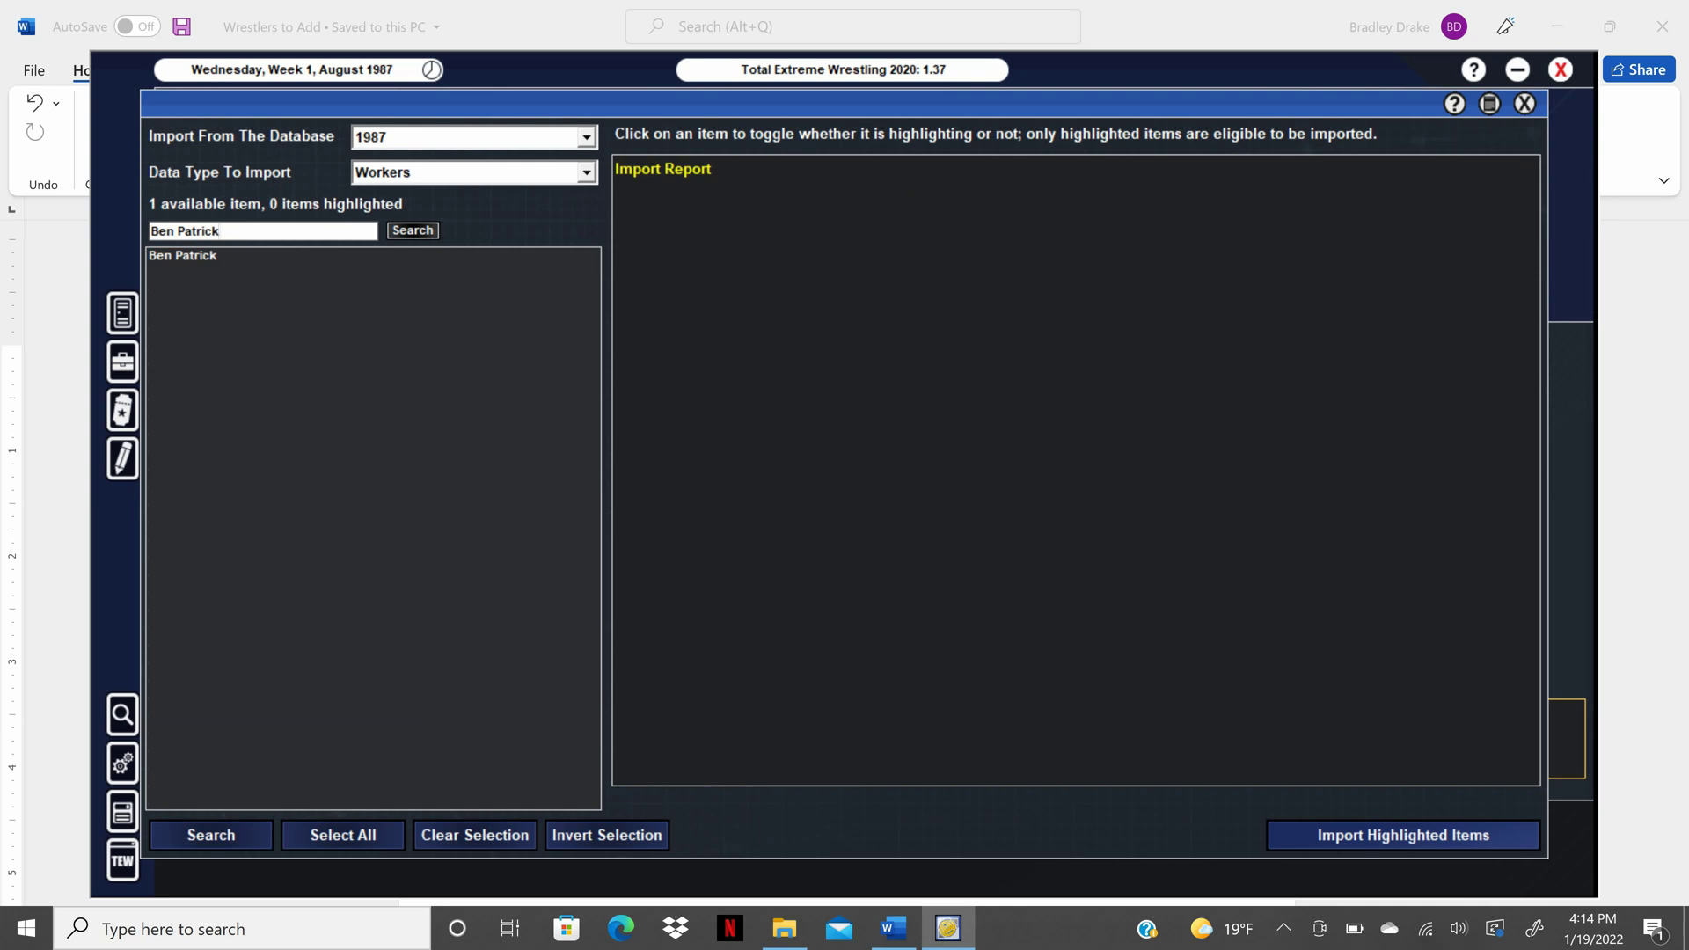
click(186, 256)
click(1388, 845)
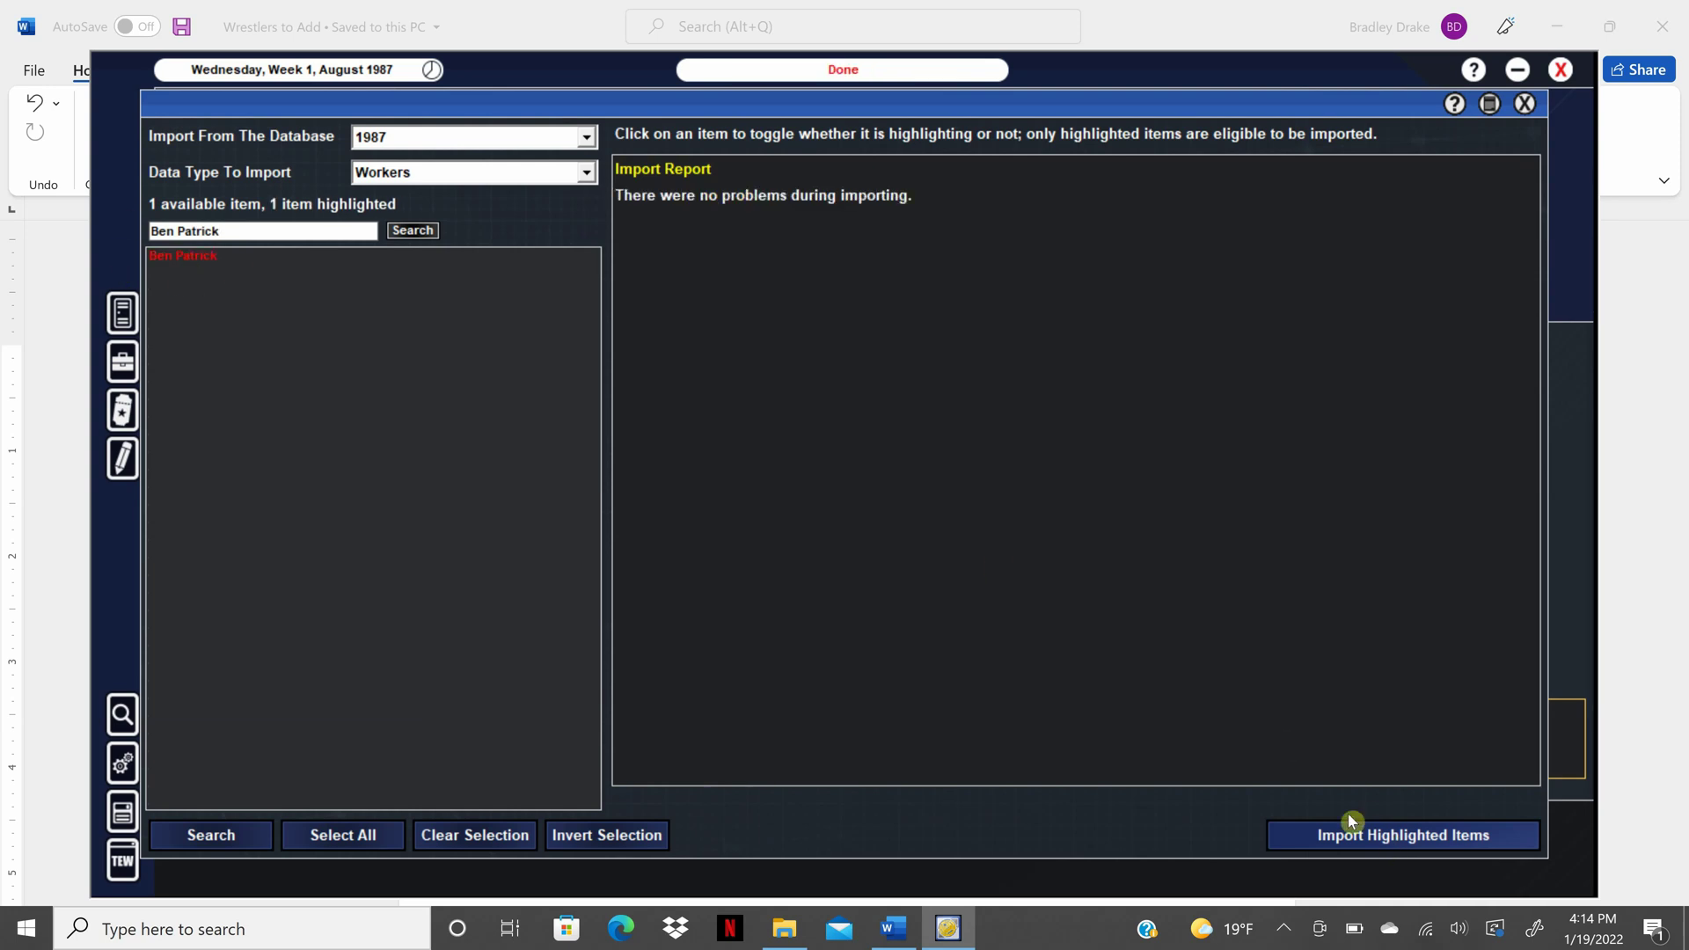
click(1525, 104)
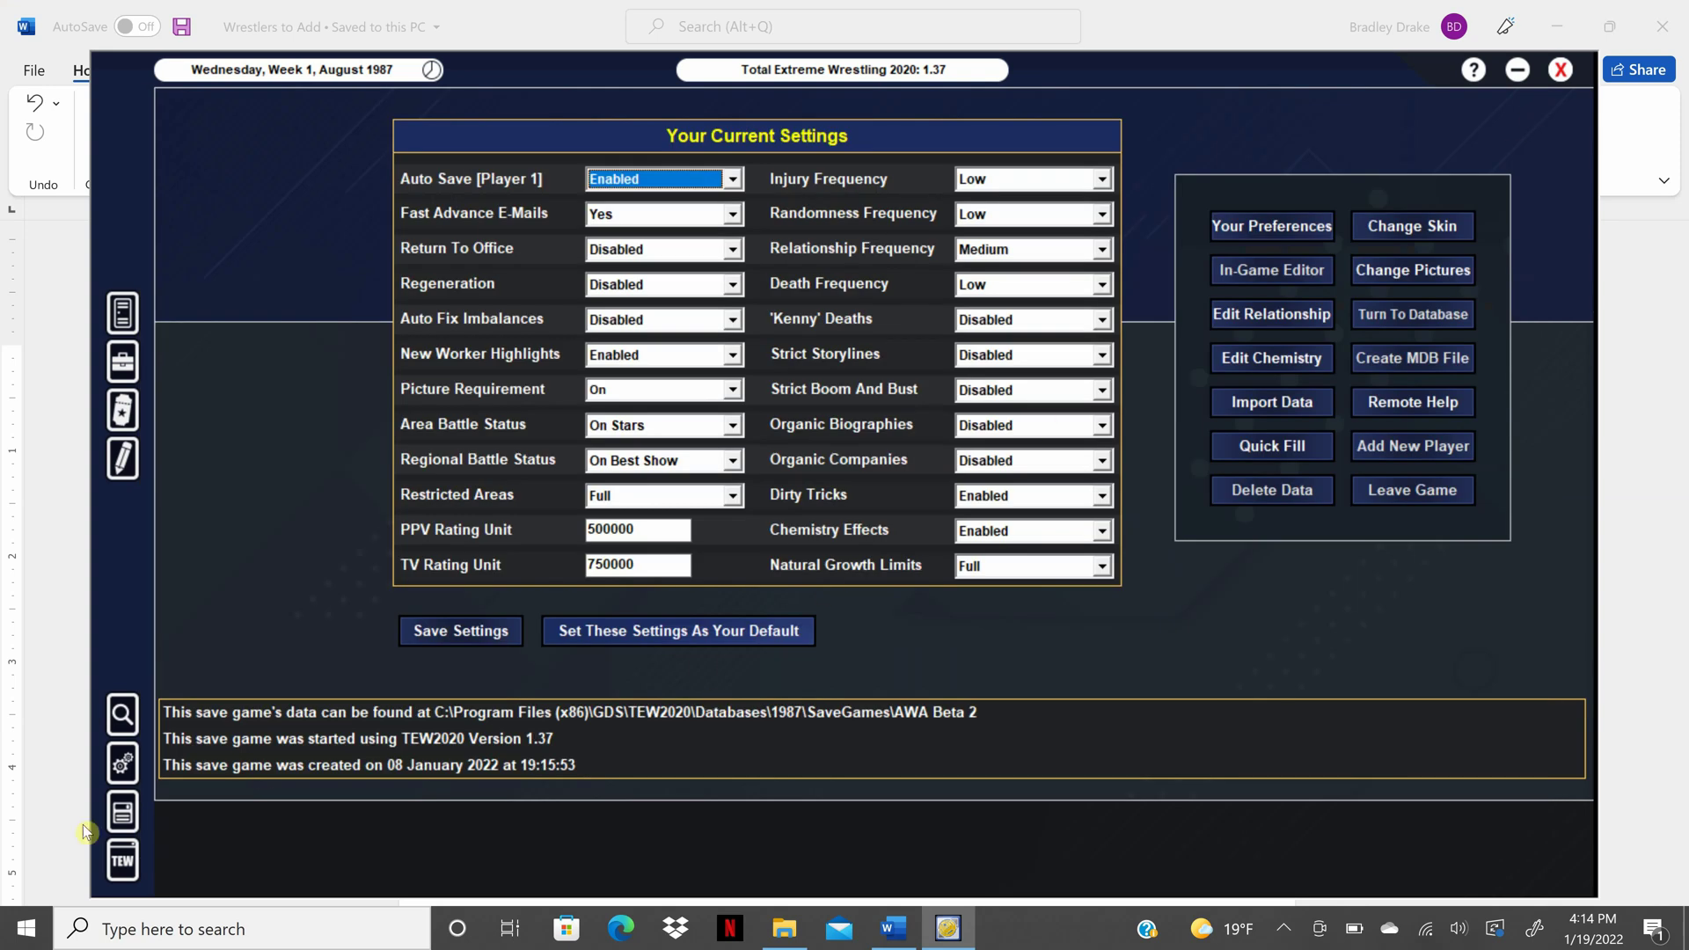
Step: Save the game, return to the booking screen for AWA Championship Wrestling on ESPN and save again
click(125, 821)
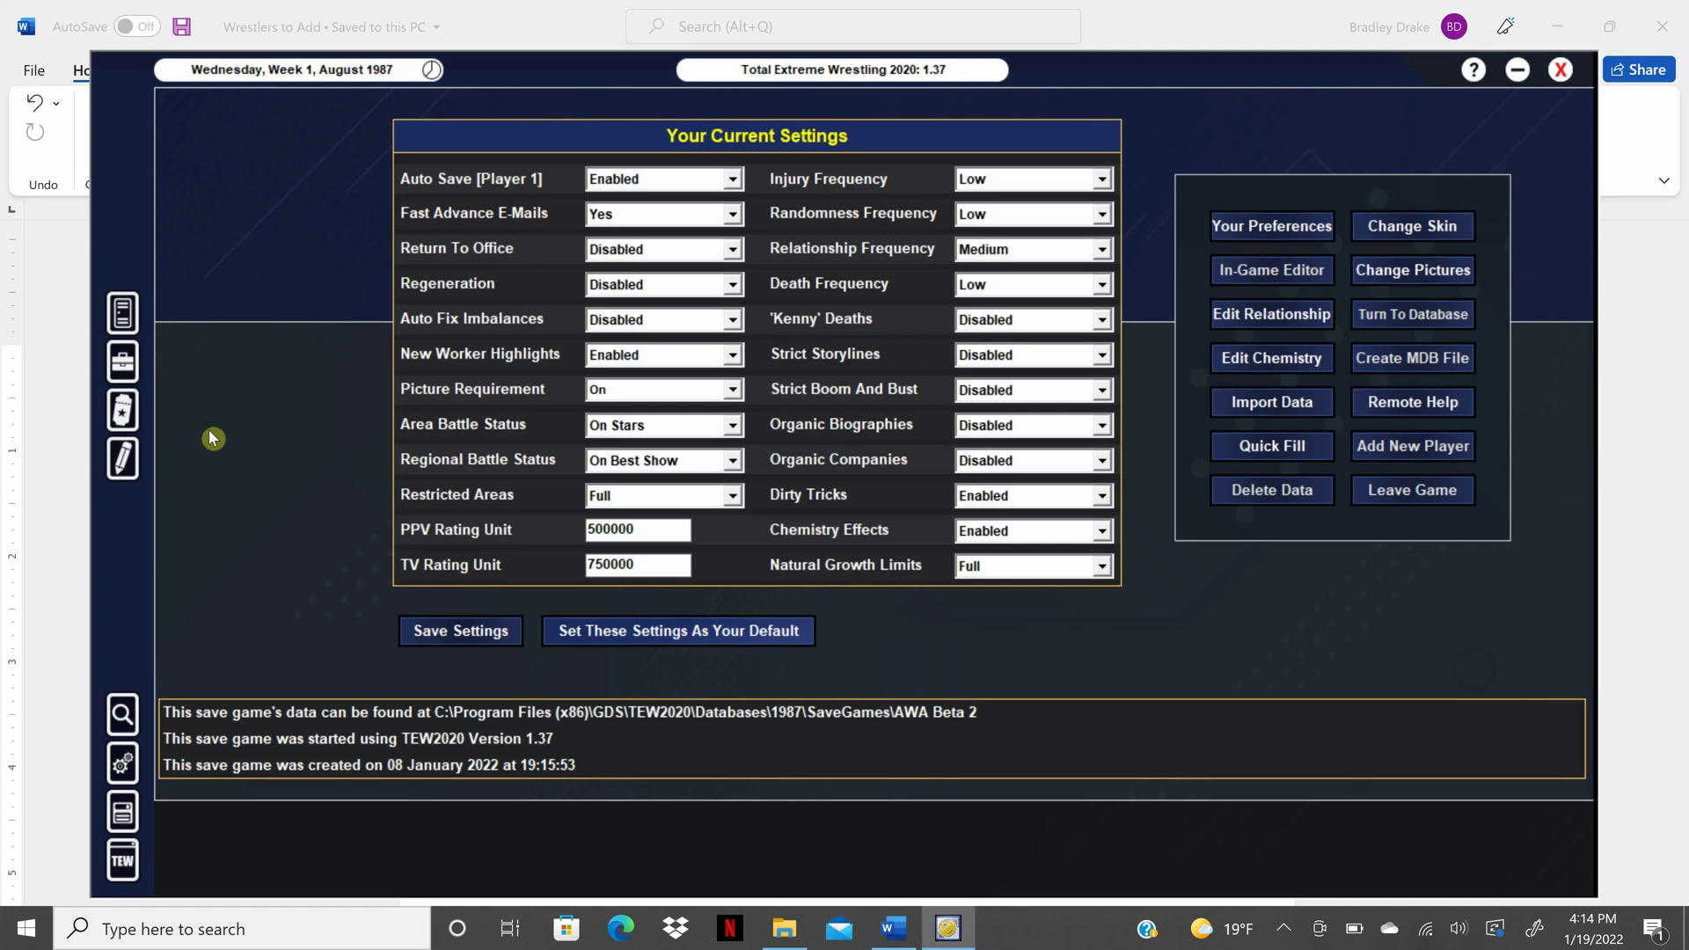
click(126, 320)
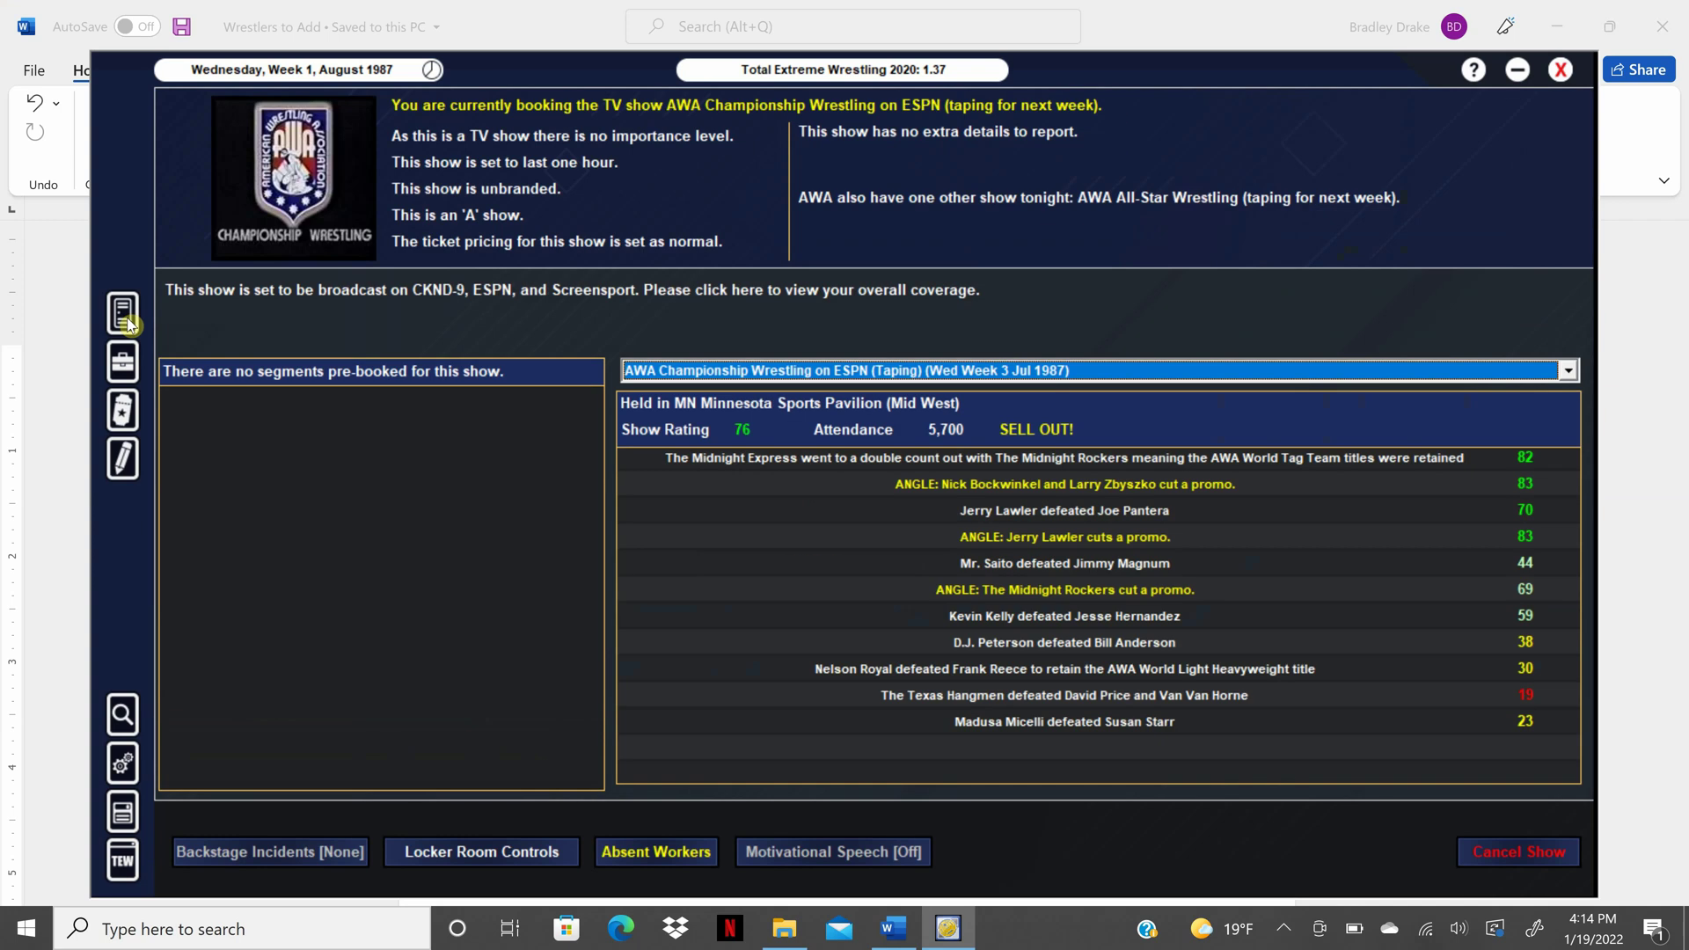
click(123, 820)
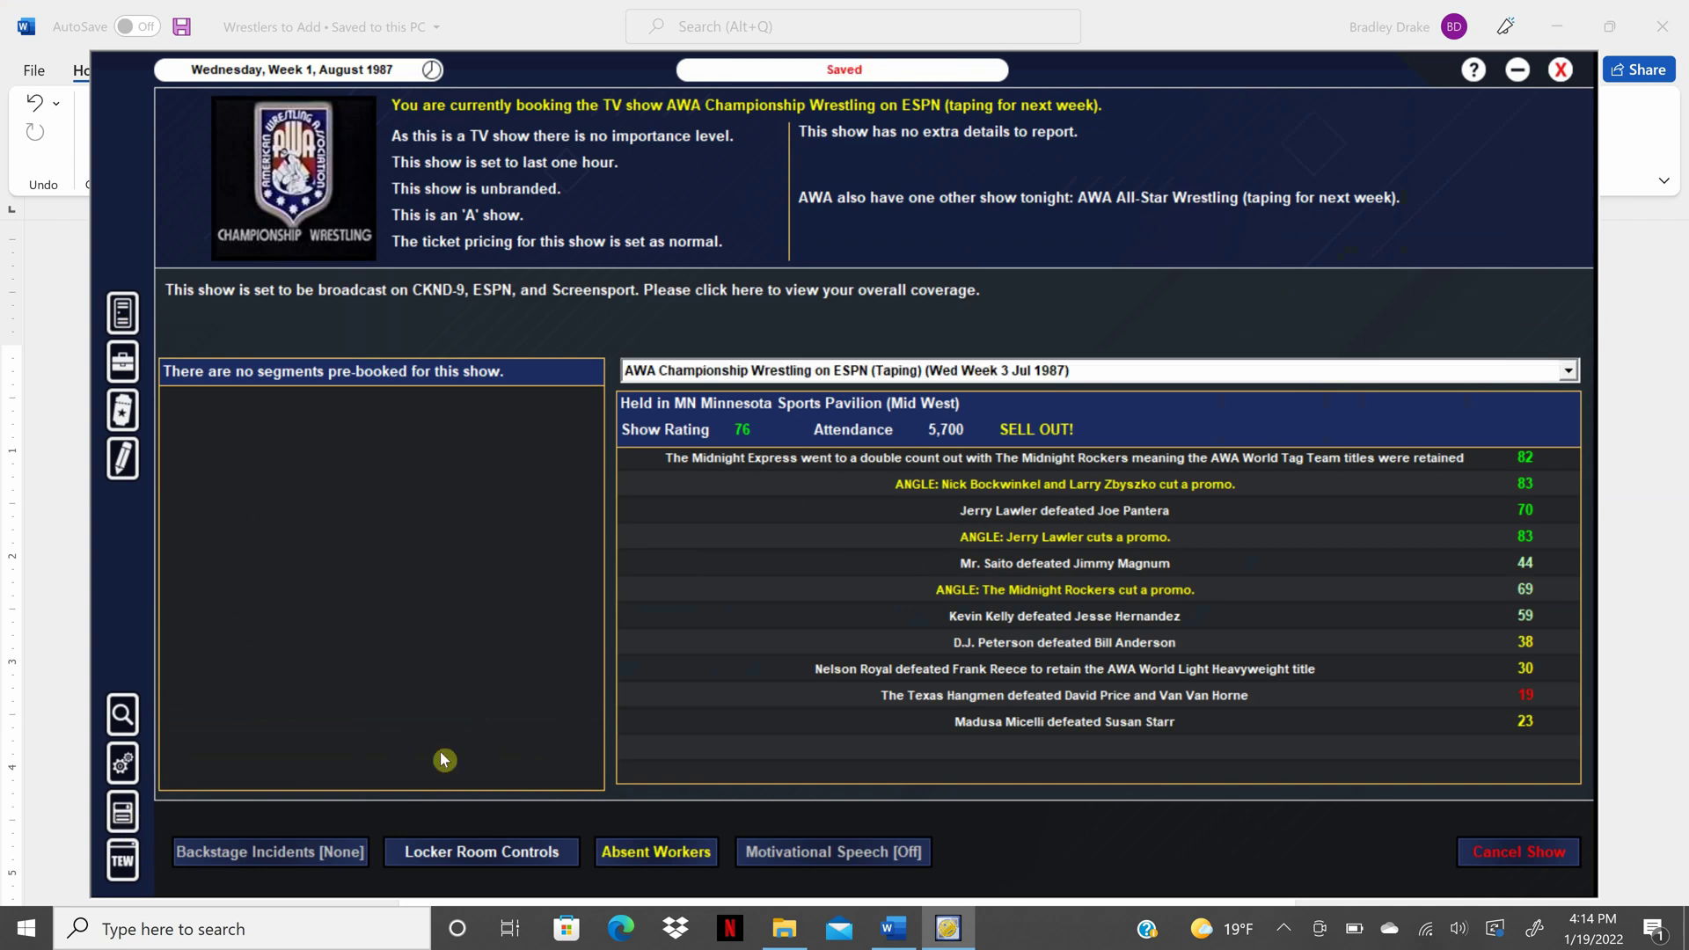